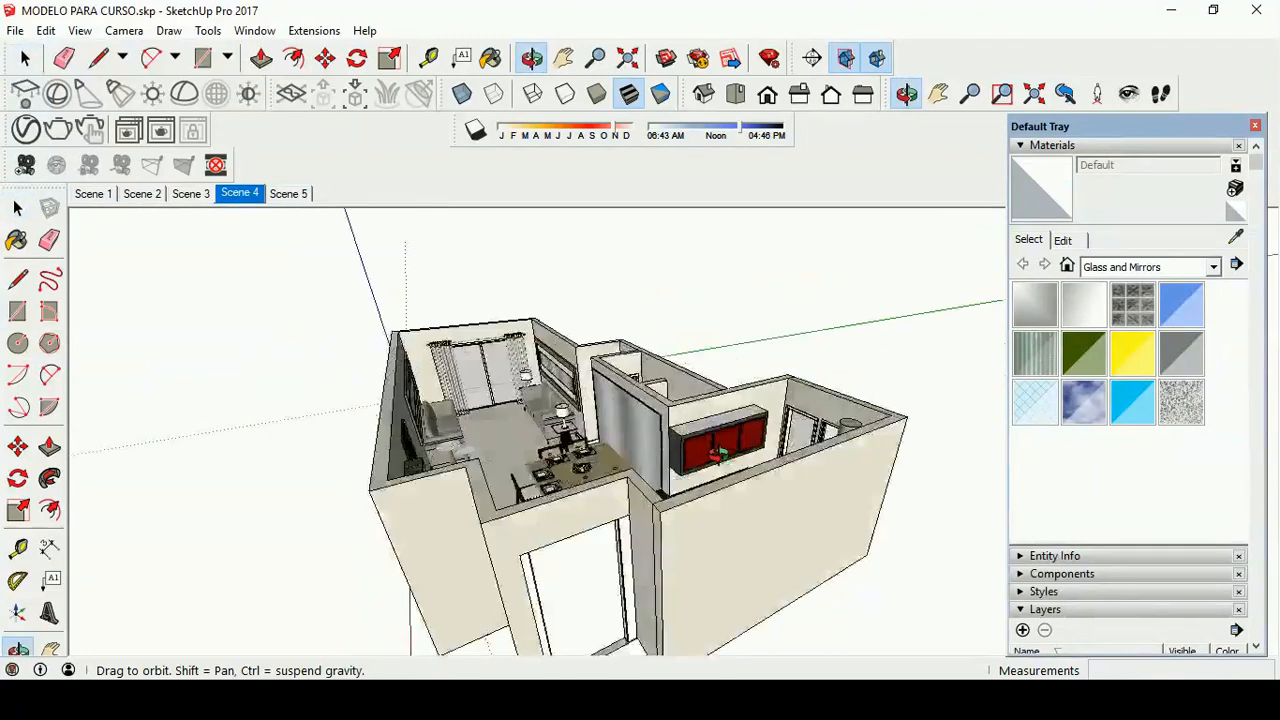
# Step: Make the Forro ceiling layer visible in the apartment model
pyautogui.scroll(5, 468, 354)
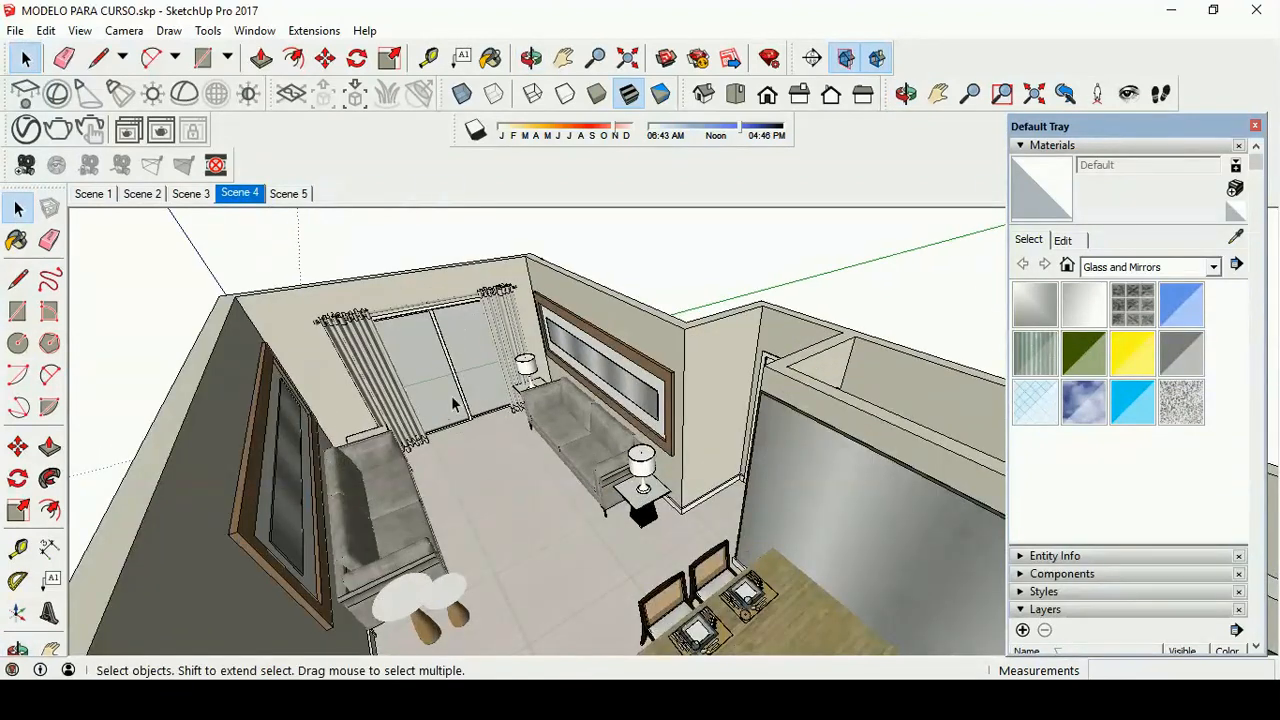
pyautogui.scroll(-3, 480, 279)
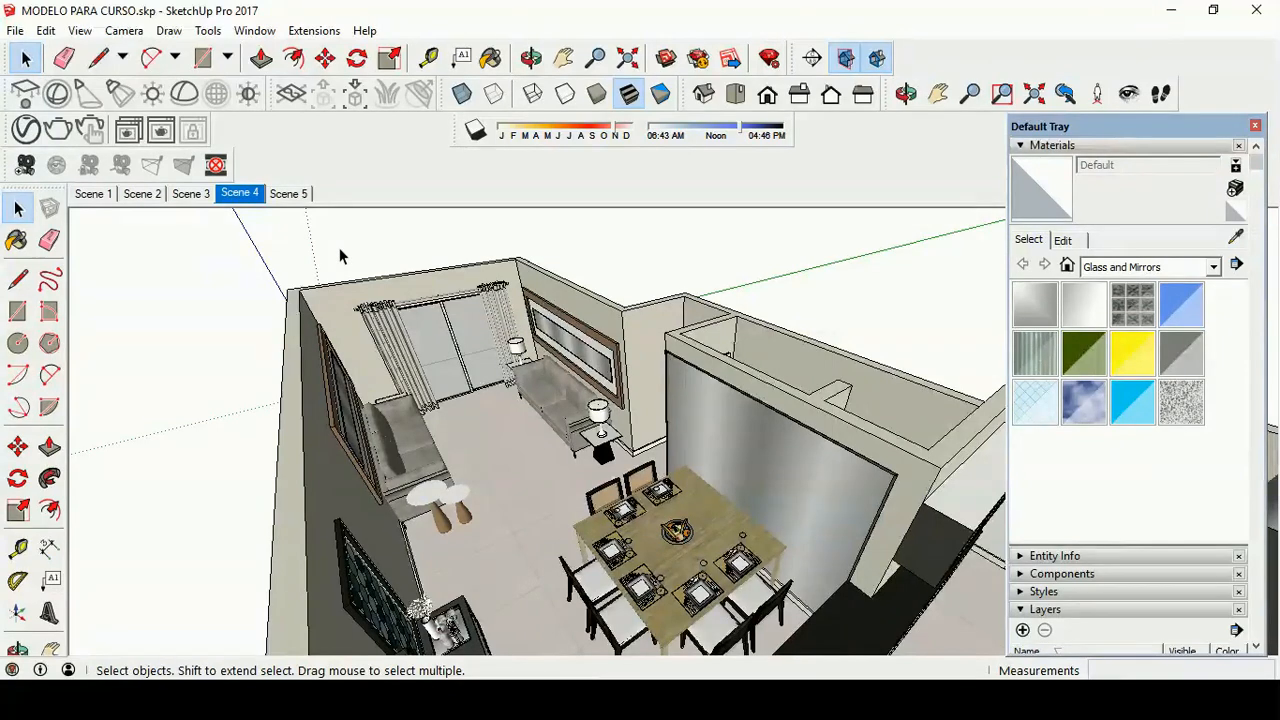
pyautogui.press('o')
pyautogui.moveTo(529, 463); pyautogui.dragTo(414, 571)
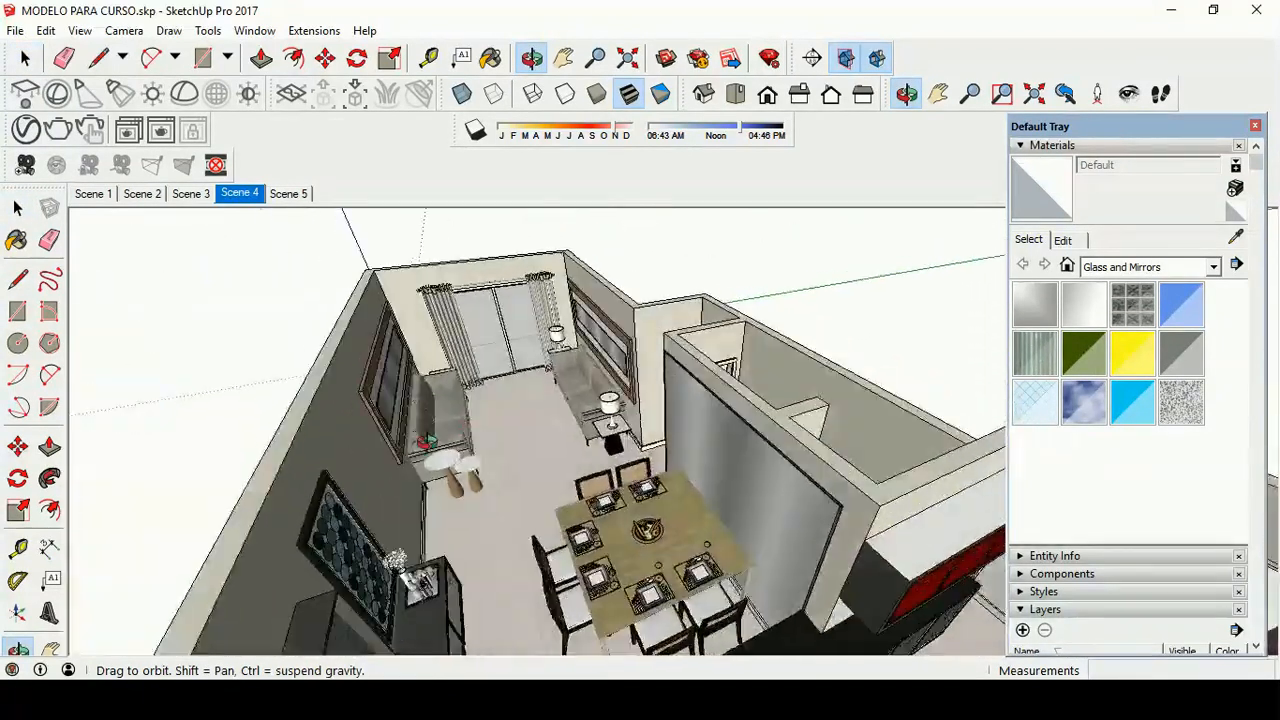
pyautogui.press('space')
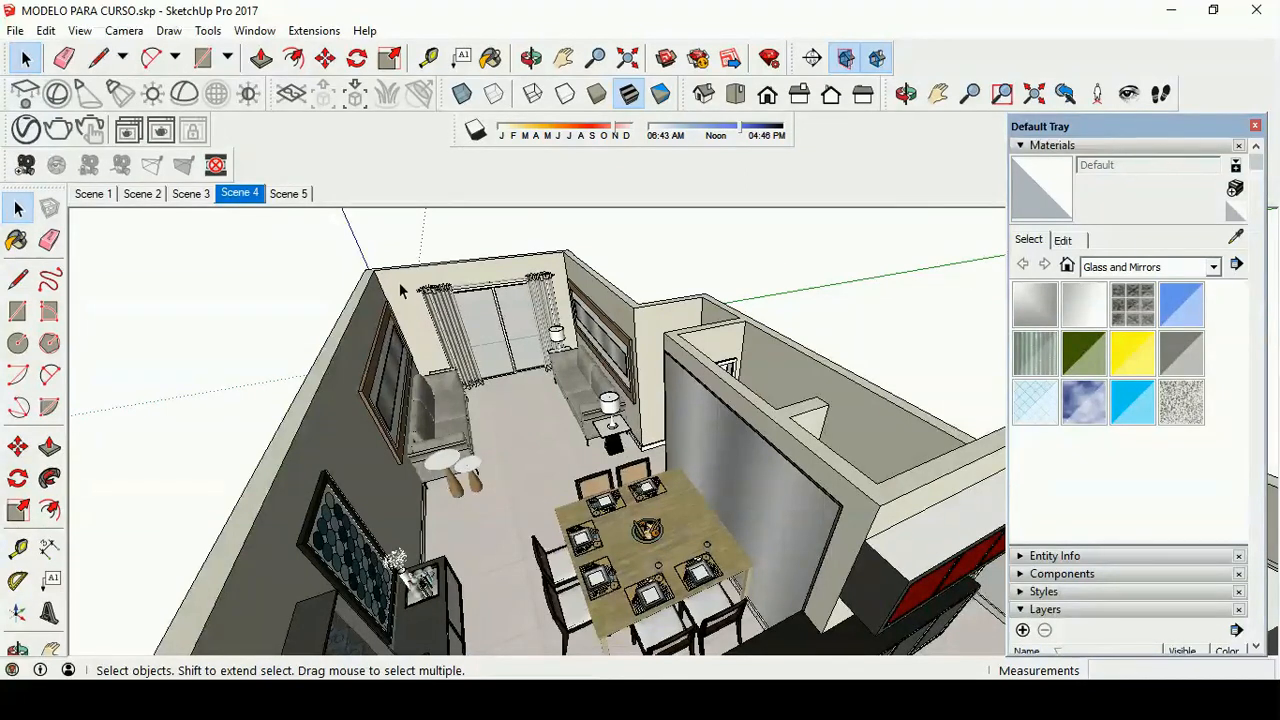
pyautogui.click(1090, 147)
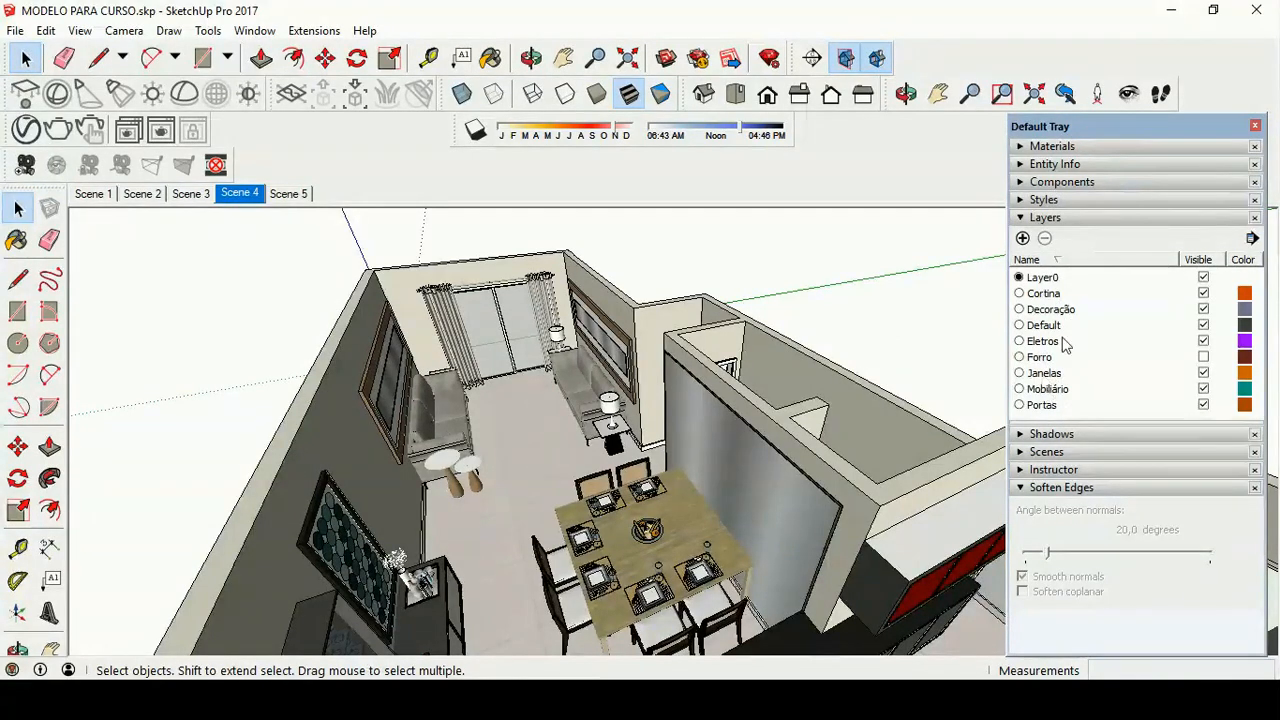
pyautogui.click(1203, 357)
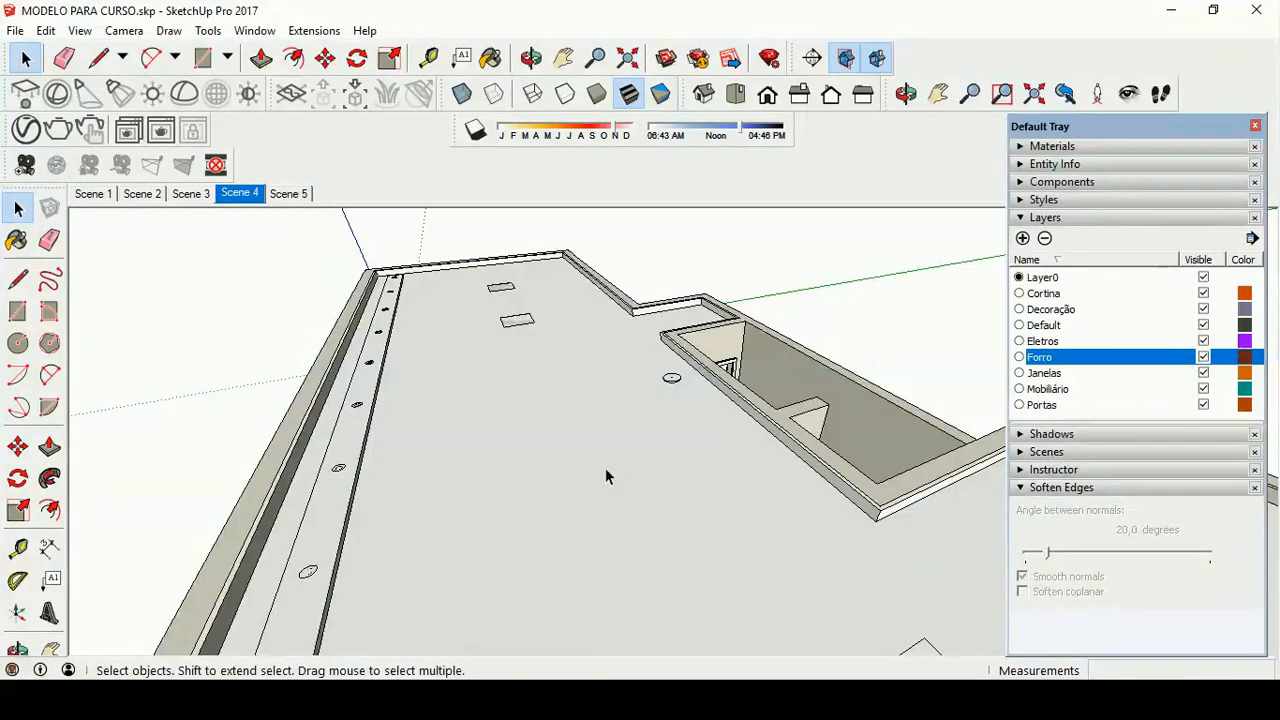
# Step: Look through Scene 4 and Scene 5, activate Scene 3 and set its camera field of view to 50 degrees
pyautogui.click(255, 196)
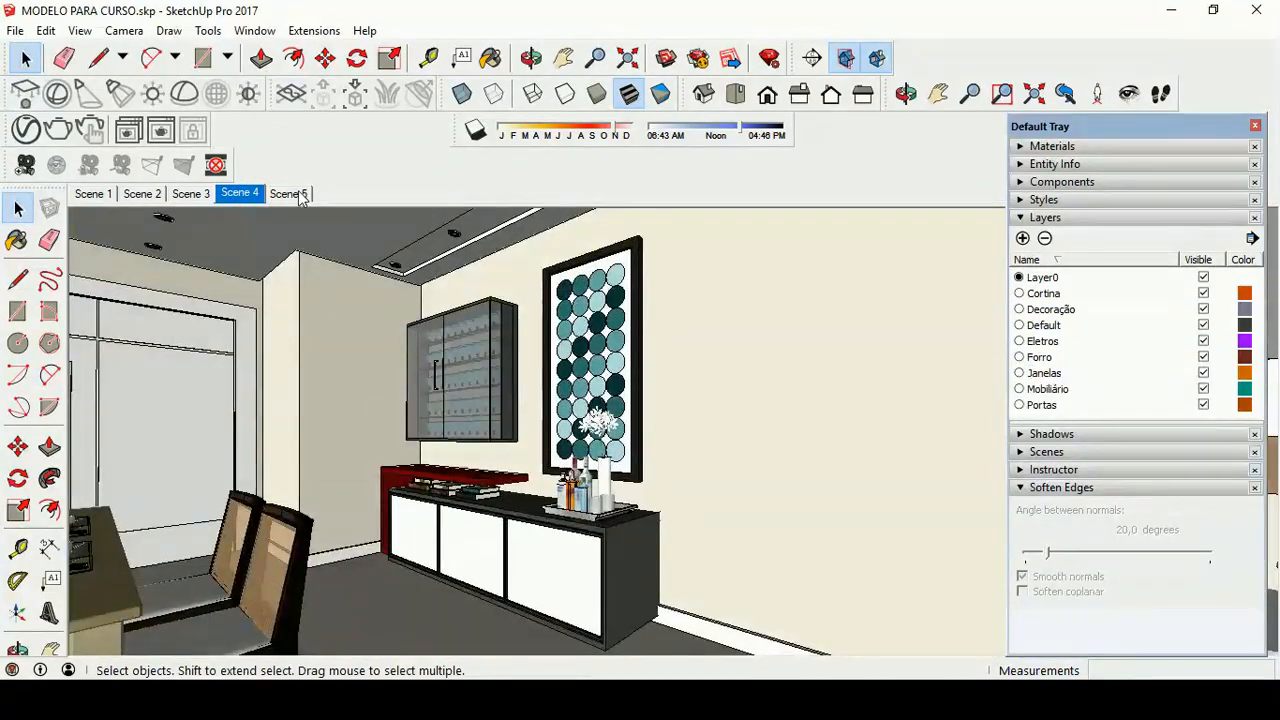
pyautogui.click(298, 195)
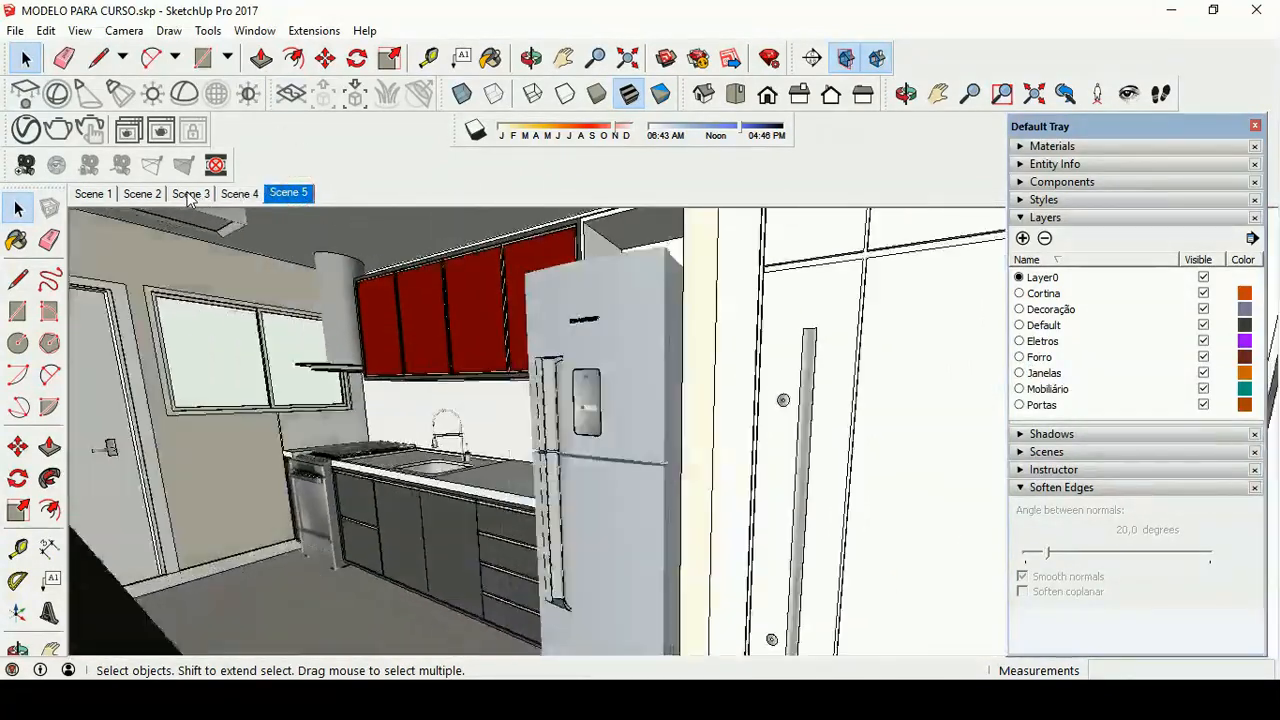
pyautogui.click(189, 194)
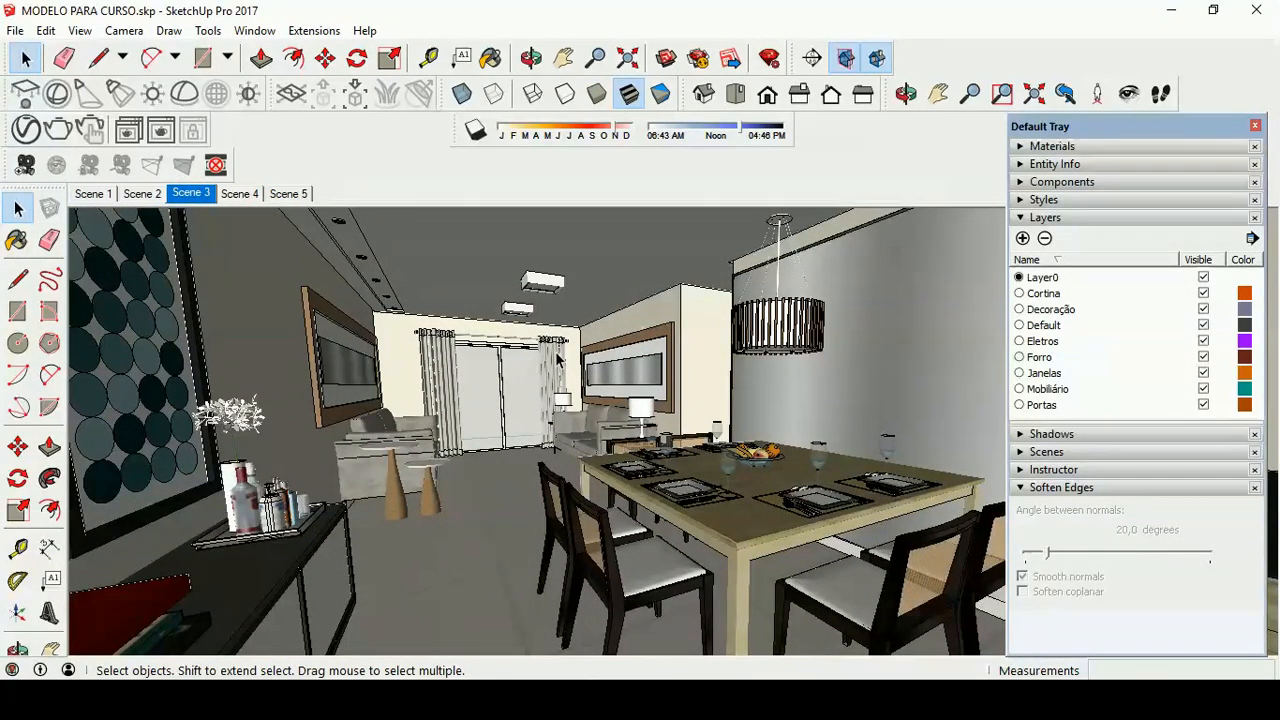
pyautogui.press('z')
pyautogui.write('50')
pyautogui.press('Return')
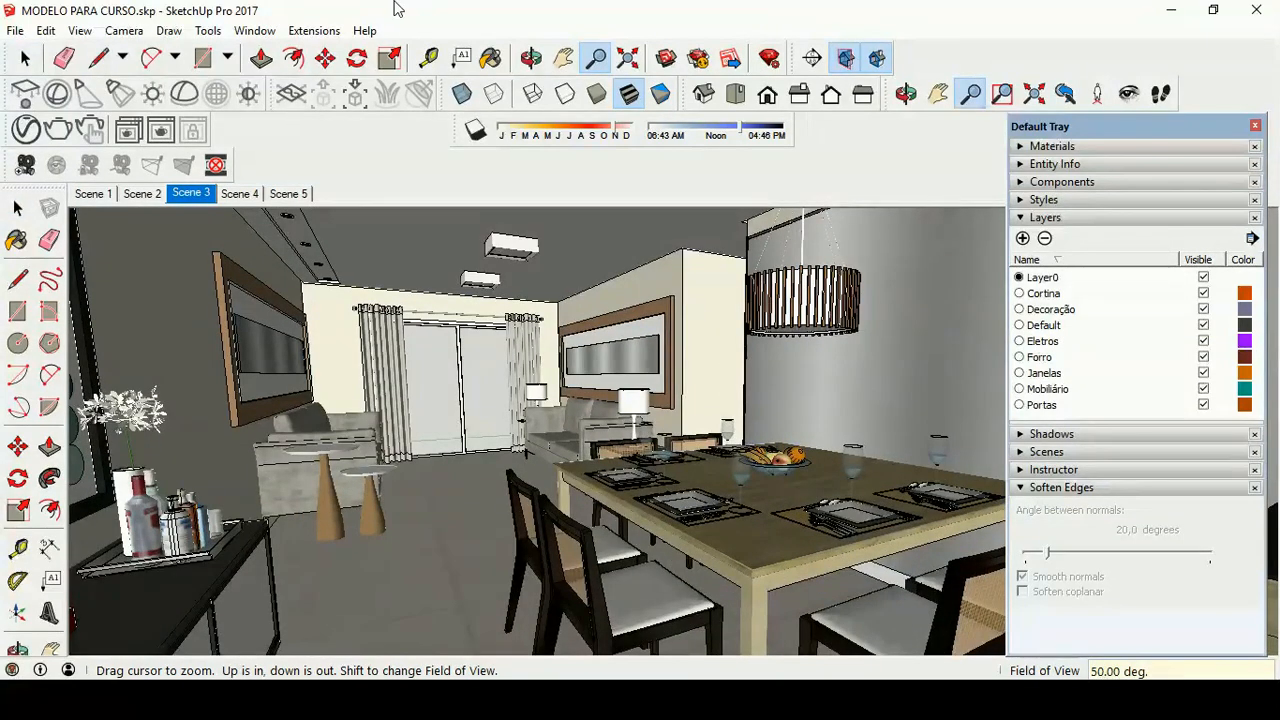
# Step: Turn the camera over the dining area and set the eye height to 150 cm with the Look Around tool
pyautogui.moveTo(855, 471); pyautogui.dragTo(828, 491, button='middle')
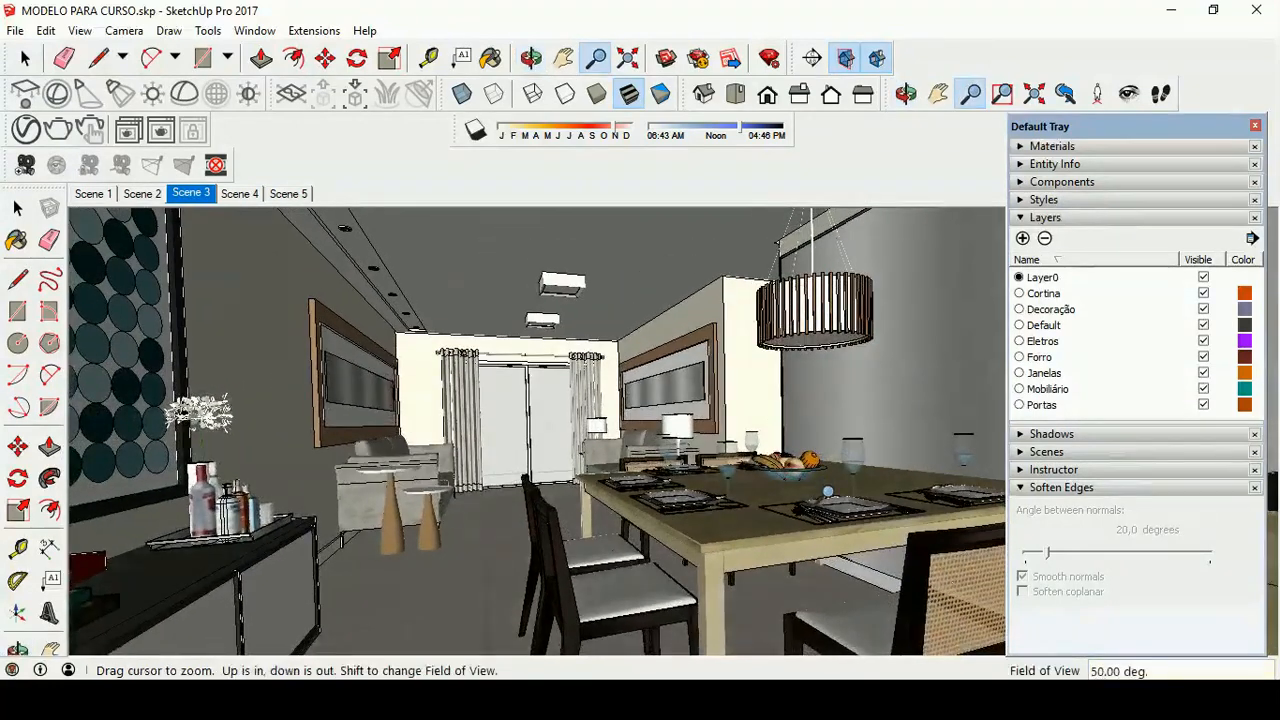
pyautogui.moveTo(35, 195); pyautogui.dragTo(32, 45)
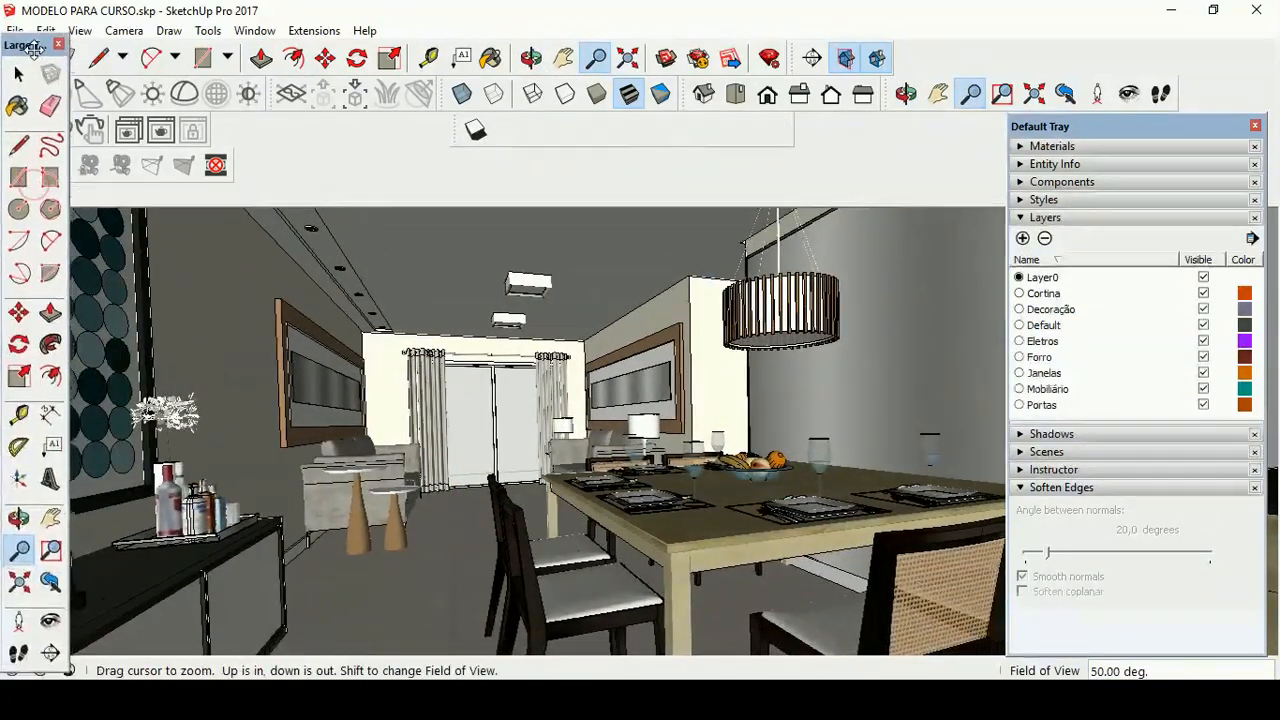
pyautogui.click(51, 622)
pyautogui.write('150')
pyautogui.press('Return')
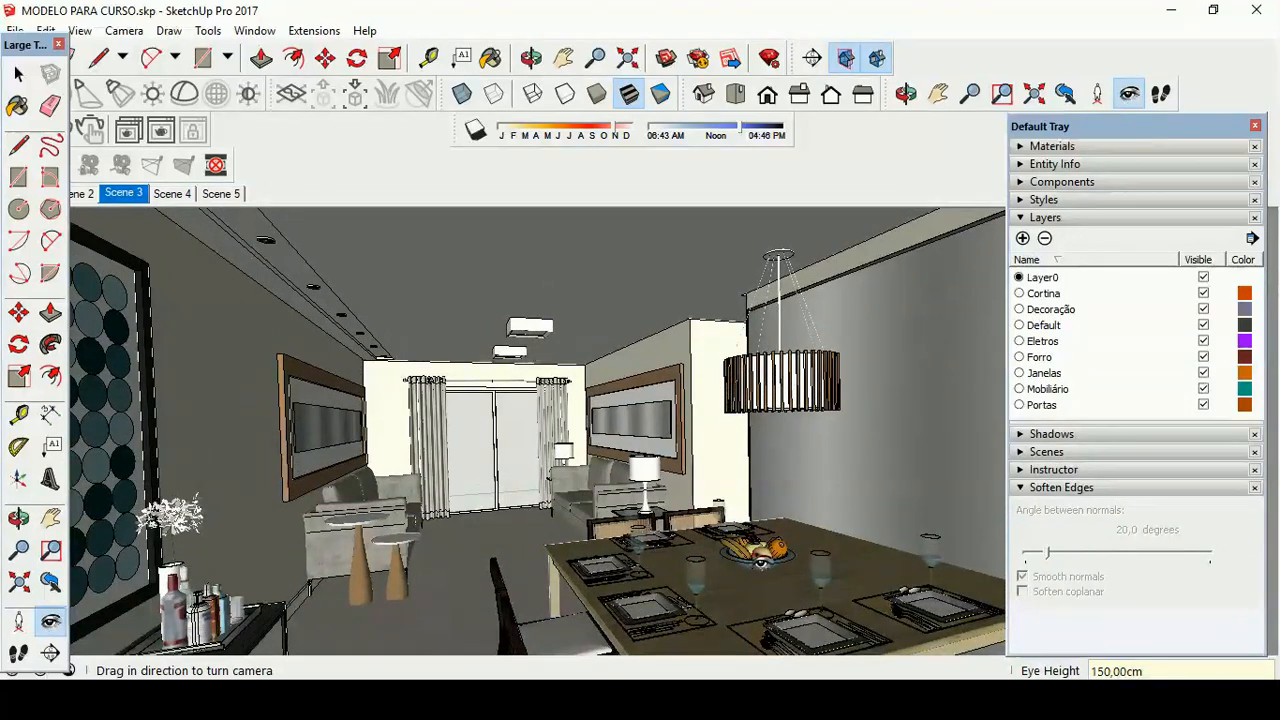
# Step: Reframe the camera on the living-room sofas and curtained window at 150 cm eye height, and update Scene 3 with this view
pyautogui.moveTo(431, 496); pyautogui.dragTo(432, 500)
pyautogui.moveTo(632, 588); pyautogui.dragTo(673, 566, button='middle')
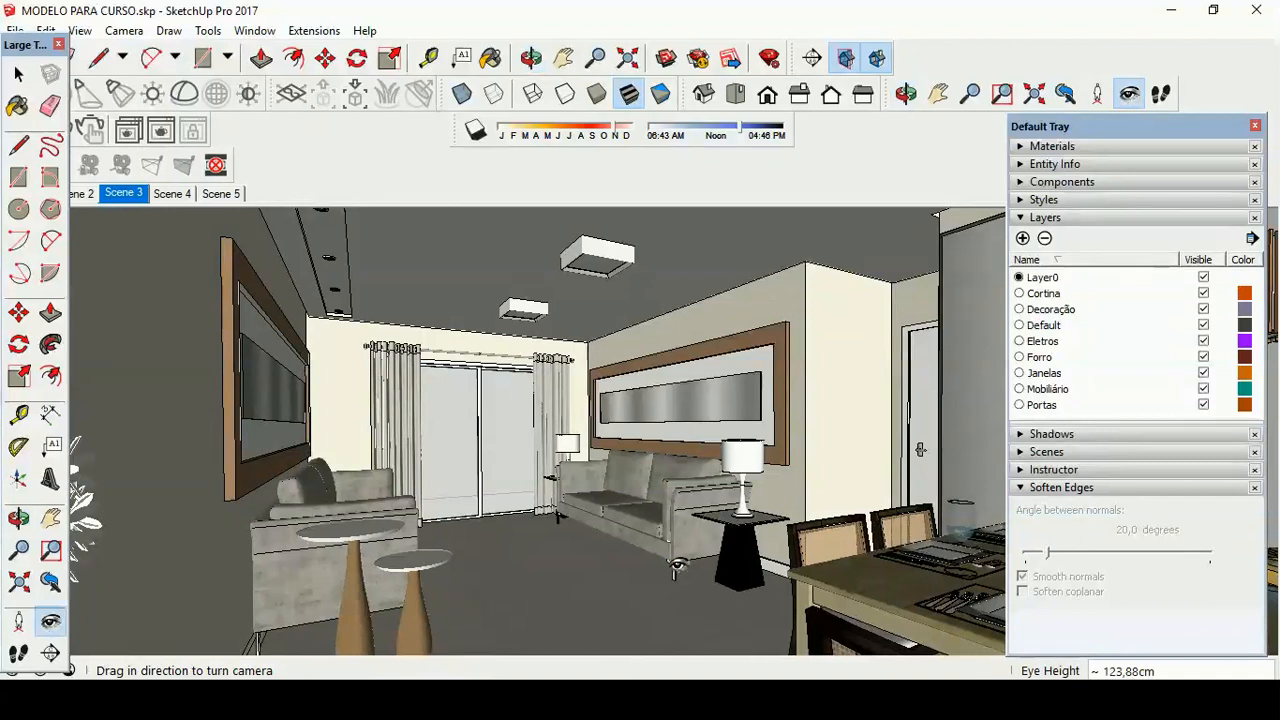
pyautogui.write('150')
pyautogui.press('Return')
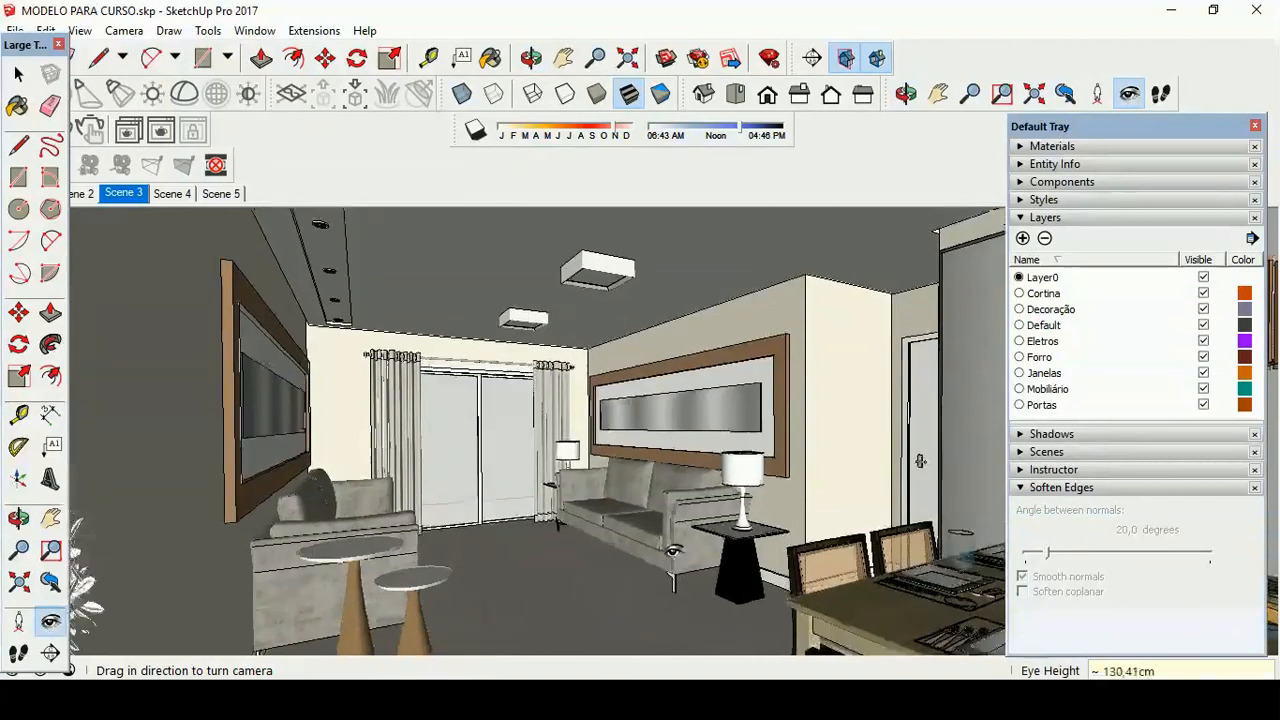
pyautogui.moveTo(672, 550); pyautogui.dragTo(600, 579)
pyautogui.rightClick(138, 197)
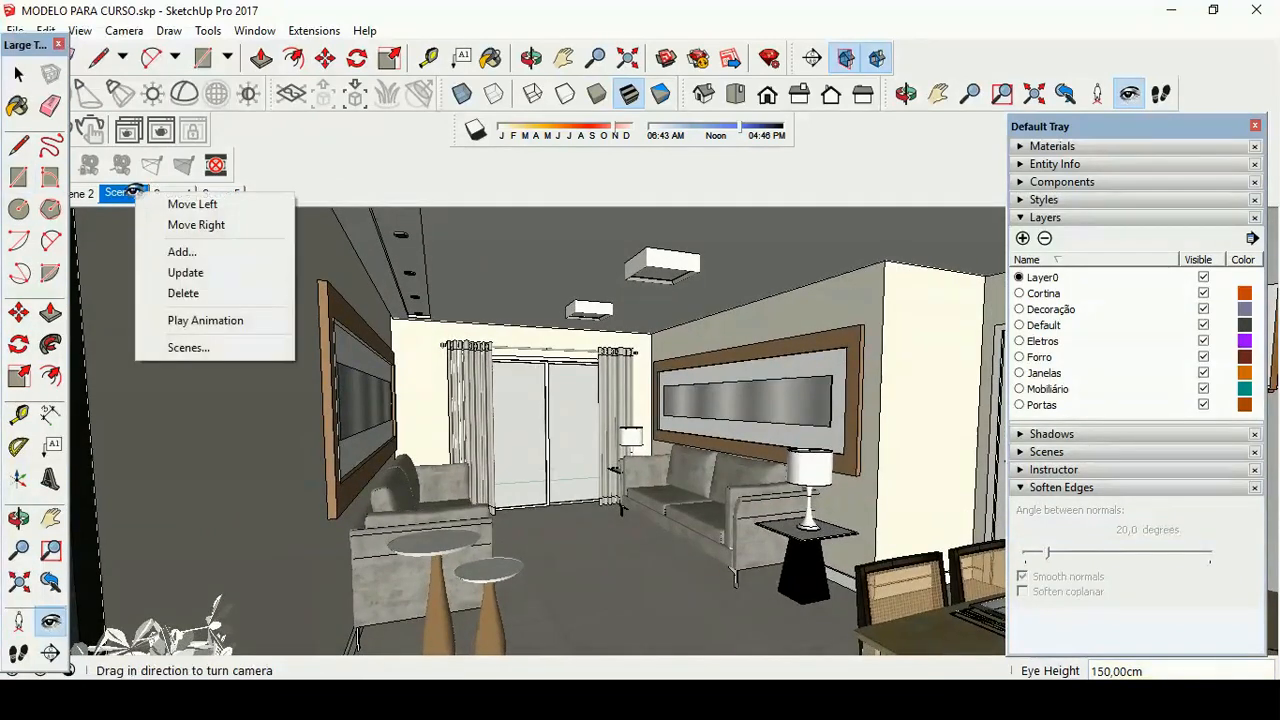
pyautogui.click(211, 276)
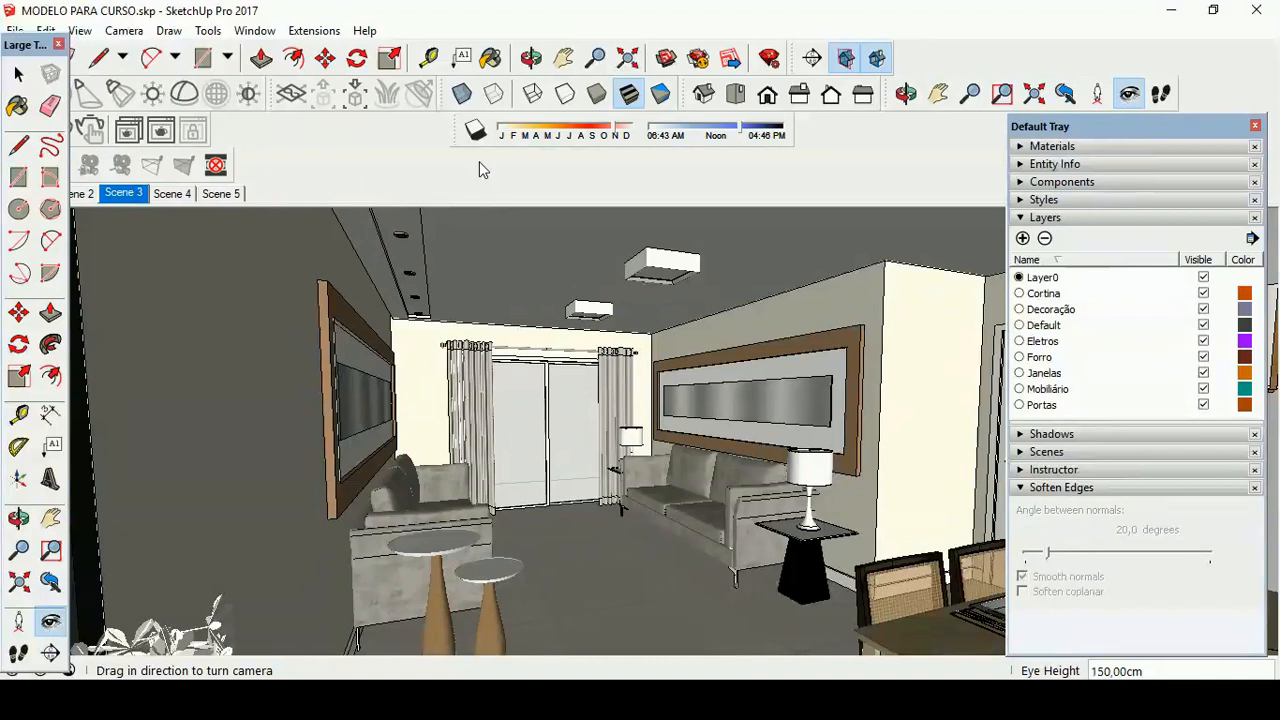
# Step: Open the render settings in the V-Ray Asset Editor and enable Material Override
pyautogui.moveTo(30, 44); pyautogui.dragTo(25, 218)
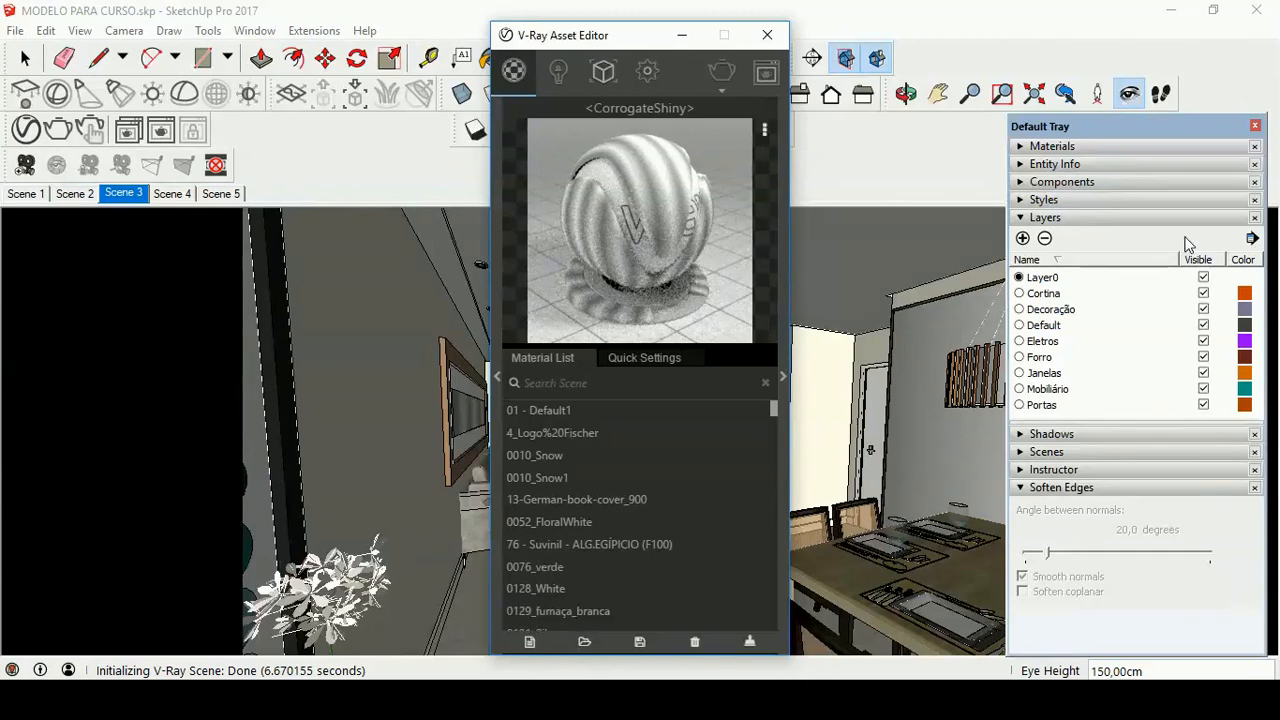
pyautogui.click(498, 378)
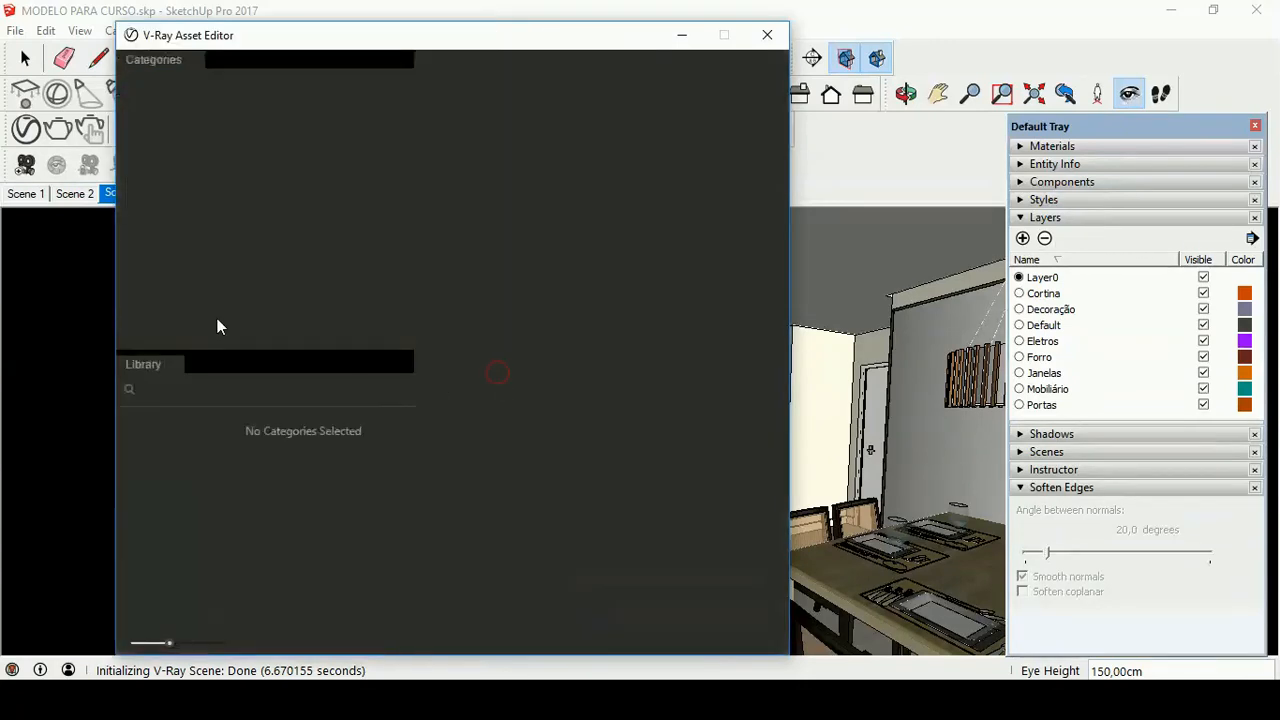
pyautogui.moveTo(407, 42); pyautogui.dragTo(512, 79)
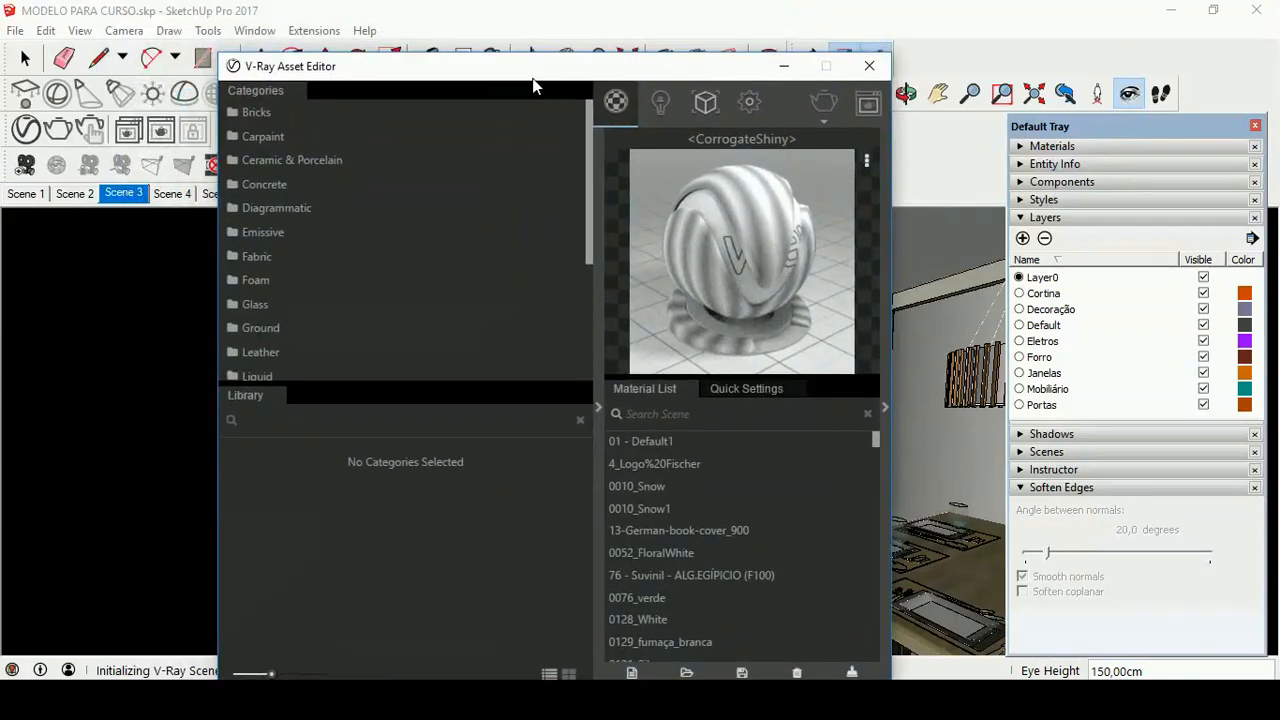
pyautogui.click(752, 102)
pyautogui.moveTo(762, 70); pyautogui.dragTo(507, 84)
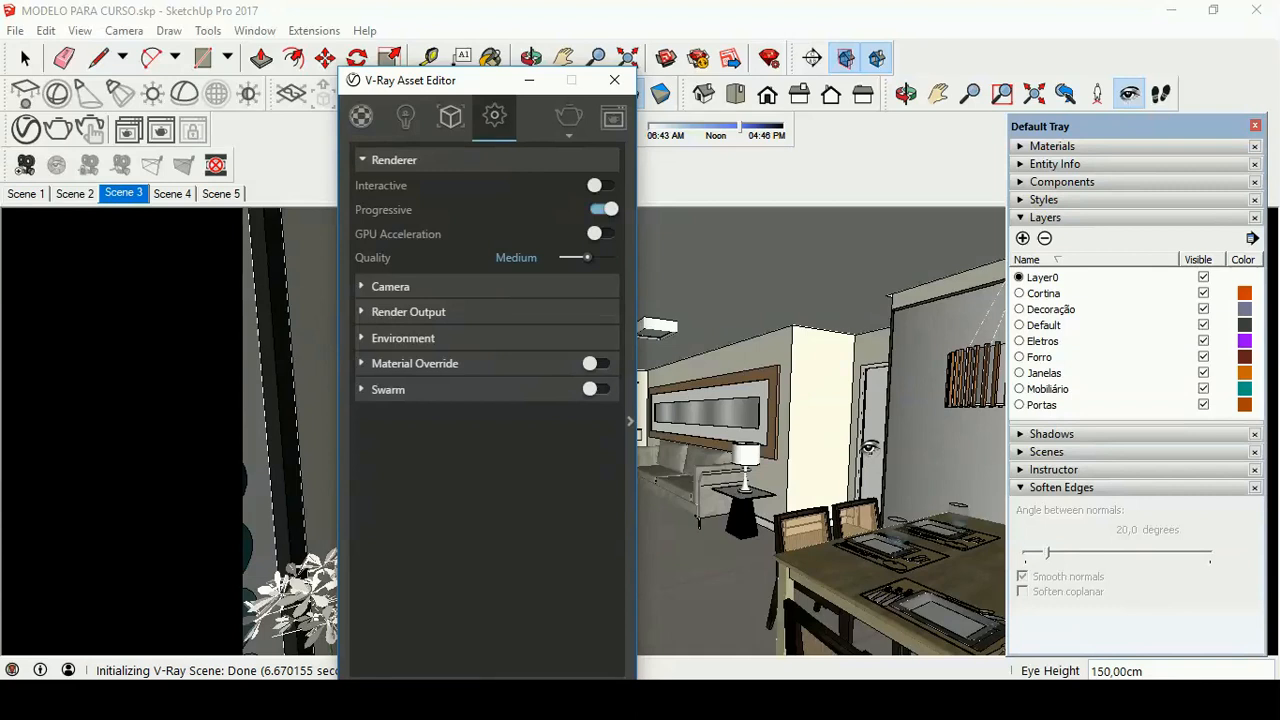
pyautogui.click(598, 363)
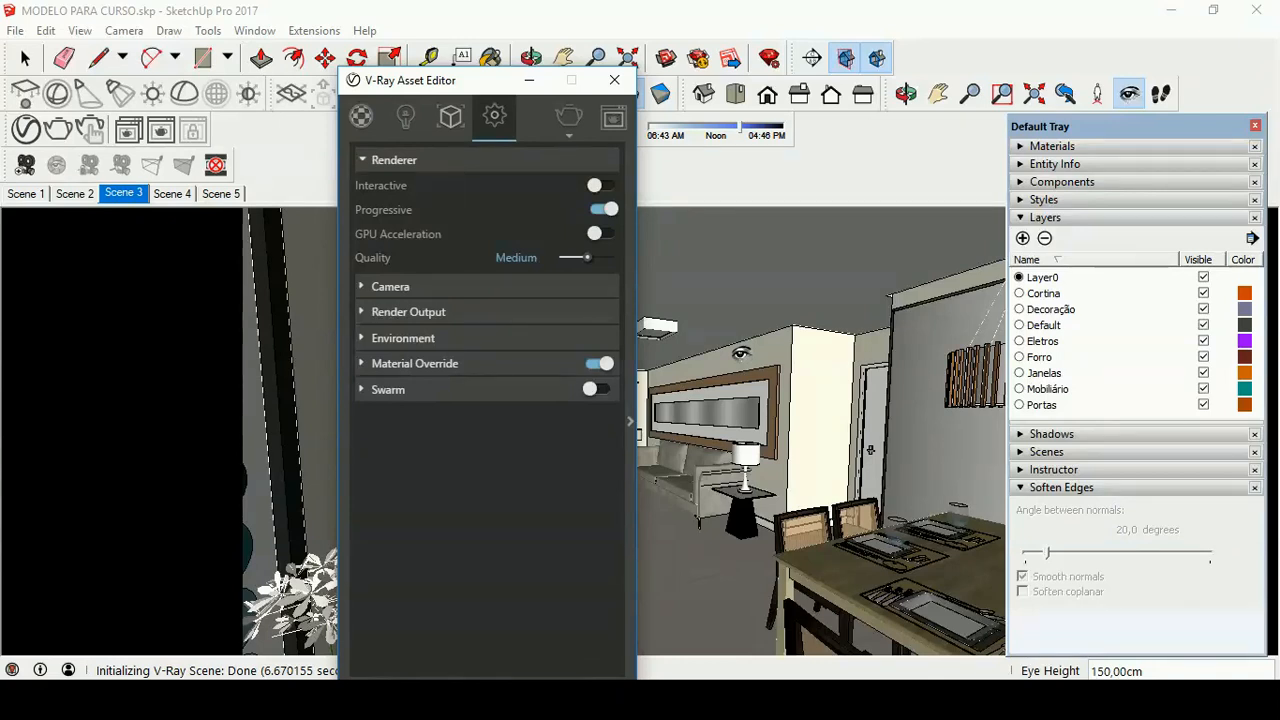
# Step: Turn off Safe Frame in the render output settings and minimise the V-Ray Asset Editor
pyautogui.click(455, 312)
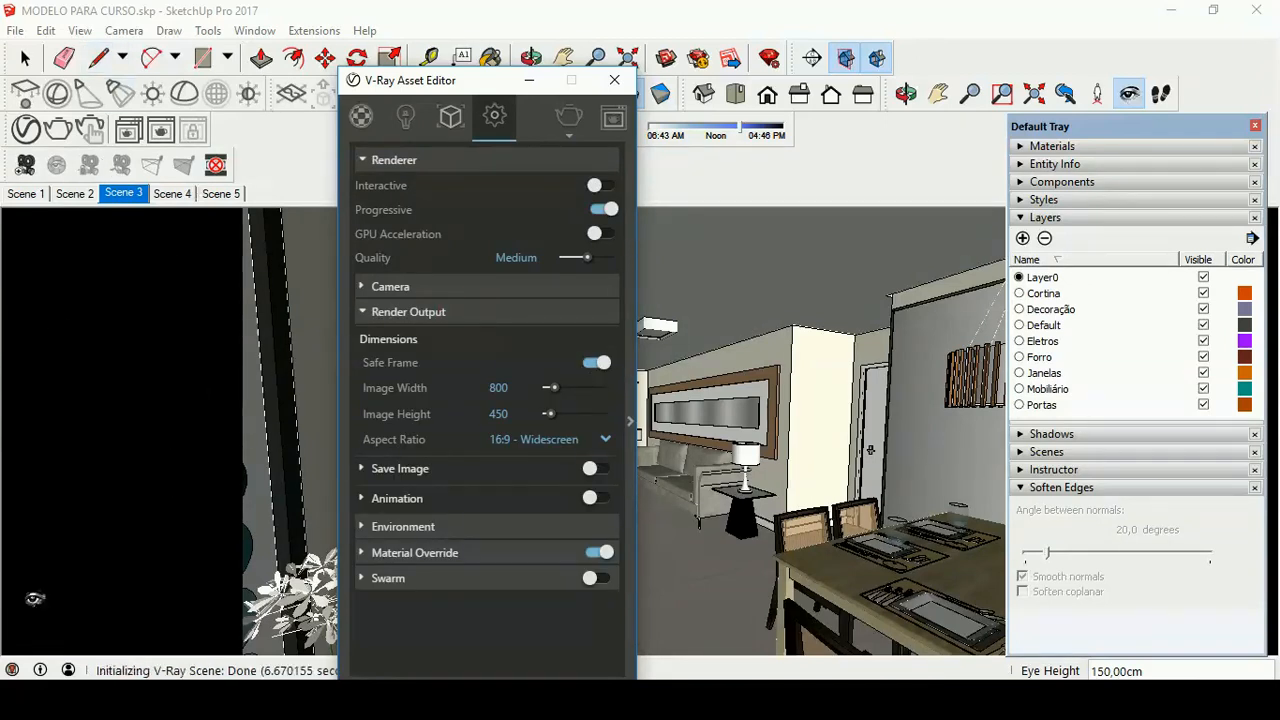
pyautogui.click(598, 363)
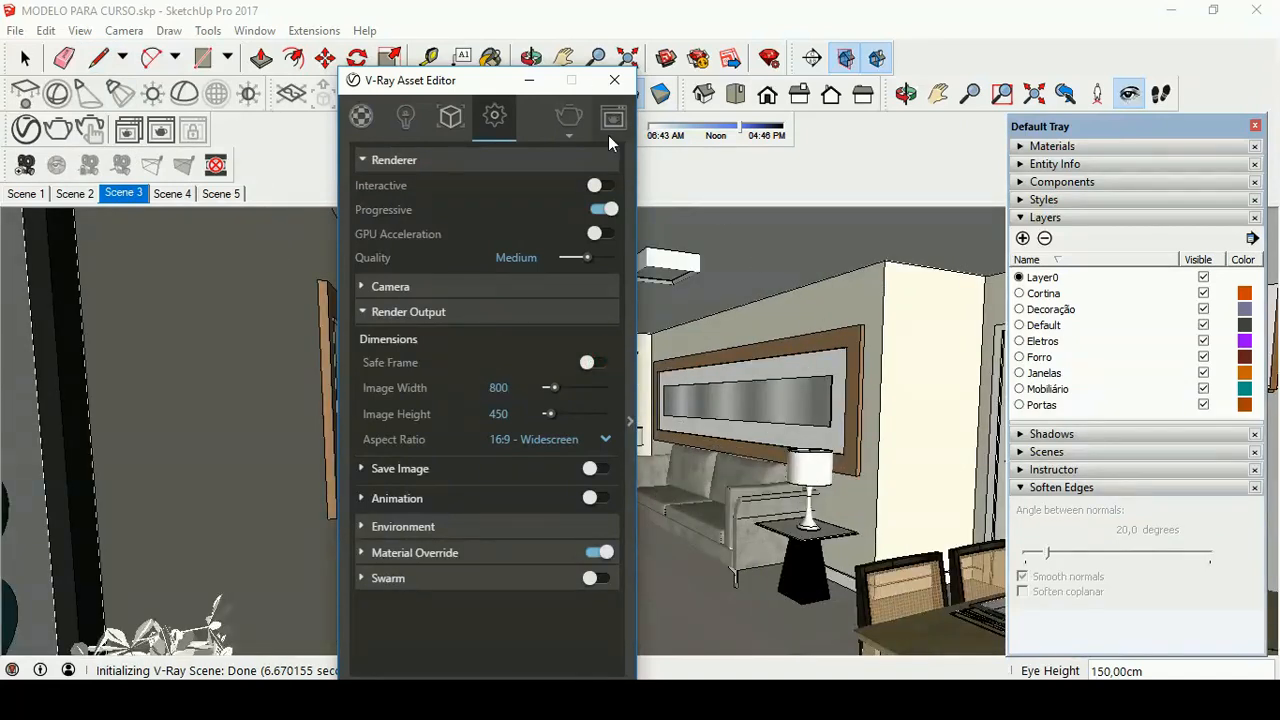
pyautogui.click(529, 80)
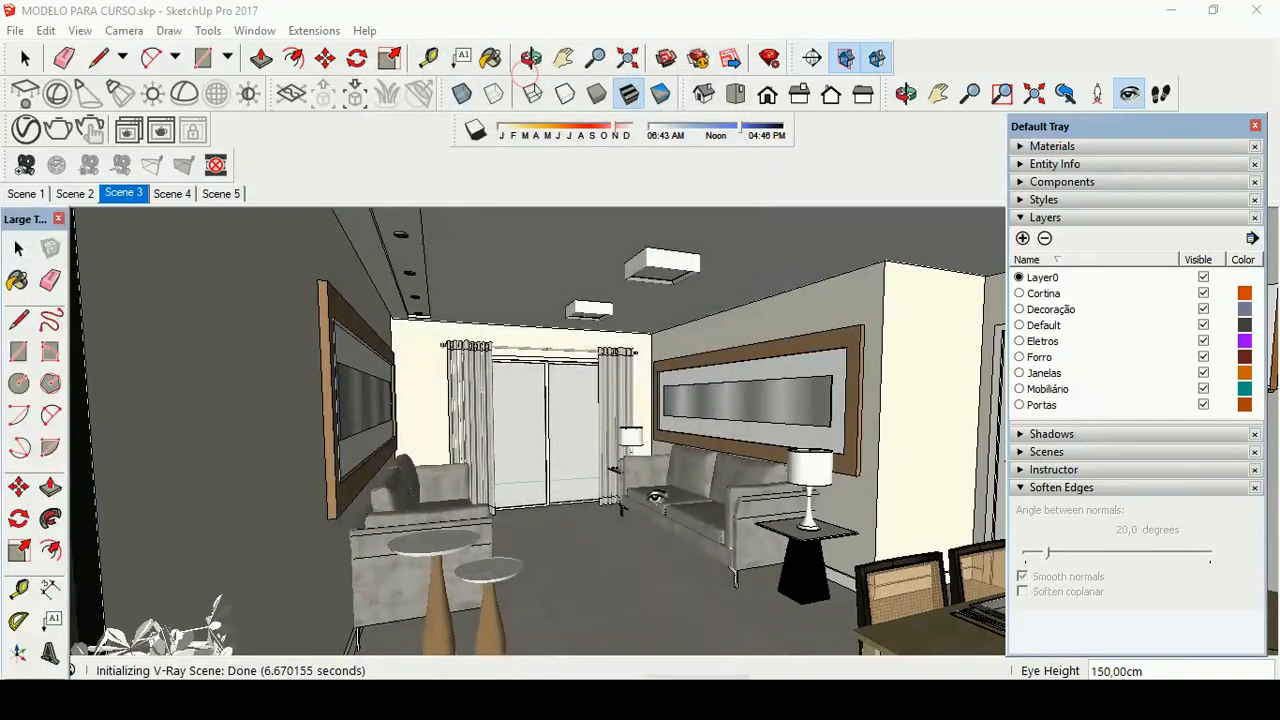
pyautogui.press('space')
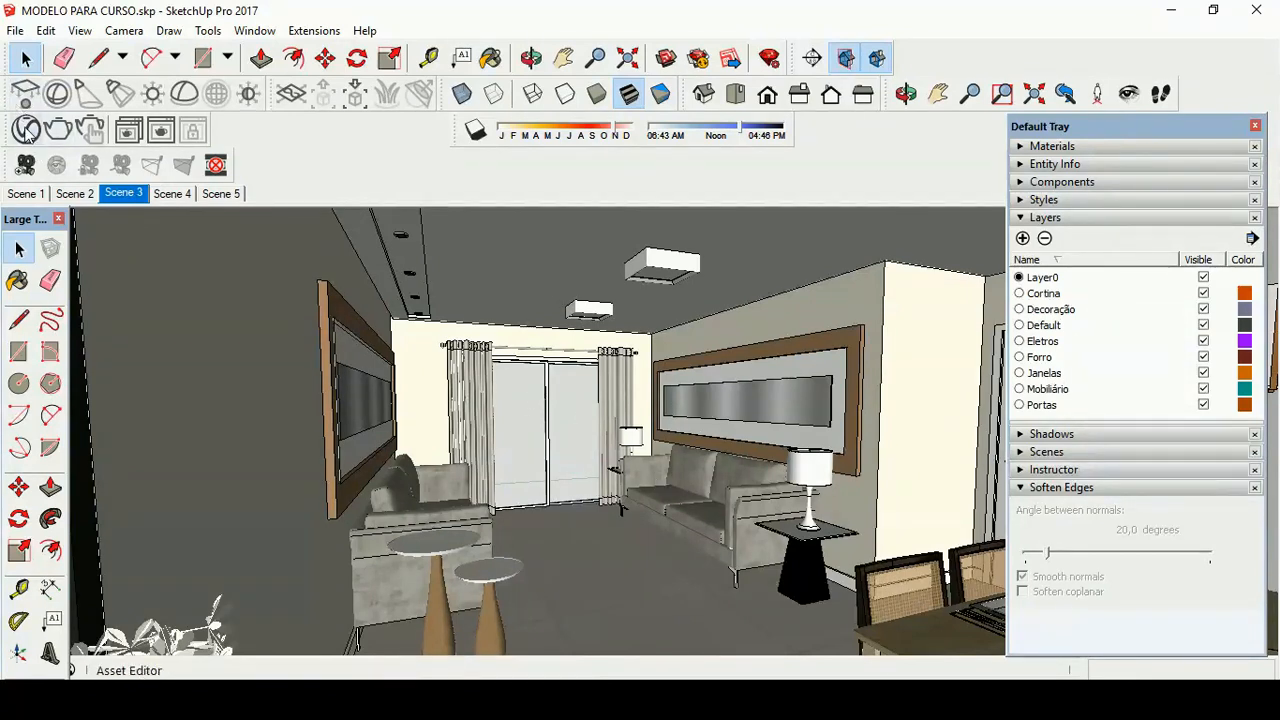
# Step: Reopen the V-Ray Asset Editor and sample the sliding door's glass to select its Translucent_Glass_Gray material
pyautogui.click(25, 165)
pyautogui.moveTo(732, 72); pyautogui.dragTo(192, 80)
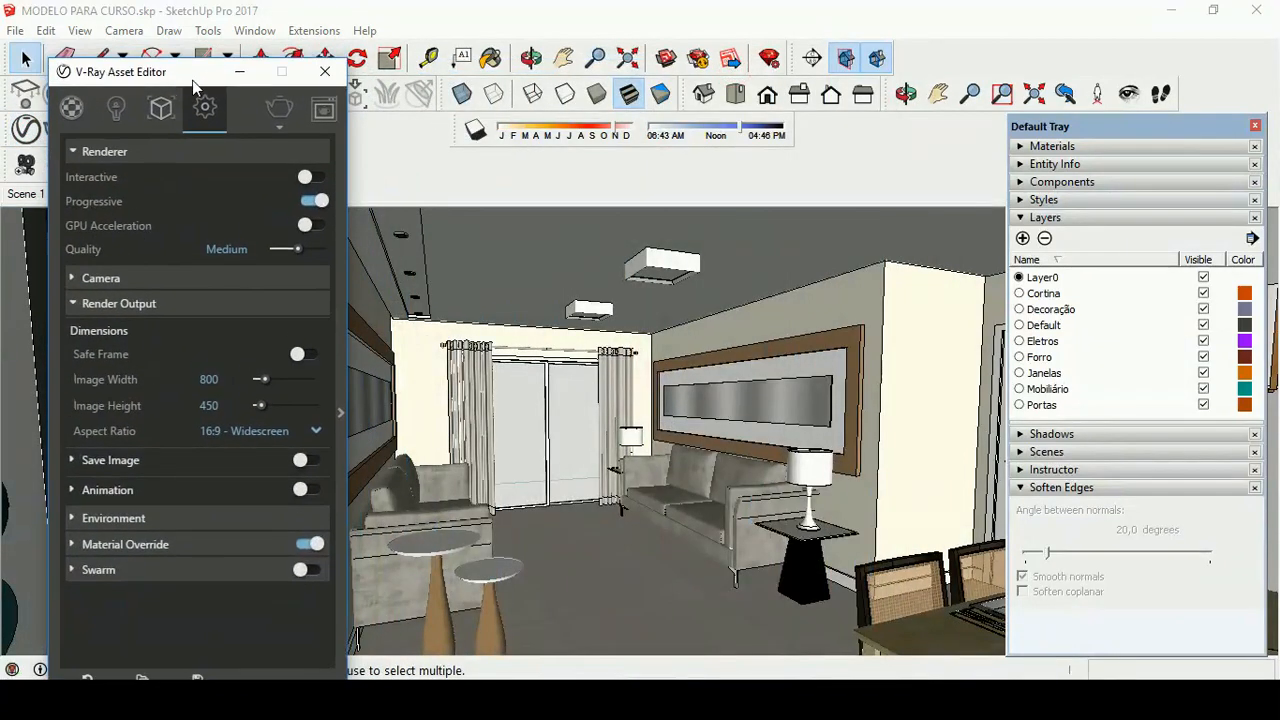
pyautogui.click(1046, 147)
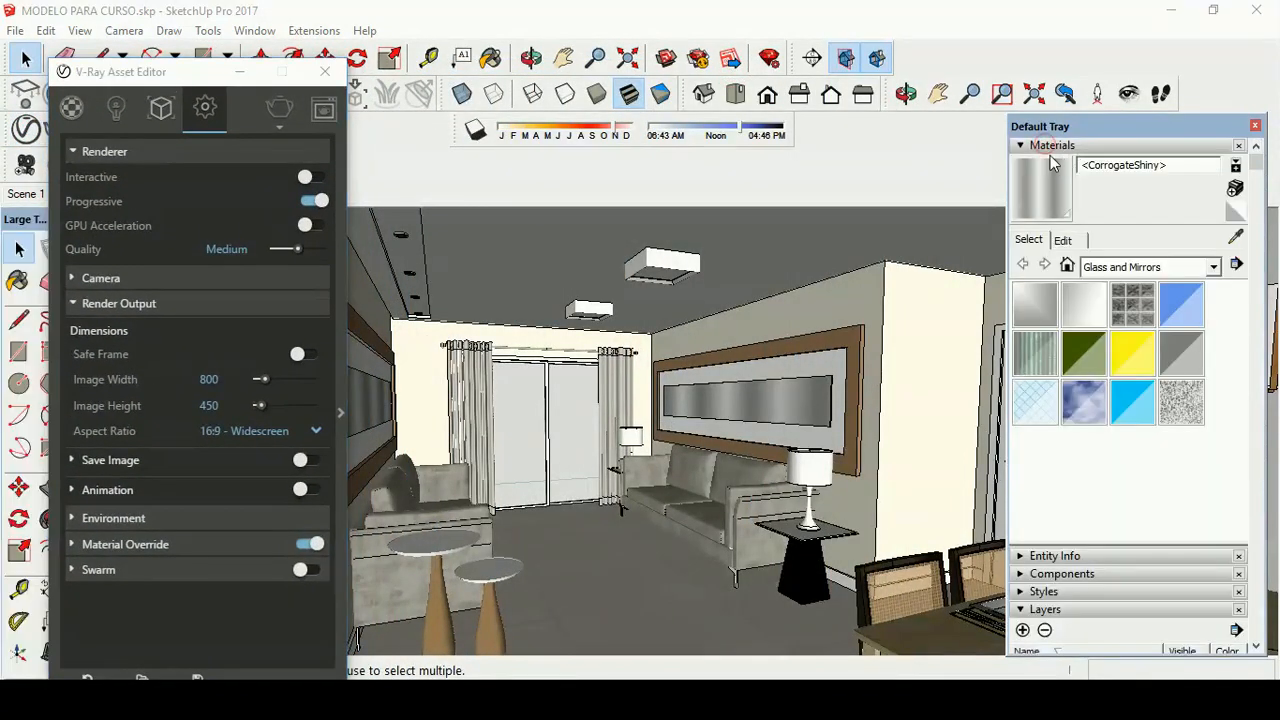
pyautogui.click(1236, 237)
pyautogui.click(576, 398)
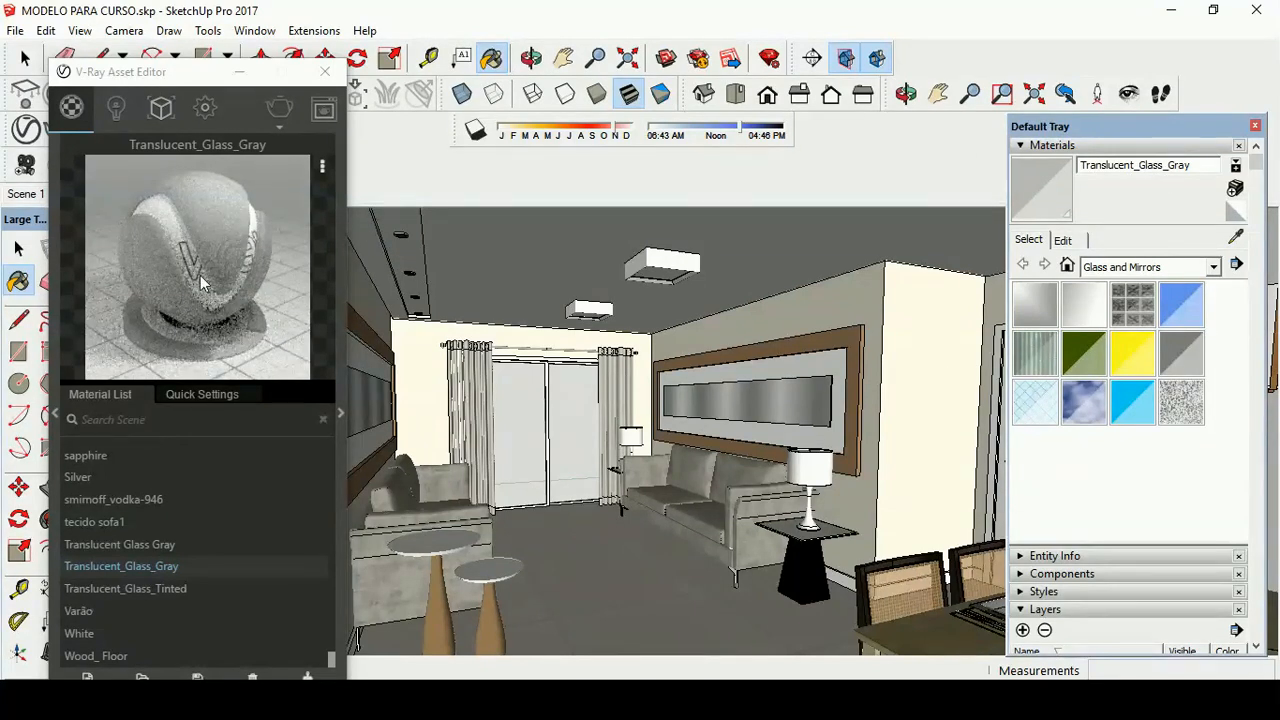
pyautogui.moveTo(177, 72); pyautogui.dragTo(190, 38)
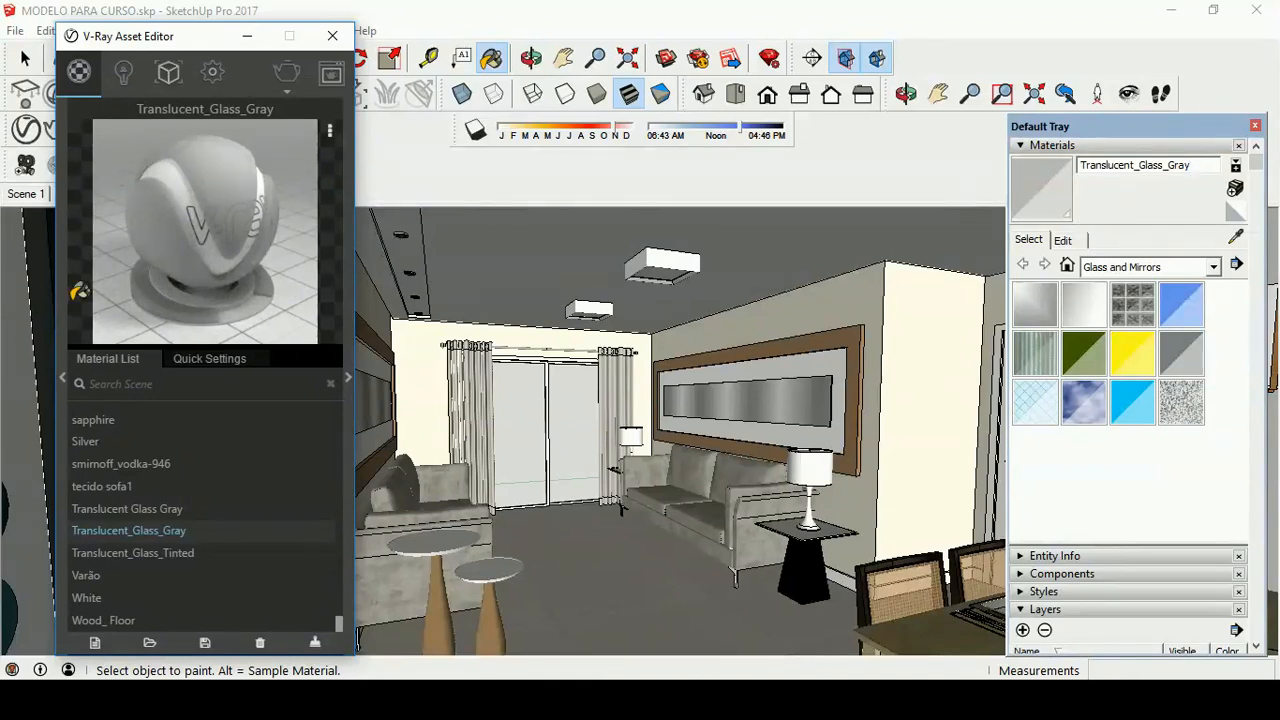
# Step: Add the Glass material from the V-Ray library's Glass category to the scene materials and copy it
pyautogui.click(62, 378)
pyautogui.moveTo(155, 40); pyautogui.dragTo(478, 49)
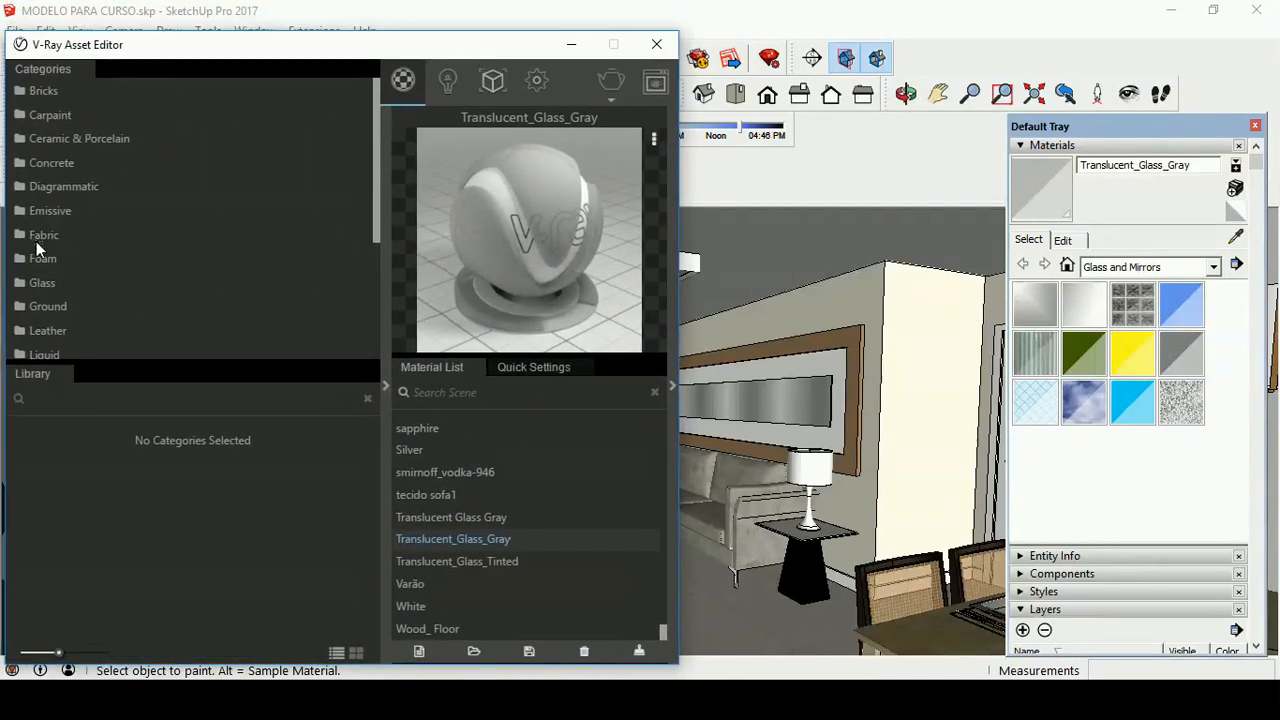
pyautogui.click(40, 283)
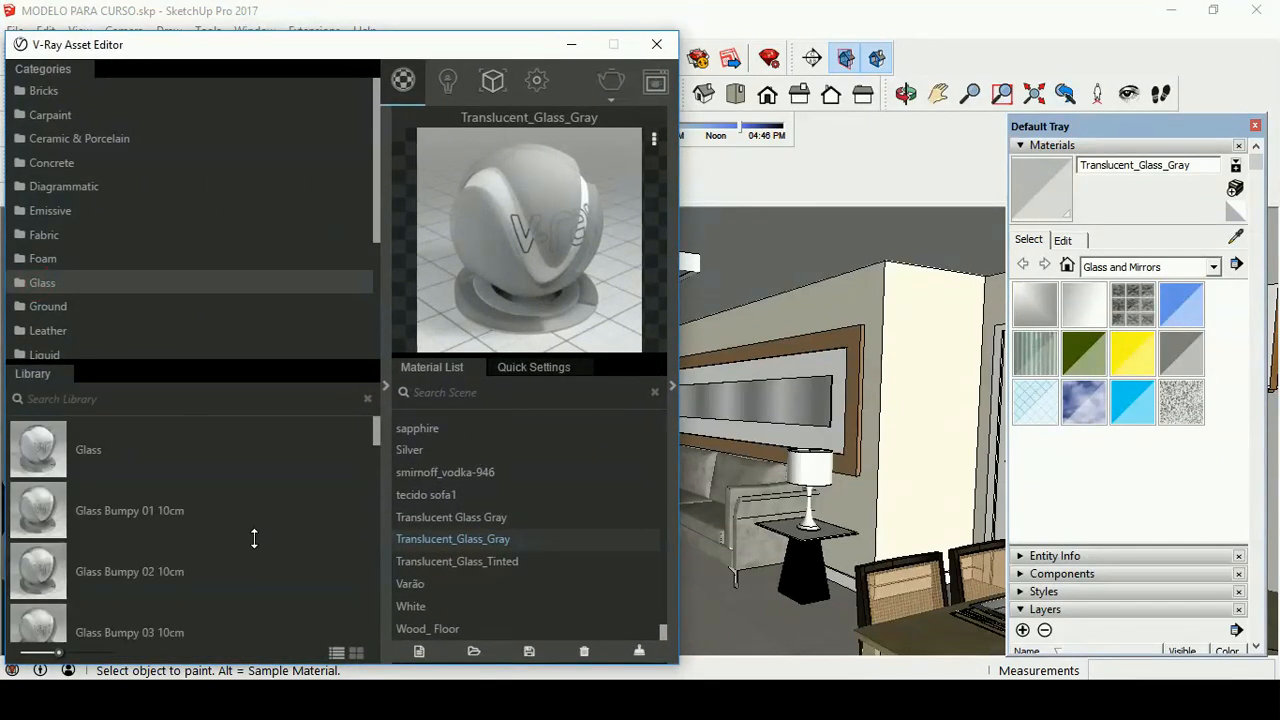
pyautogui.moveTo(40, 457); pyautogui.dragTo(504, 494)
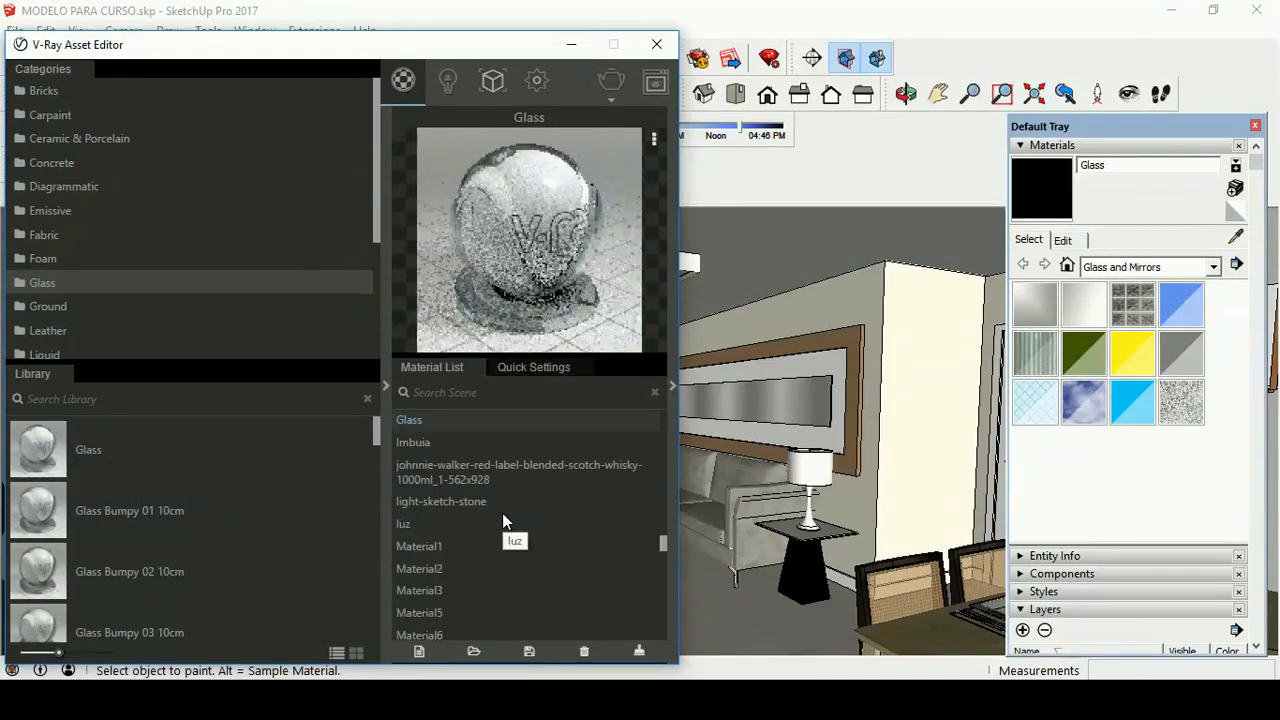
pyautogui.rightClick(438, 420)
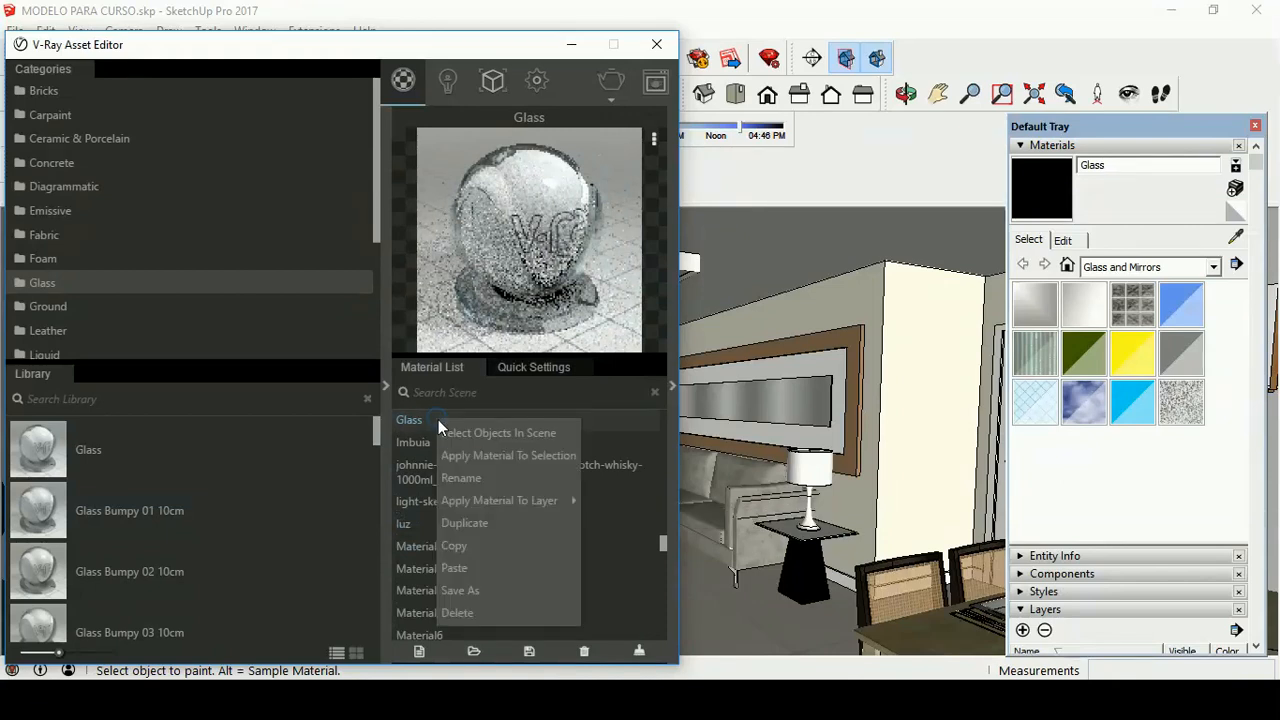
pyautogui.click(475, 547)
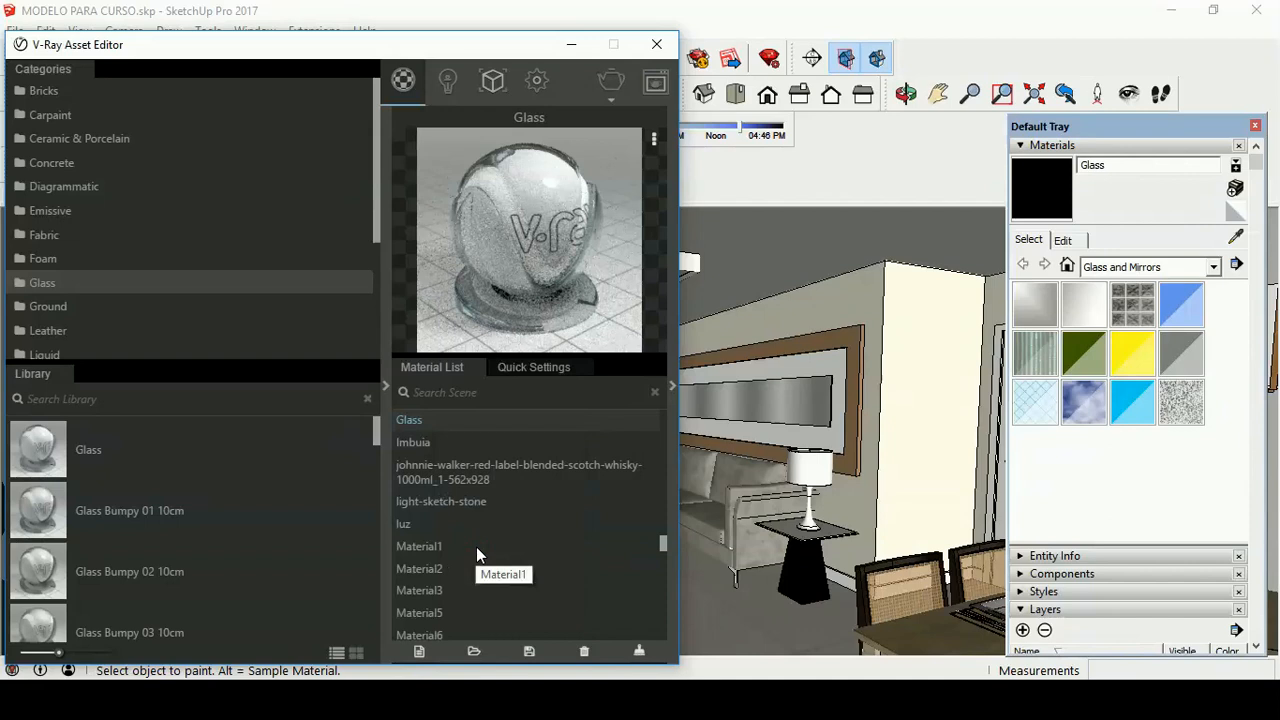
# Step: Sample the sliding door's glass and paste the copied Glass settings onto its Translucent_Glass_Gray material
pyautogui.moveTo(531, 45); pyautogui.dragTo(354, 74)
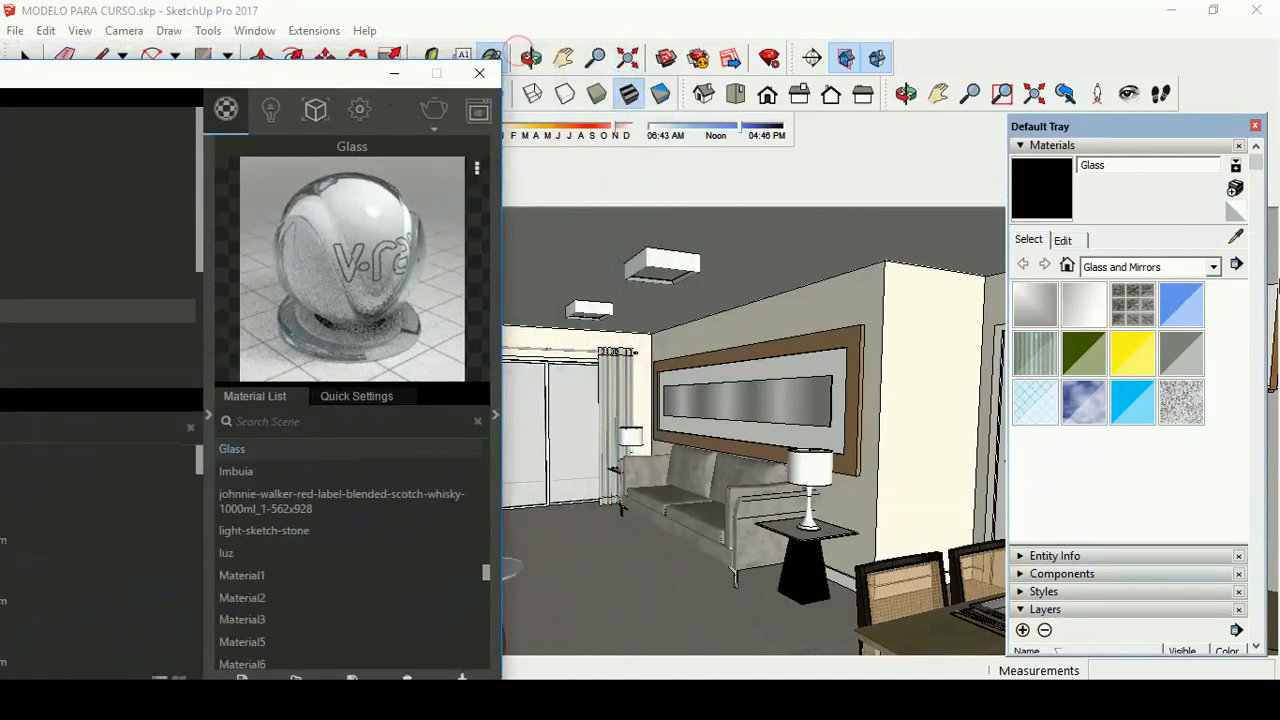
pyautogui.click(1236, 238)
pyautogui.click(570, 409)
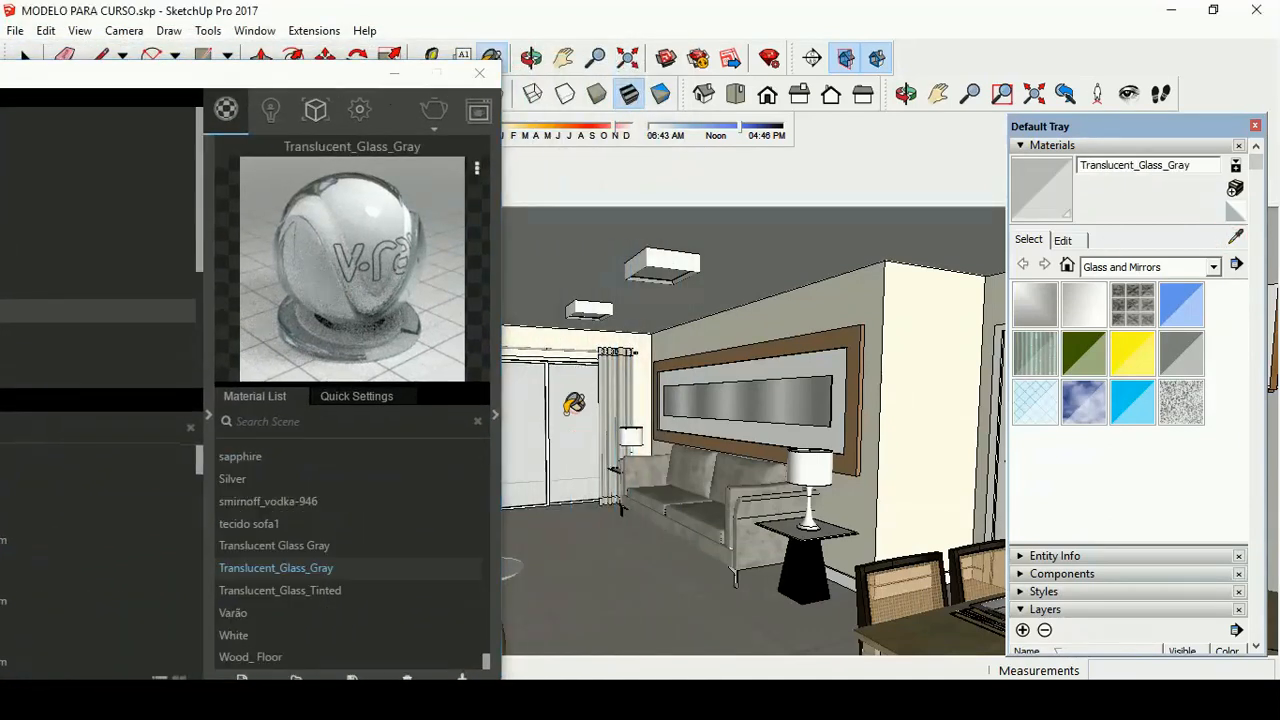
pyautogui.rightClick(295, 568)
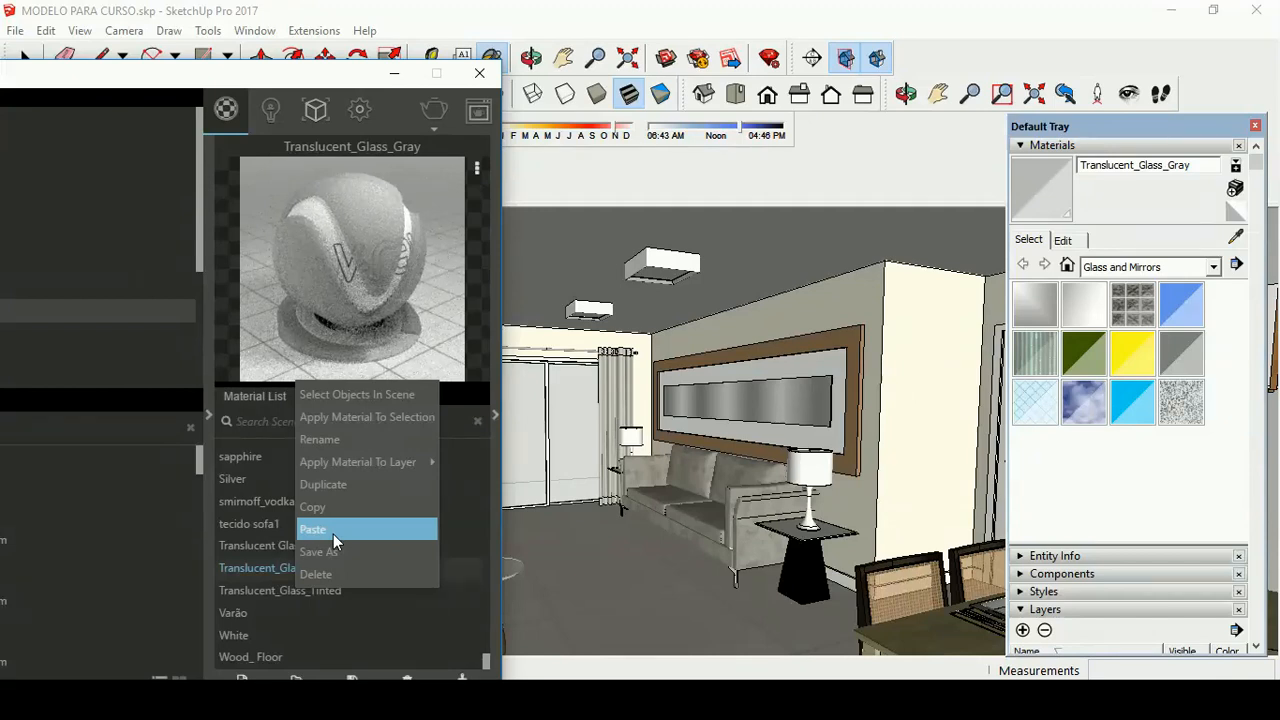
pyautogui.click(346, 531)
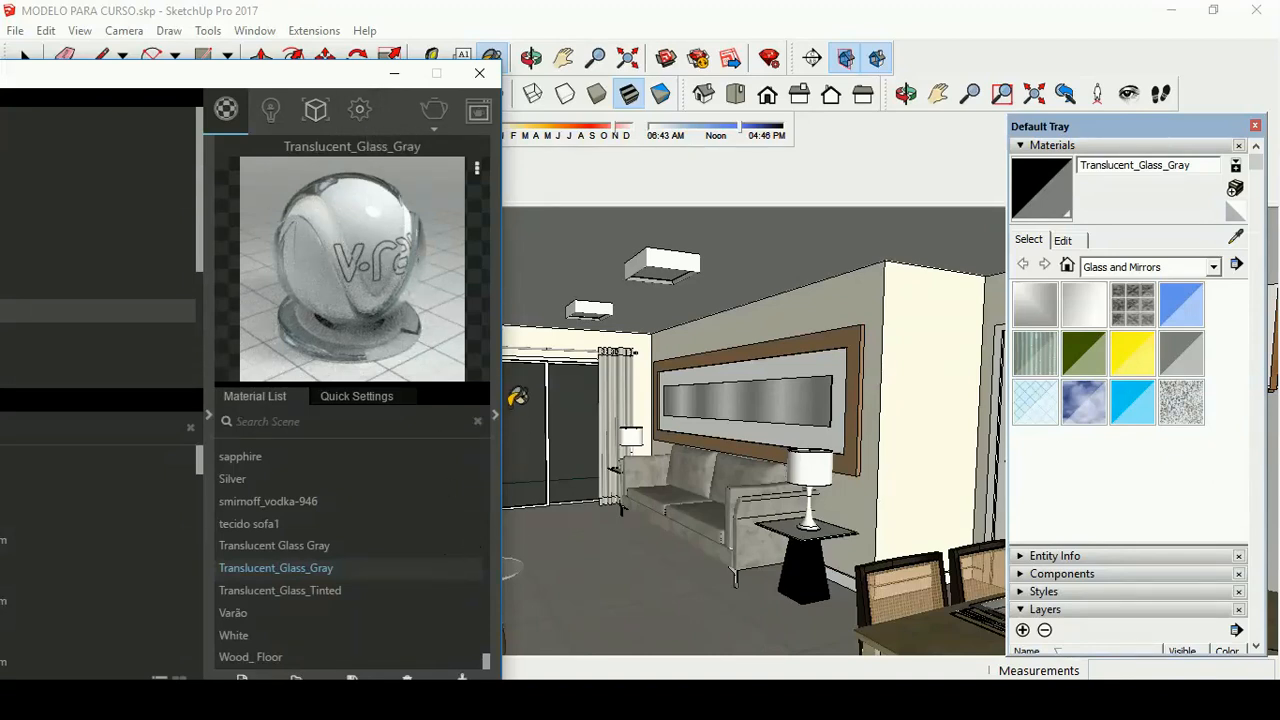
# Step: Disable Can be Overridden in the Translucent_Glass_Gray material's VRayBRDF options and close the V-Ray Asset Editor
pyautogui.click(496, 413)
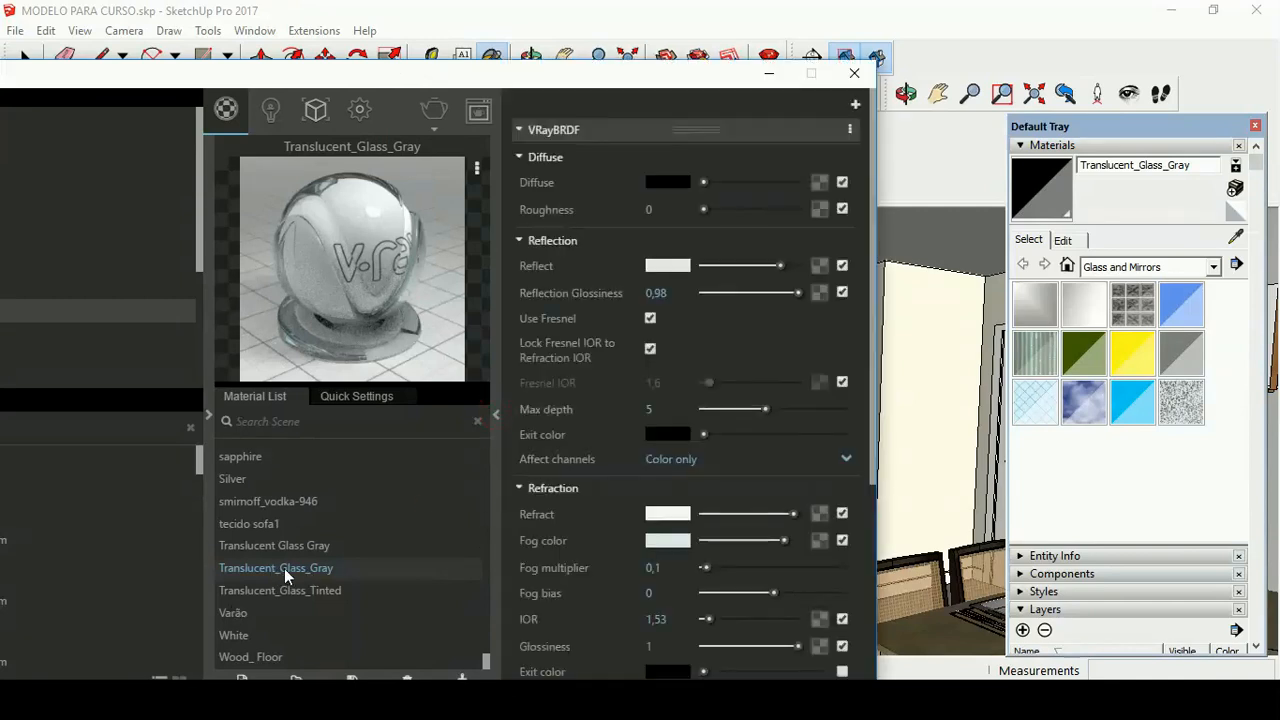
pyautogui.moveTo(876, 405); pyautogui.dragTo(851, 641)
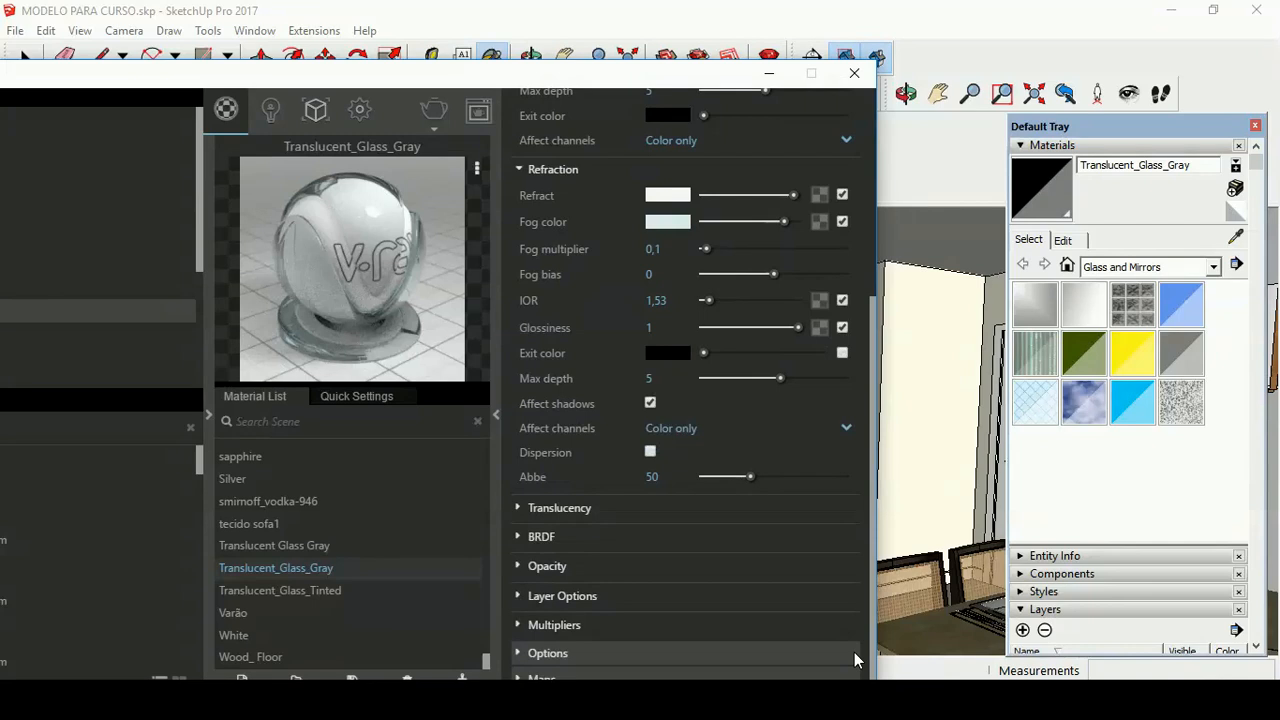
pyautogui.click(566, 650)
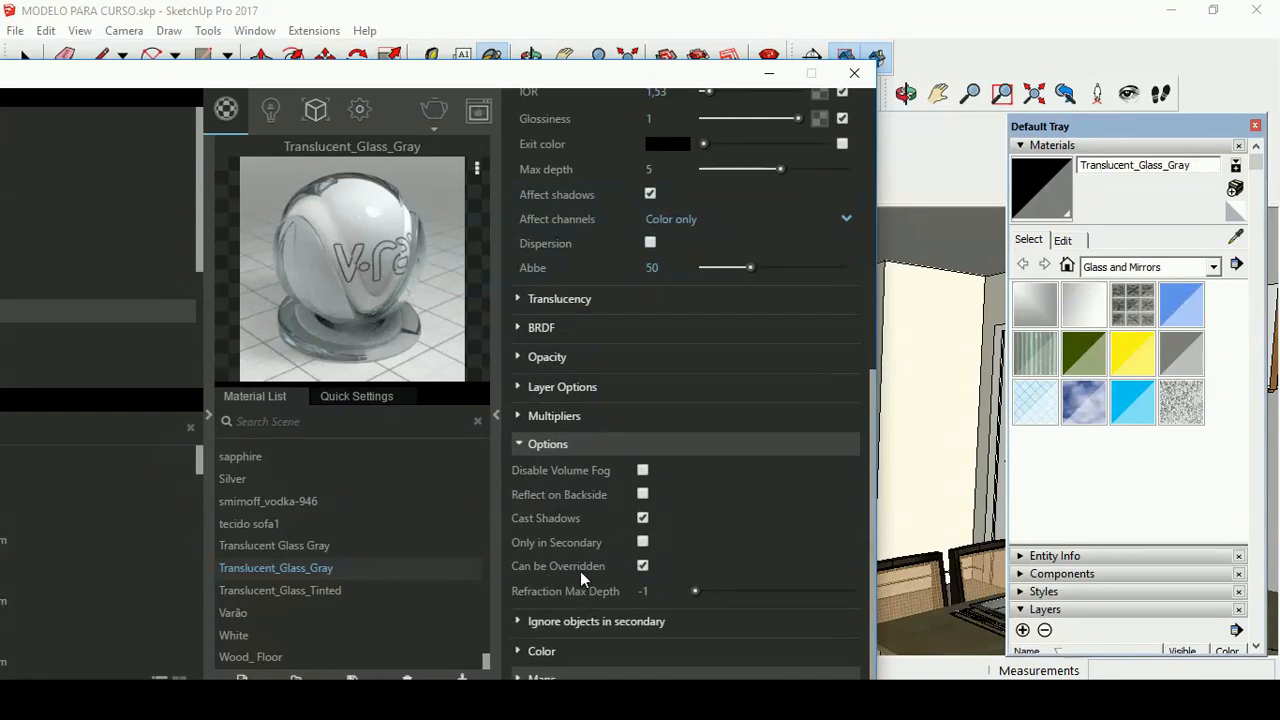
pyautogui.click(643, 566)
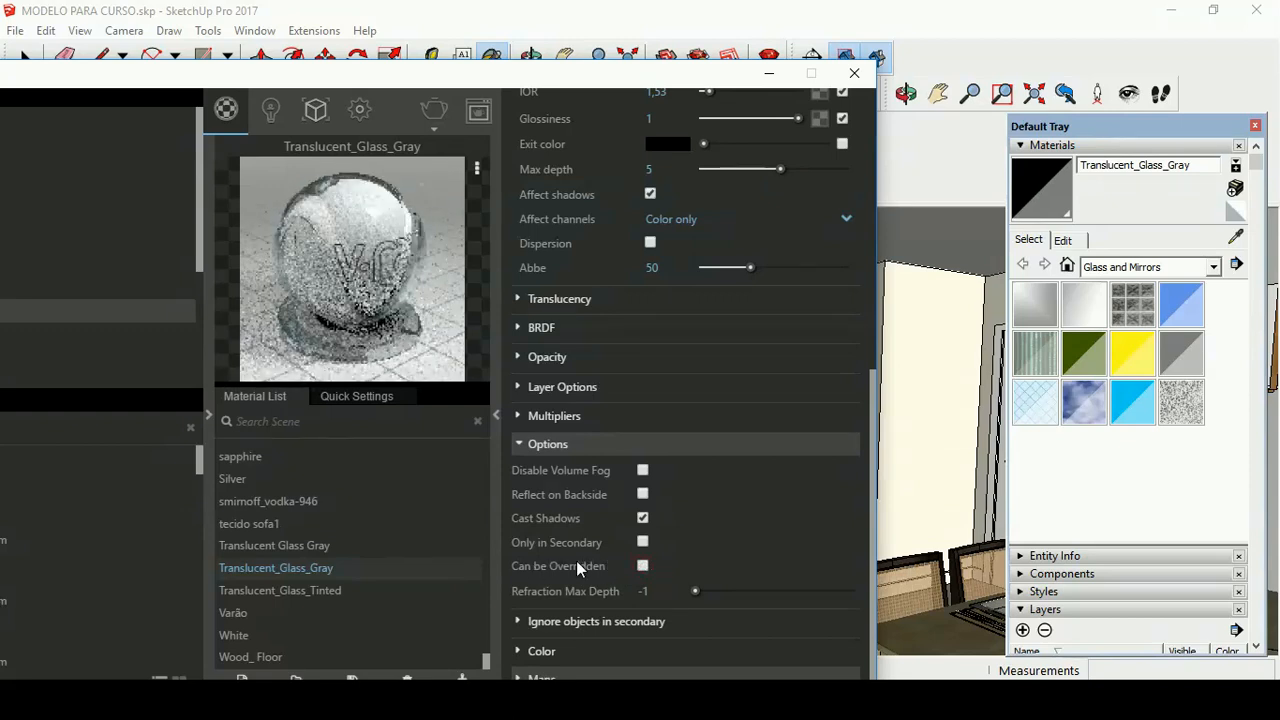
pyautogui.moveTo(592, 566)
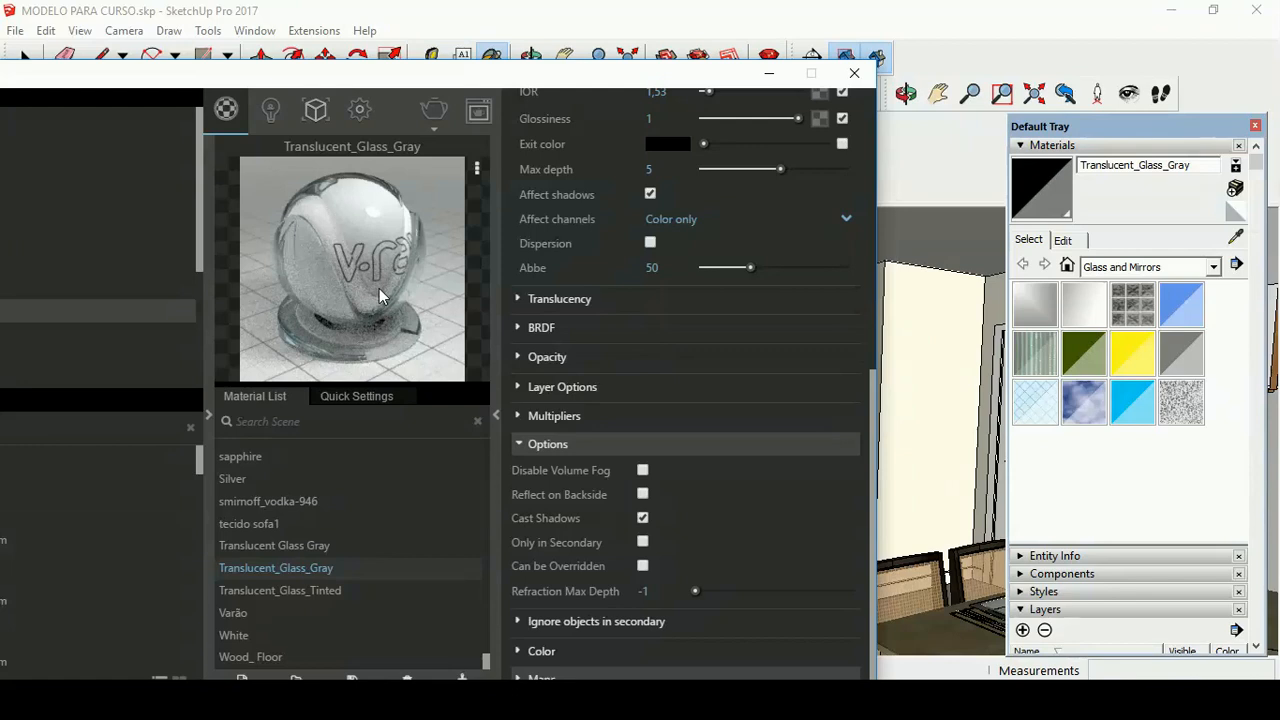
pyautogui.click(851, 75)
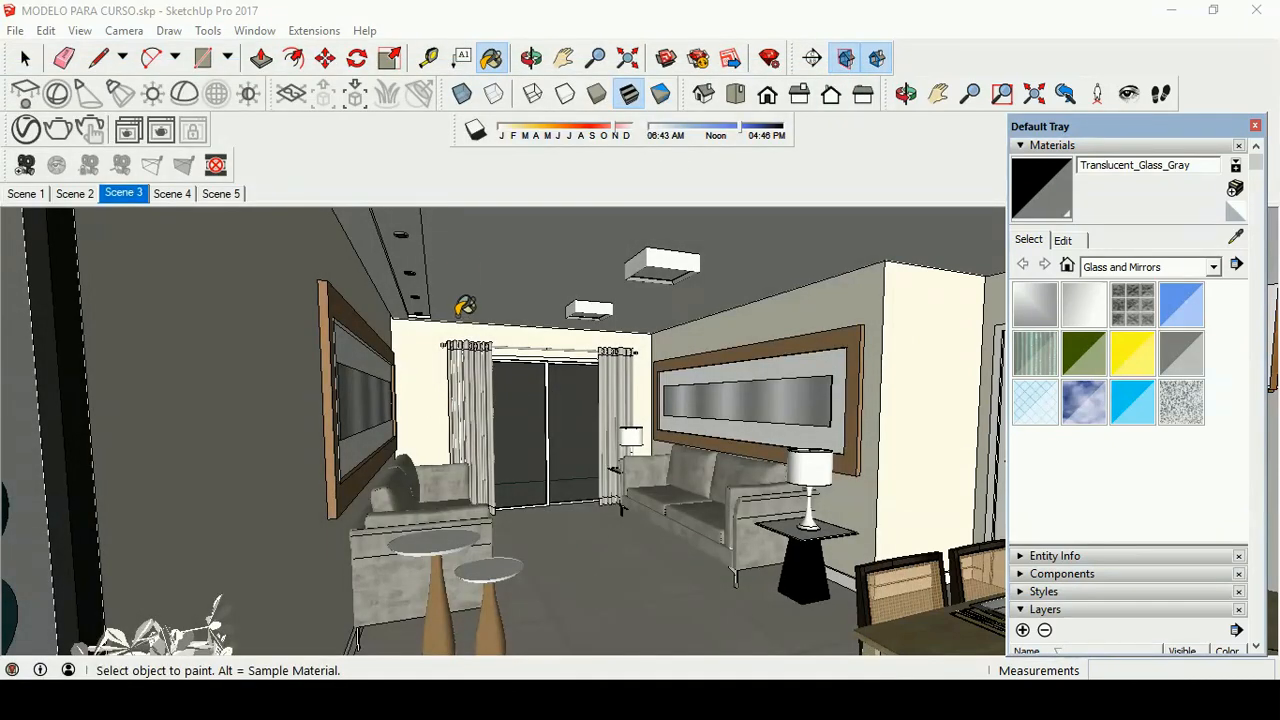
# Step: Run a V-Ray test render of Scene 3, then close the frame buffer and the progress window
pyautogui.click(25, 57)
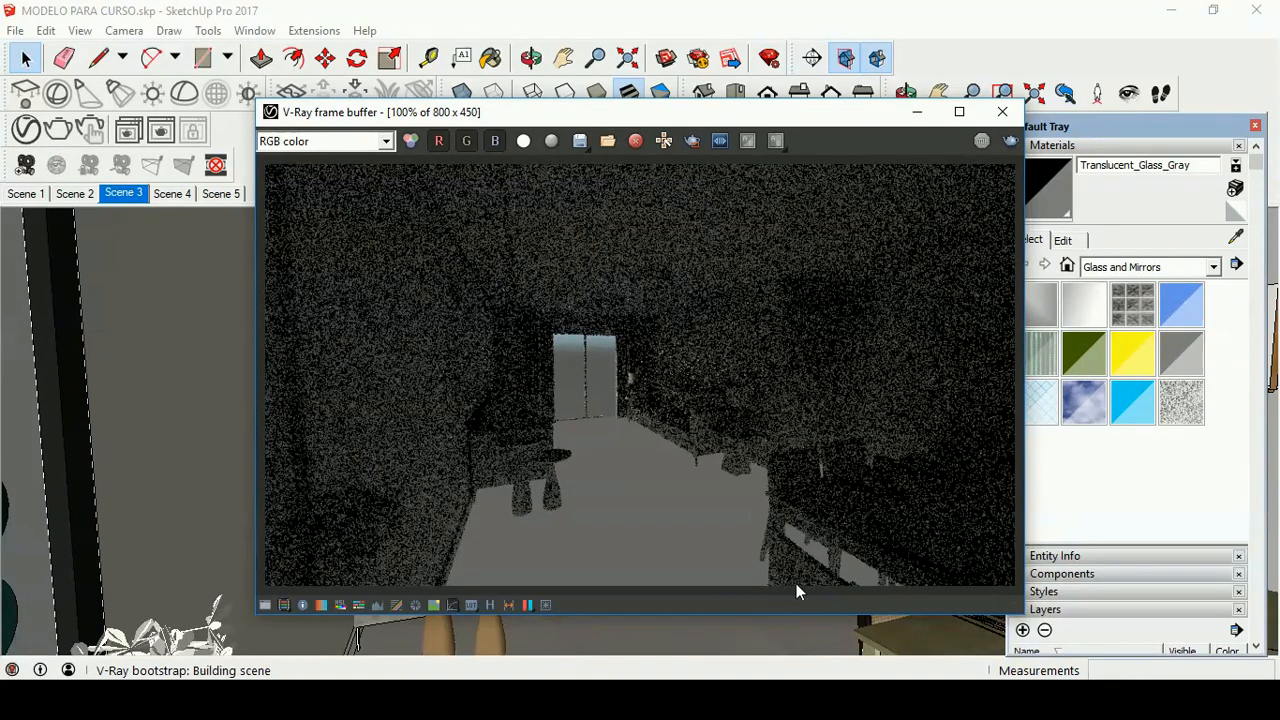
pyautogui.click(1002, 111)
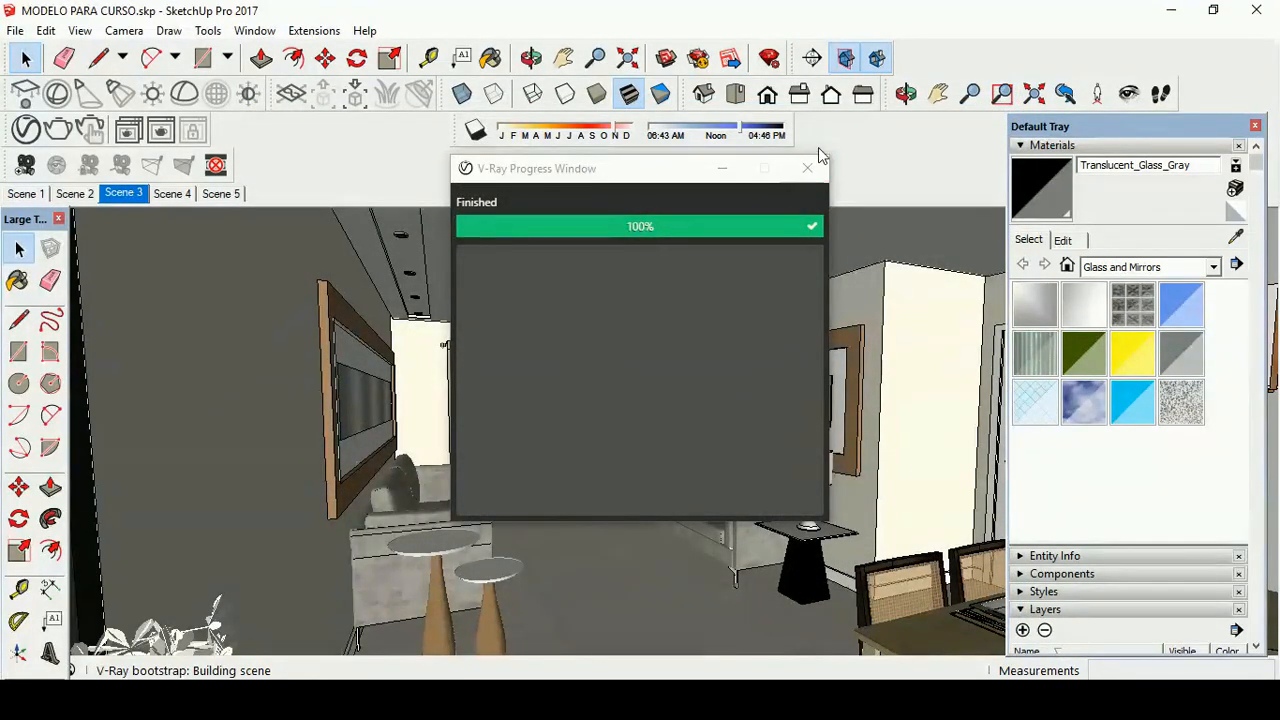
pyautogui.click(808, 170)
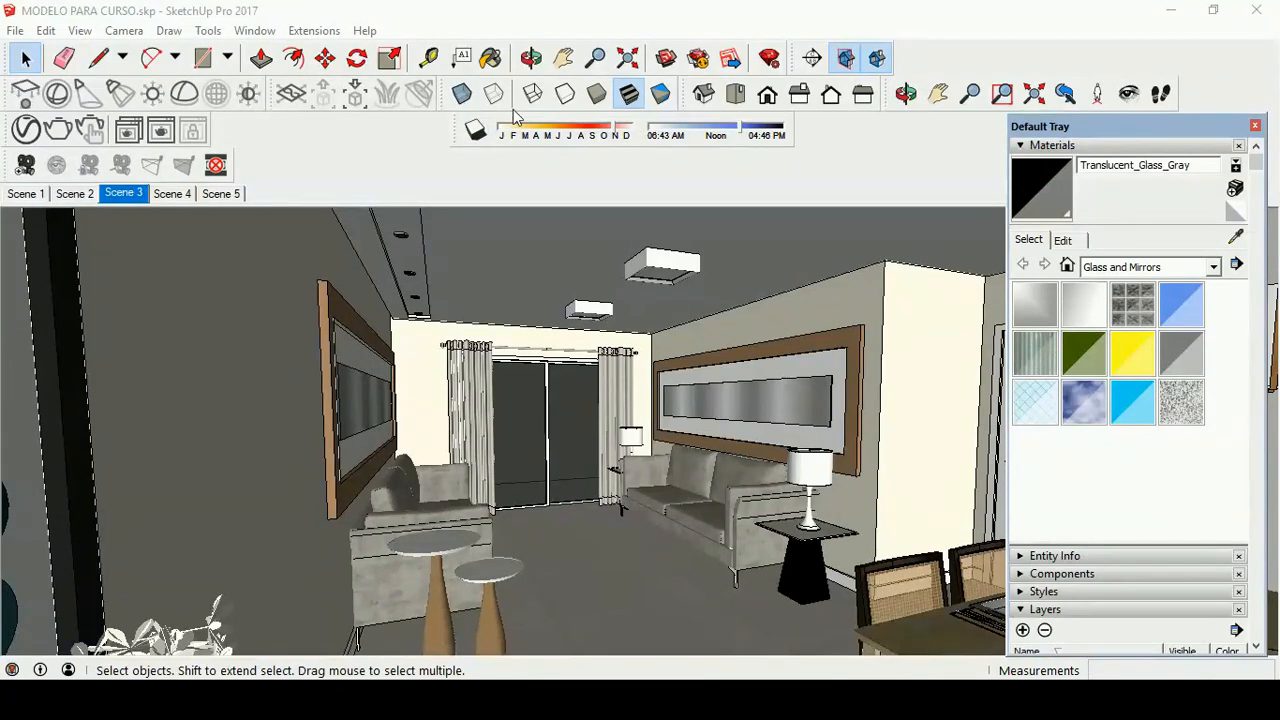
# Step: Turn on the model's shadows and adjust the sun's time of day to shortly after noon
pyautogui.click(475, 130)
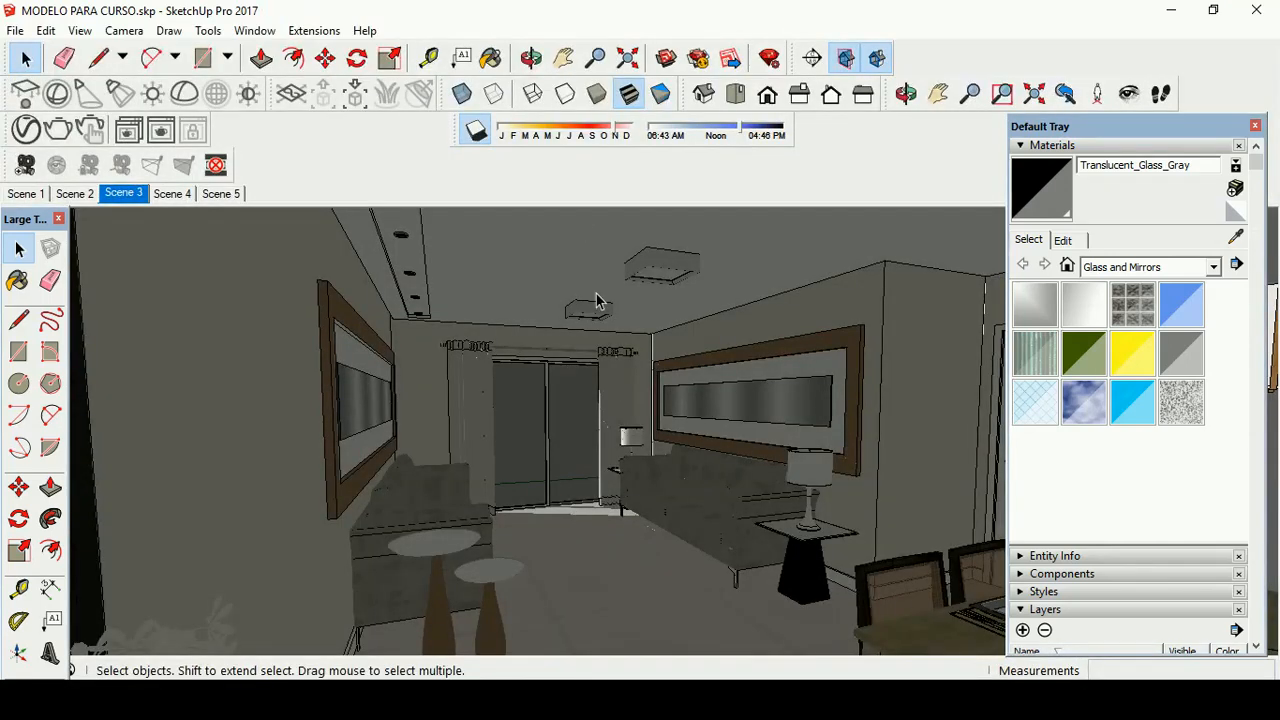
pyautogui.click(725, 130)
pyautogui.click(710, 135)
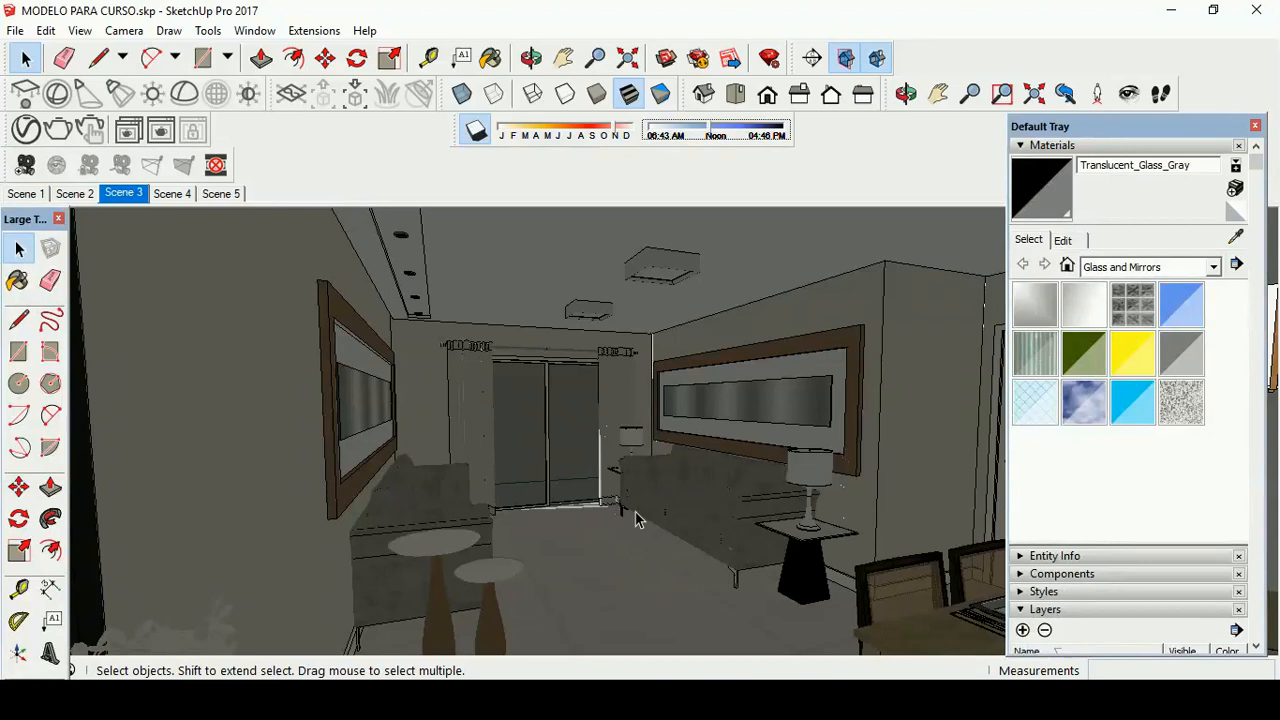
pyautogui.click(726, 134)
pyautogui.click(725, 134)
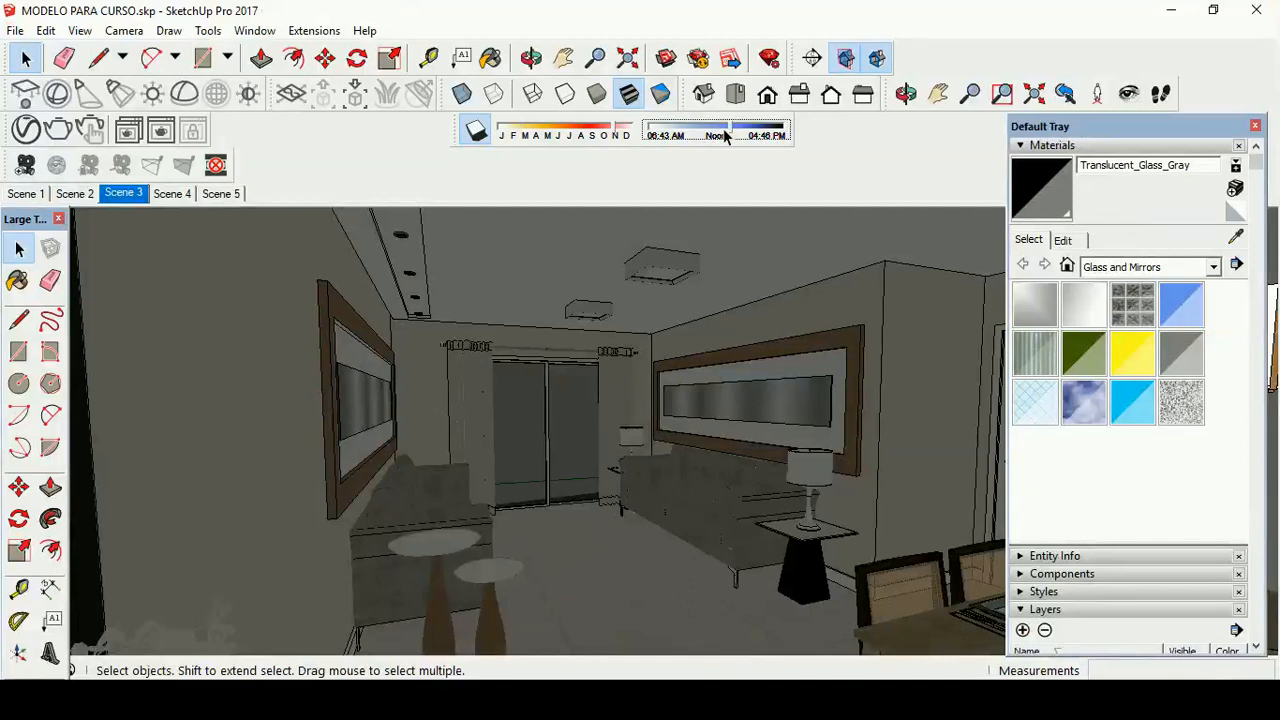
pyautogui.click(733, 132)
pyautogui.moveTo(733, 132); pyautogui.dragTo(708, 132)
pyautogui.click(707, 133)
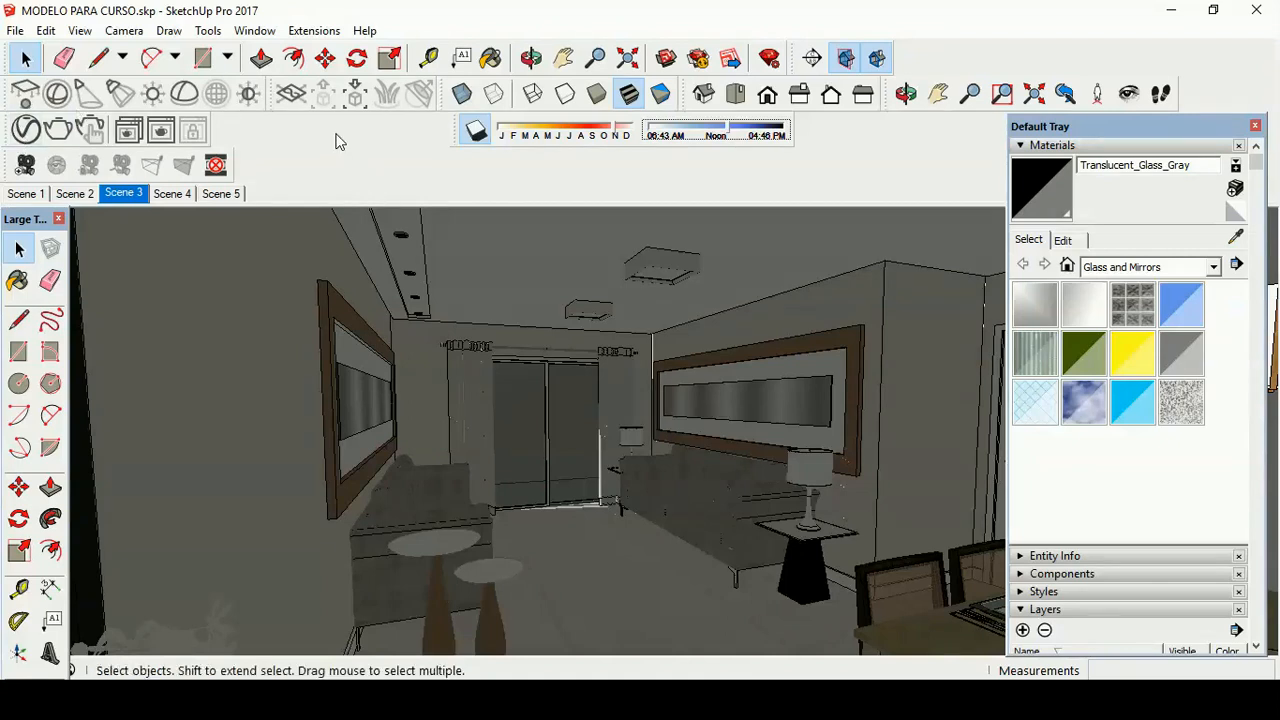
# Step: Place a V-Ray dome light on the ground outside, in front of the apartment's sliding glass door
pyautogui.click(186, 93)
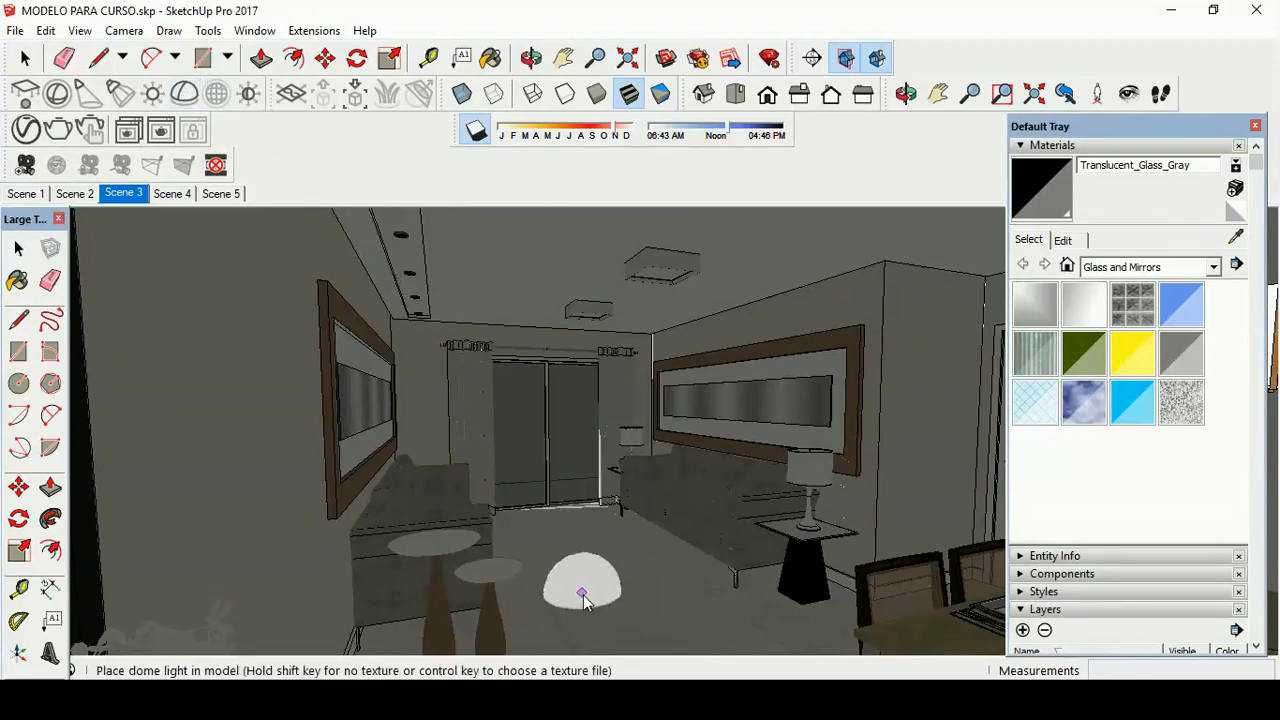
pyautogui.moveTo(444, 487); pyautogui.dragTo(853, 295, button='middle')
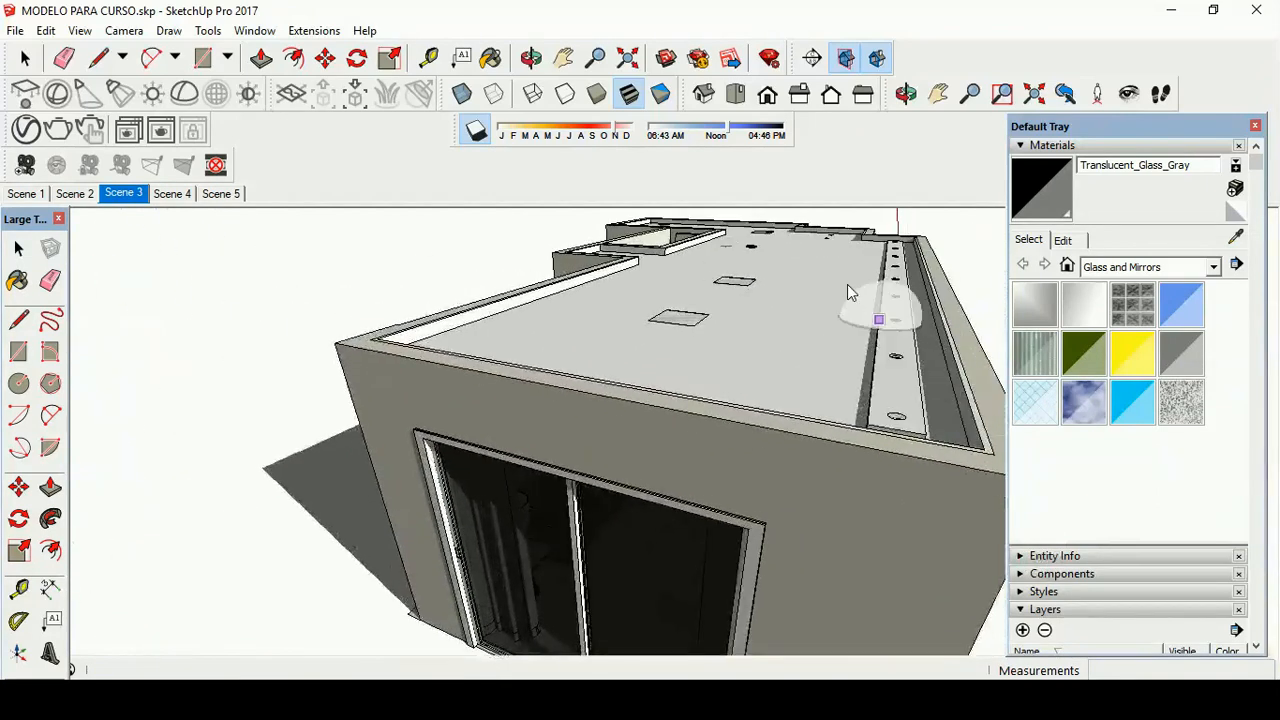
pyautogui.scroll(-5, 853, 291)
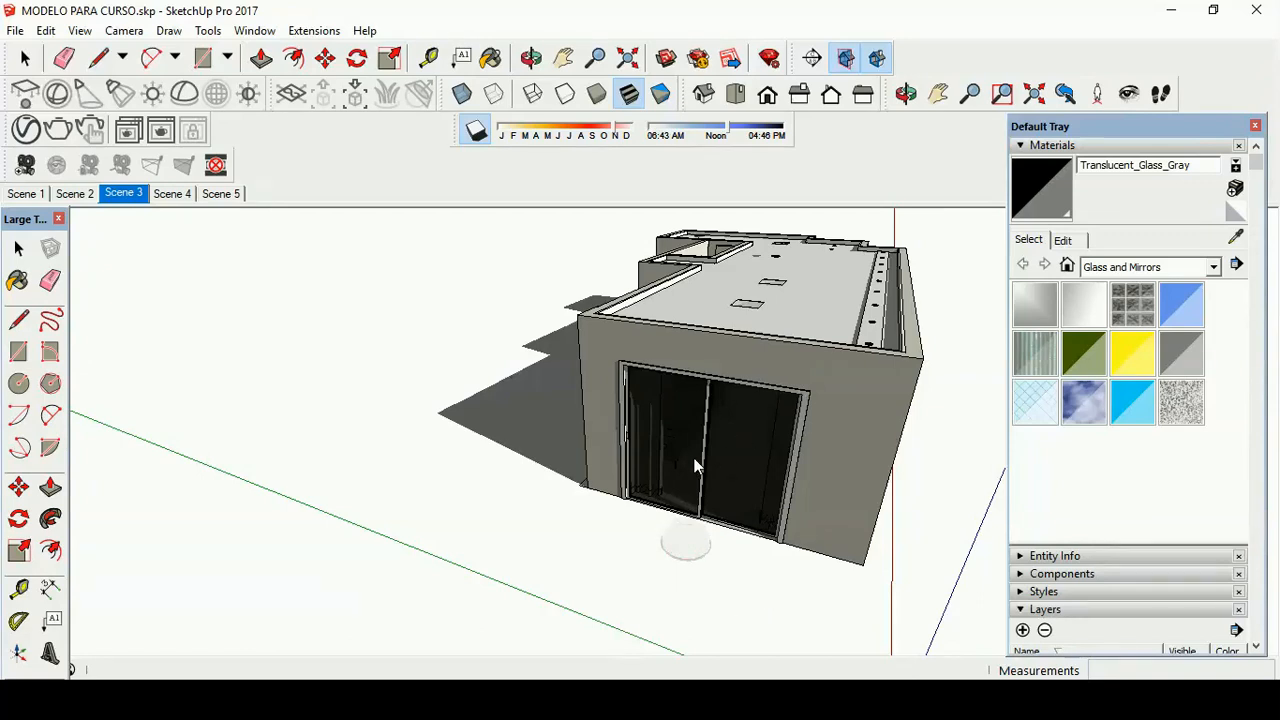
pyautogui.press('space')
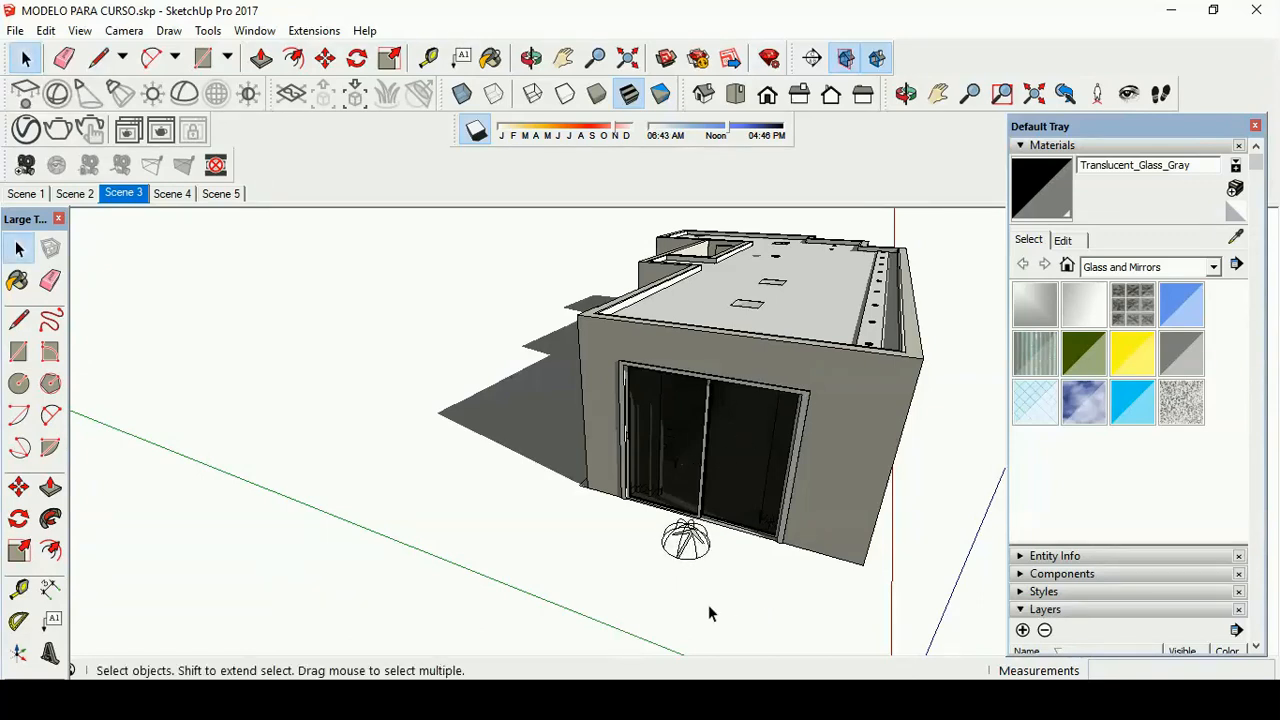
pyautogui.scroll(6, 708, 600)
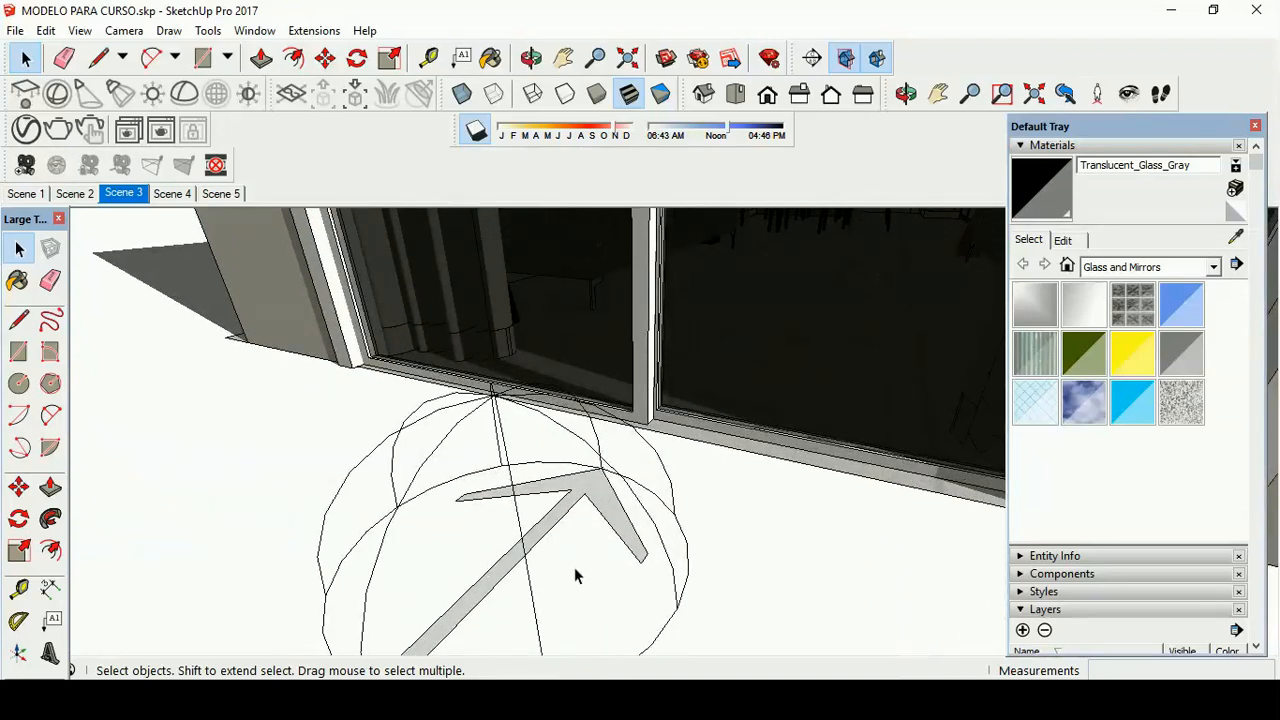
pyautogui.scroll(-8, 578, 578)
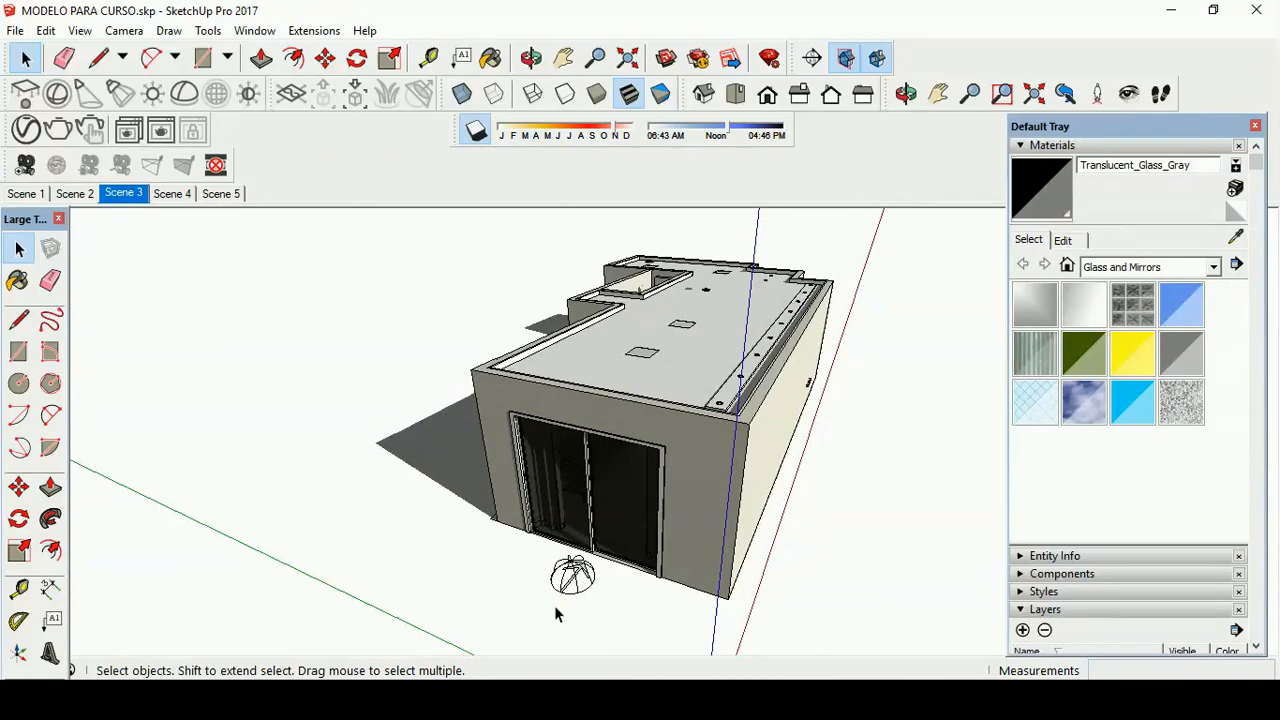
pyautogui.scroll(3, 560, 608)
pyautogui.scroll(2, 590, 546)
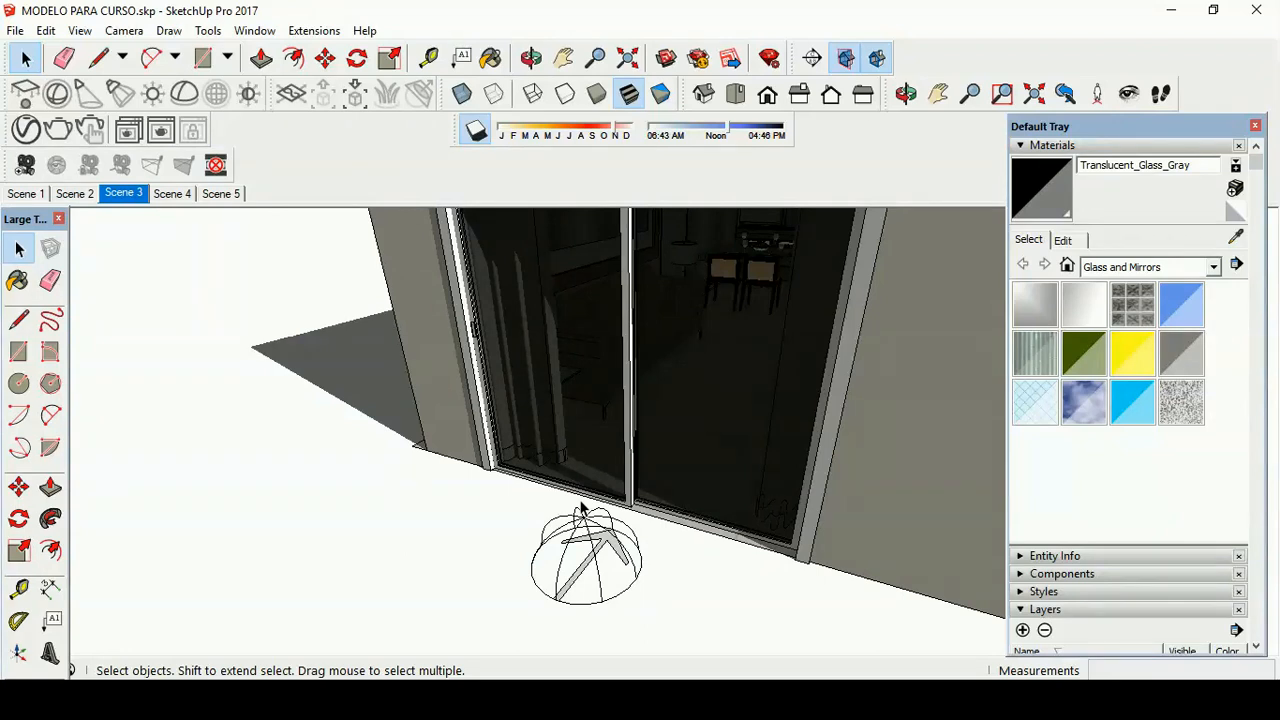
# Step: Inspect the V-Ray Dome Light's HDRI texture and main settings in the Asset Editor, then minimise the editor
pyautogui.click(128, 131)
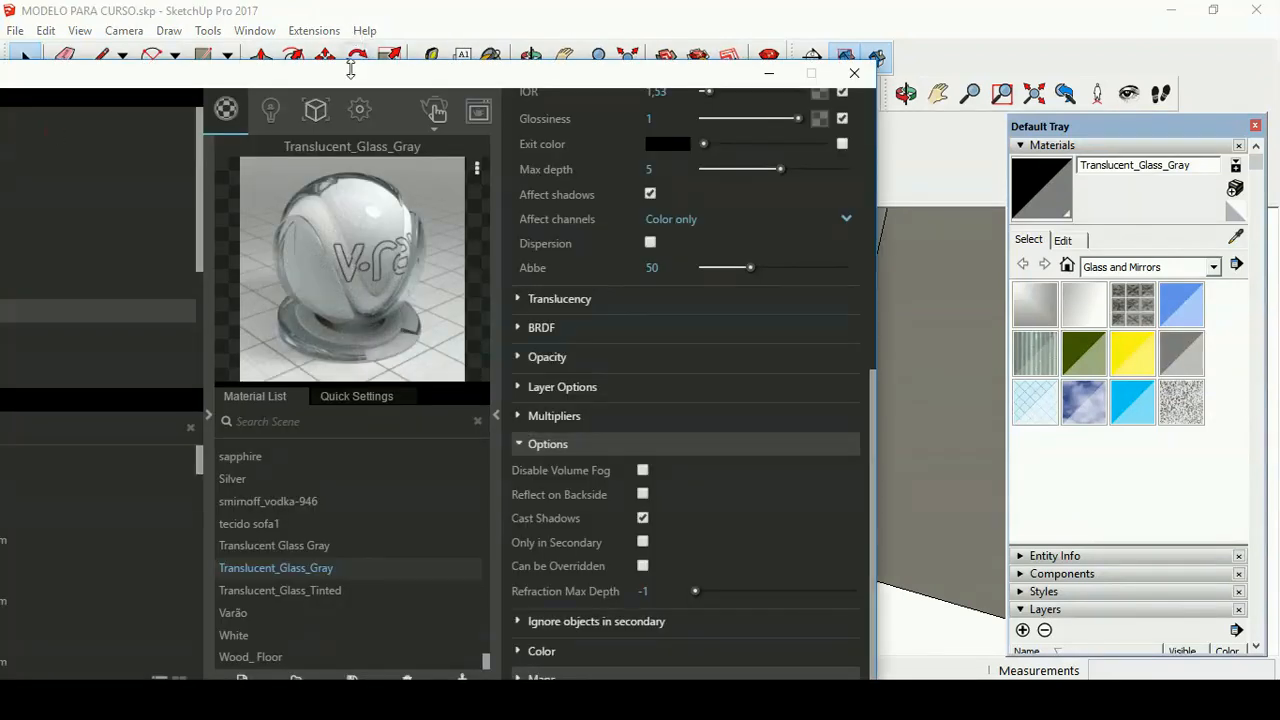
pyautogui.click(318, 101)
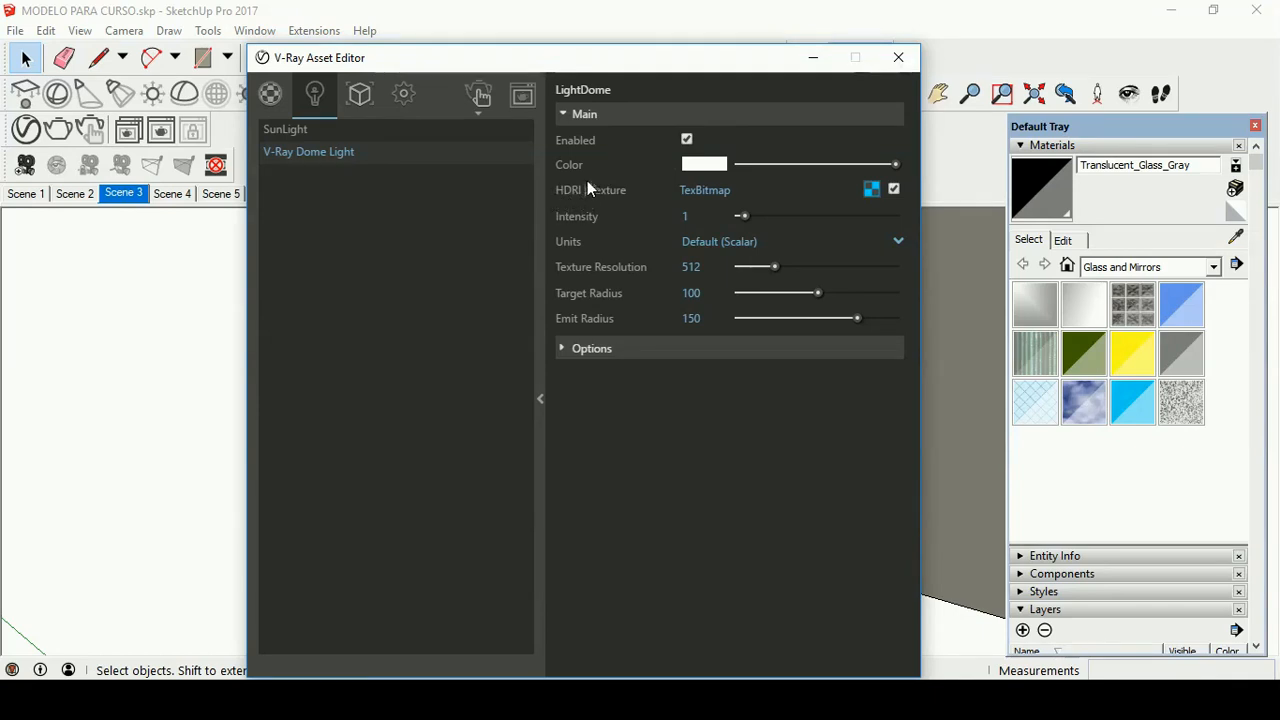
pyautogui.click(812, 57)
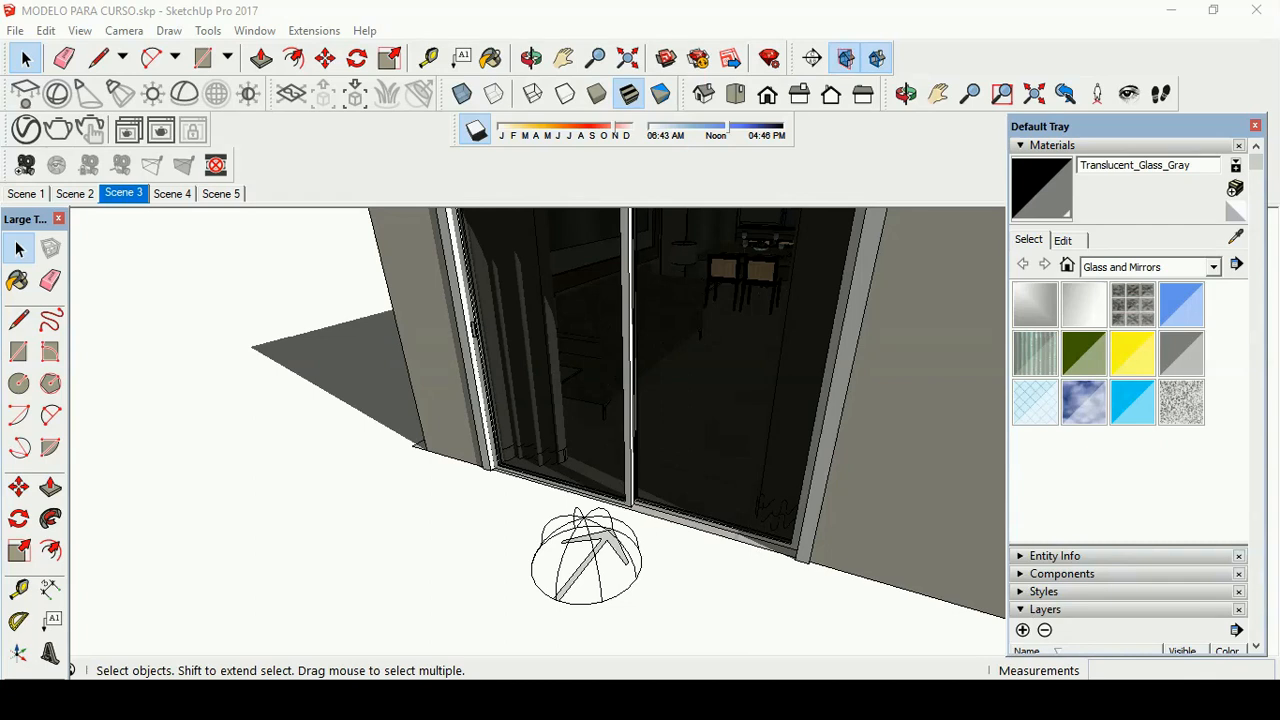
pyautogui.click(1075, 699)
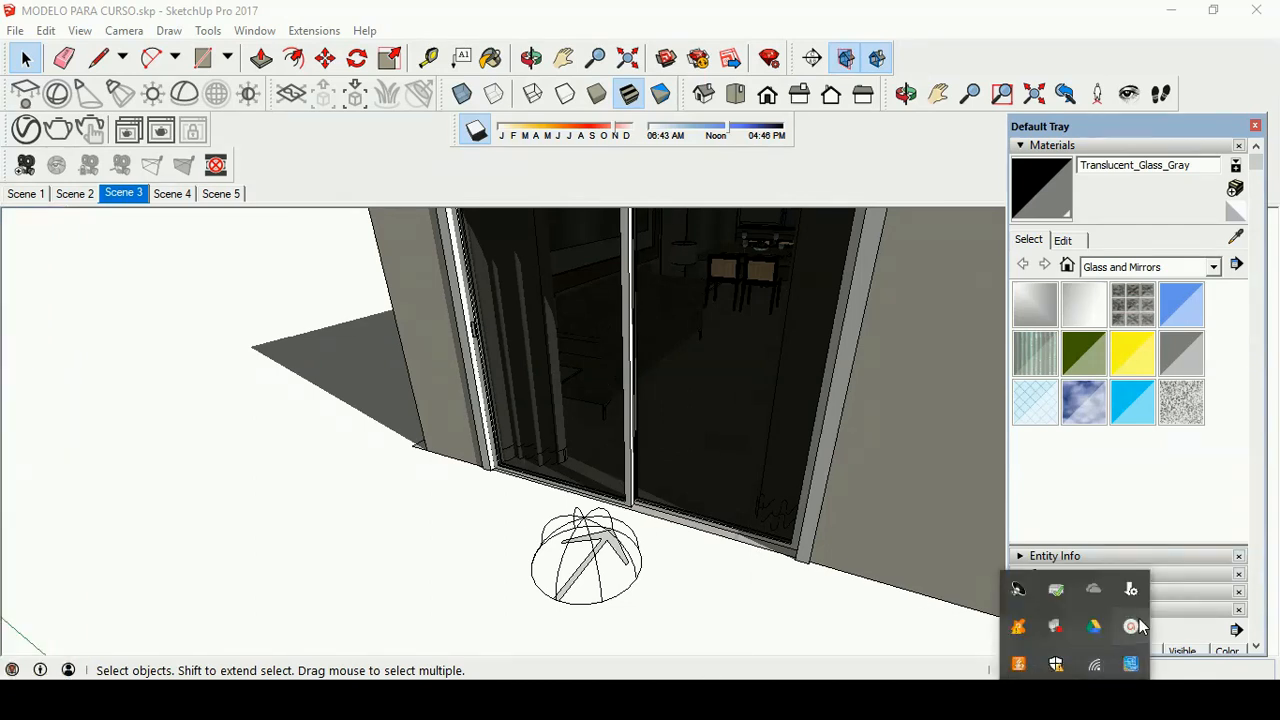
pyautogui.moveTo(1131, 663)
pyautogui.click(1178, 662)
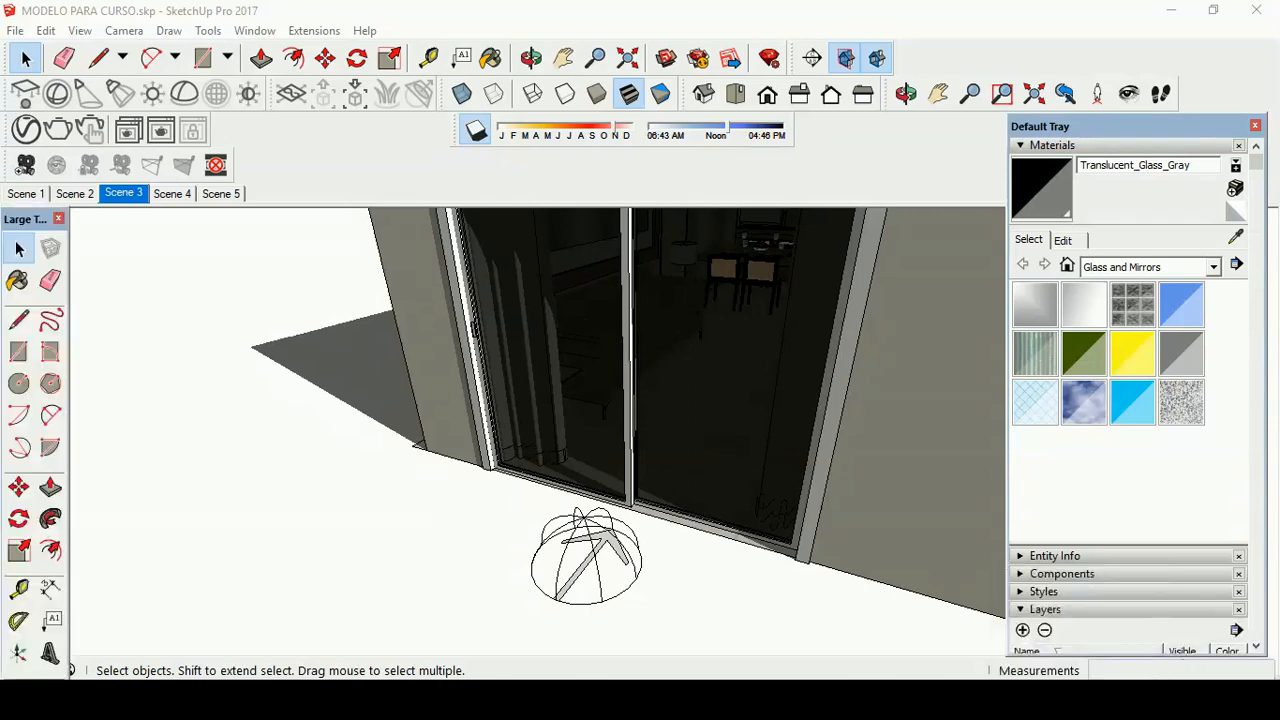
pyautogui.click(1075, 700)
pyautogui.click(1130, 628)
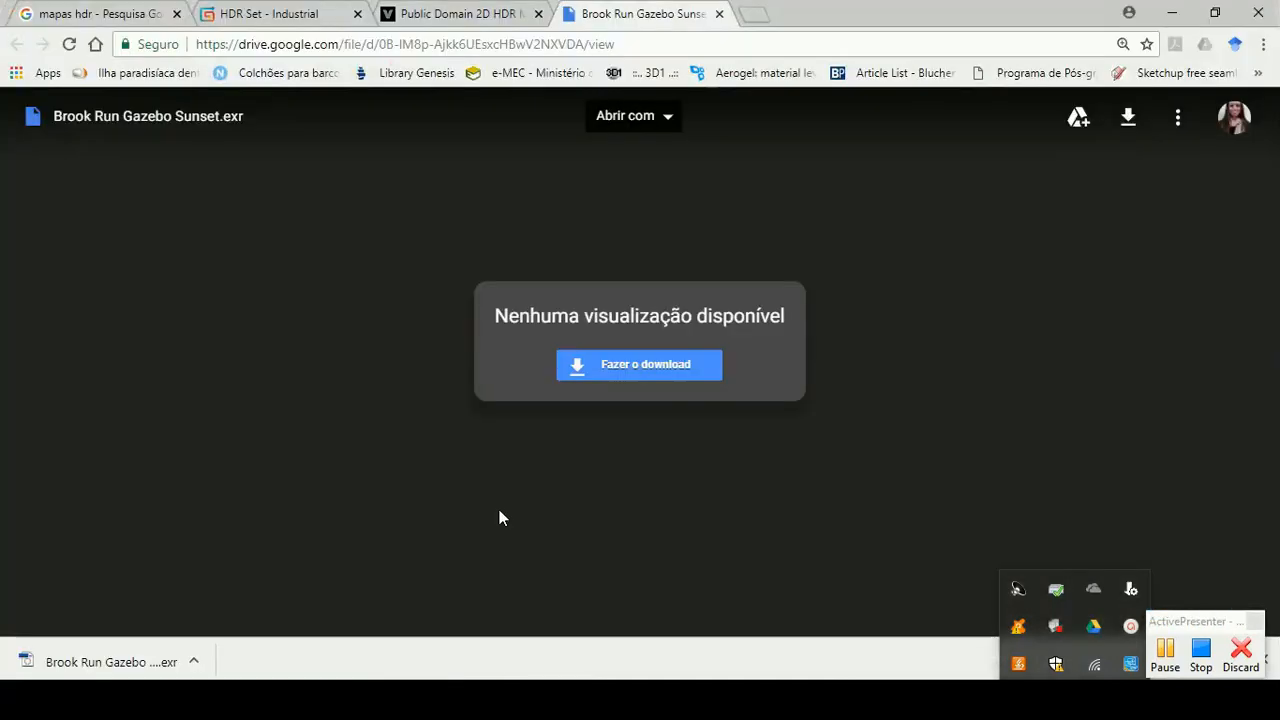
# Step: Switch to the web browser, search Google for "mapas hdr", and return to the Brook Run Gazebo Sunset.exr download page
pyautogui.click(755, 15)
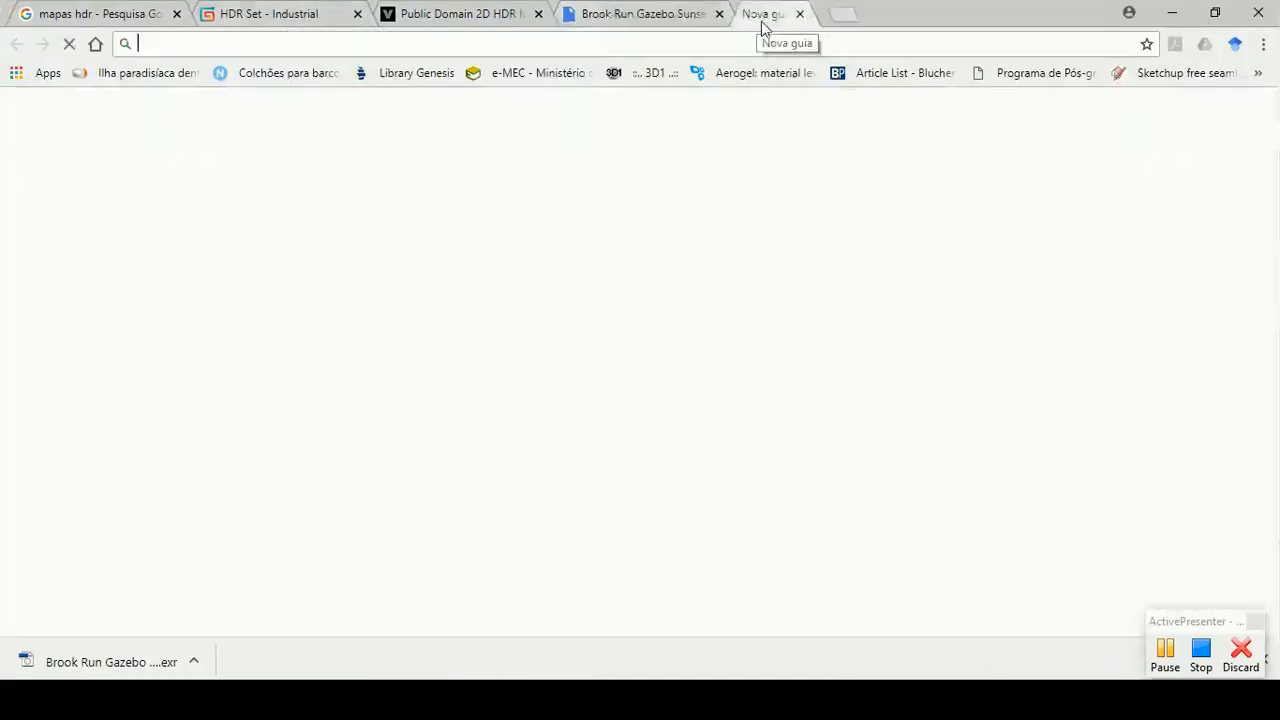
pyautogui.write('mapas')
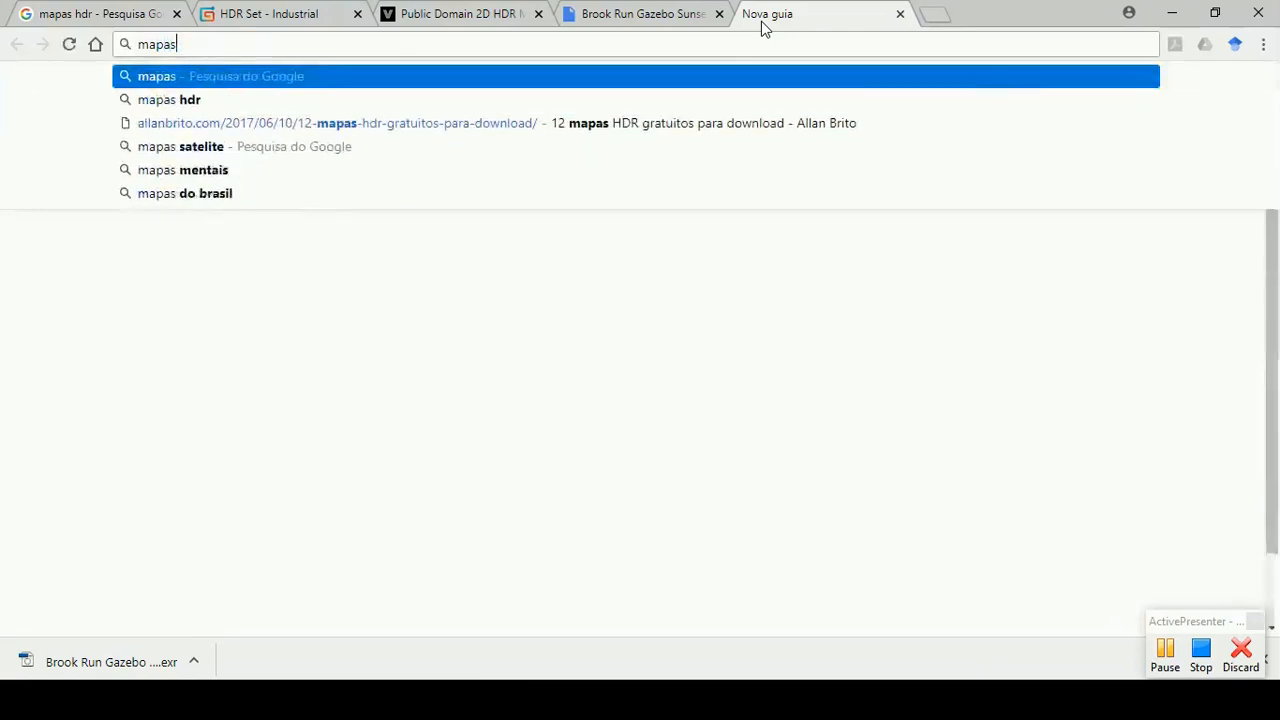
pyautogui.write(' hdr')
pyautogui.press('Return')
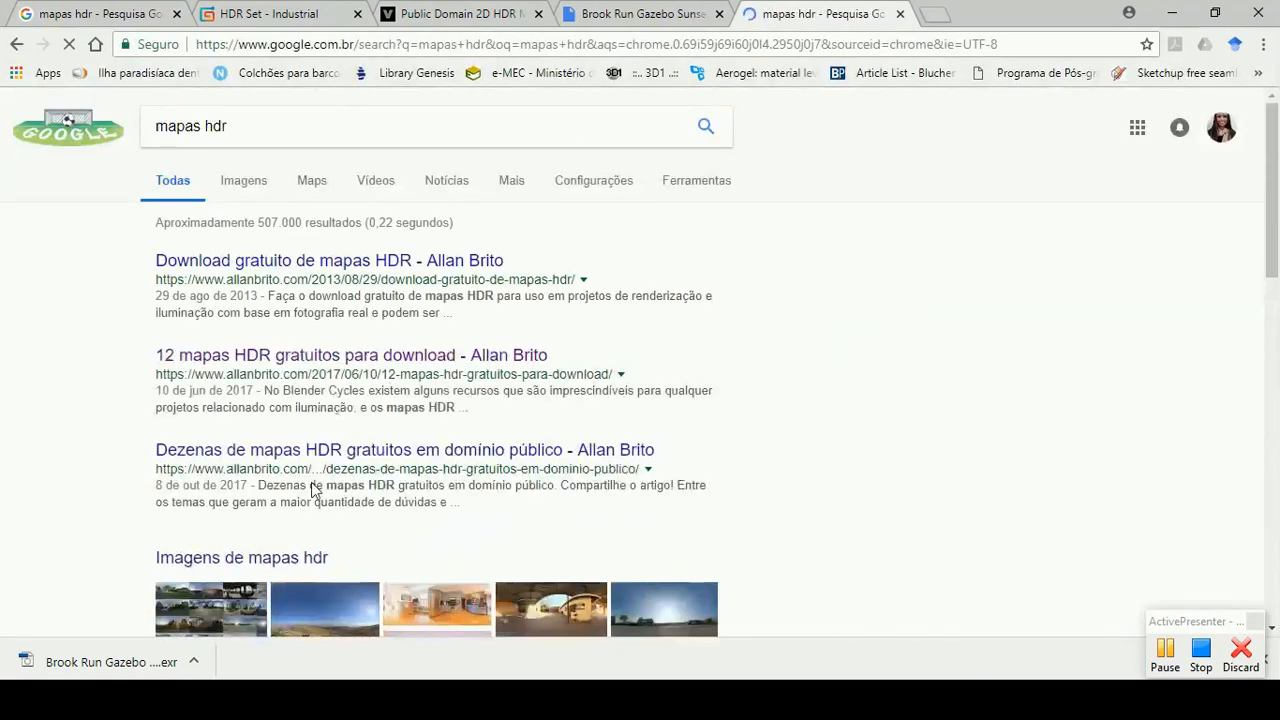
pyautogui.scroll(-2, 452, 470)
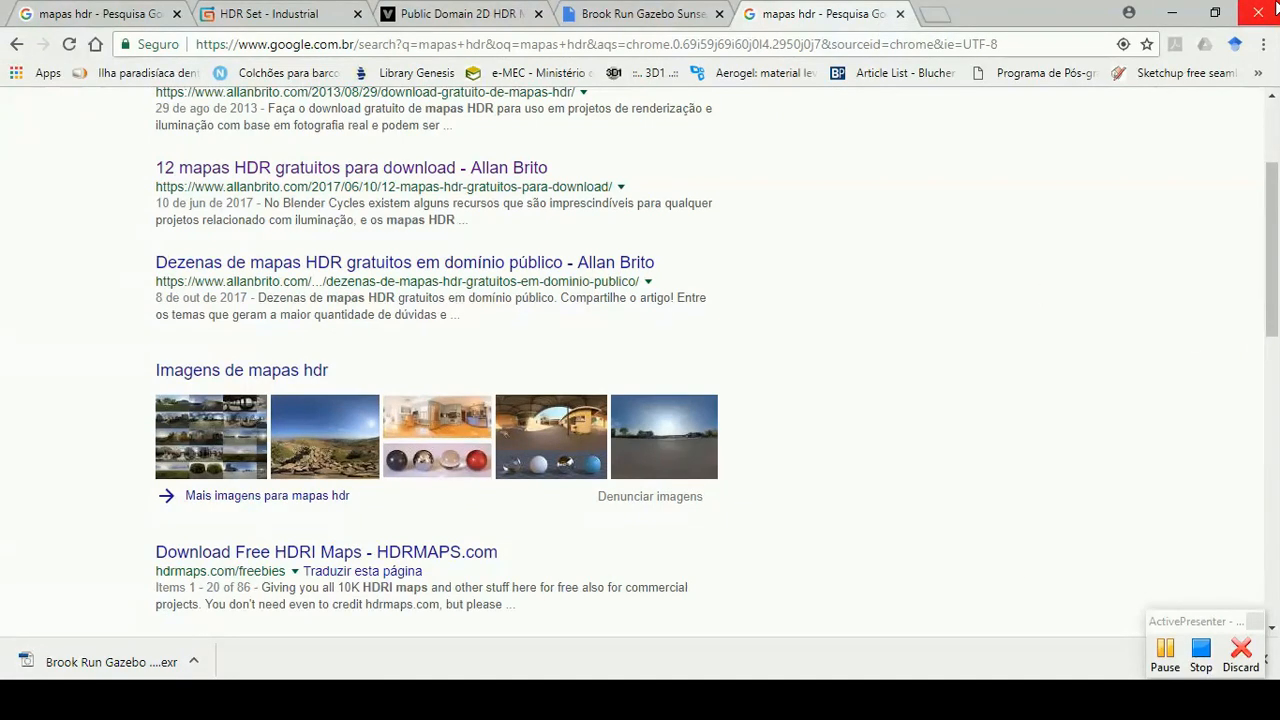
pyautogui.click(693, 15)
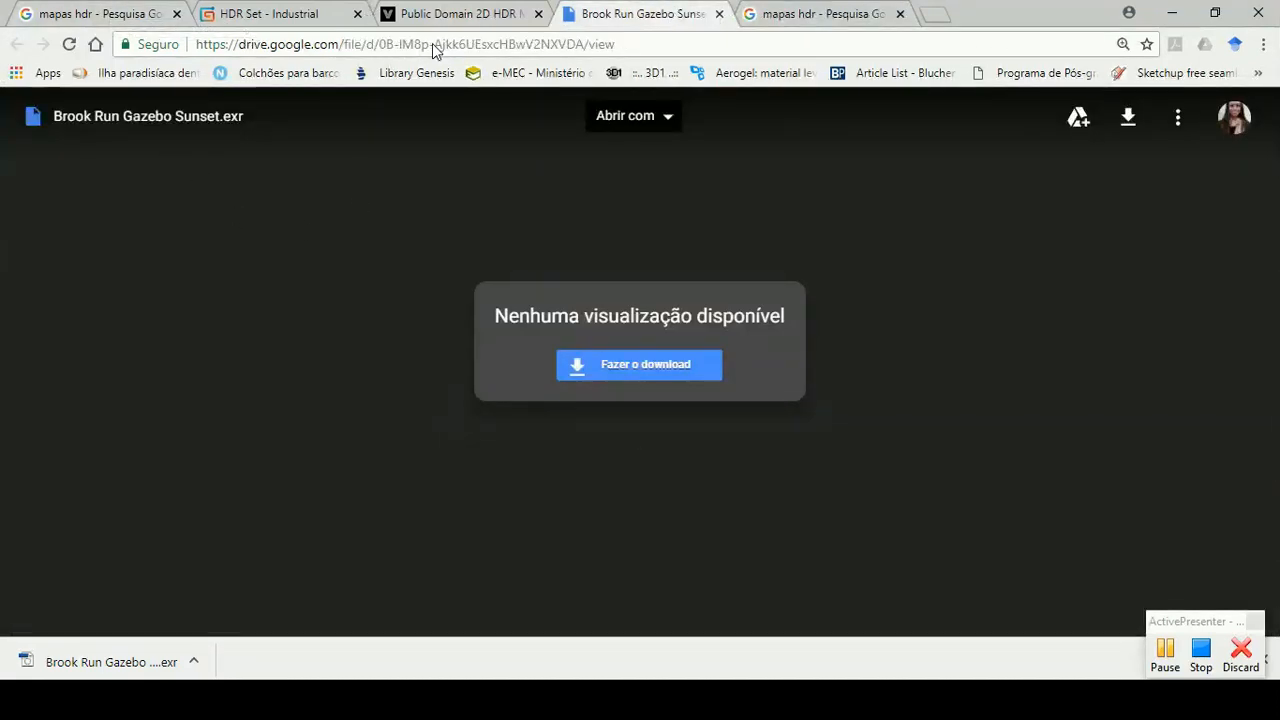
# Step: Copy the downloaded Brook Run Gazebo Sunset.exr from the Downloads folder into the Mapas HDR folder
pyautogui.click(452, 12)
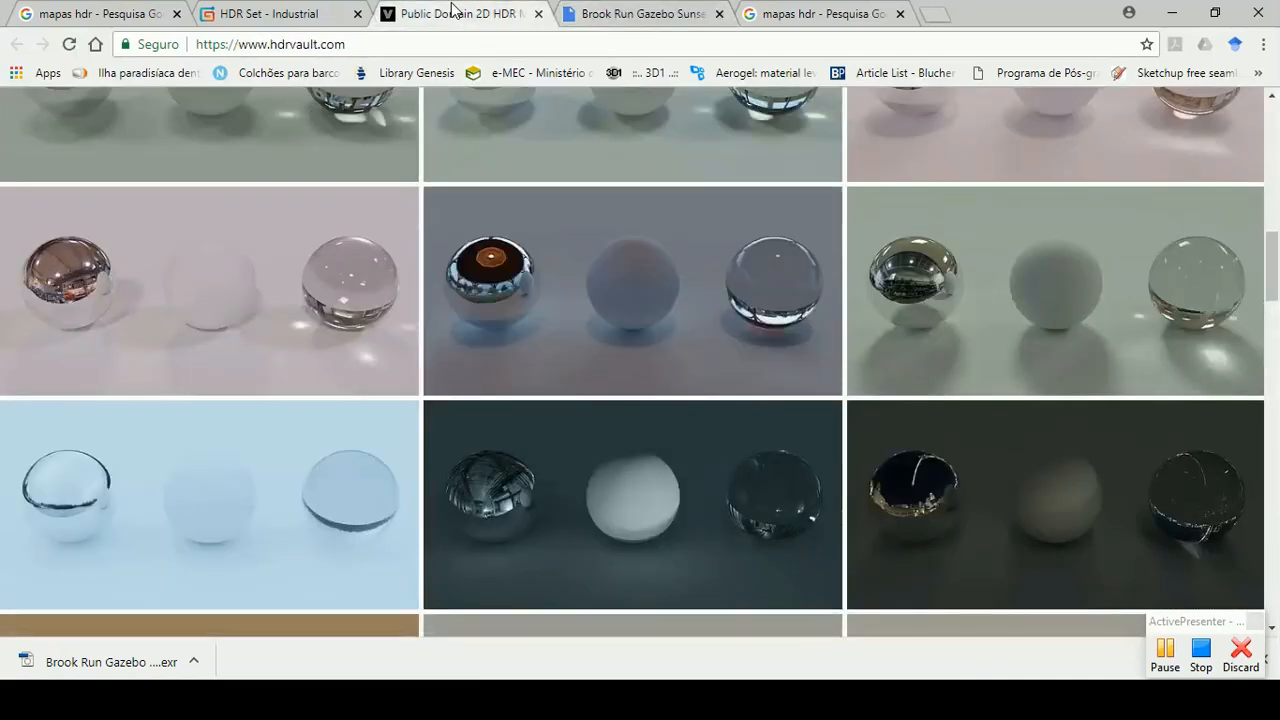
pyautogui.scroll(4, 502, 268)
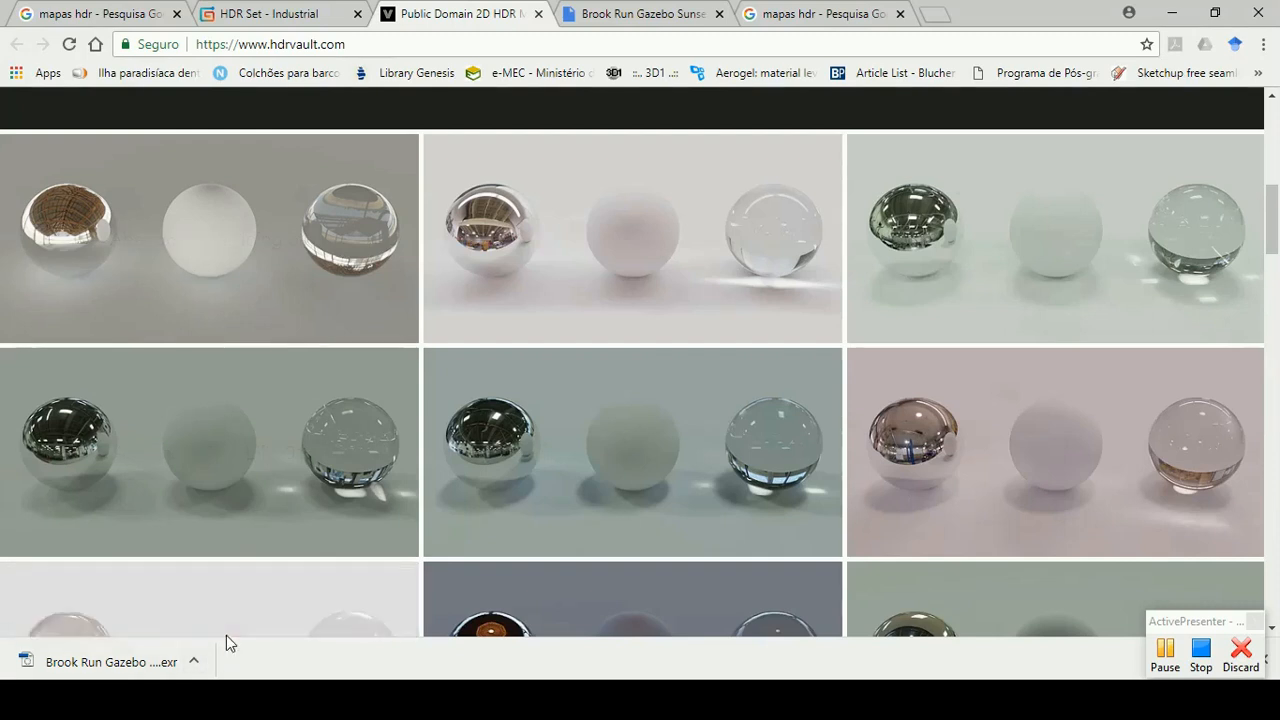
pyautogui.click(191, 660)
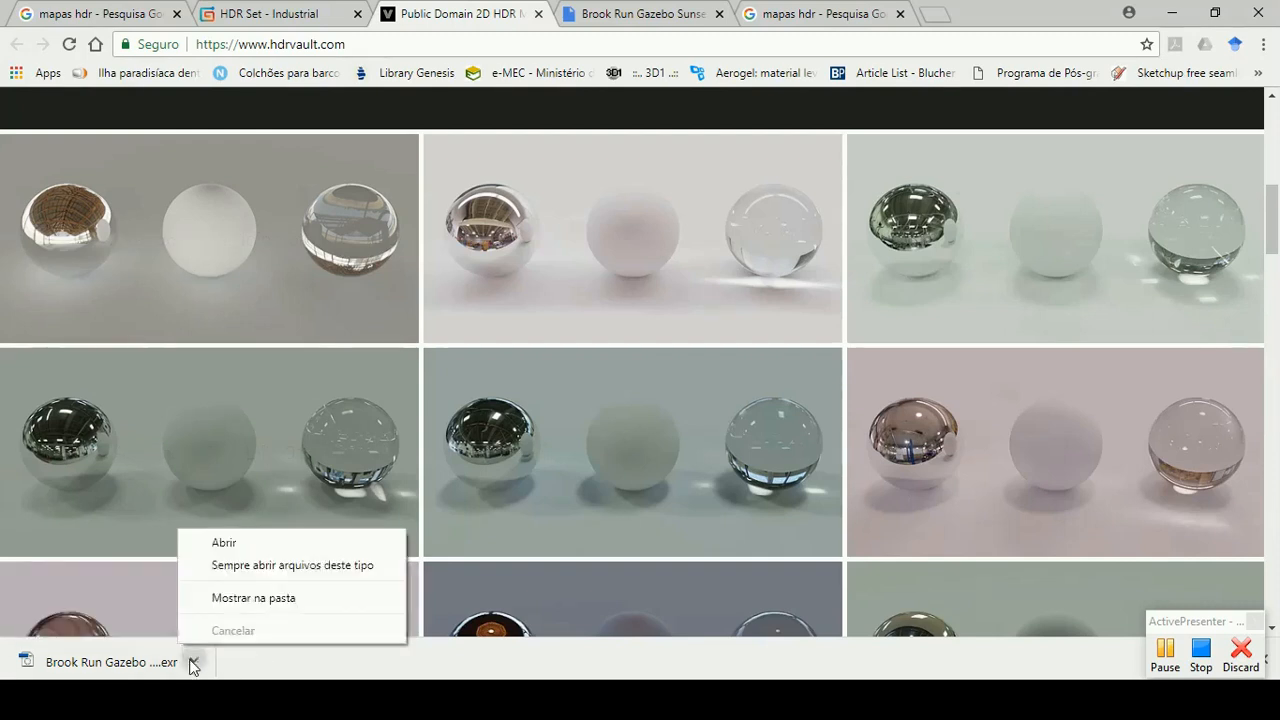
pyautogui.click(216, 602)
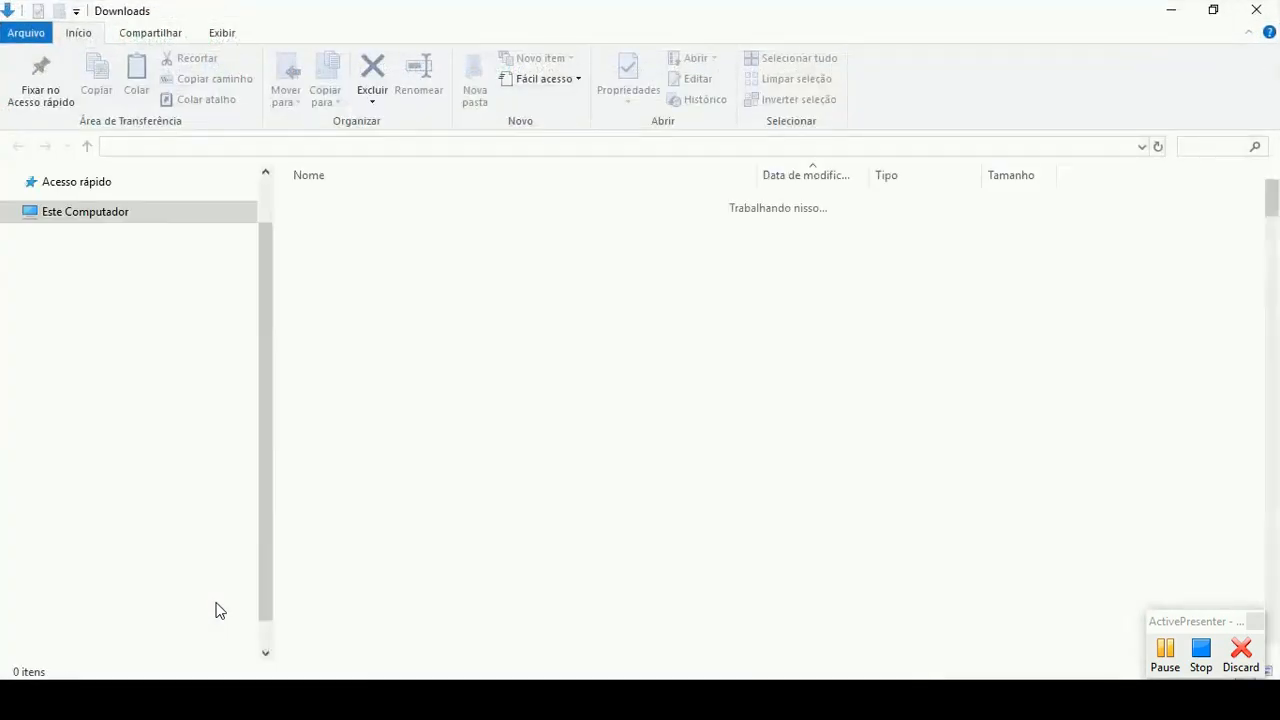
pyautogui.hotkey('ctrl', 'c')
pyautogui.moveTo(426, 700)
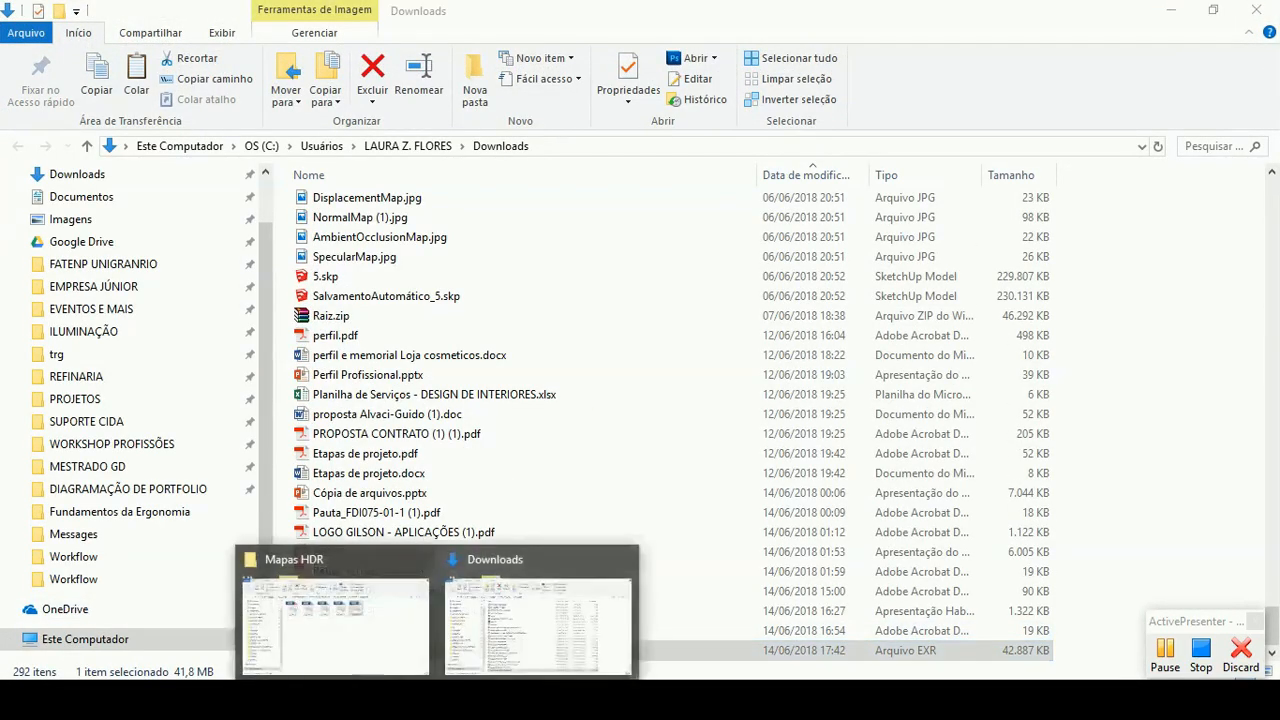
pyautogui.click(337, 614)
pyautogui.click(488, 507)
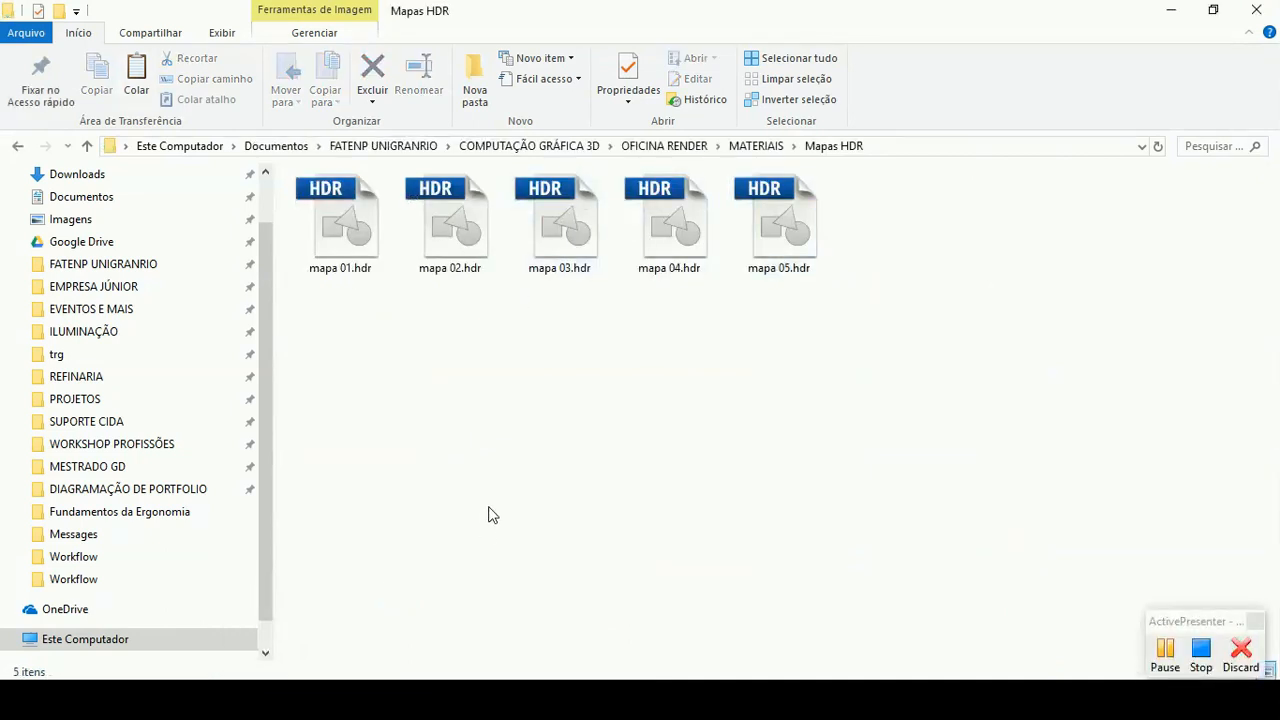
pyautogui.hotkey('ctrl', 'v')
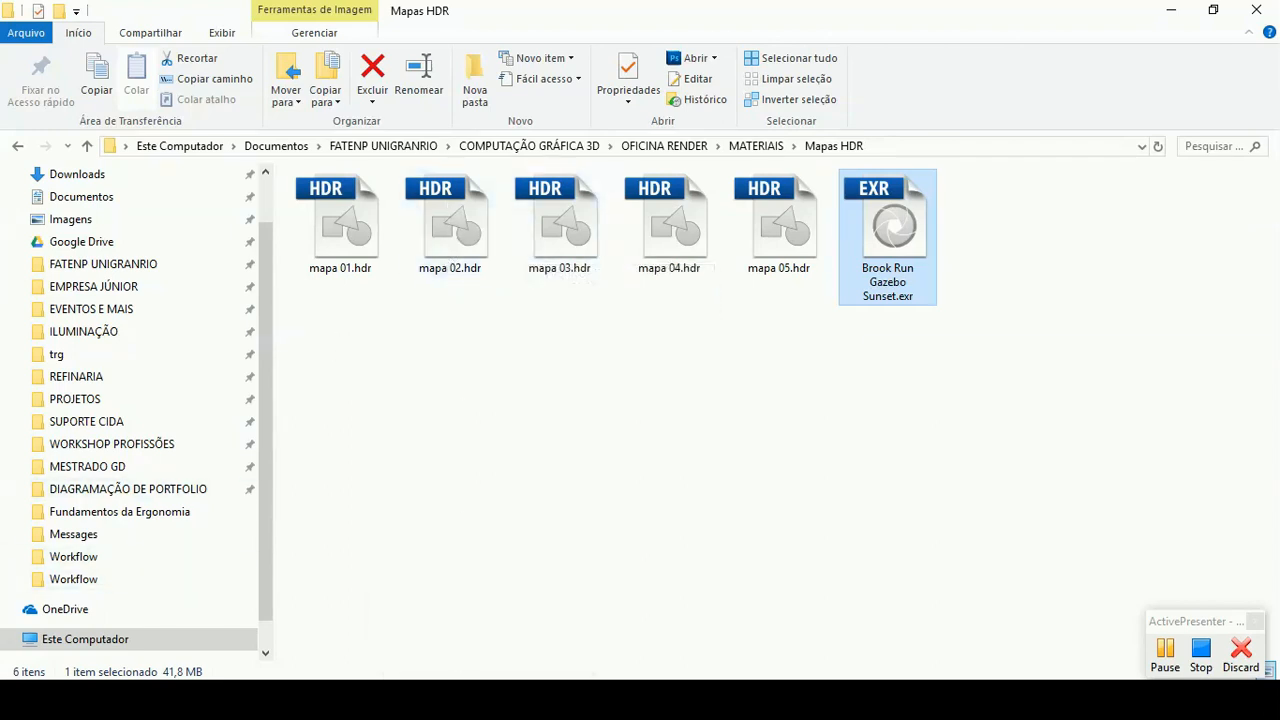
# Step: Return to the web browser, show the image results for "mapas hdr" and preview the rocky landscape panorama
pyautogui.click(485, 620)
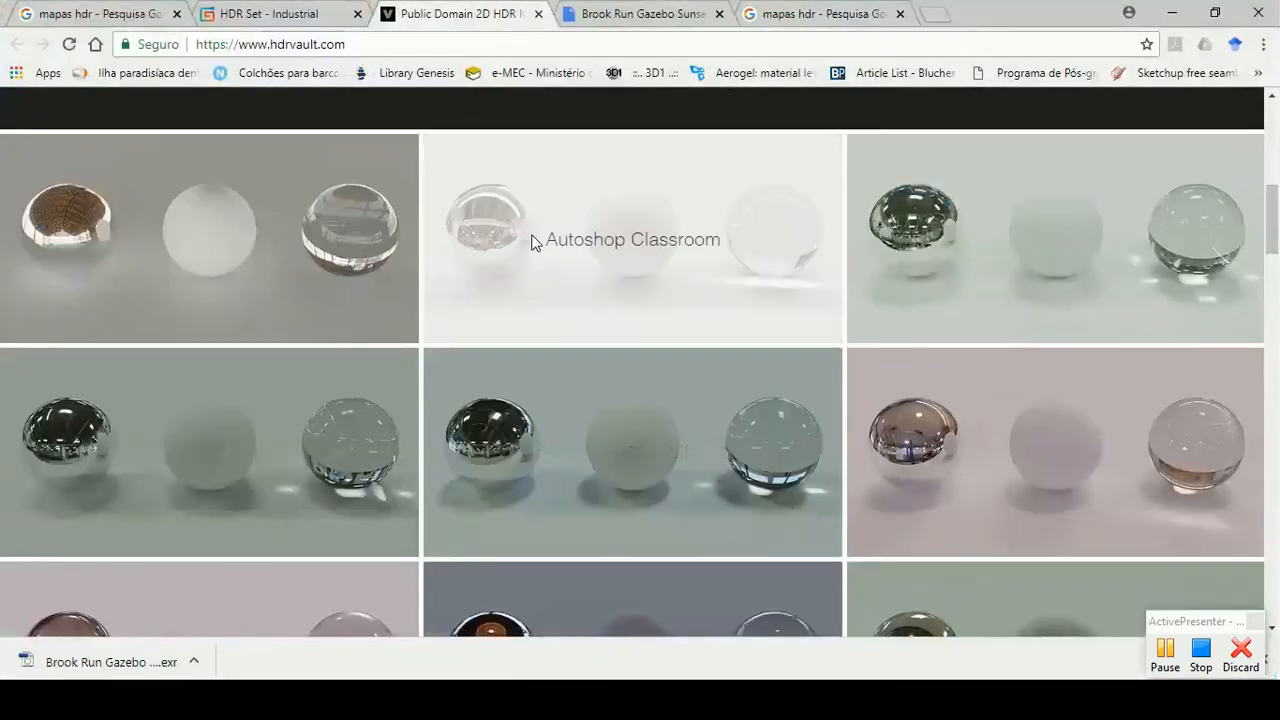
pyautogui.click(832, 12)
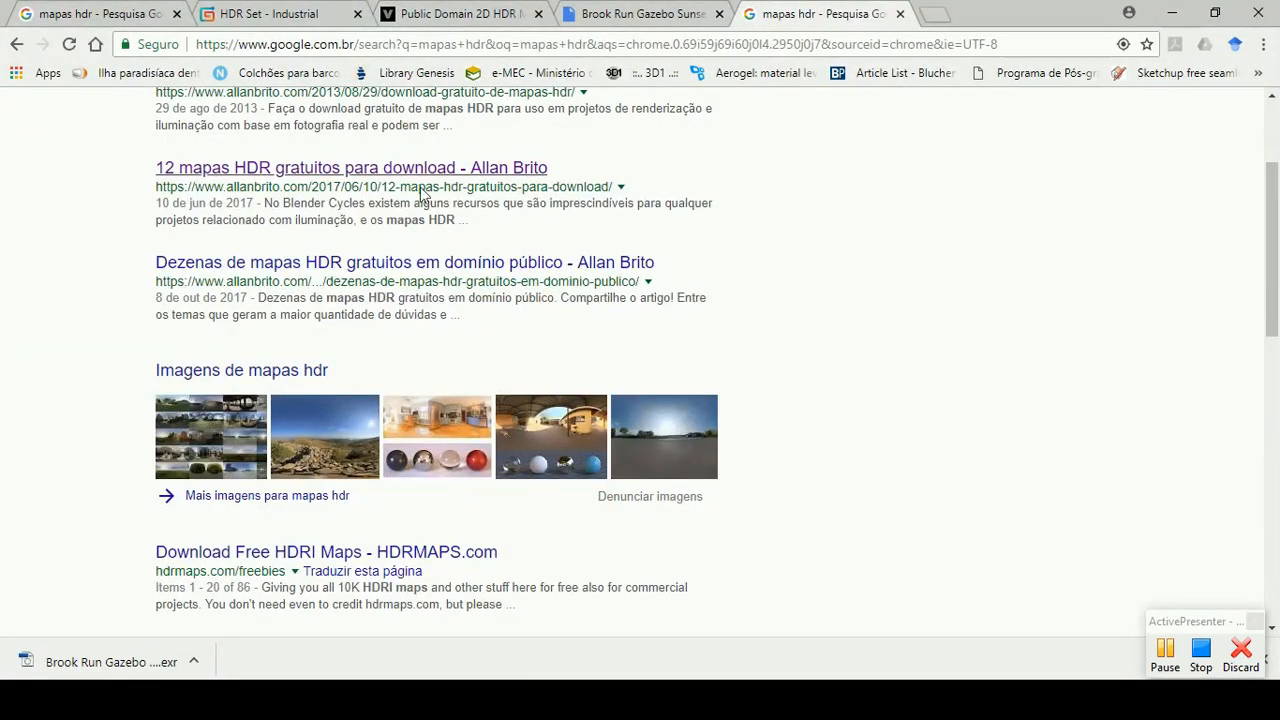
pyautogui.click(238, 372)
pyautogui.scroll(-1, 766, 447)
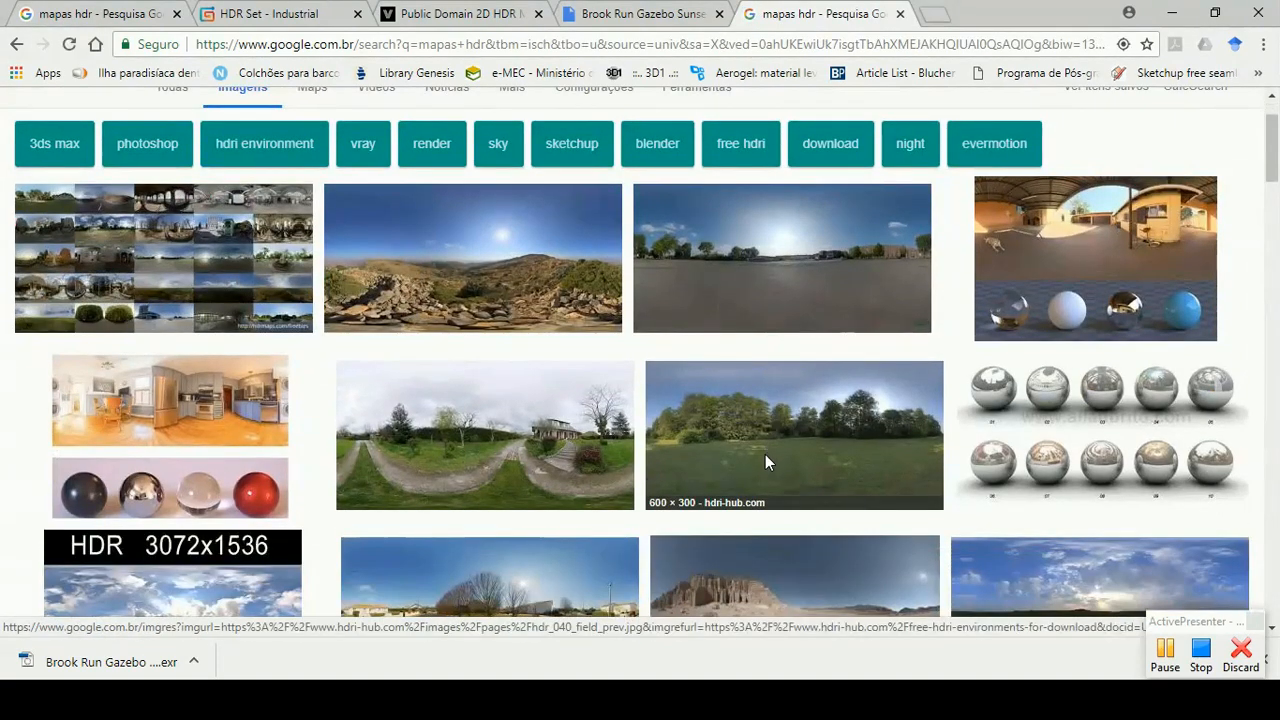
pyautogui.click(505, 260)
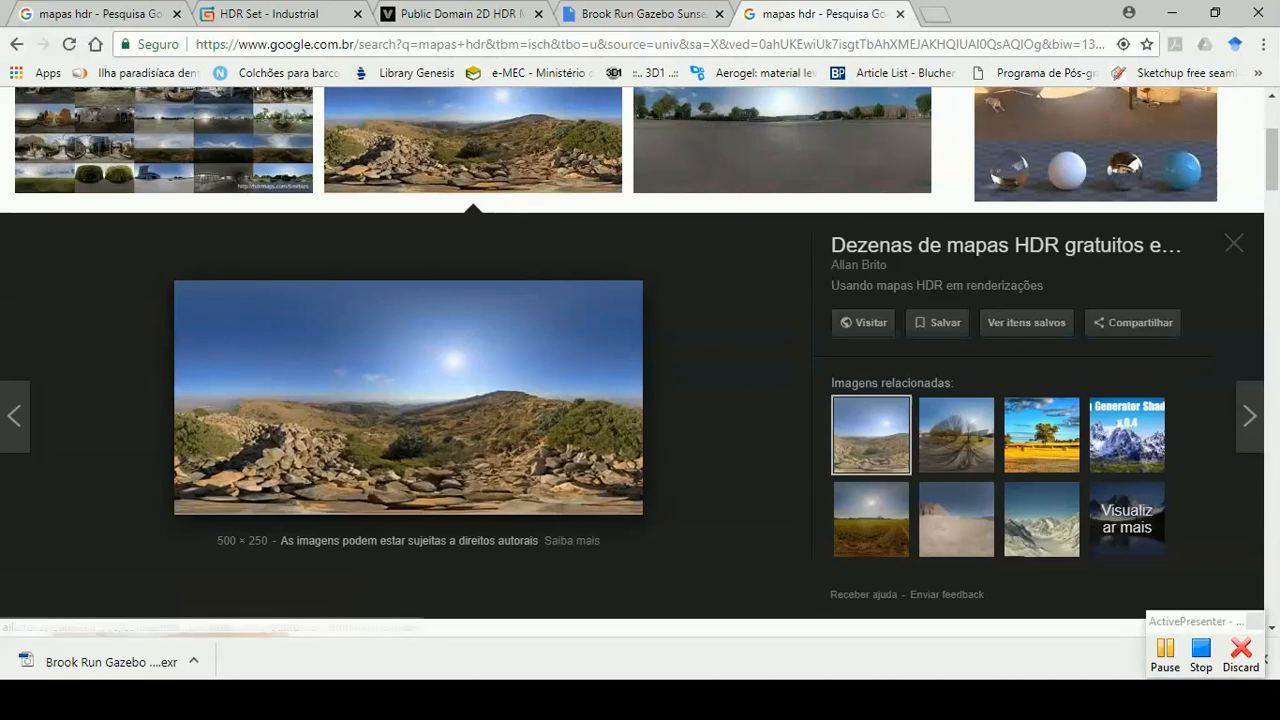
pyautogui.scroll(3, 585, 354)
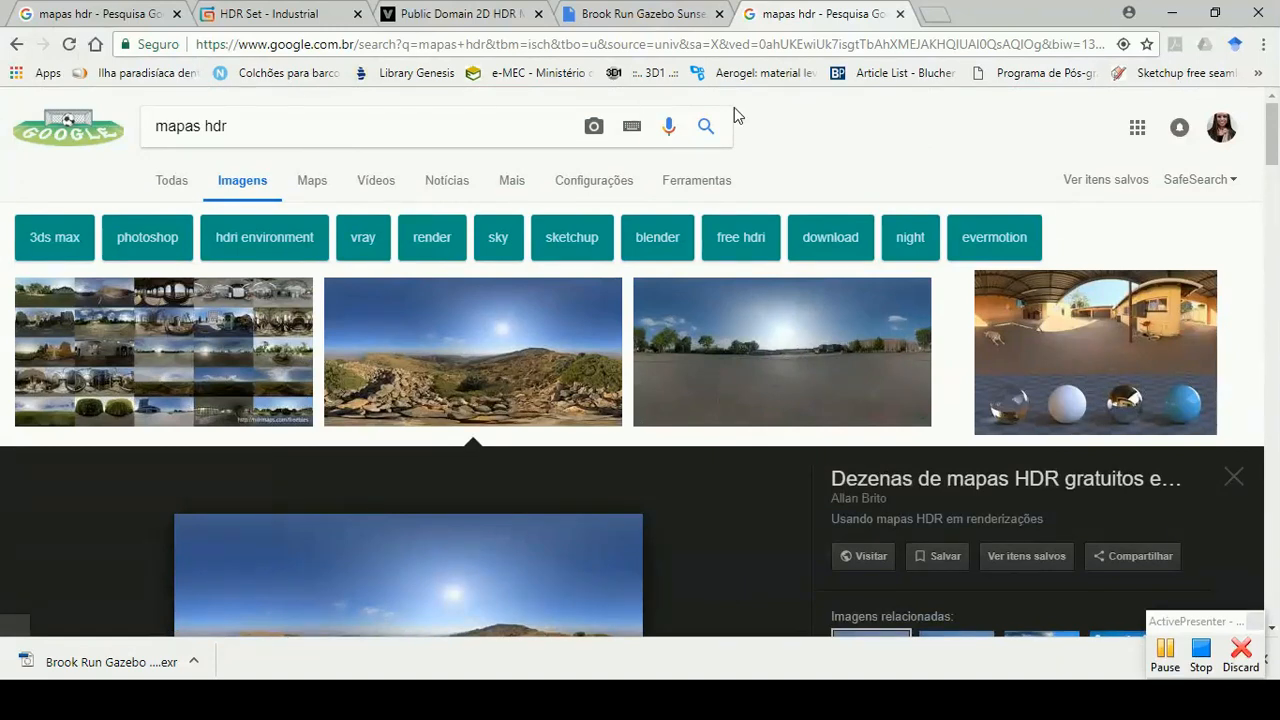
# Step: Filter the image results to show only large images (Grande)
pyautogui.click(603, 189)
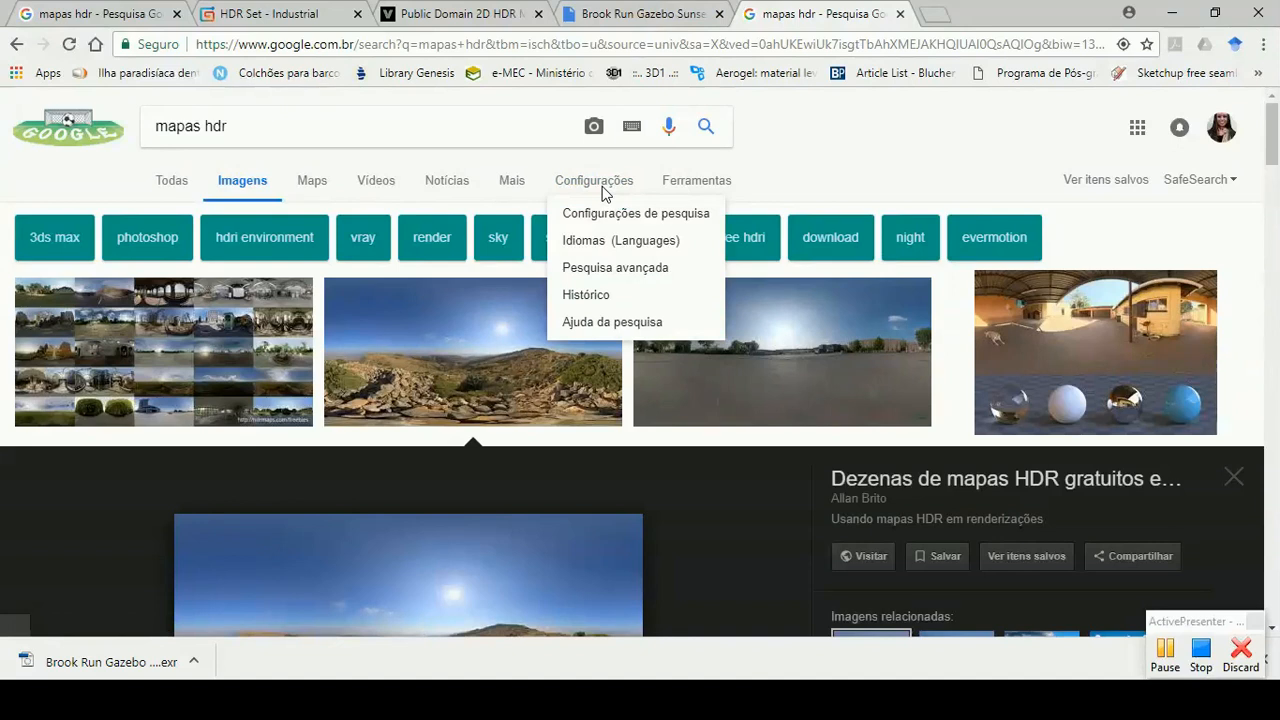
pyautogui.click(683, 194)
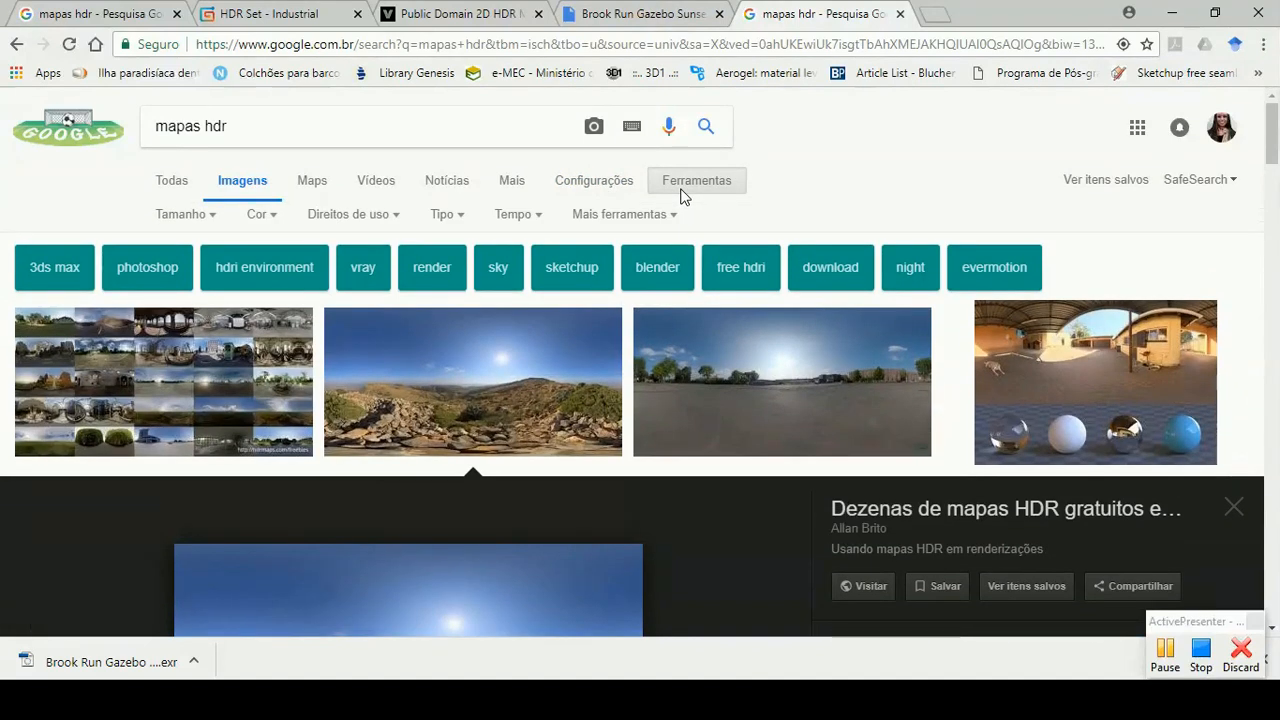
pyautogui.click(193, 218)
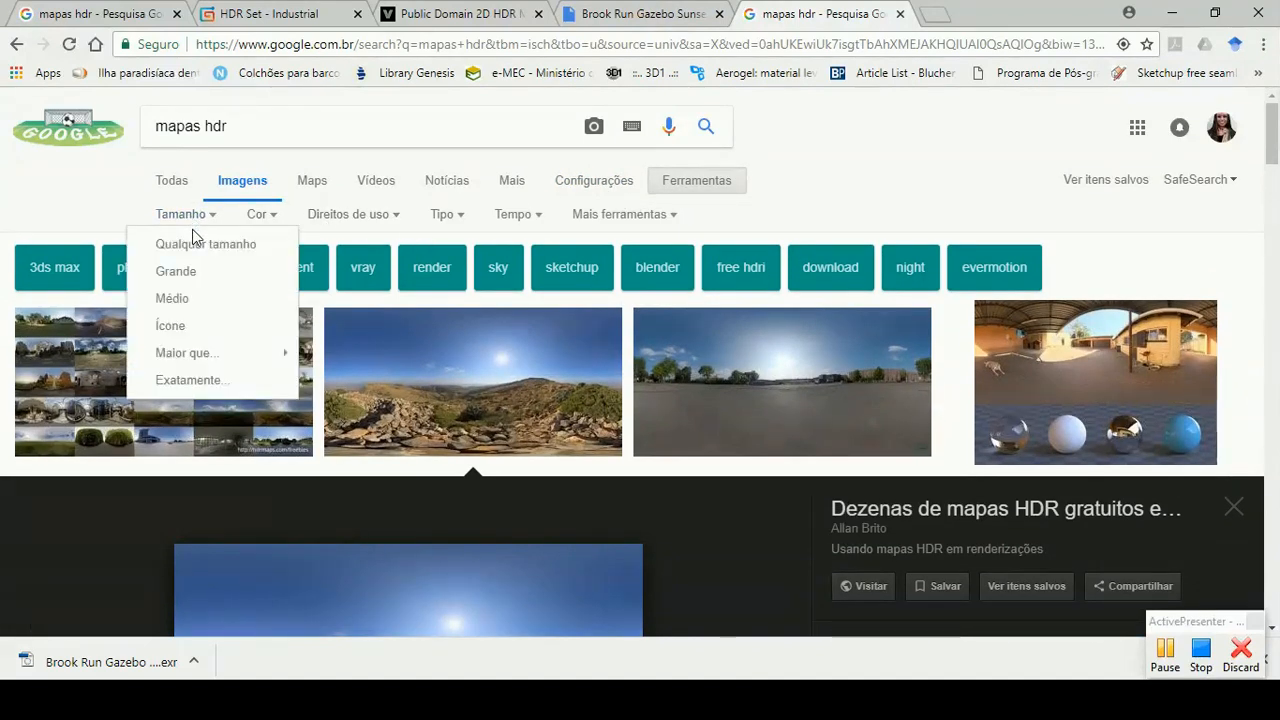
pyautogui.click(200, 272)
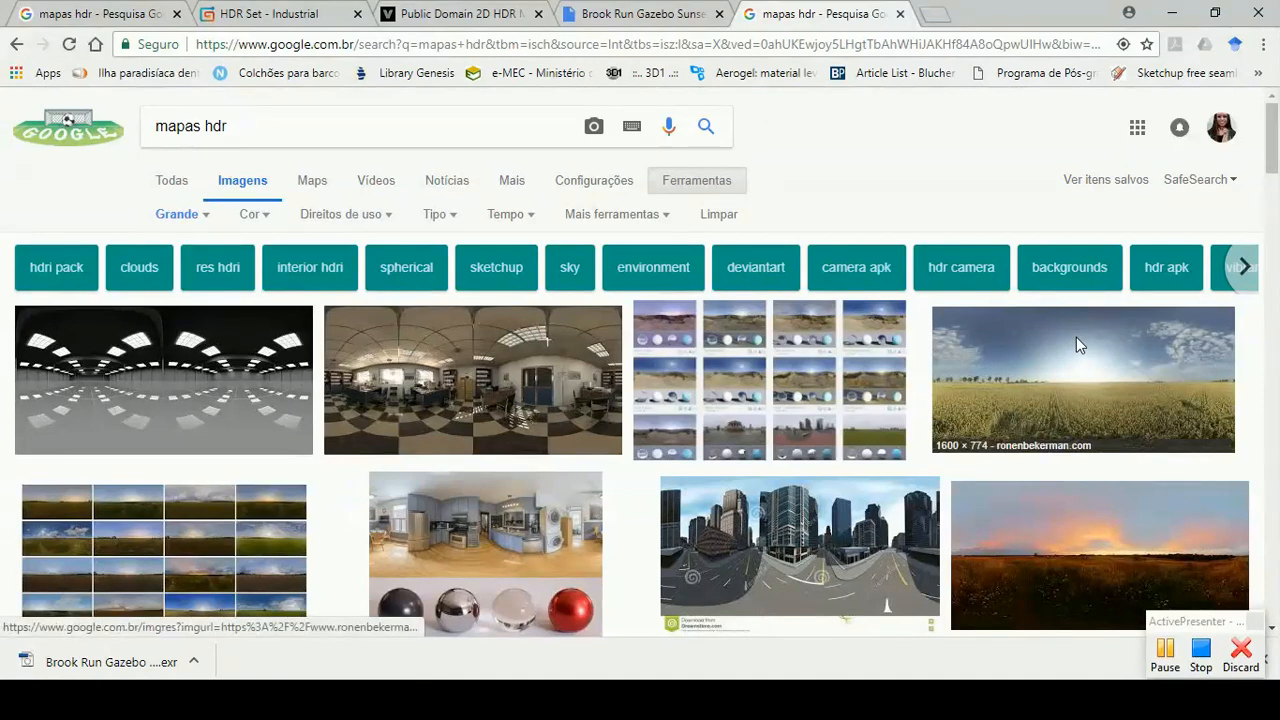
# Step: Preview the sunny wheat field panorama from ronenbekerman.com and start saving its image
pyautogui.click(1121, 387)
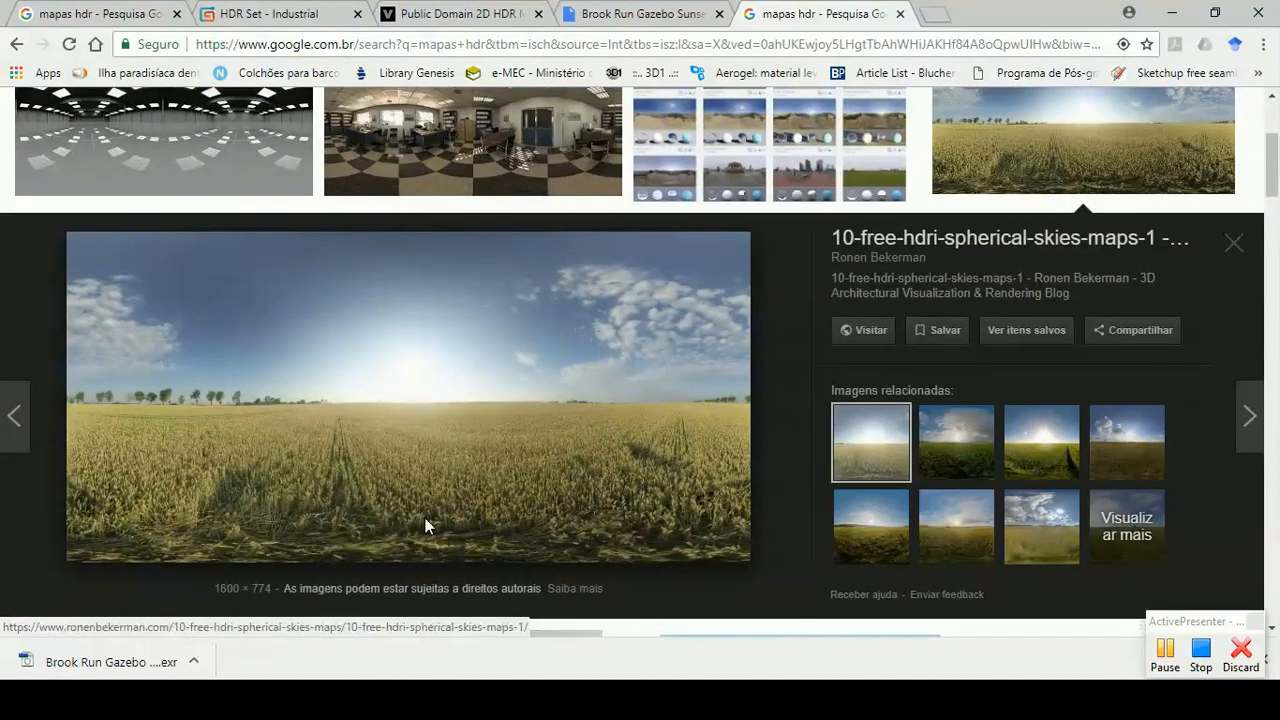
pyautogui.rightClick(379, 343)
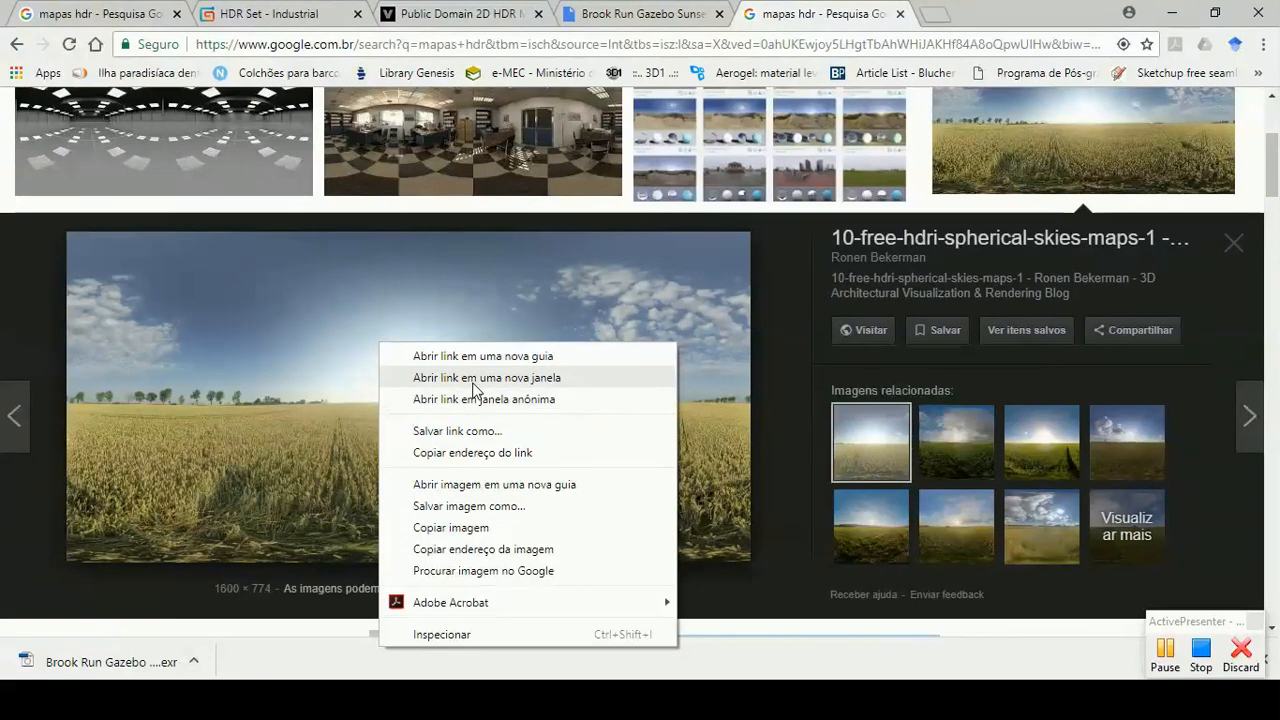
pyautogui.click(516, 506)
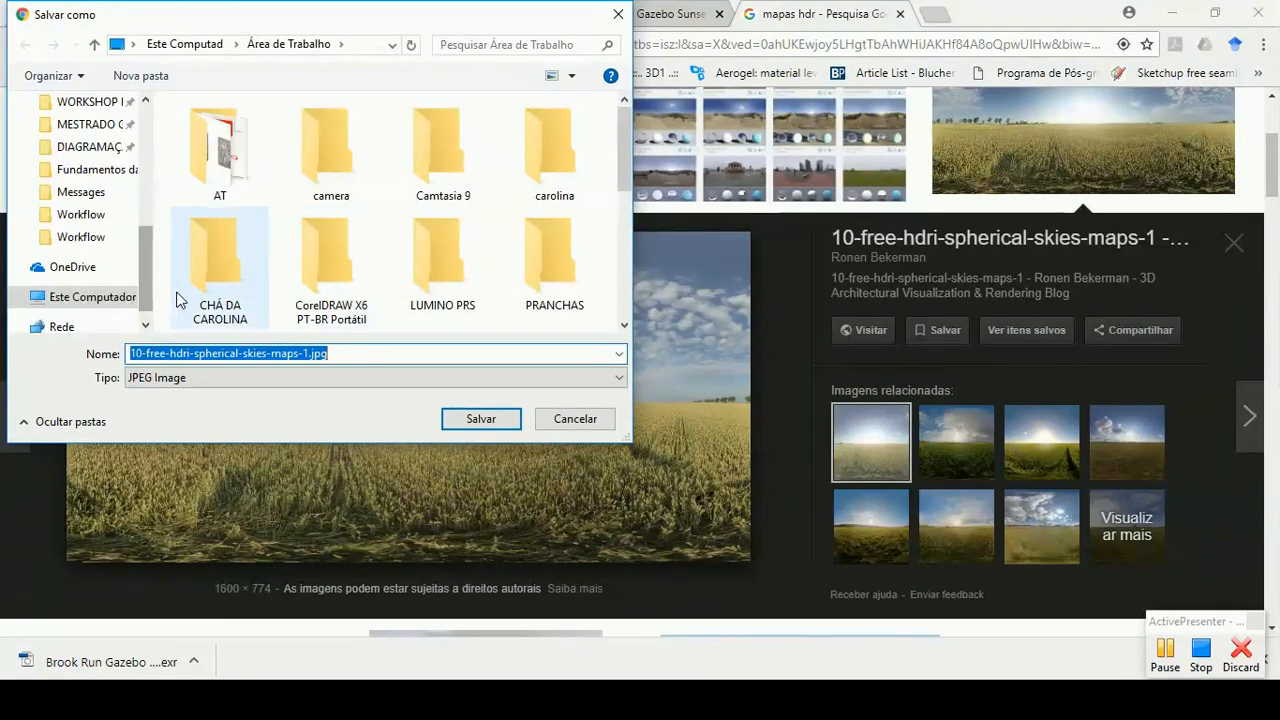
# Step: Save 10-free-hdri-spherical-skies-maps-1.jpg in the Mapas HDR folder under FATENP UNIGRANRIO, COMPUTAÇÃO GRÁFICA 3D, OFICINA RENDER, MATERIAIS
pyautogui.moveTo(150, 298); pyautogui.dragTo(148, 198)
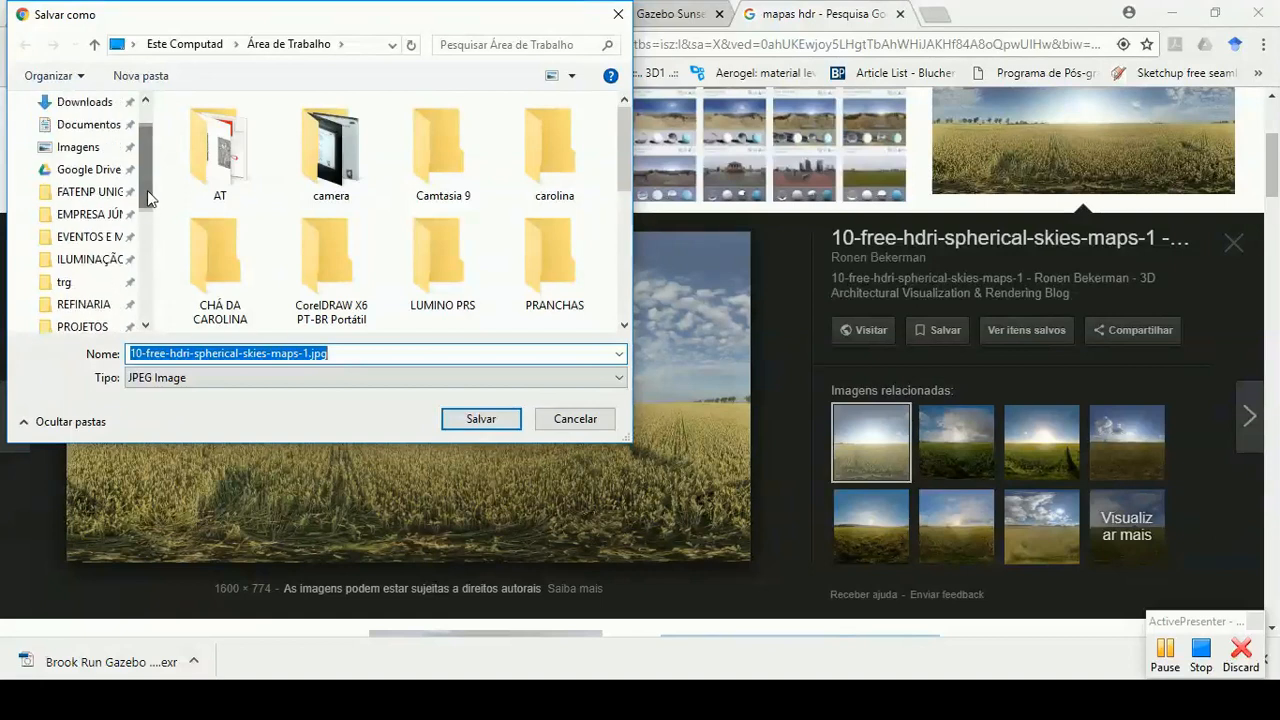
pyautogui.click(88, 191)
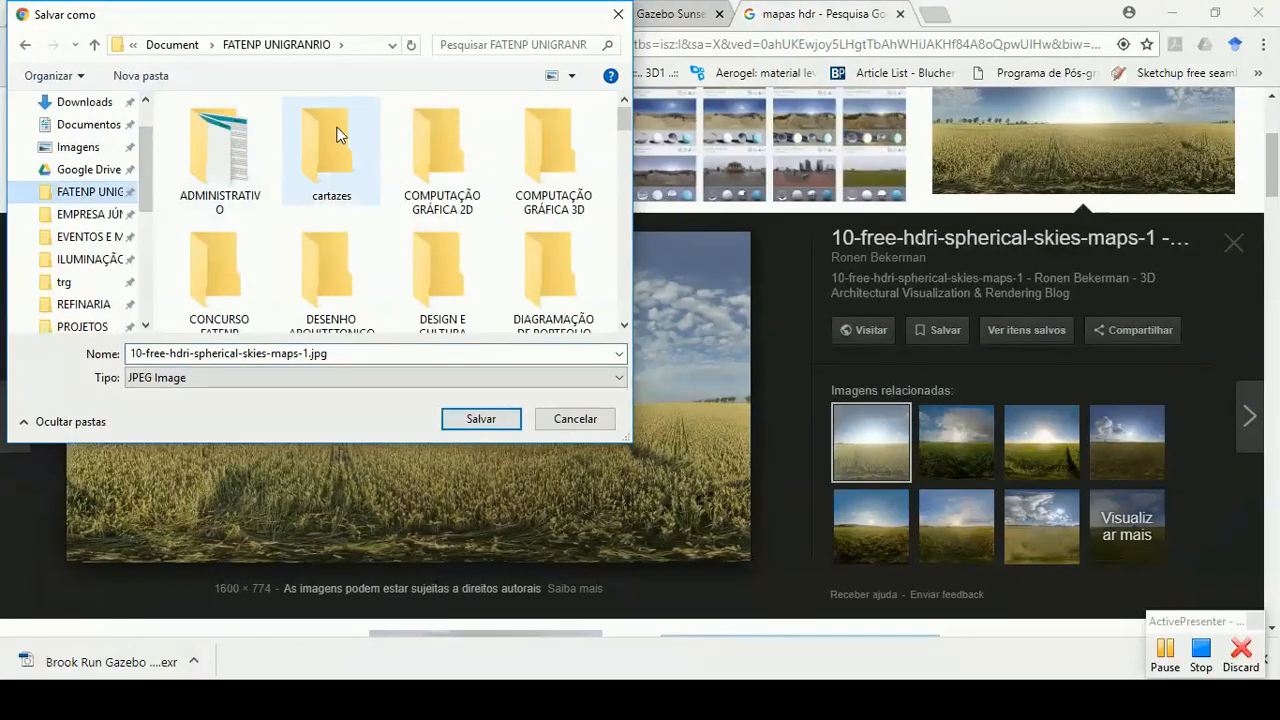
pyautogui.doubleClick(563, 160)
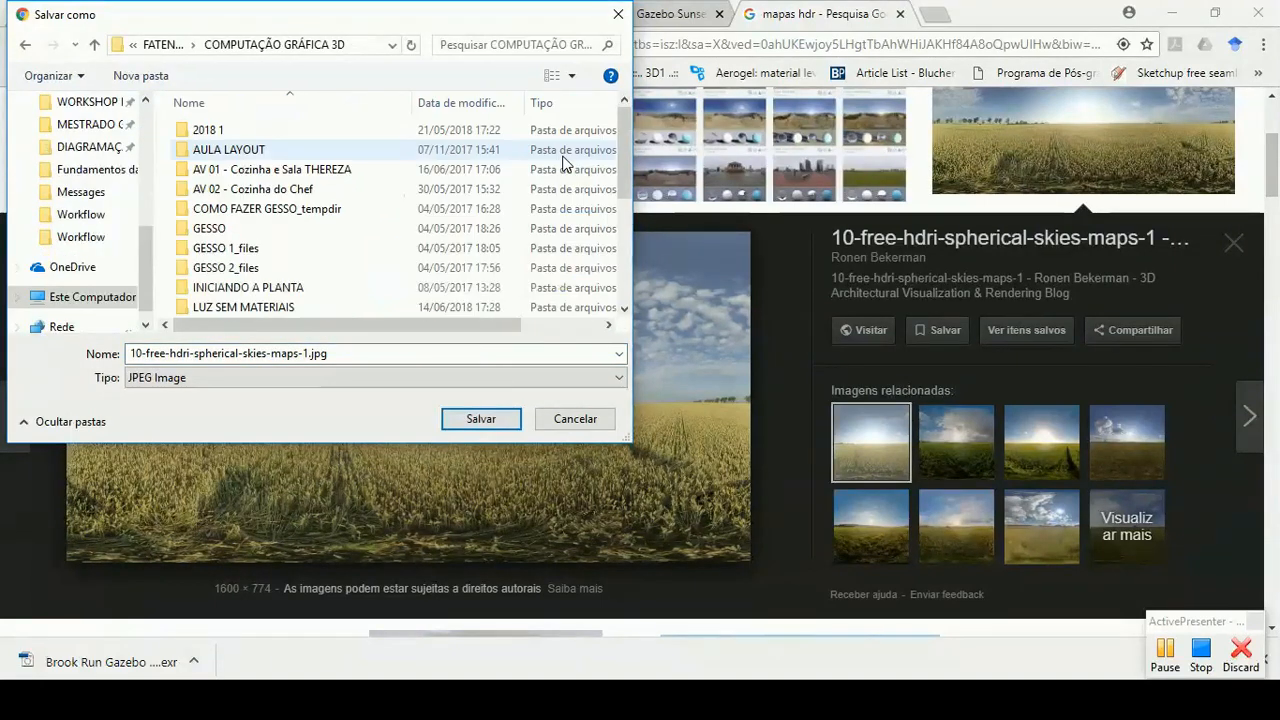
pyautogui.click(303, 256)
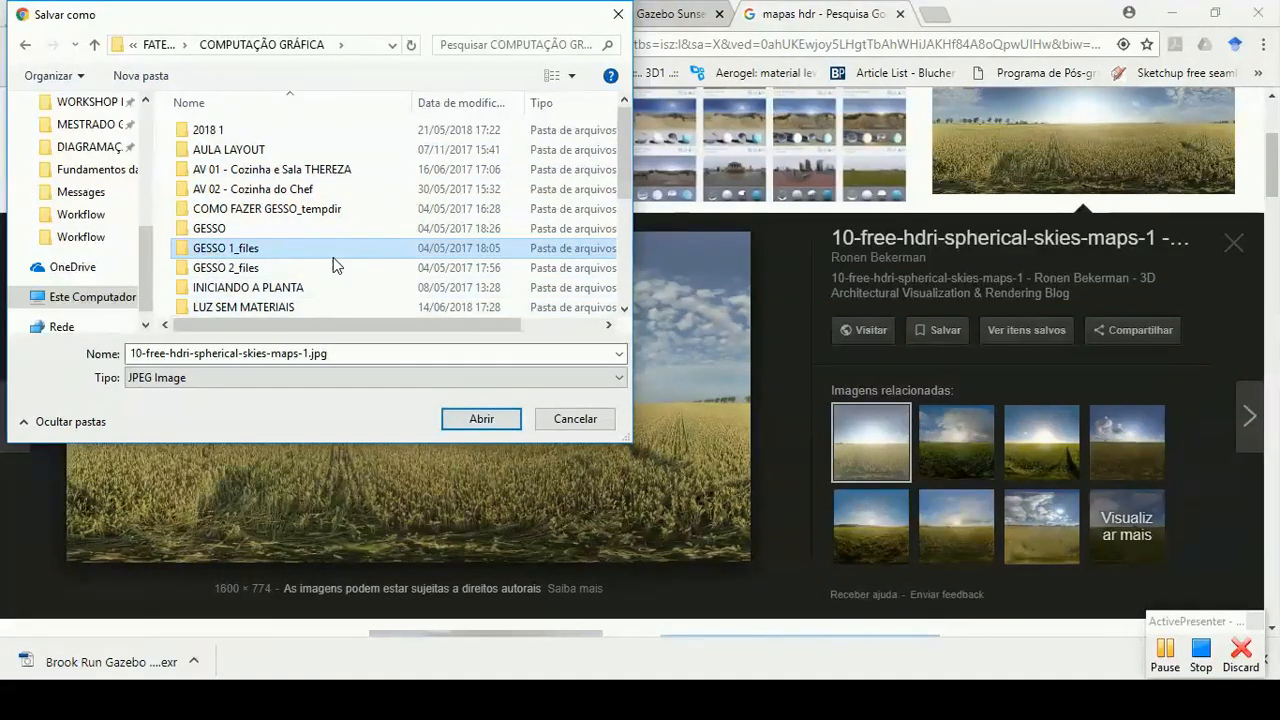
pyautogui.press('o')
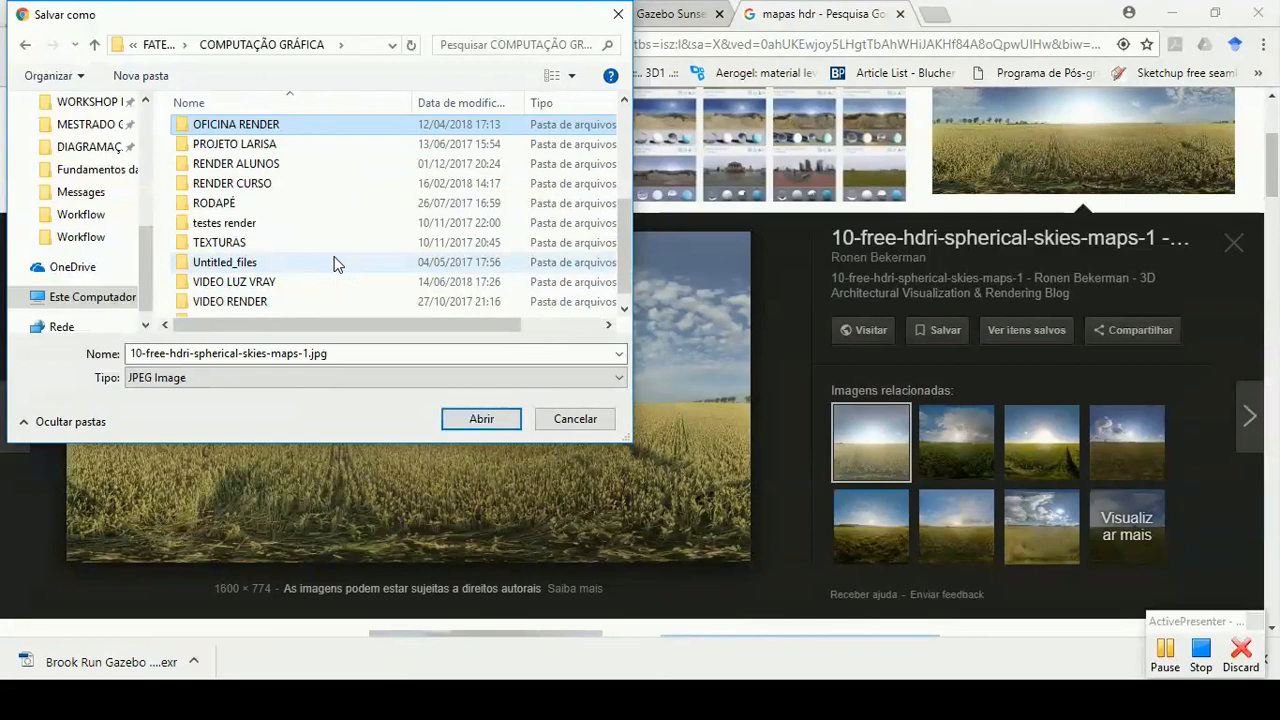
pyautogui.doubleClick(335, 125)
pyautogui.click(335, 130)
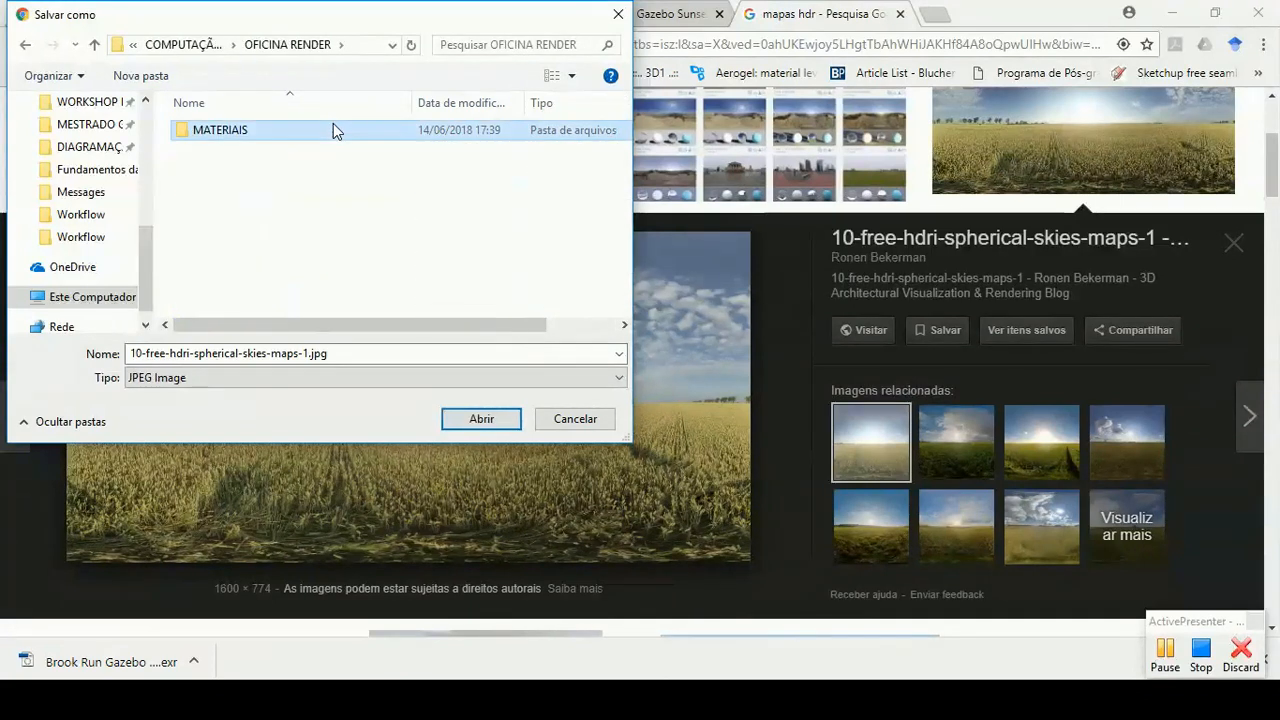
pyautogui.doubleClick(335, 130)
pyautogui.click(272, 212)
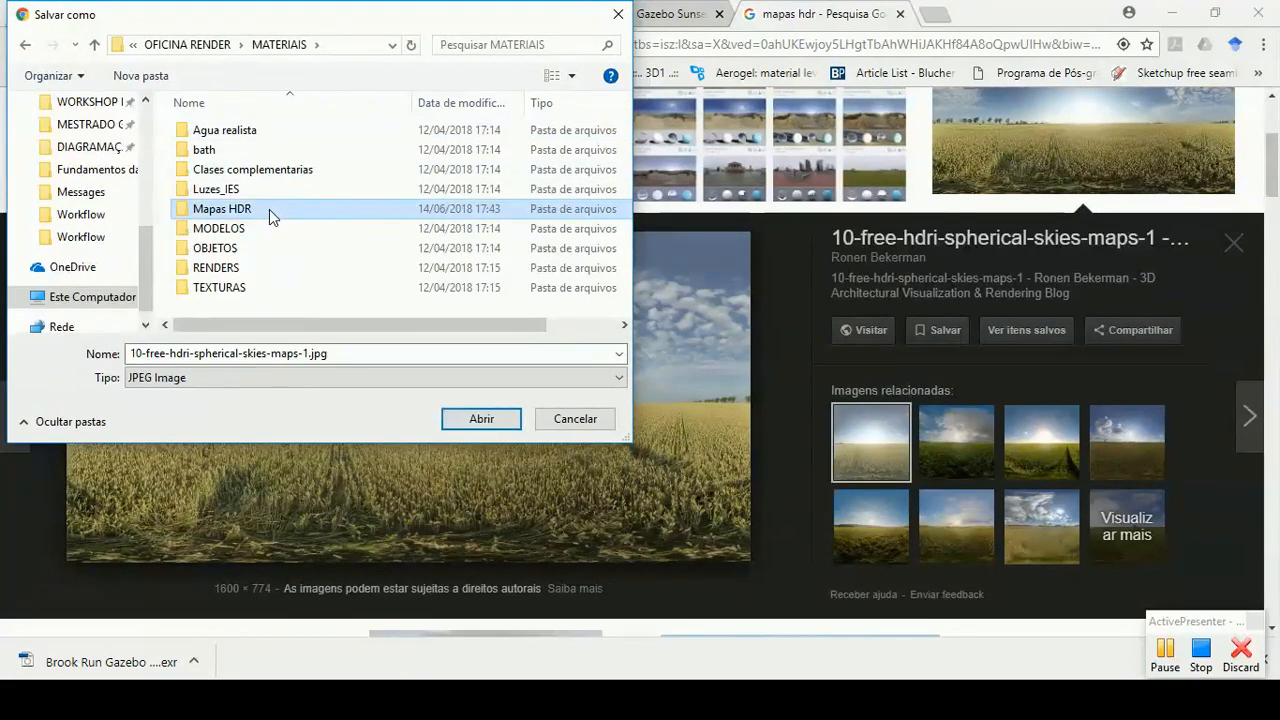
pyautogui.doubleClick(322, 212)
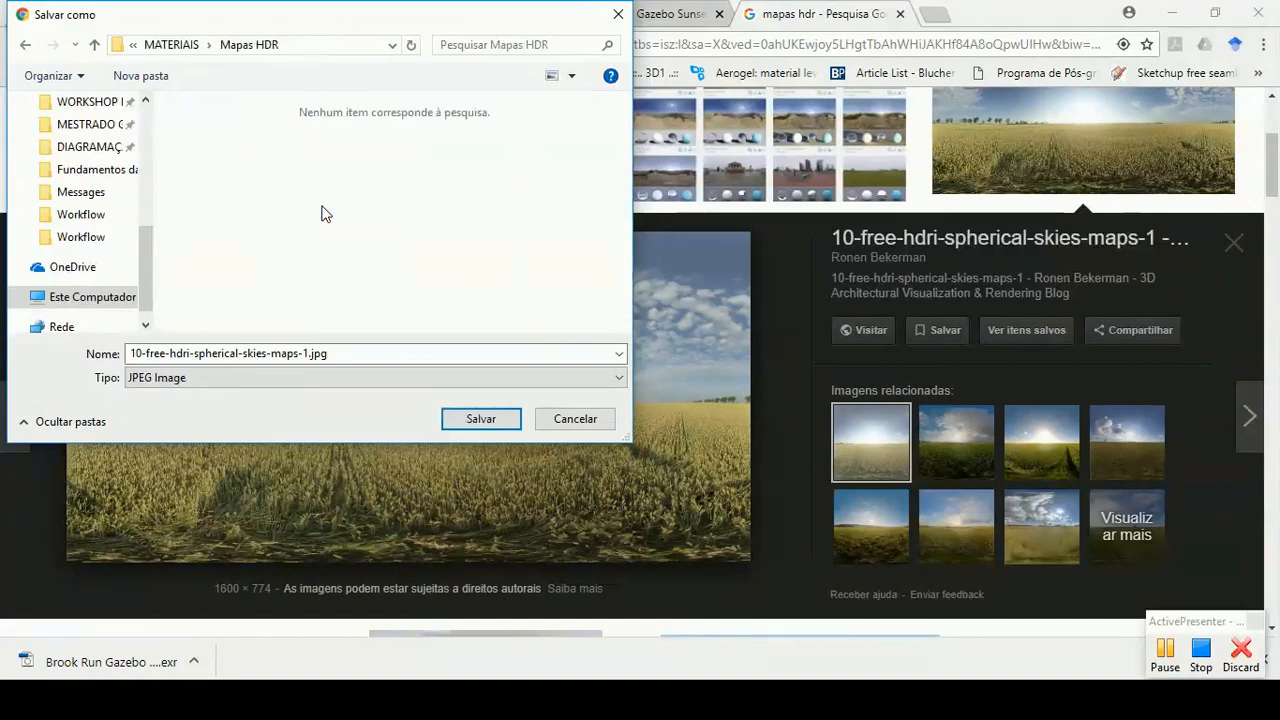
pyautogui.click(497, 424)
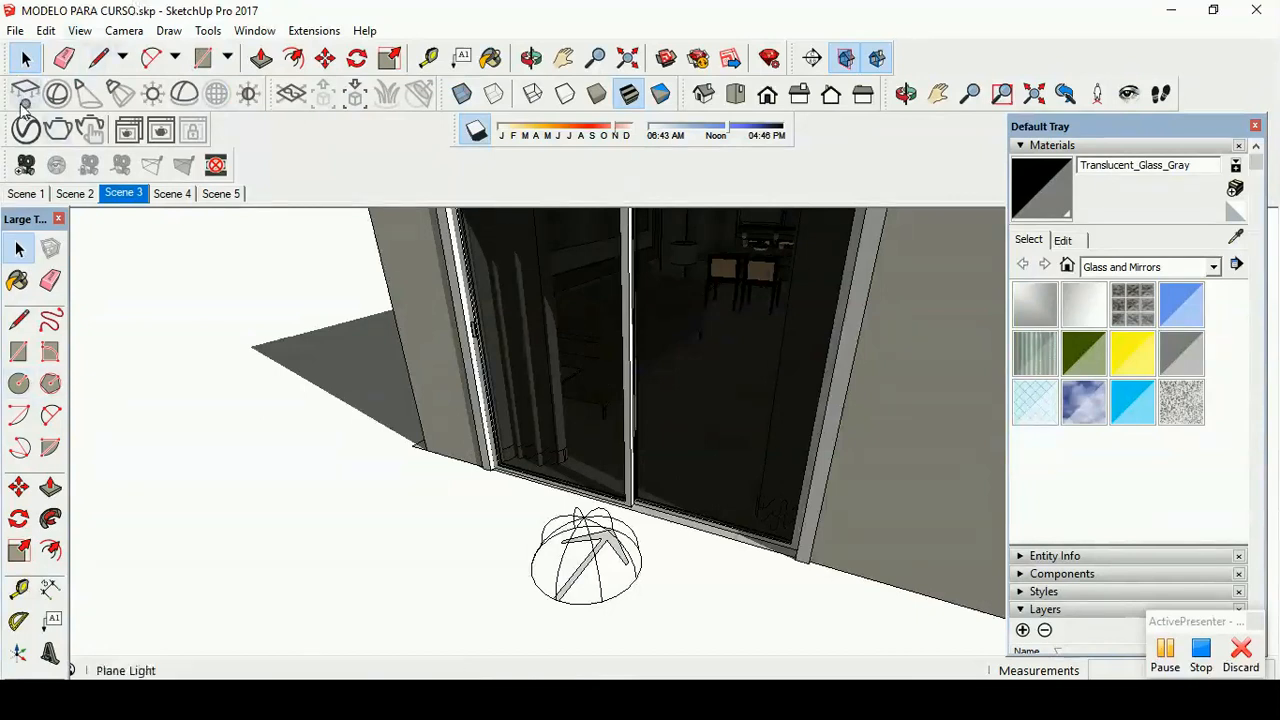
# Step: Switch to SketchUp, open the V-Ray Dome Light's HDRI bitmap settings in the Asset Editor and start choosing another bitmap file
pyautogui.click(27, 131)
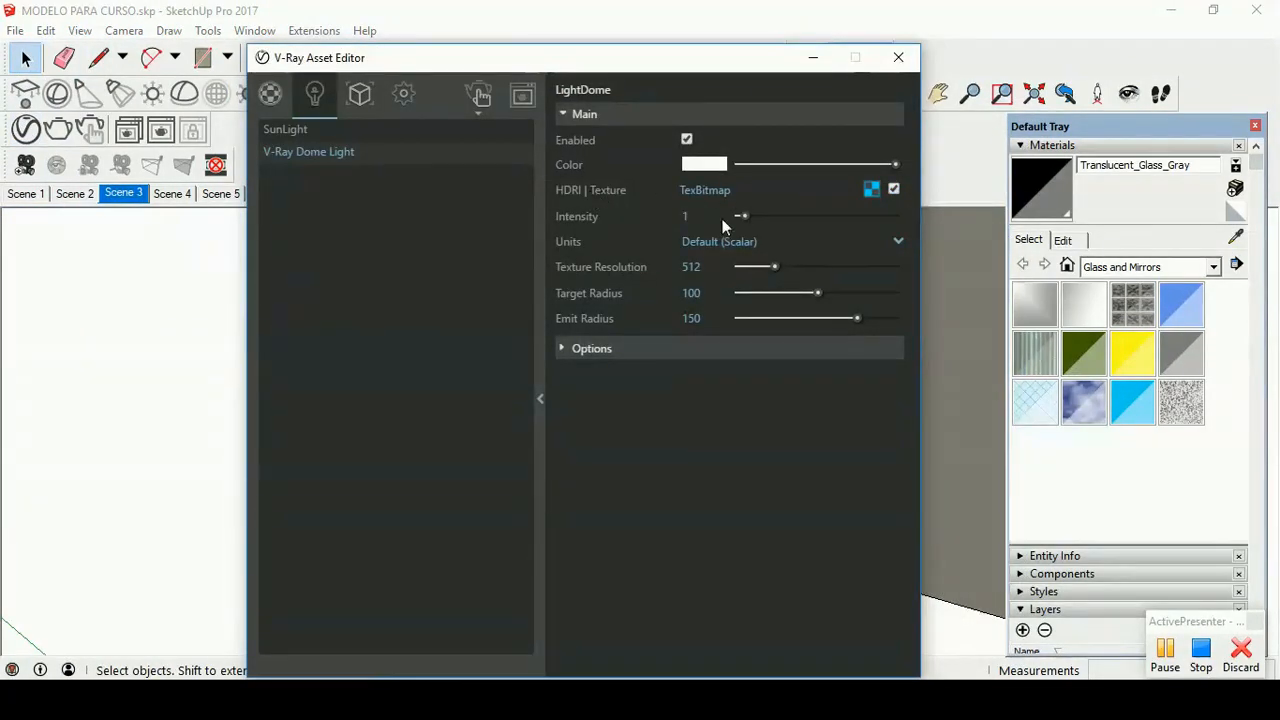
pyautogui.click(871, 189)
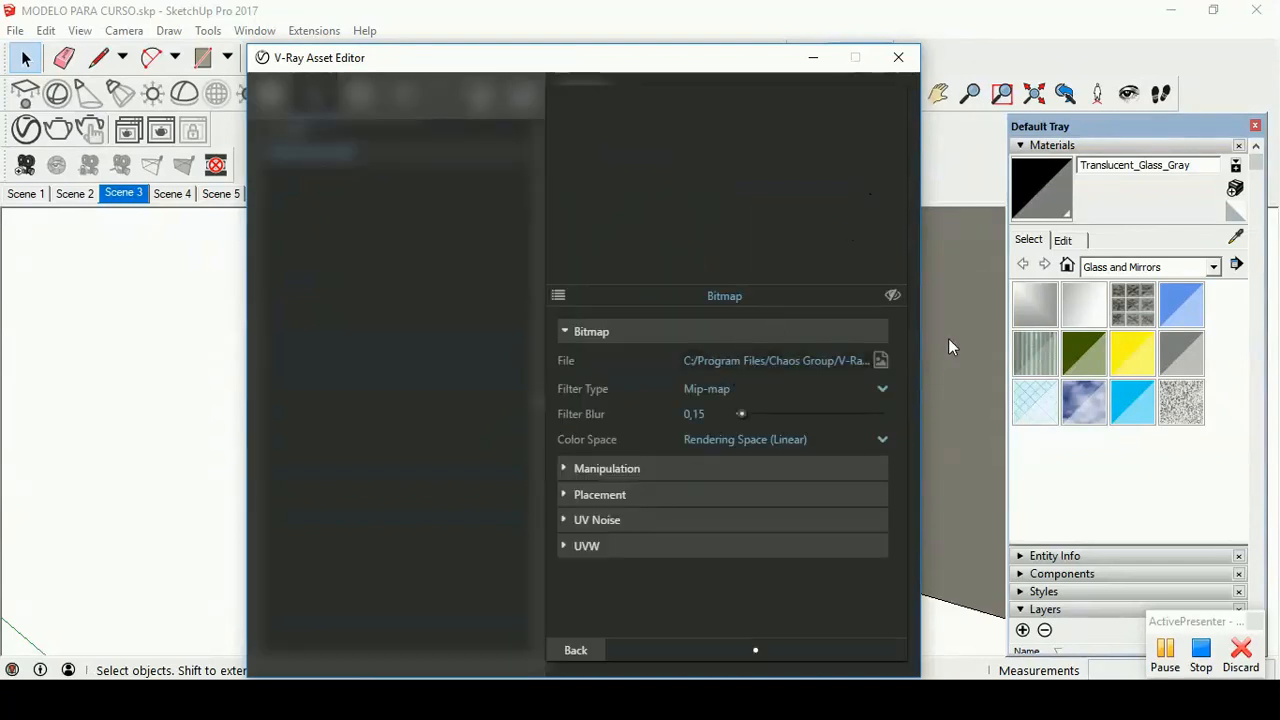
pyautogui.click(881, 360)
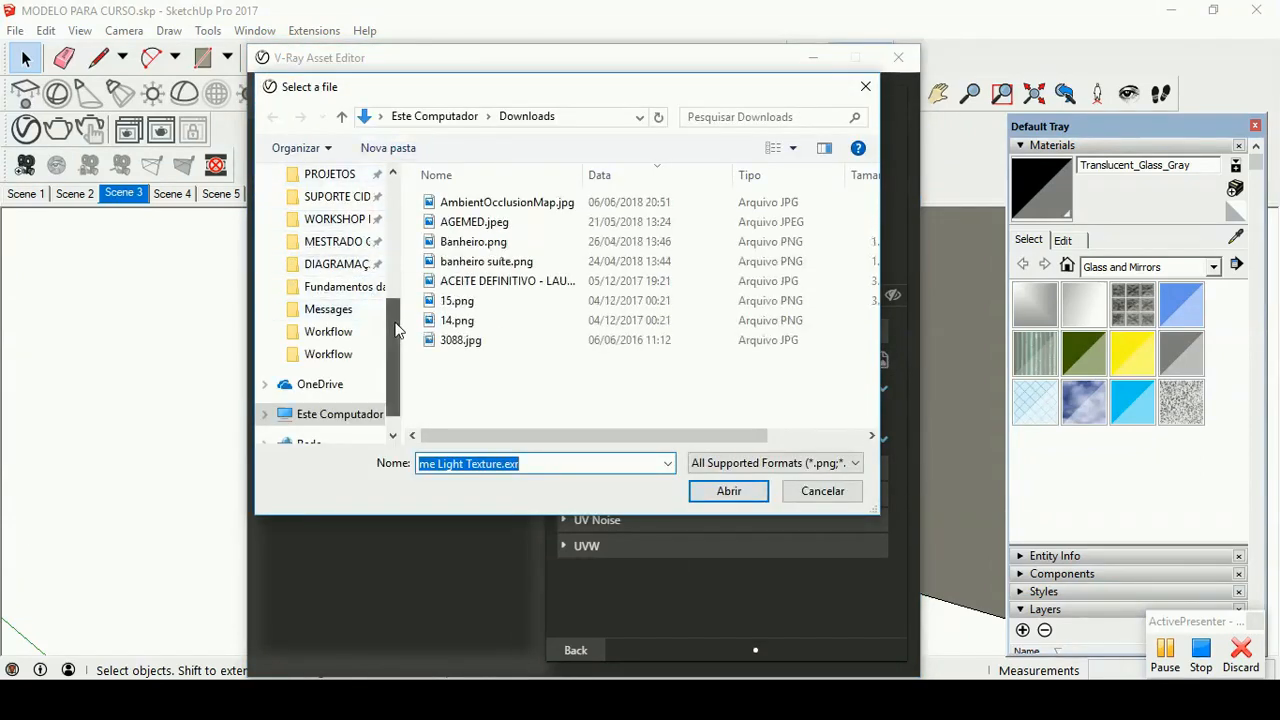
# Step: Load 10-free-hdri-spherical-skies-maps-1.jpg from FATENP UNIGRANRIO, COMPUTAÇÃO GRÁFICA 3D, OFICINA RENDER, MATERIAIS, Mapas HDR as the dome light bitmap and return to the light's settings
pyautogui.scroll(5, 395, 330)
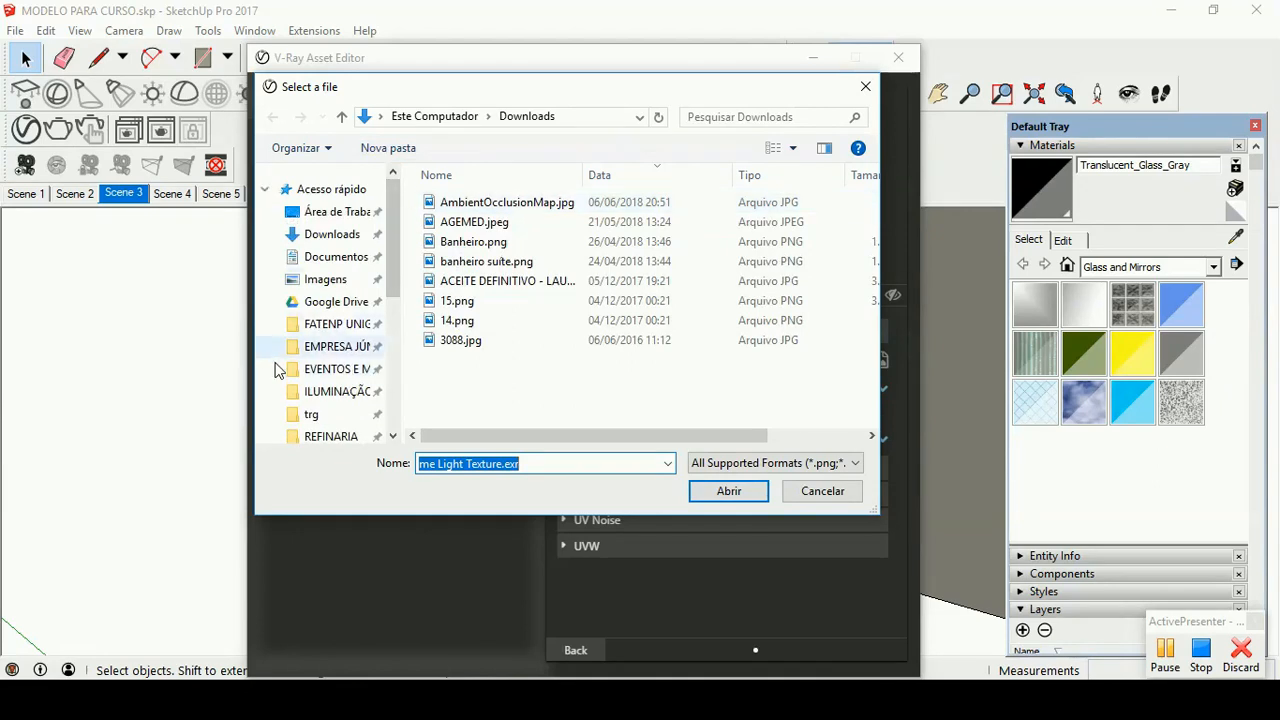
pyautogui.click(346, 326)
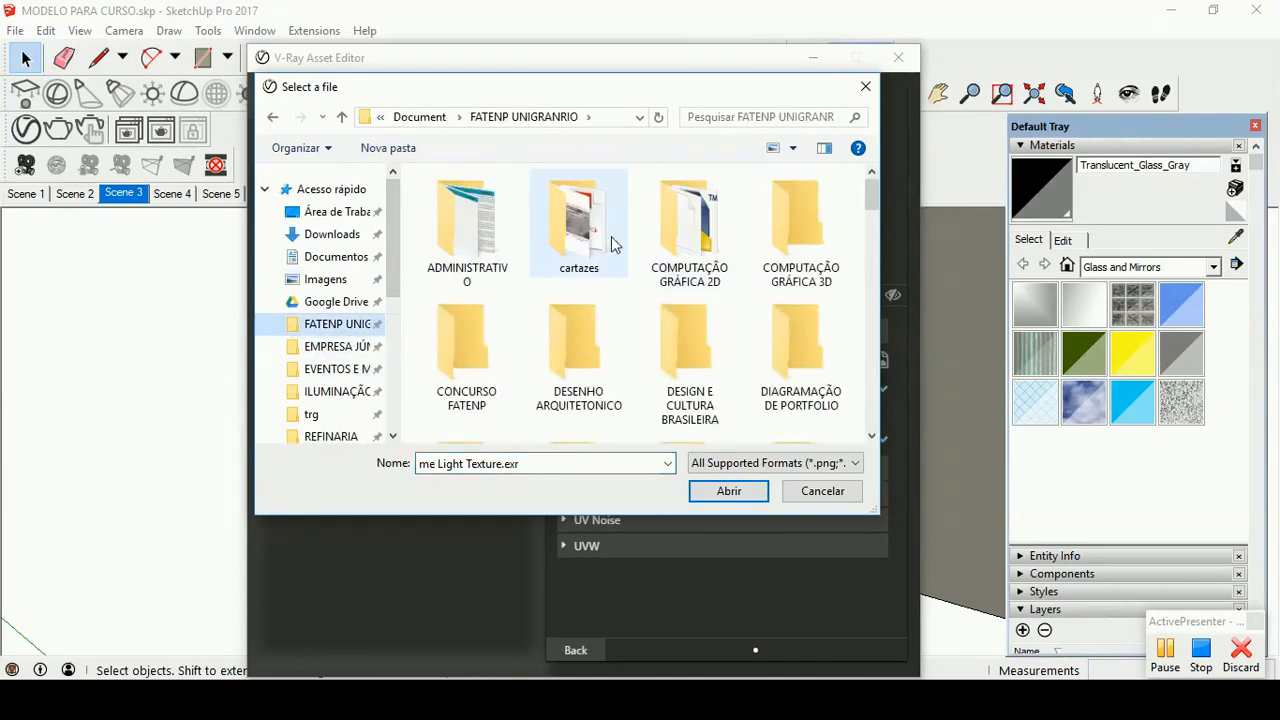
pyautogui.doubleClick(815, 248)
pyautogui.scroll(-2, 530, 370)
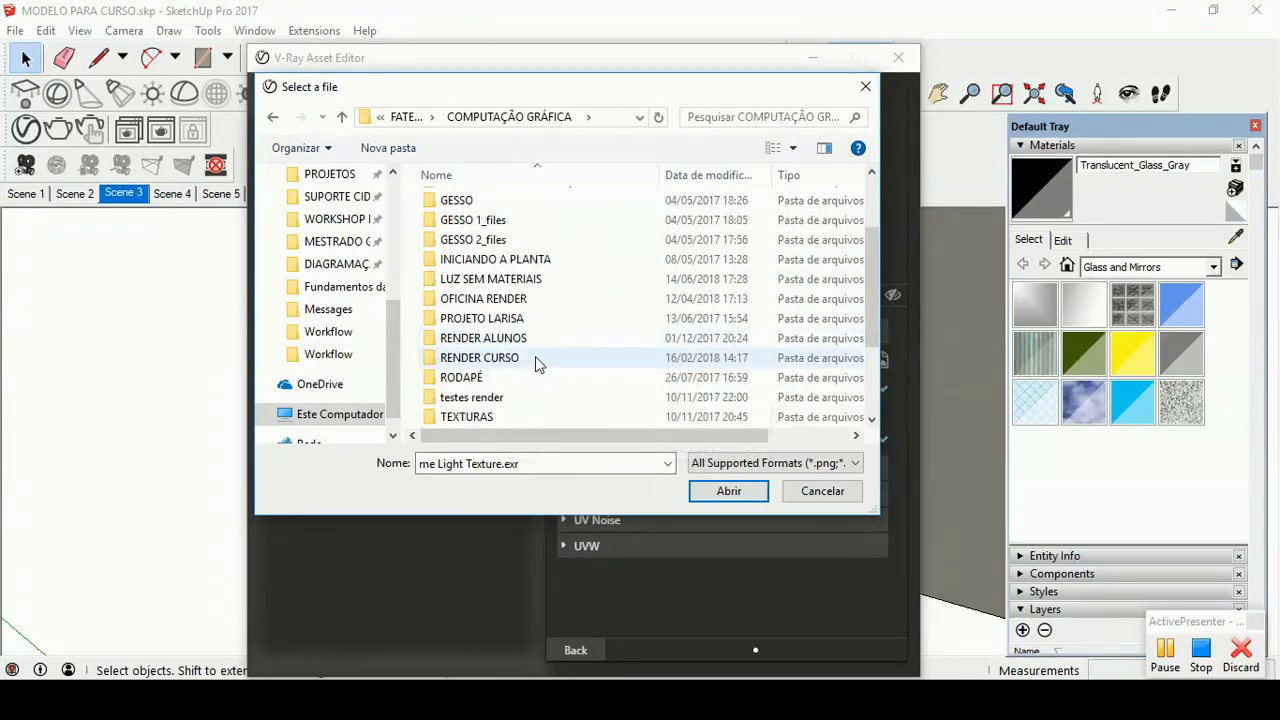
pyautogui.doubleClick(557, 300)
pyautogui.doubleClick(494, 210)
pyautogui.doubleClick(520, 281)
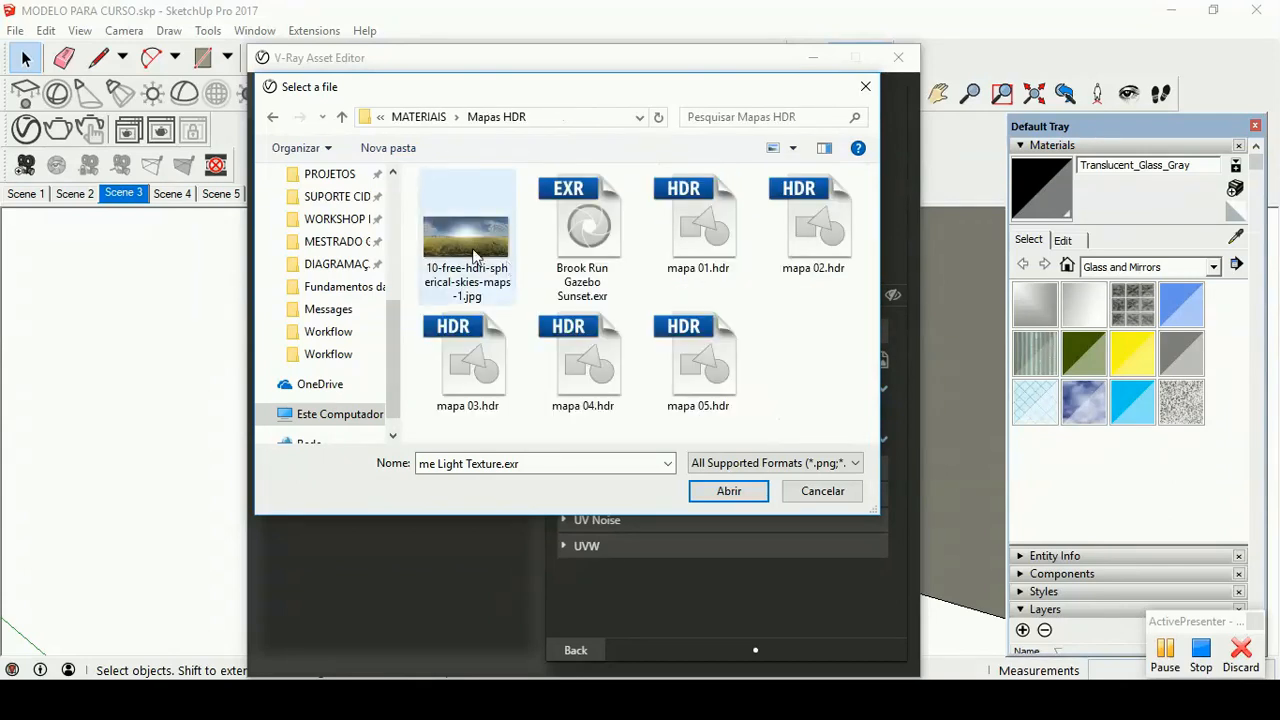
pyautogui.click(475, 250)
pyautogui.click(729, 491)
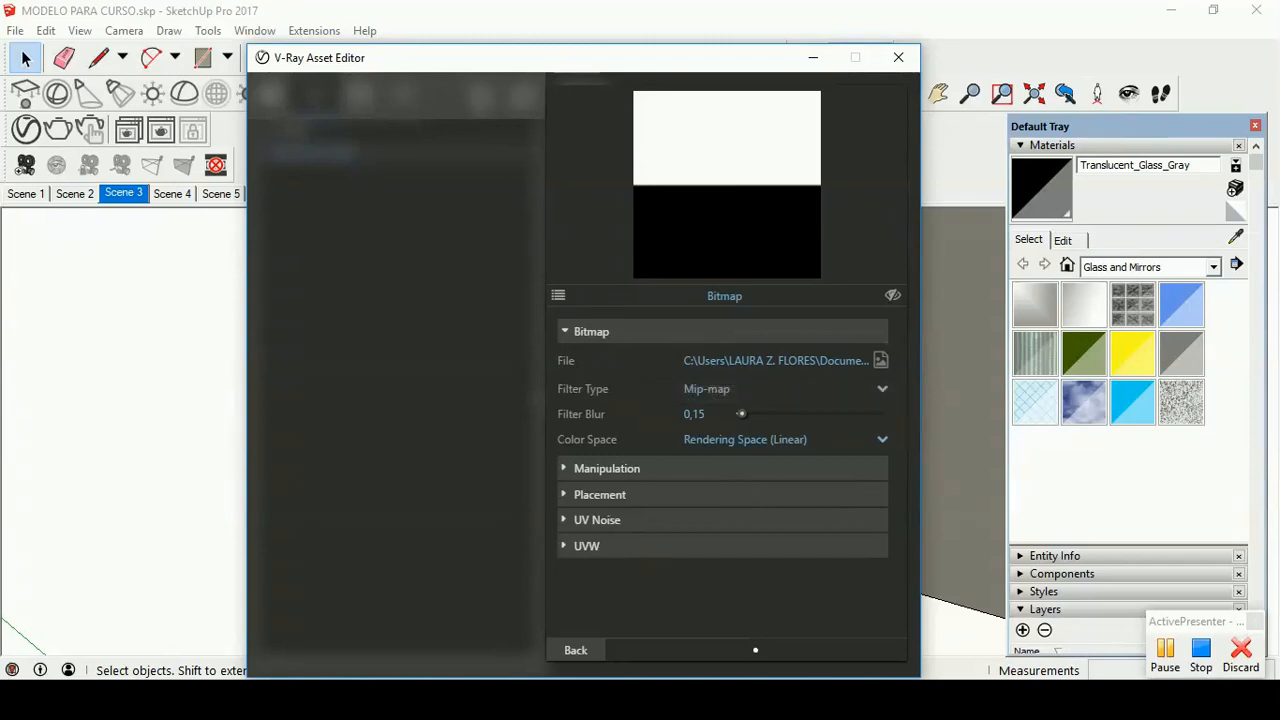
pyautogui.click(578, 650)
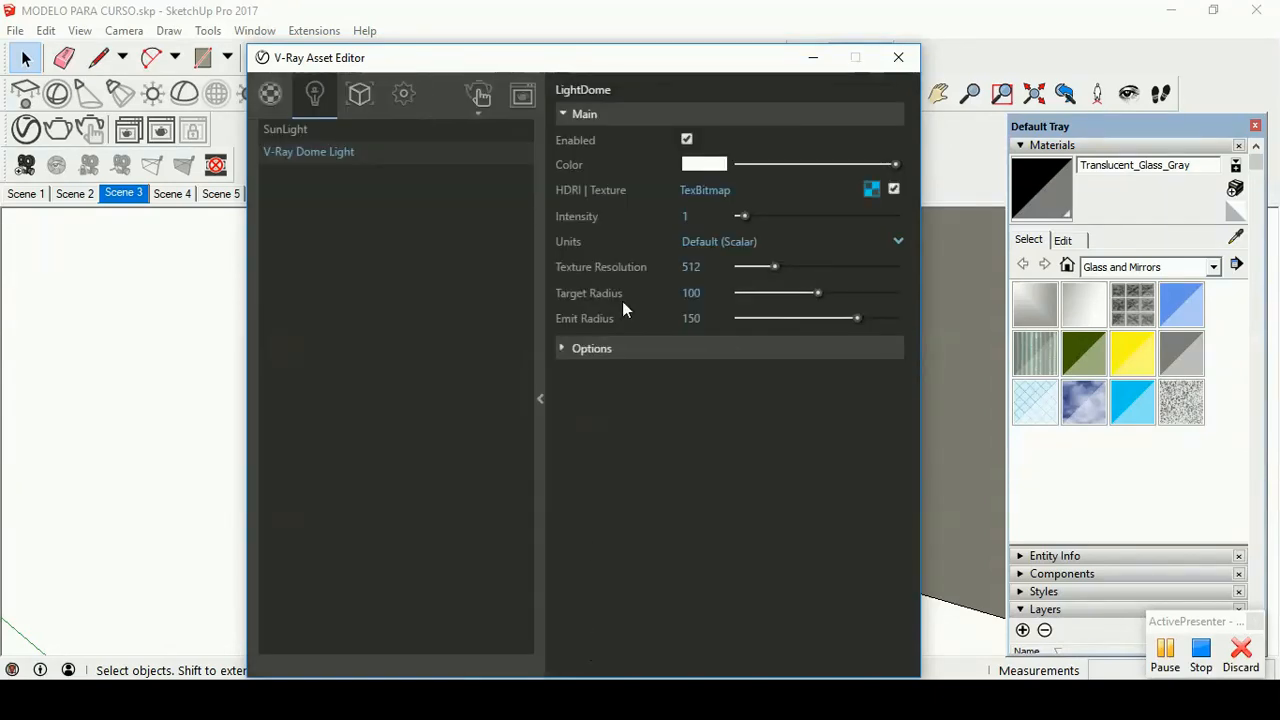
# Step: Enable the Spherical option of the V-Ray Dome Light and close the Asset Editor
pyautogui.click(600, 350)
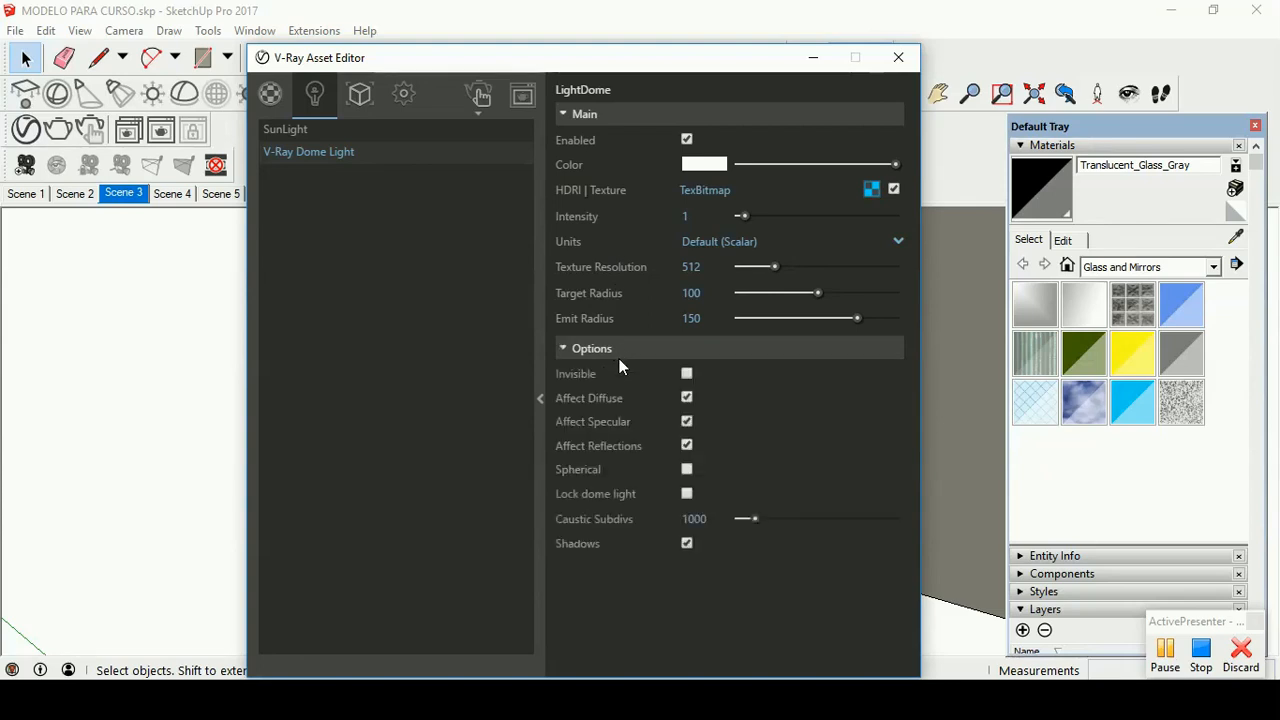
pyautogui.click(687, 469)
pyautogui.click(898, 57)
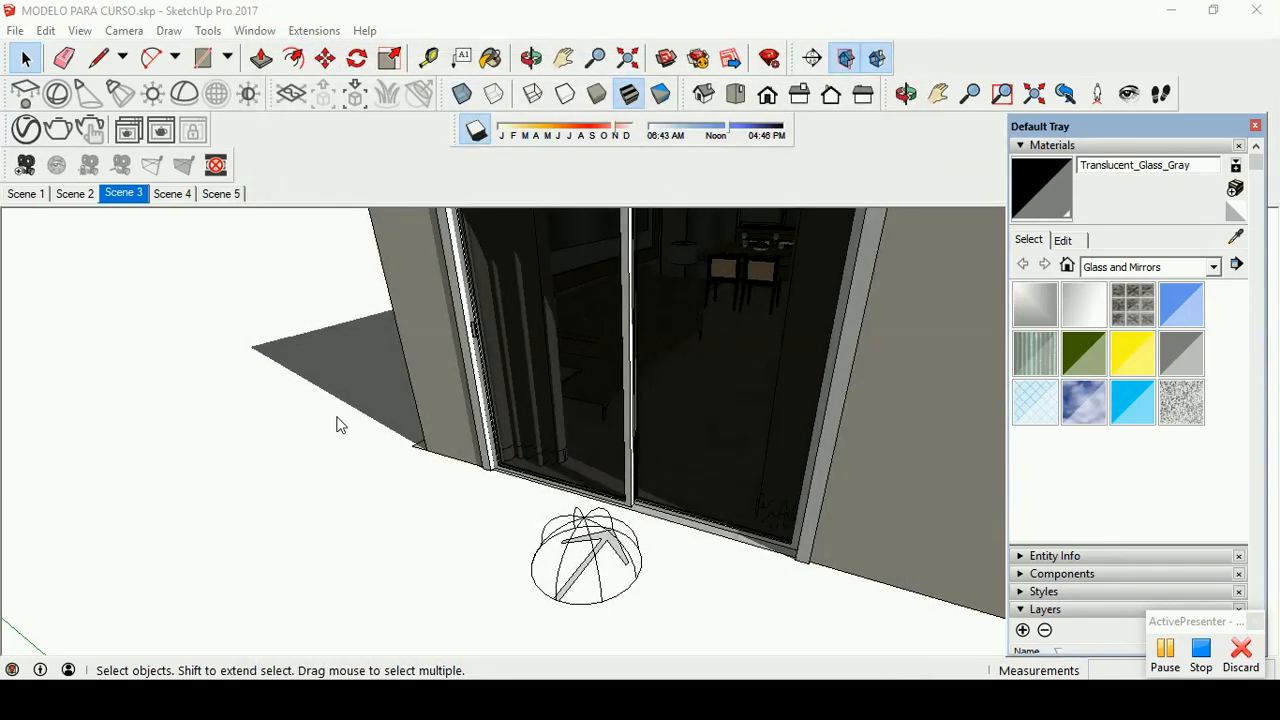
# Step: Switch to the Mapas HDR folder, view 10-free-hdri-spherical-skies-maps-1.jpg in the image viewer, close it and return to SketchUp
pyautogui.moveTo(434, 700)
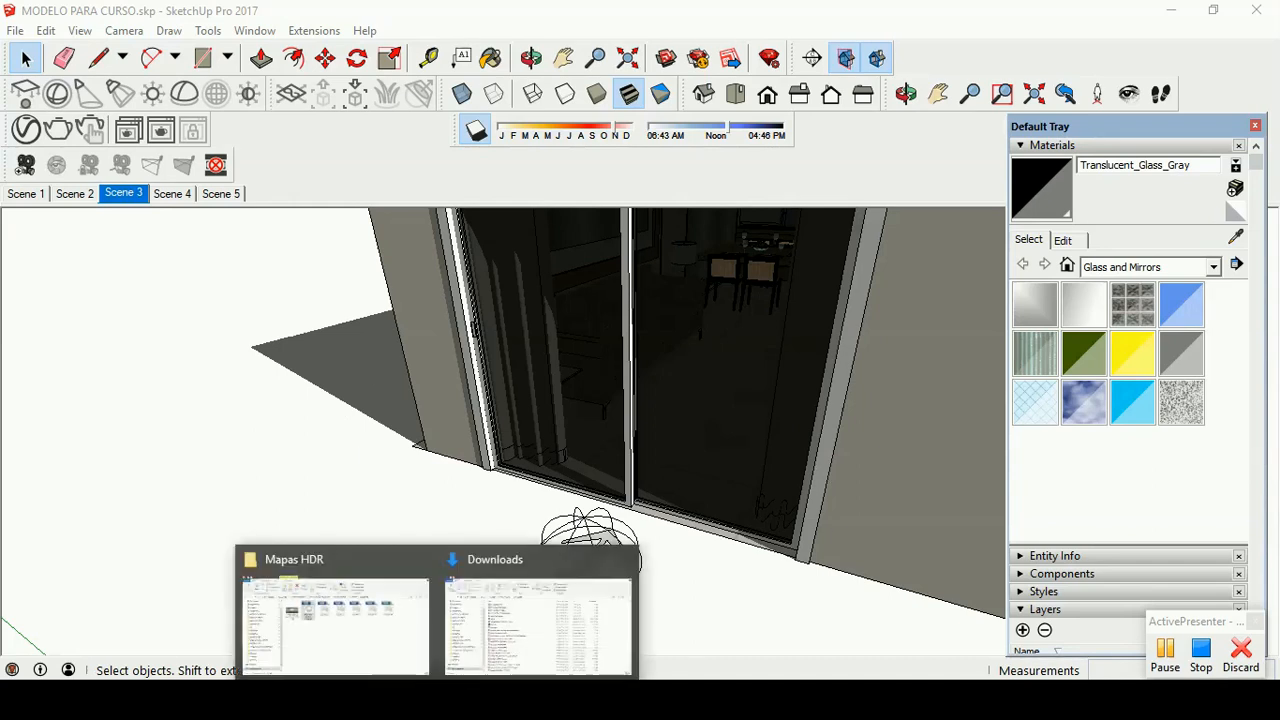
pyautogui.click(375, 642)
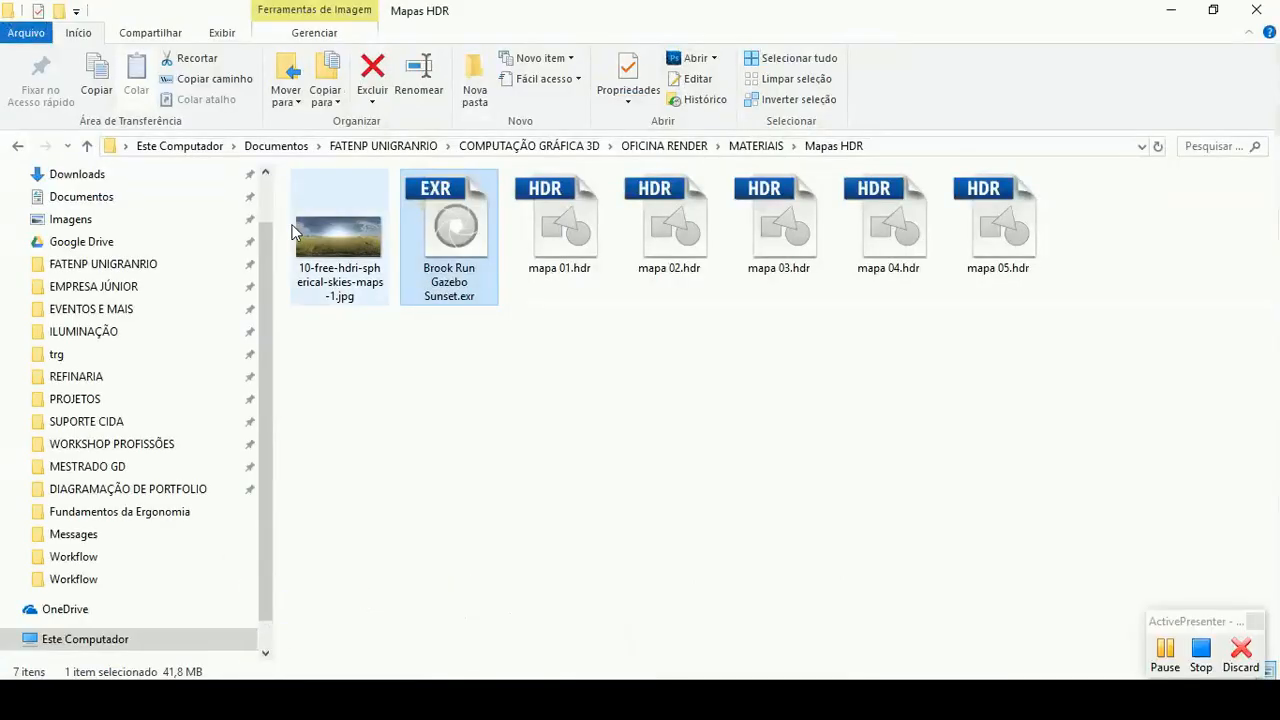
pyautogui.click(340, 225)
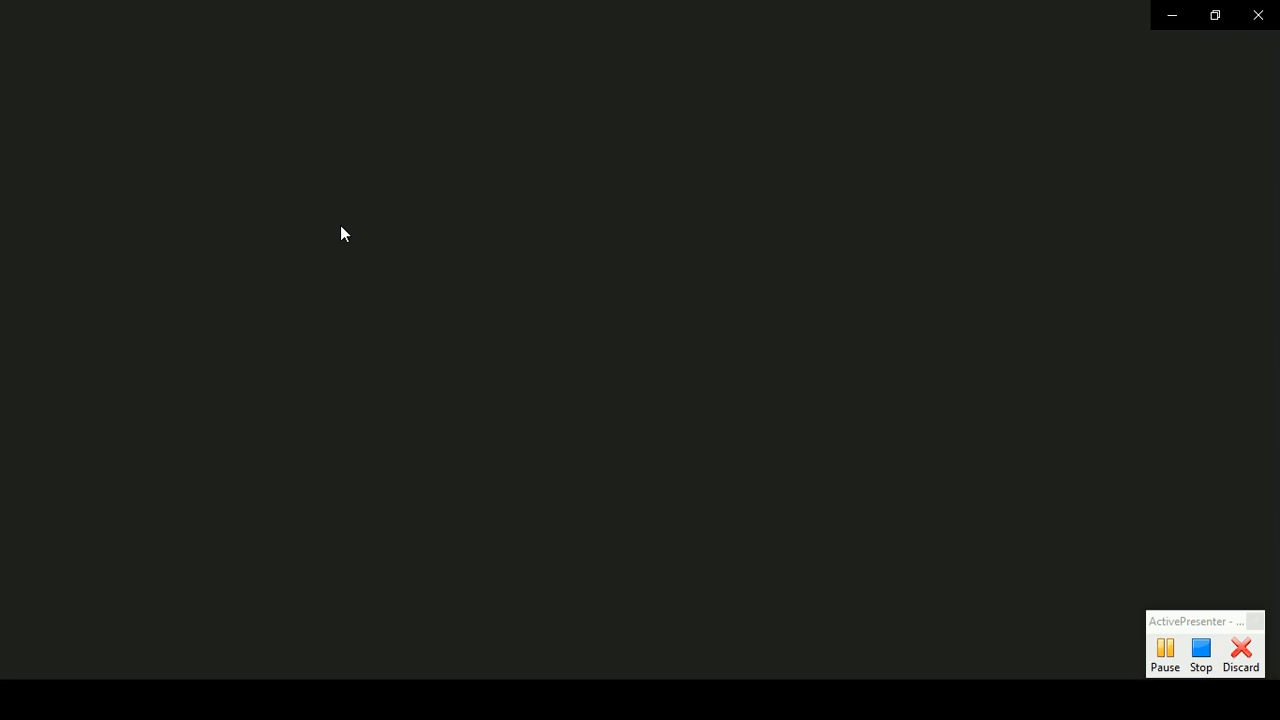
pyautogui.click(1258, 16)
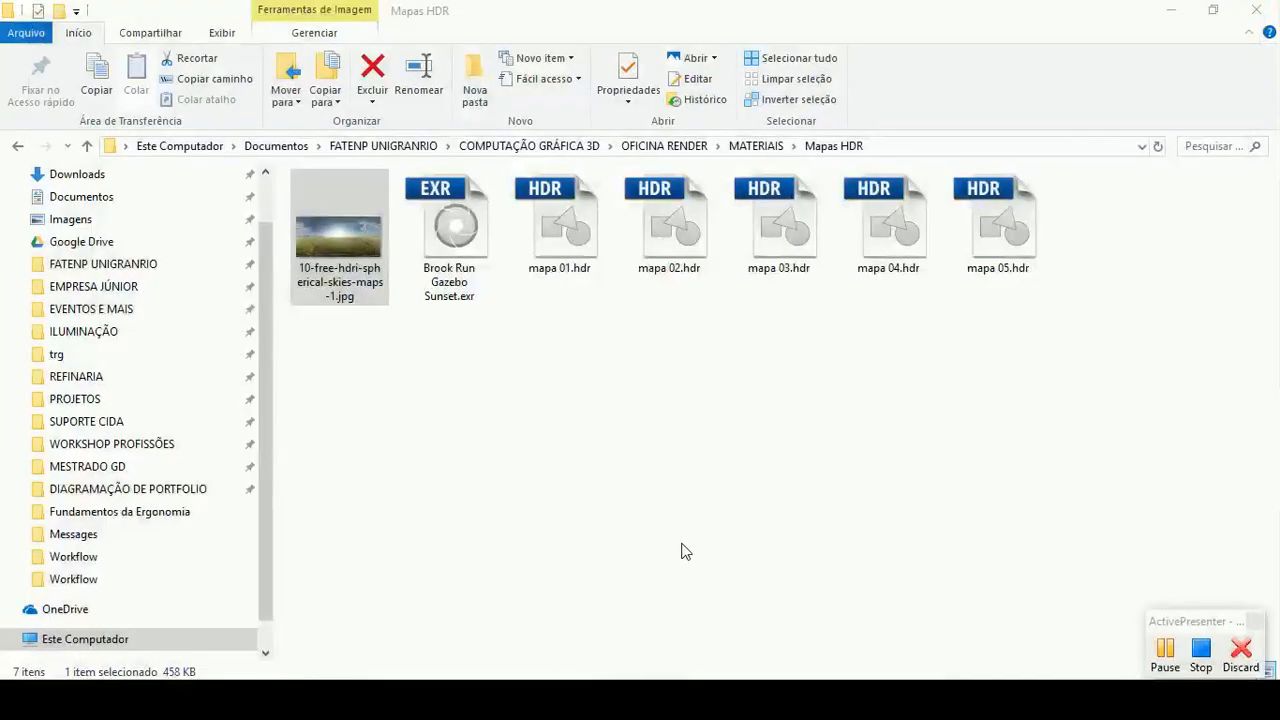
pyautogui.hotkey('alt', 'Tab')
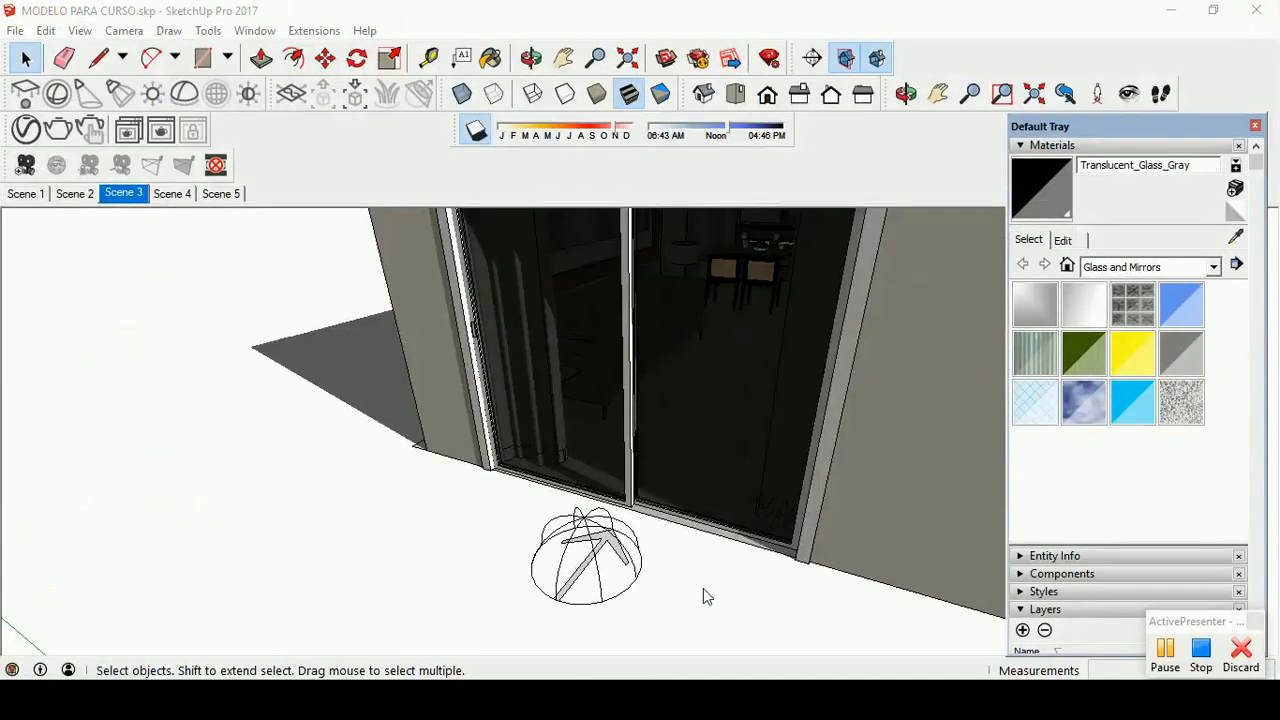
# Step: Restore the Scene 3 interior view and set the V-Ray Dome Light's intensity to 28,3
pyautogui.click(133, 193)
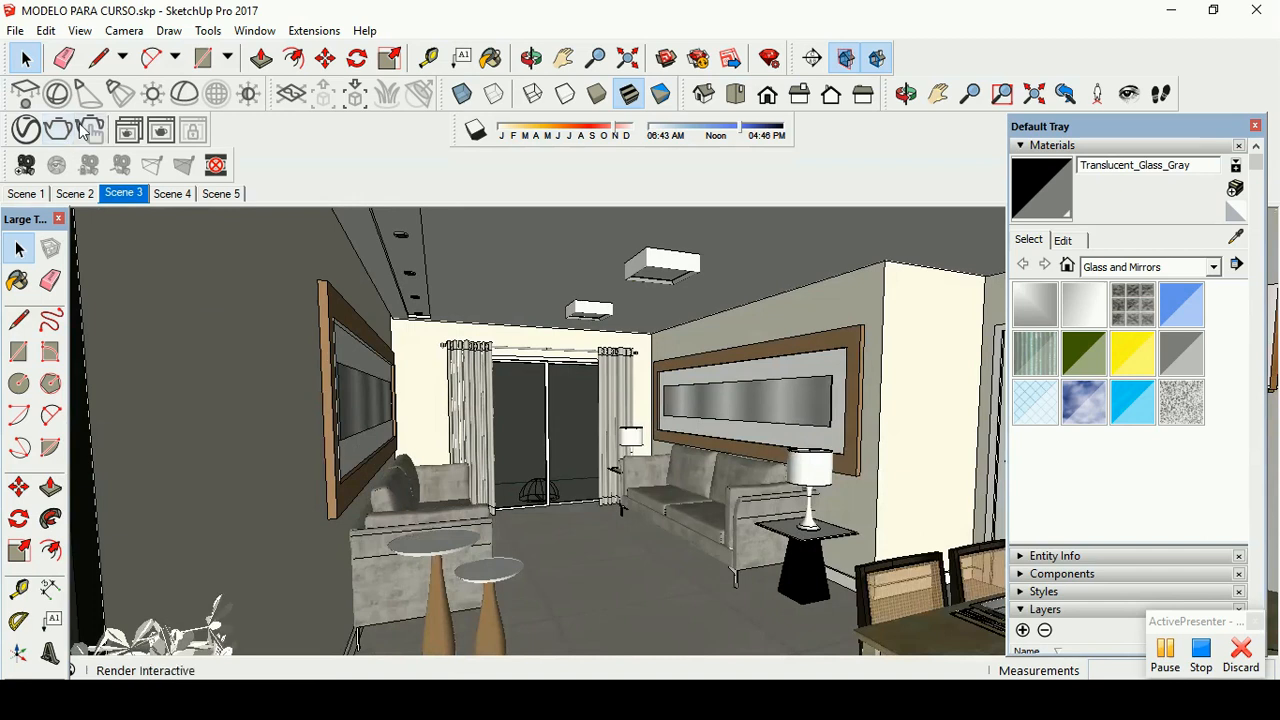
pyautogui.click(26, 129)
pyautogui.moveTo(742, 216); pyautogui.dragTo(887, 220)
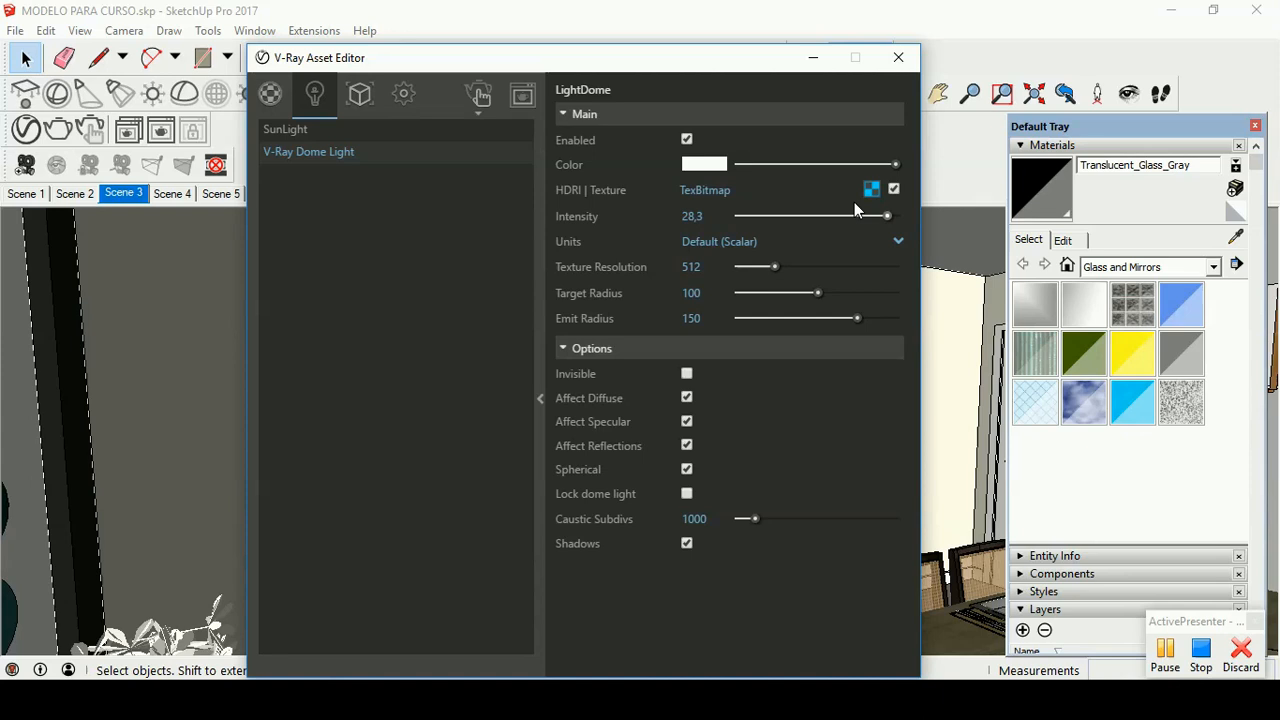
pyautogui.click(897, 60)
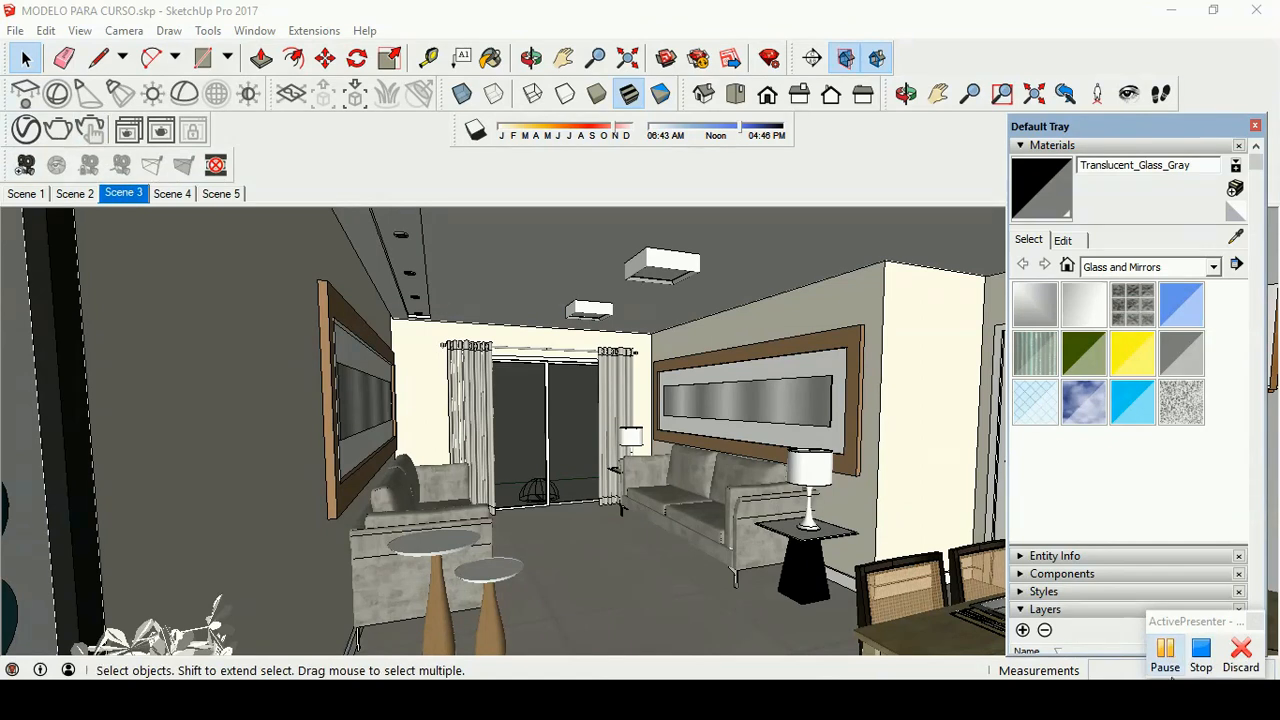
pyautogui.click(1166, 649)
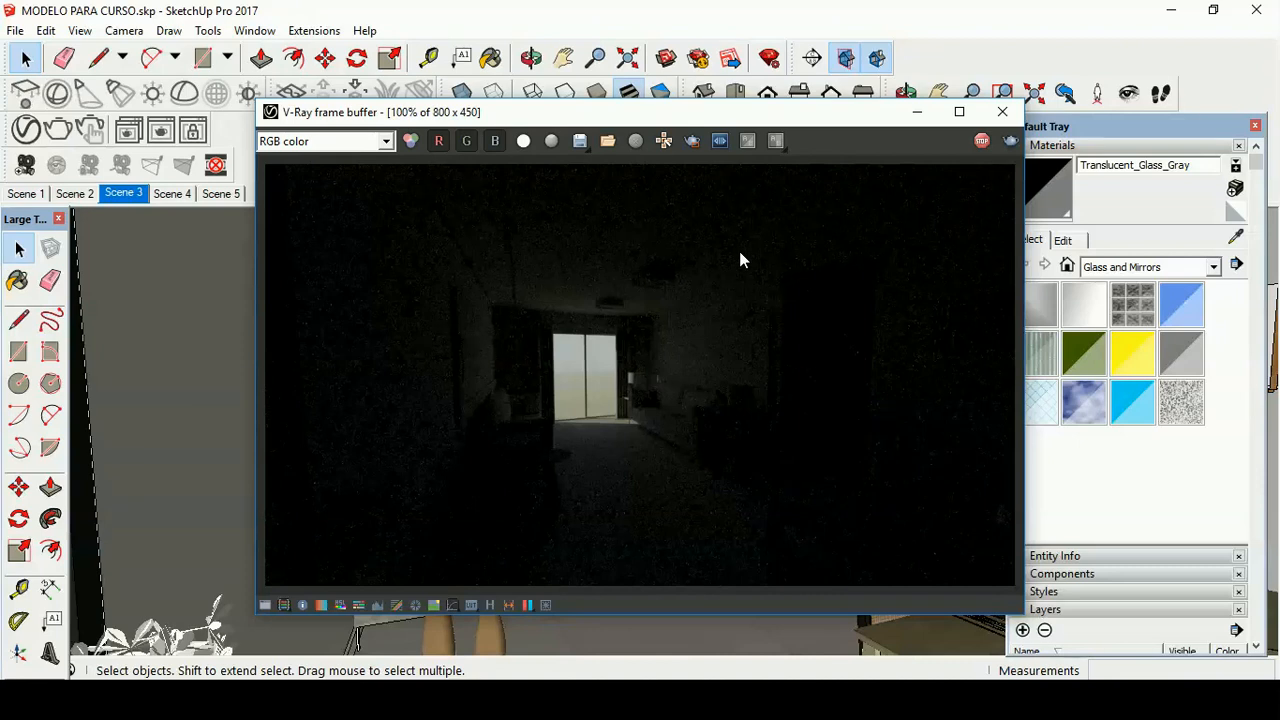
pyautogui.click(1075, 699)
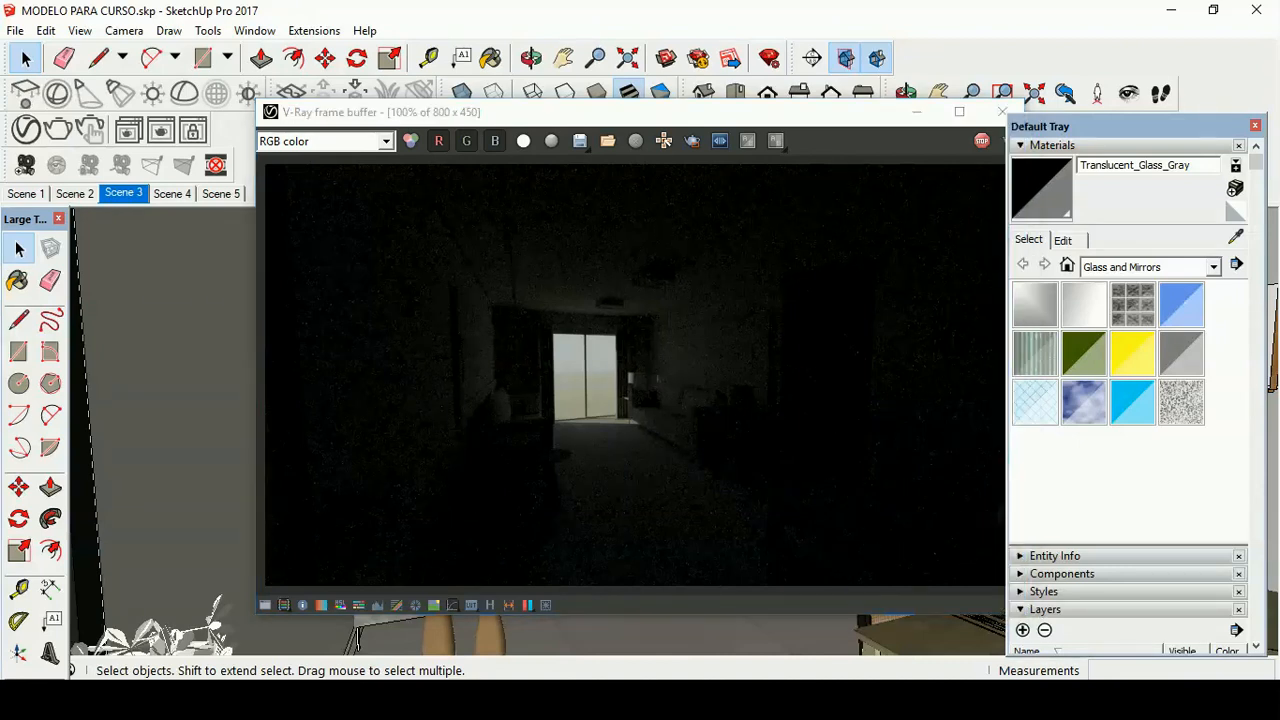
pyautogui.moveTo(1138, 626)
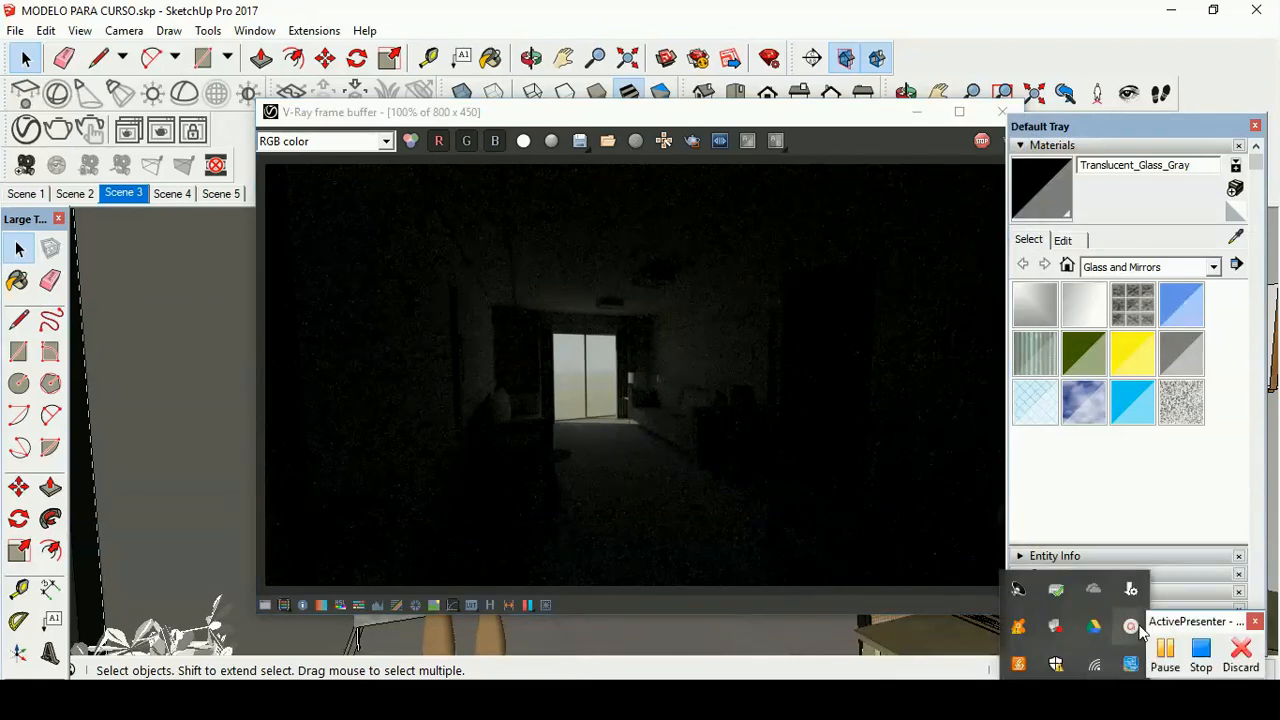
pyautogui.click(839, 425)
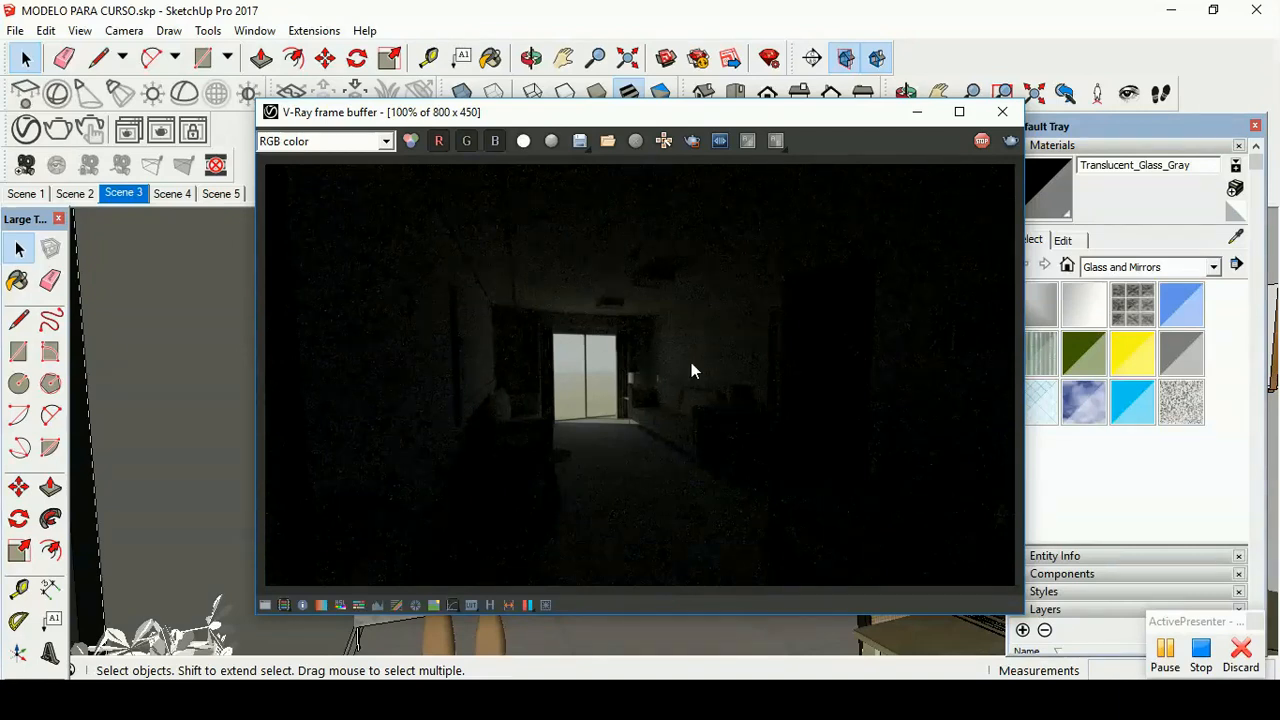
# Step: Stop the V-Ray render of the living room and close its frame buffer and progress windows
pyautogui.moveTo(874, 120)
pyautogui.mouseDown()
pyautogui.moveTo(854, 421)
pyautogui.moveTo(867, 111)
pyautogui.mouseUp()
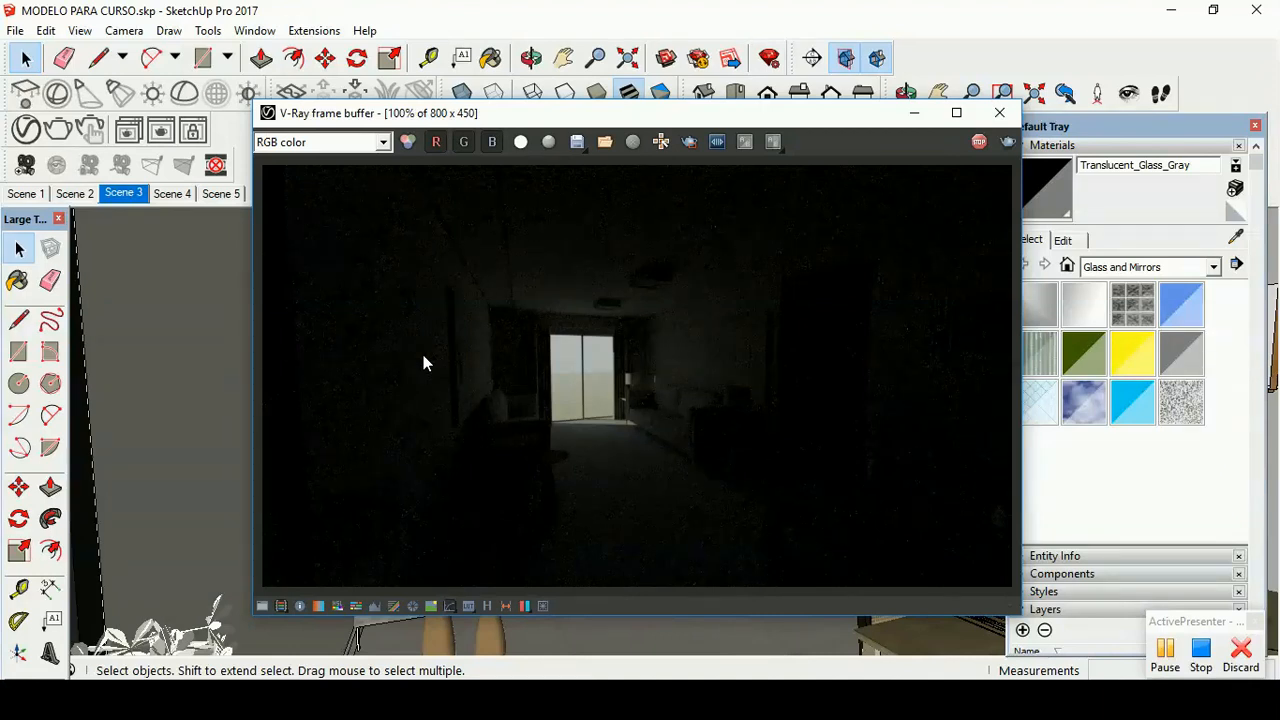
pyautogui.click(979, 142)
pyautogui.click(1016, 122)
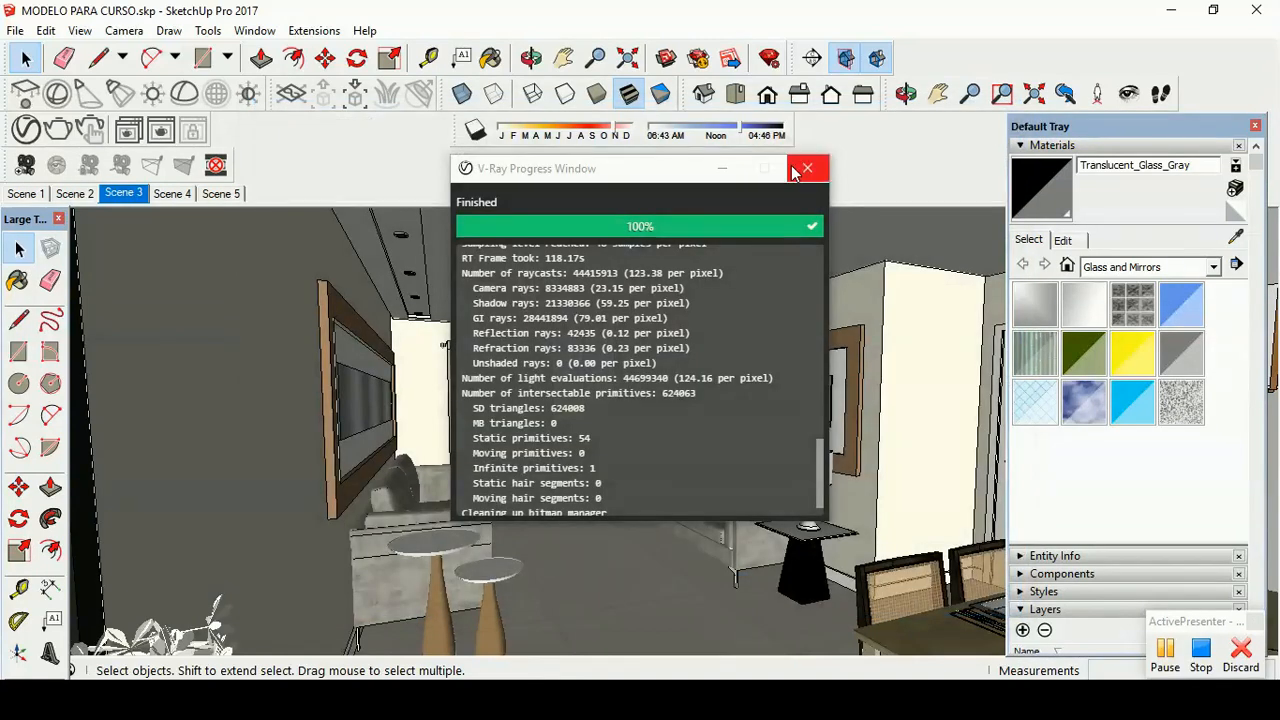
pyautogui.click(806, 169)
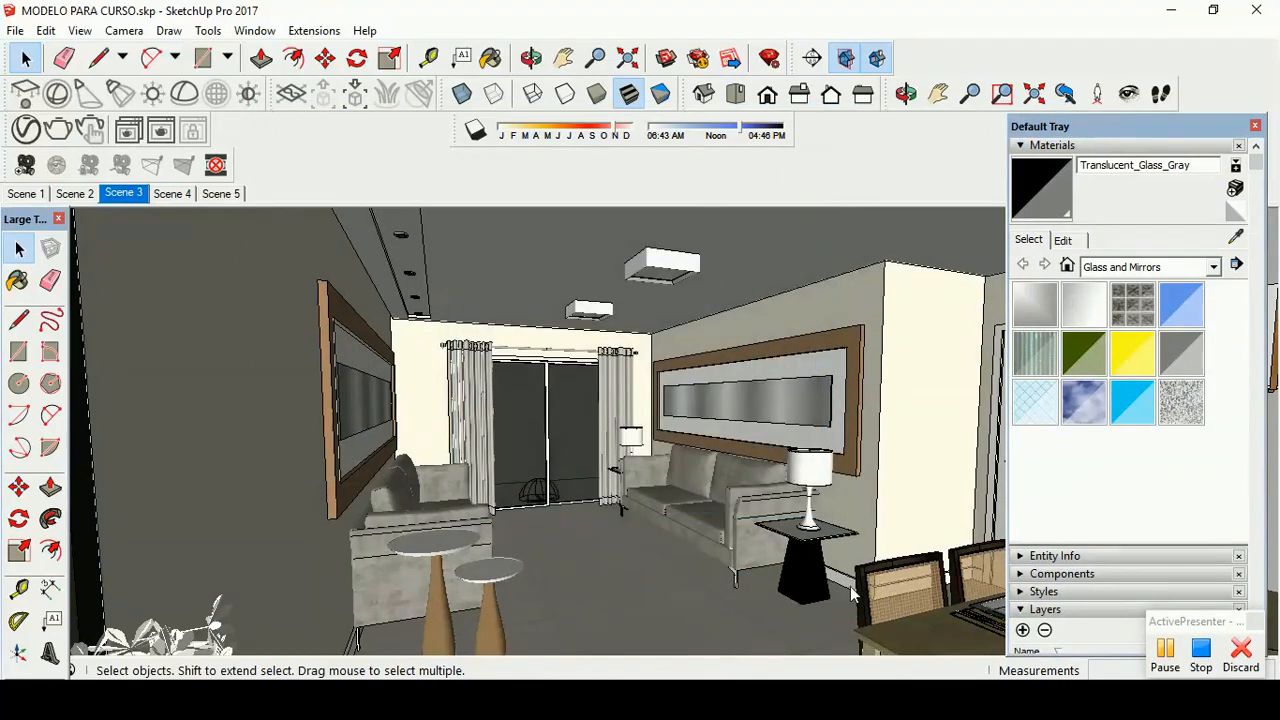
# Step: Draw a V-Ray rectangle light inside the opening of the nearer square ceiling fixture
pyautogui.scroll(5, 676, 286)
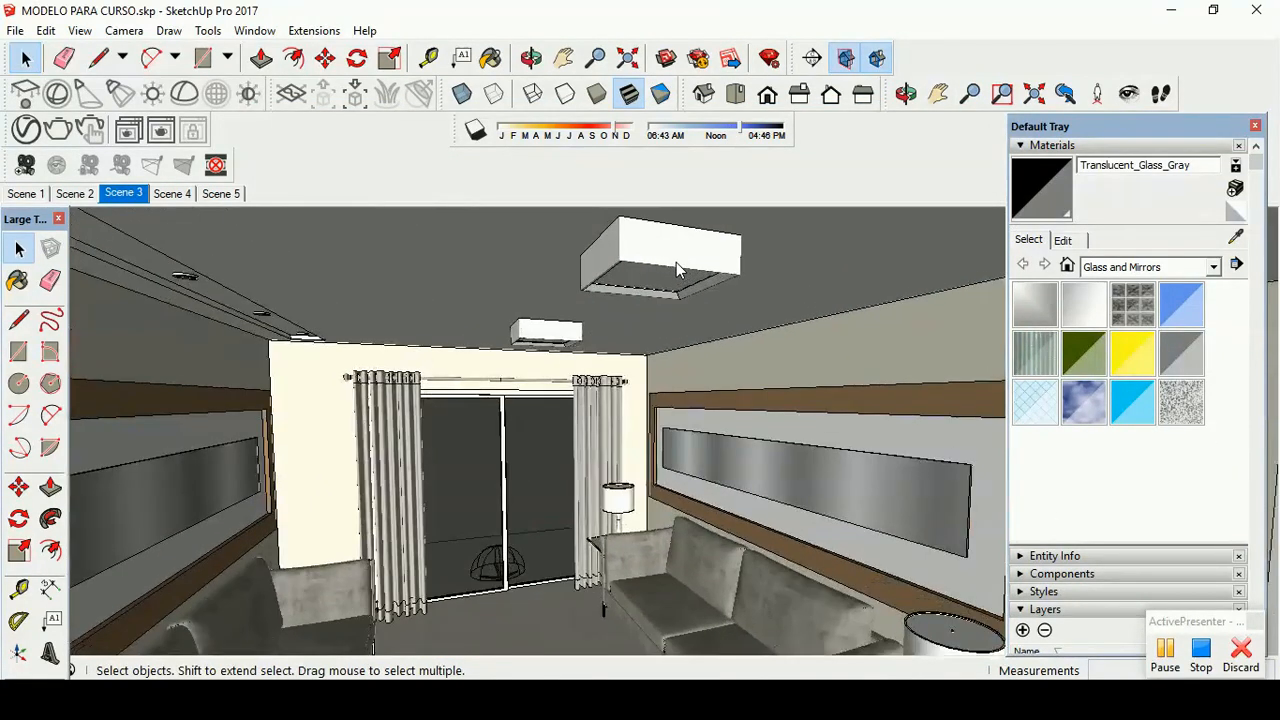
pyautogui.moveTo(676, 286); pyautogui.dragTo(641, 325, button='middle')
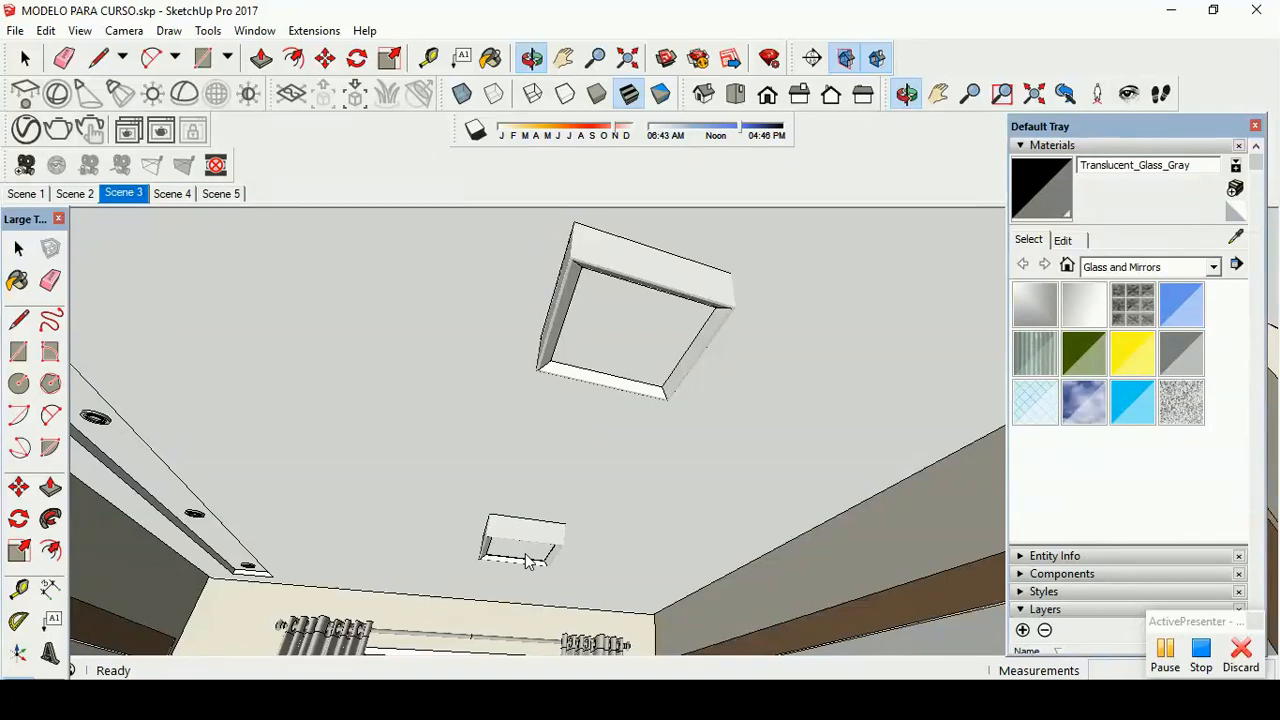
pyautogui.click(25, 95)
pyautogui.click(545, 362)
pyautogui.click(707, 324)
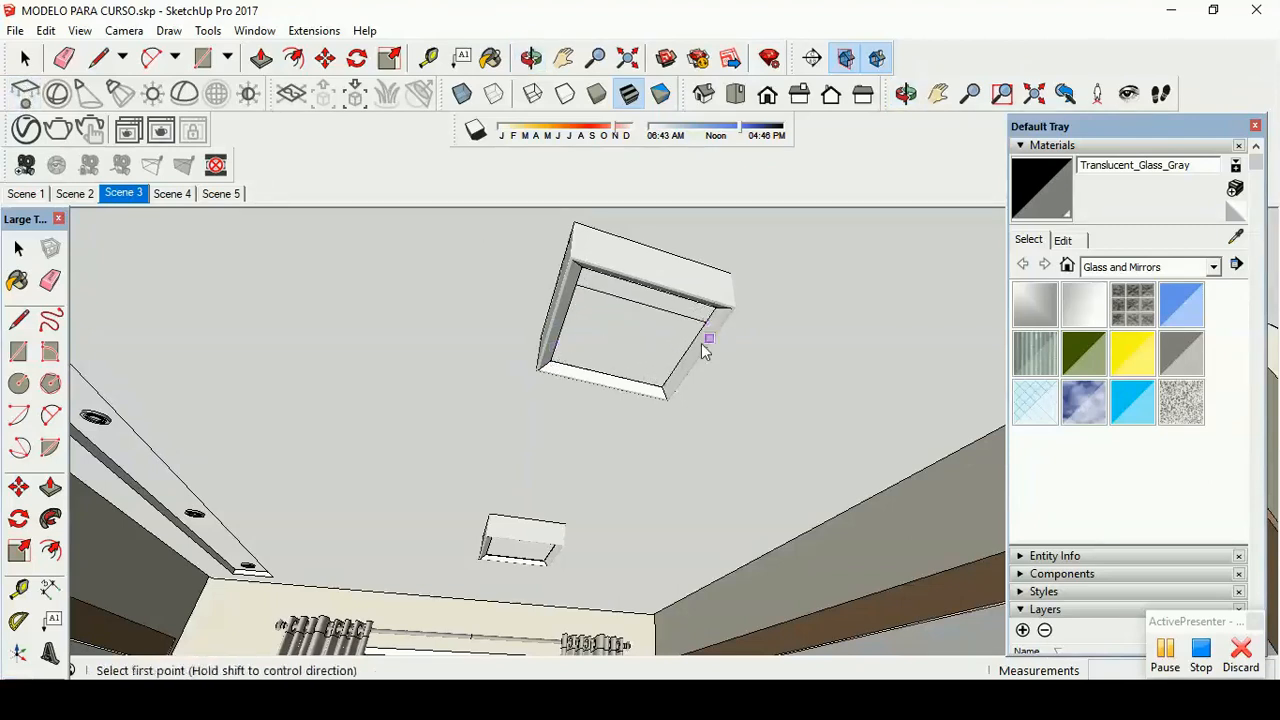
# Step: Scale the nearer fixture's rectangle light by about 1,18 along the red axis to fill the opening
pyautogui.click(25, 58)
pyautogui.click(656, 320)
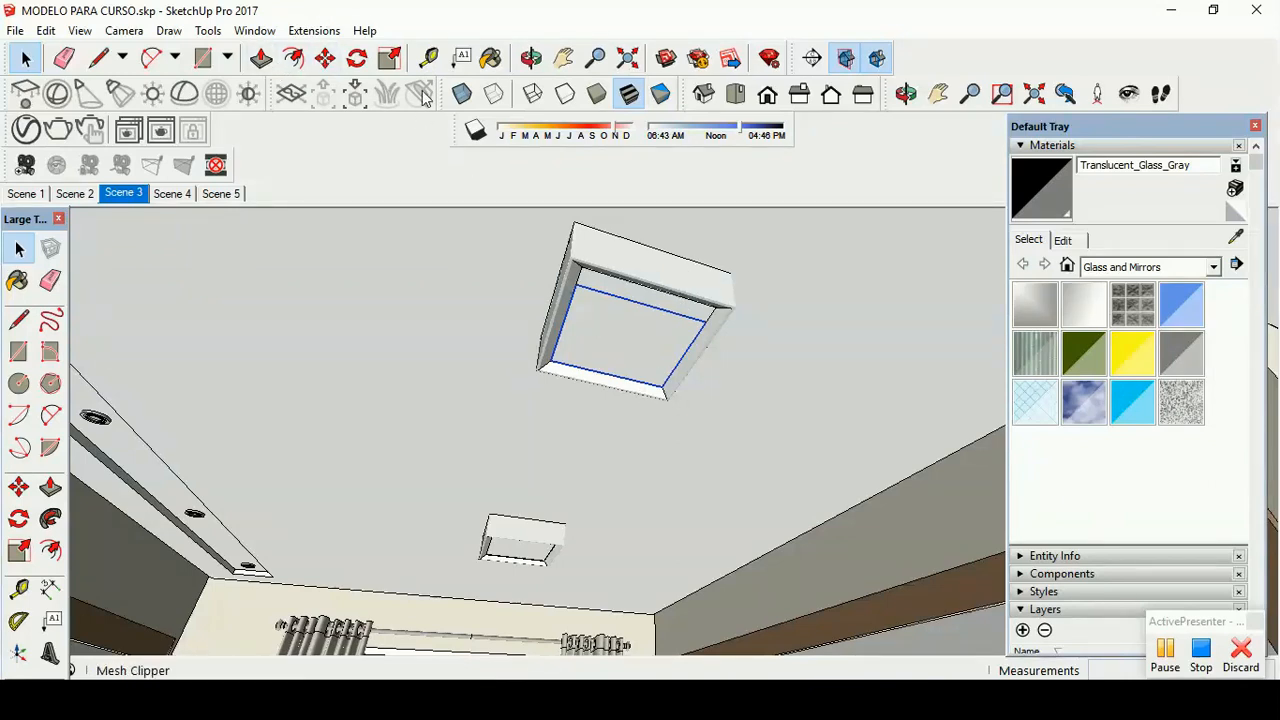
pyautogui.click(389, 57)
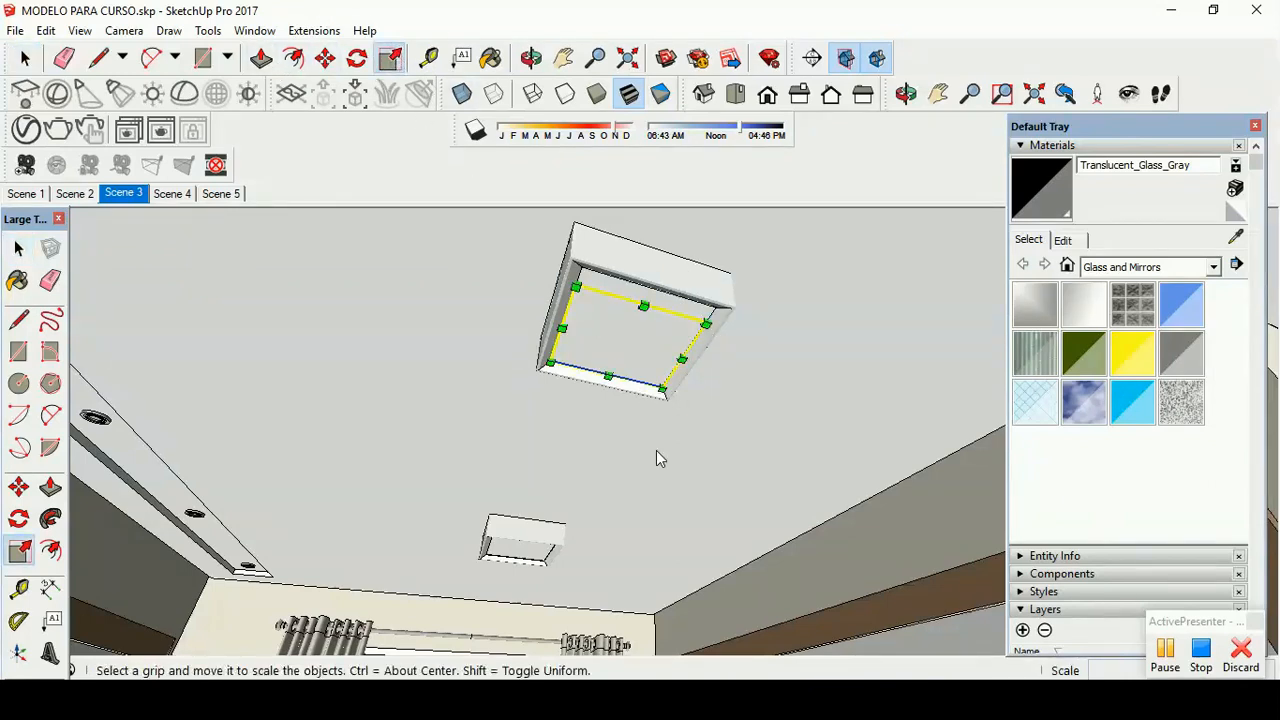
pyautogui.click(644, 305)
pyautogui.click(664, 302)
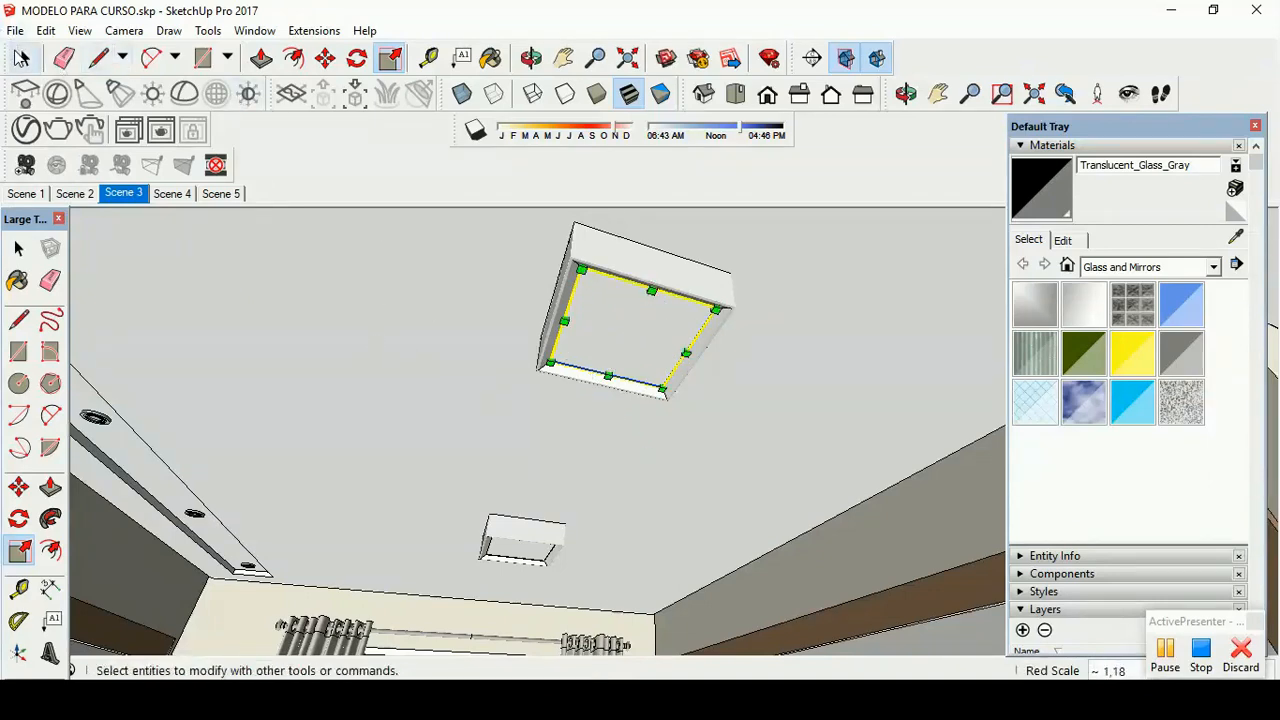
pyautogui.click(25, 58)
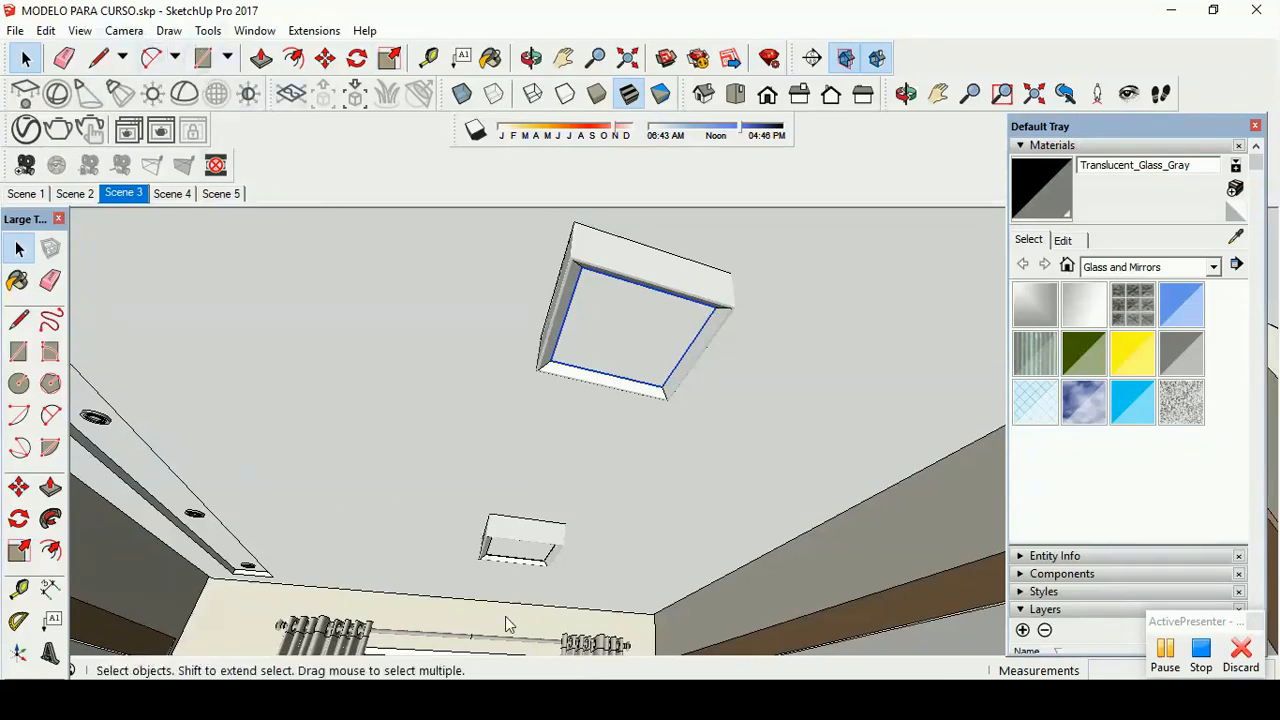
# Step: Draw a V-Ray rectangle light inside the opening of the second ceiling fixture near the curtained door
pyautogui.scroll(3, 505, 616)
pyautogui.moveTo(537, 558); pyautogui.dragTo(540, 449, button='middle')
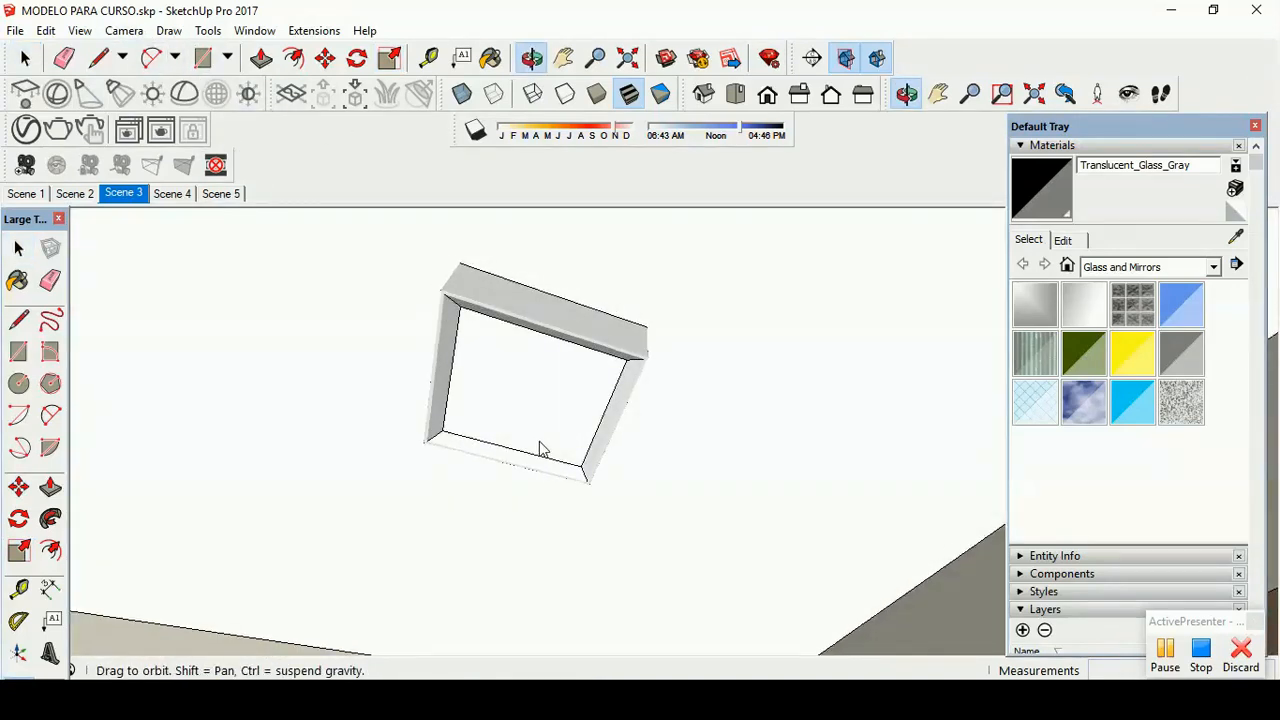
pyautogui.click(25, 94)
pyautogui.click(449, 441)
pyautogui.click(622, 371)
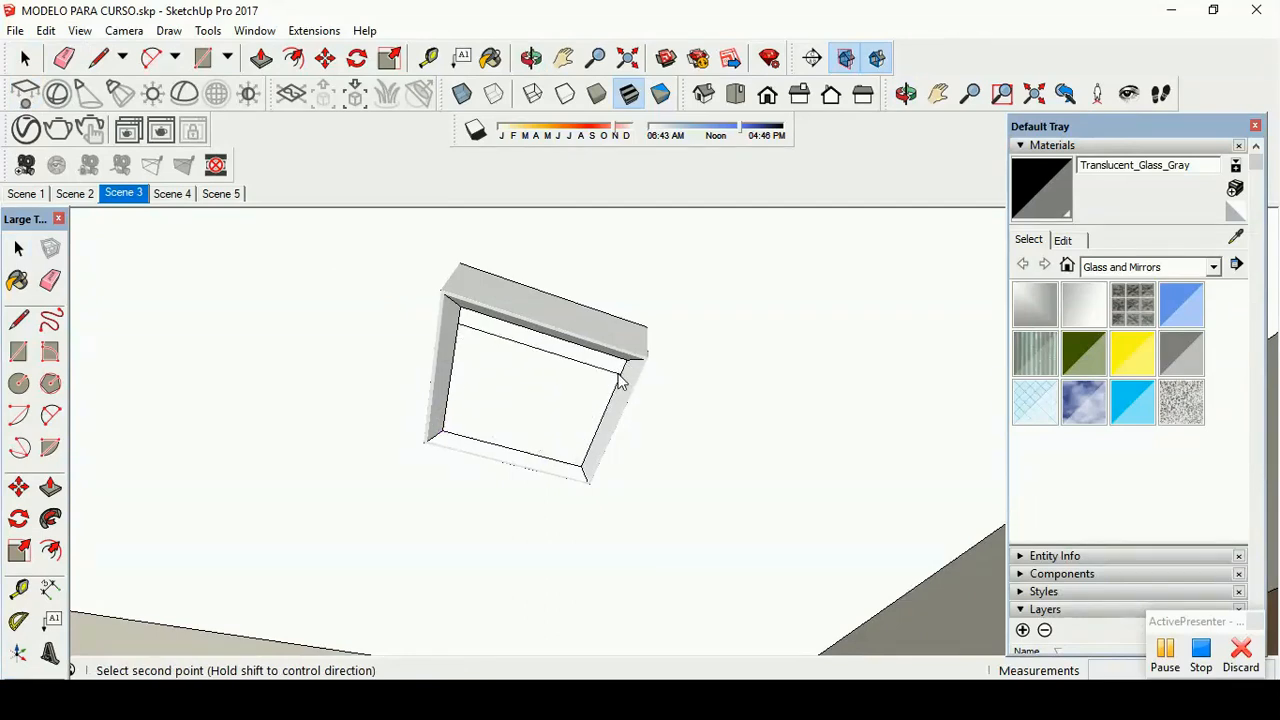
# Step: Scale the second fixture's rectangle light by about 1,15 along the red axis to fill its opening
pyautogui.click(25, 58)
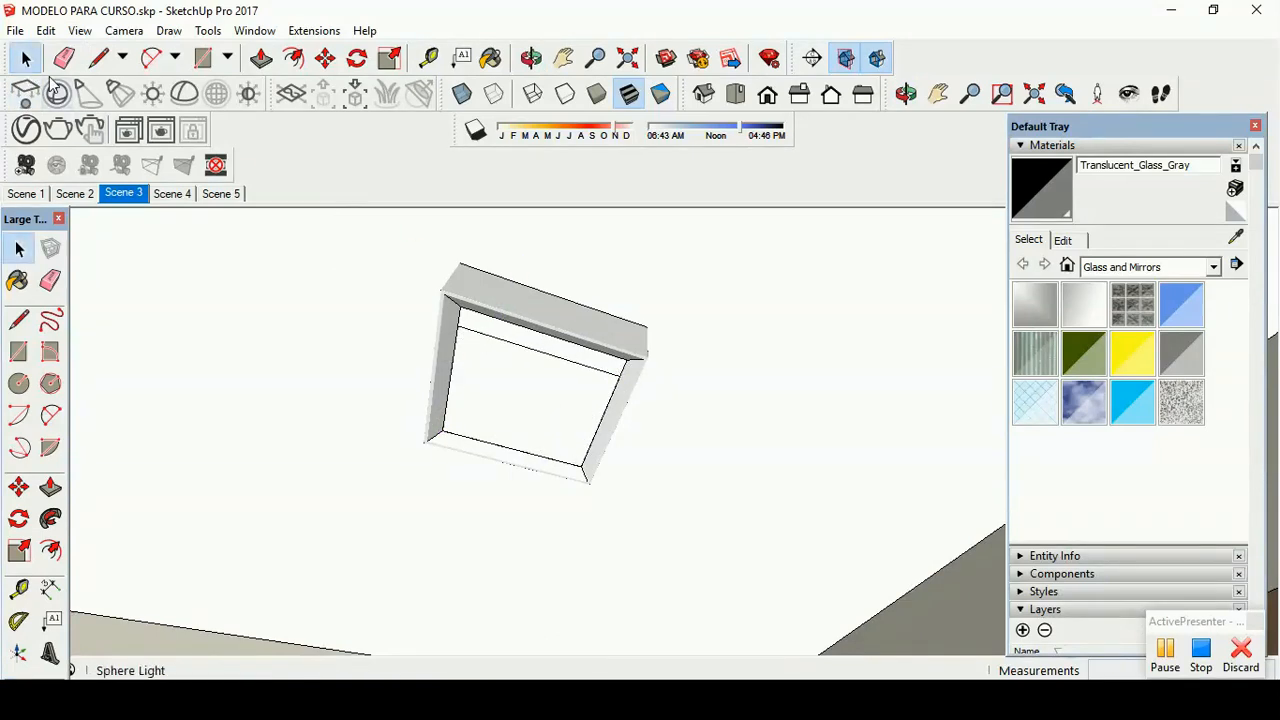
pyautogui.click(545, 407)
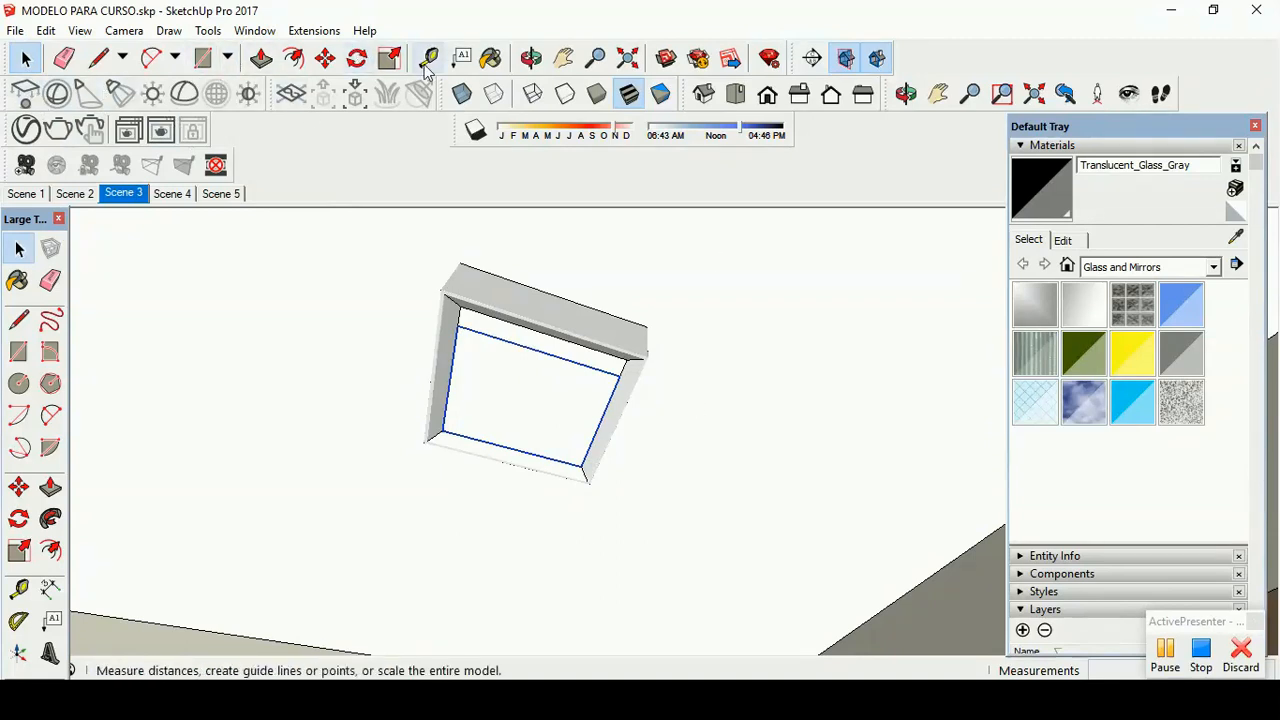
pyautogui.click(390, 57)
pyautogui.moveTo(542, 354); pyautogui.dragTo(547, 337)
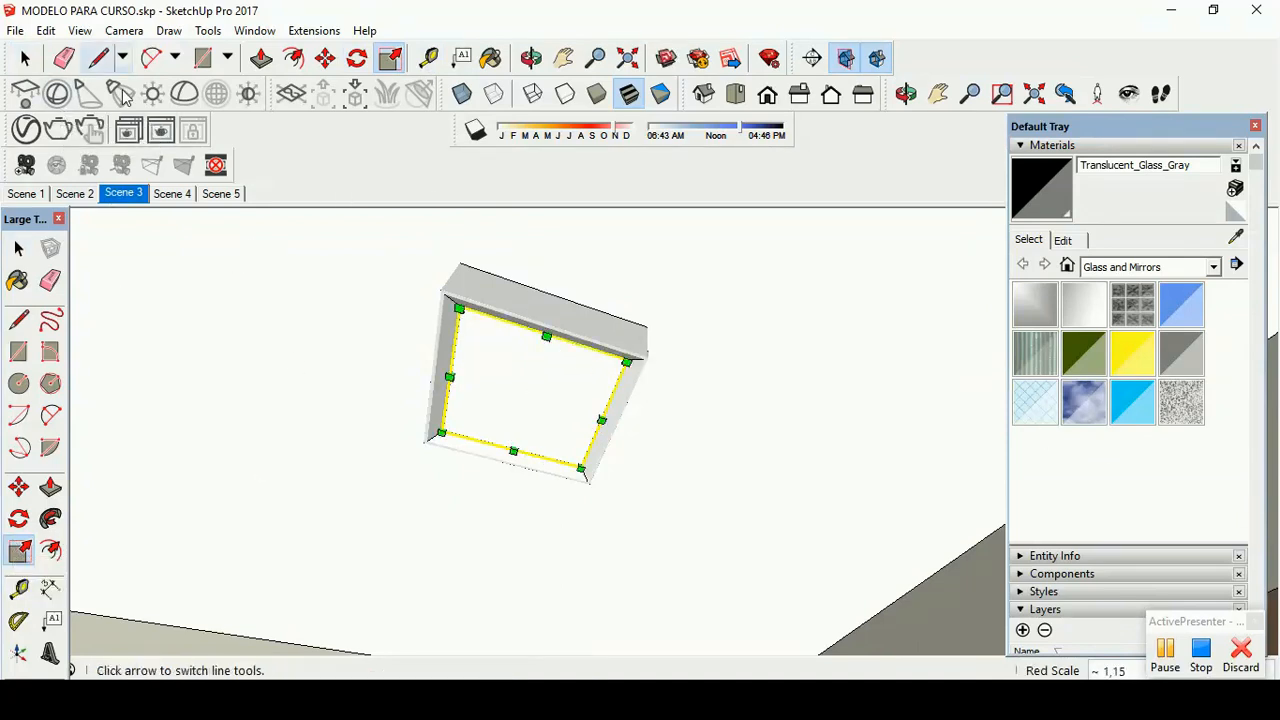
# Step: Return to Scene 3, run an interactive V-Ray render of it, and close the progress window to inspect the lighting
pyautogui.click(121, 194)
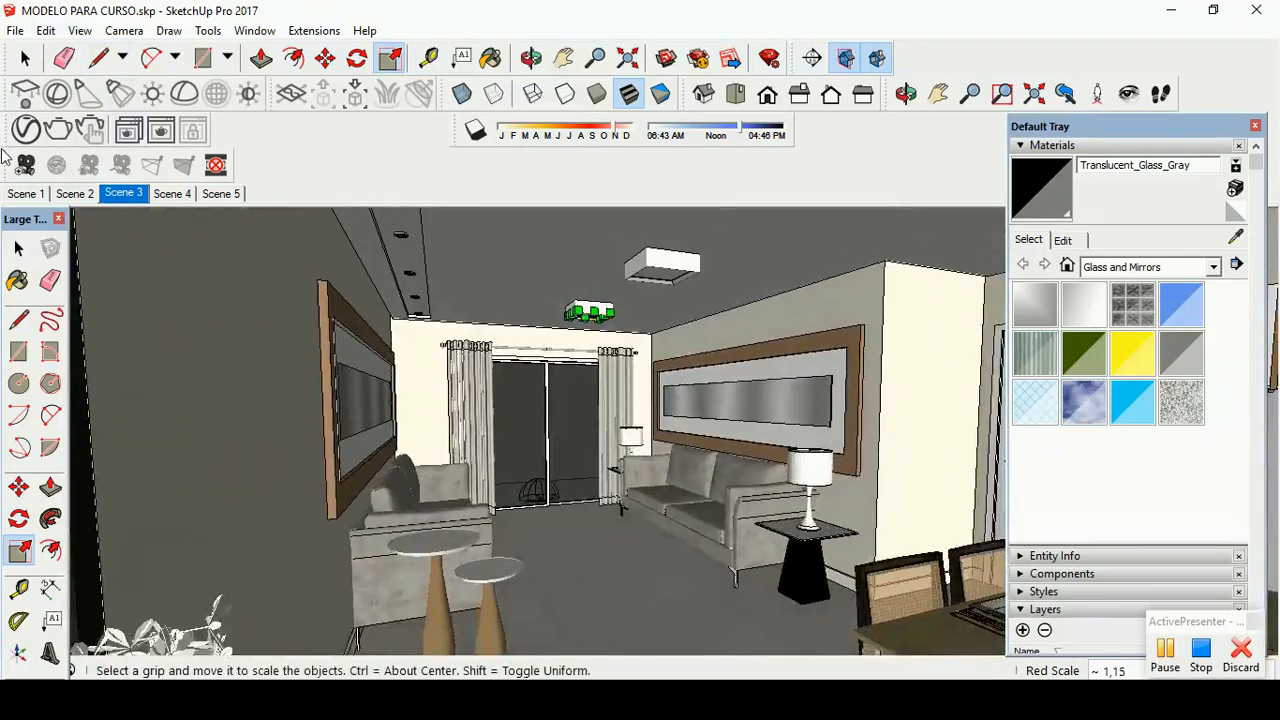
pyautogui.press('space')
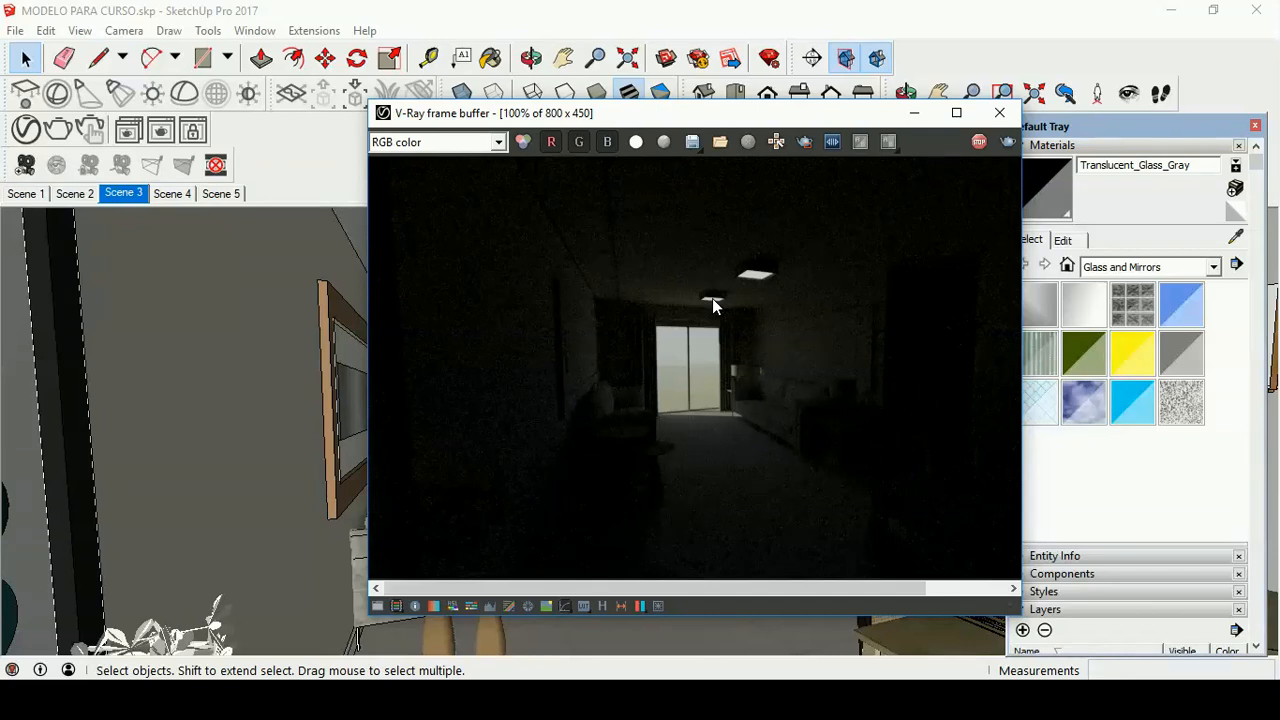
pyautogui.moveTo(710, 118); pyautogui.dragTo(935, 133)
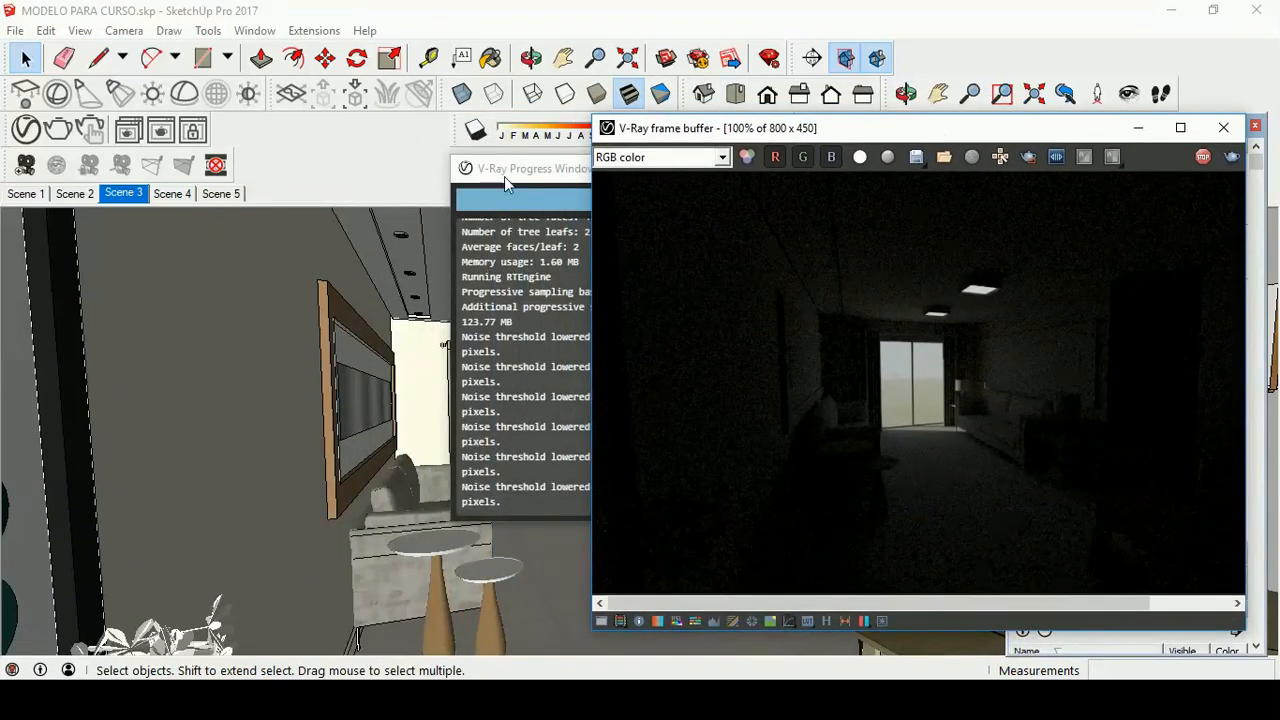
pyautogui.moveTo(512, 168); pyautogui.dragTo(330, 201)
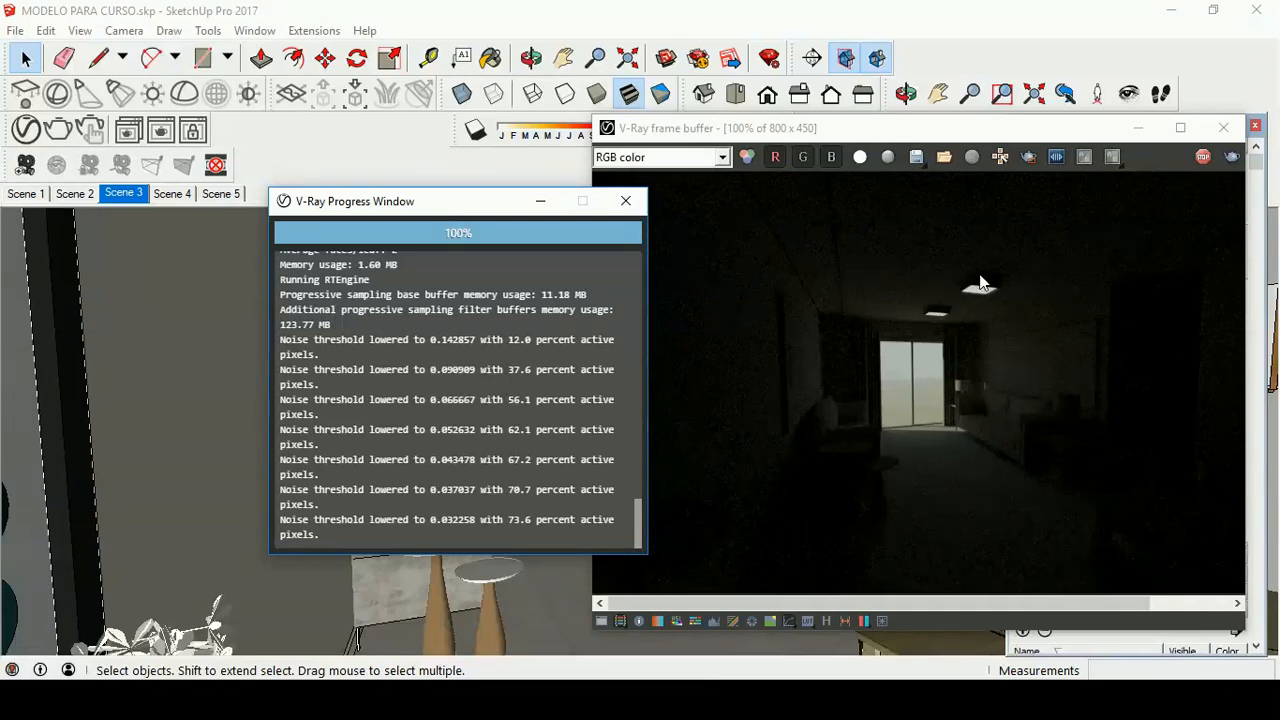
pyautogui.click(625, 201)
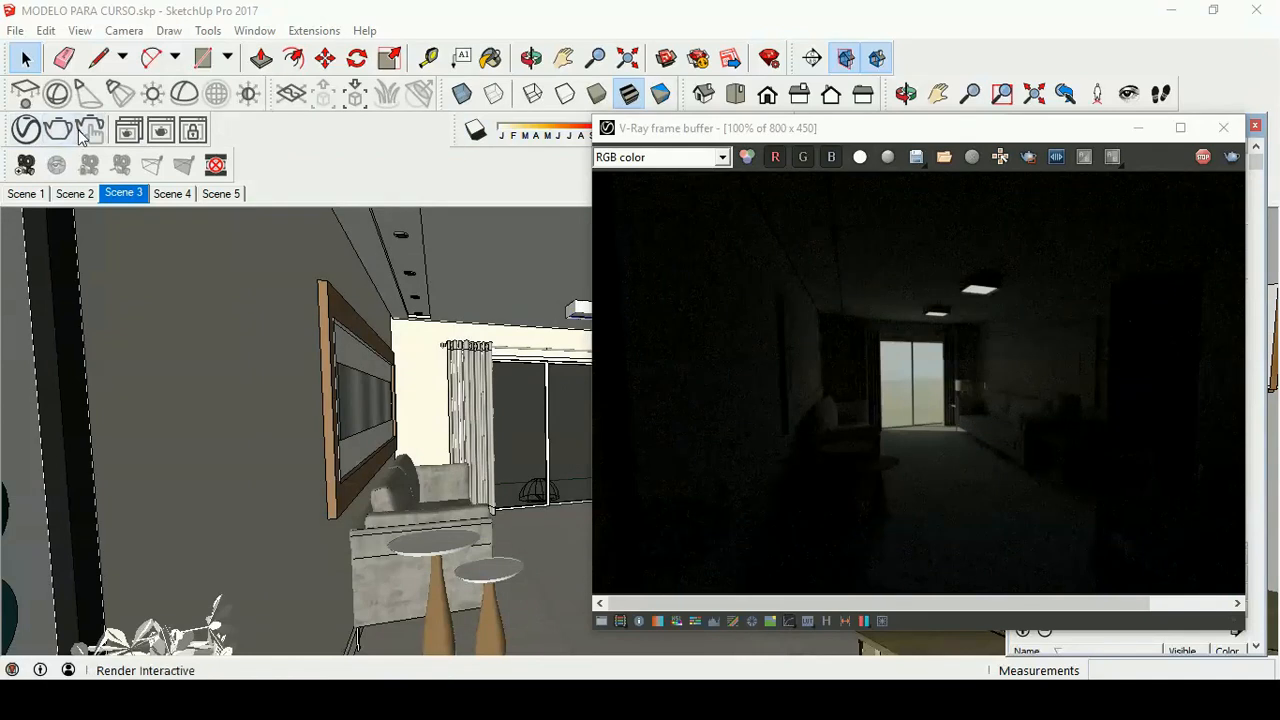
# Step: Open the V-Ray camera render settings and examine the Standard Camera's film sensitivity, aperture and shutter speed controls
pyautogui.click(28, 133)
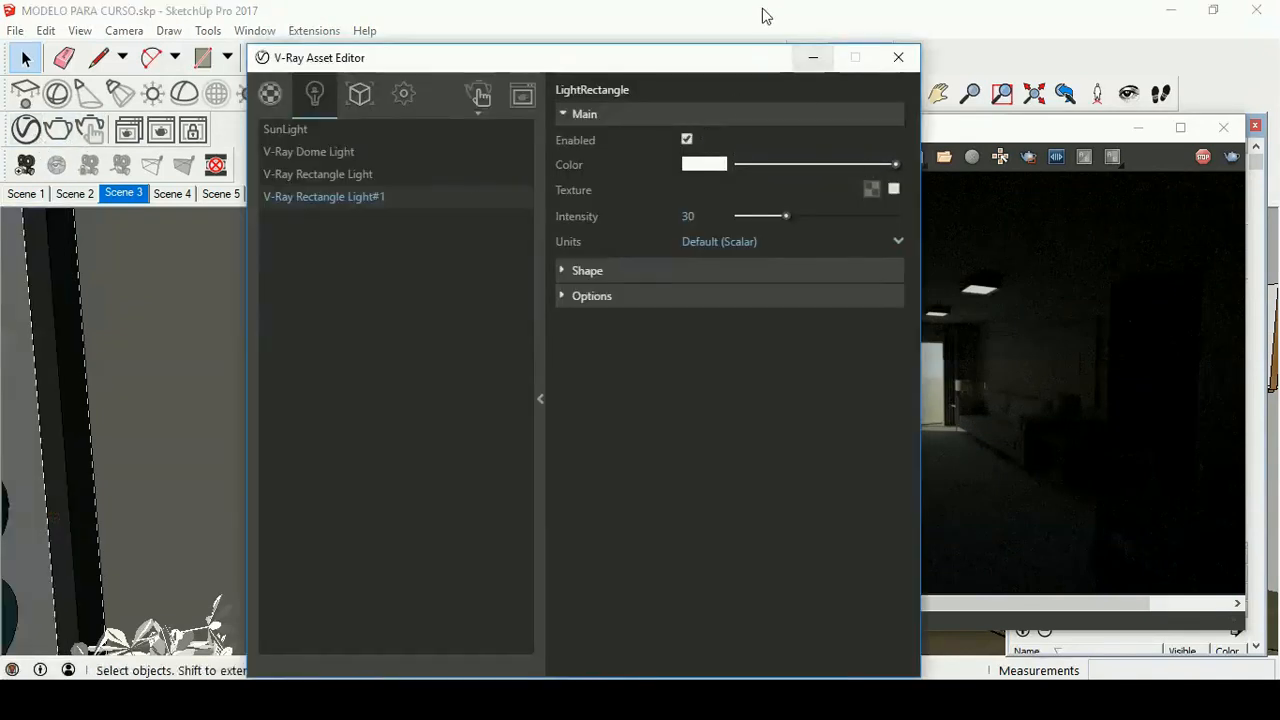
pyautogui.moveTo(710, 63); pyautogui.dragTo(447, 82)
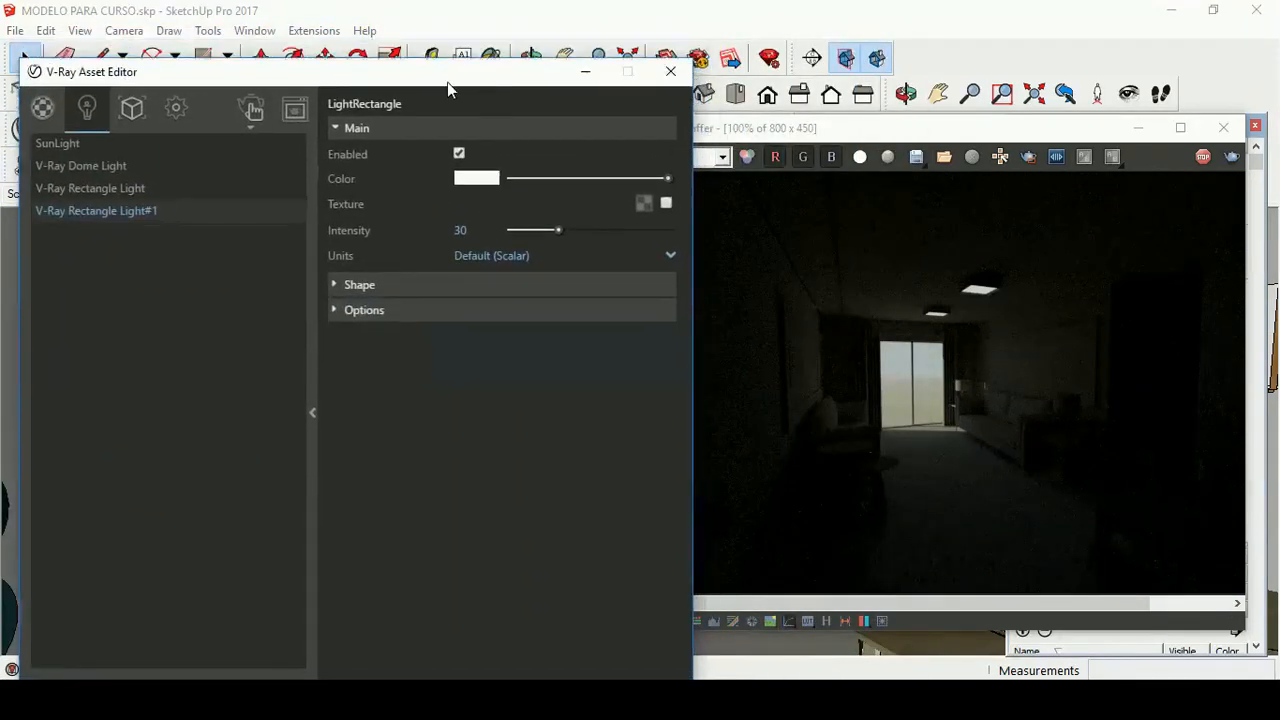
pyautogui.click(175, 108)
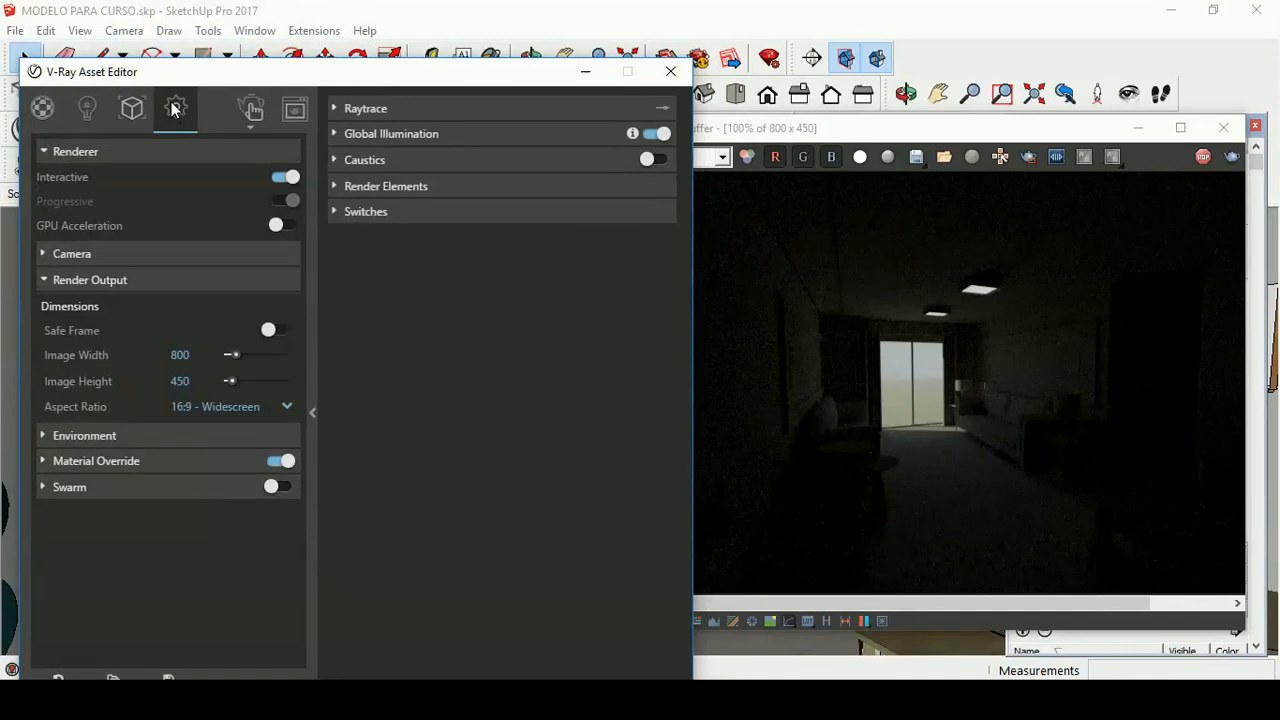
pyautogui.click(87, 254)
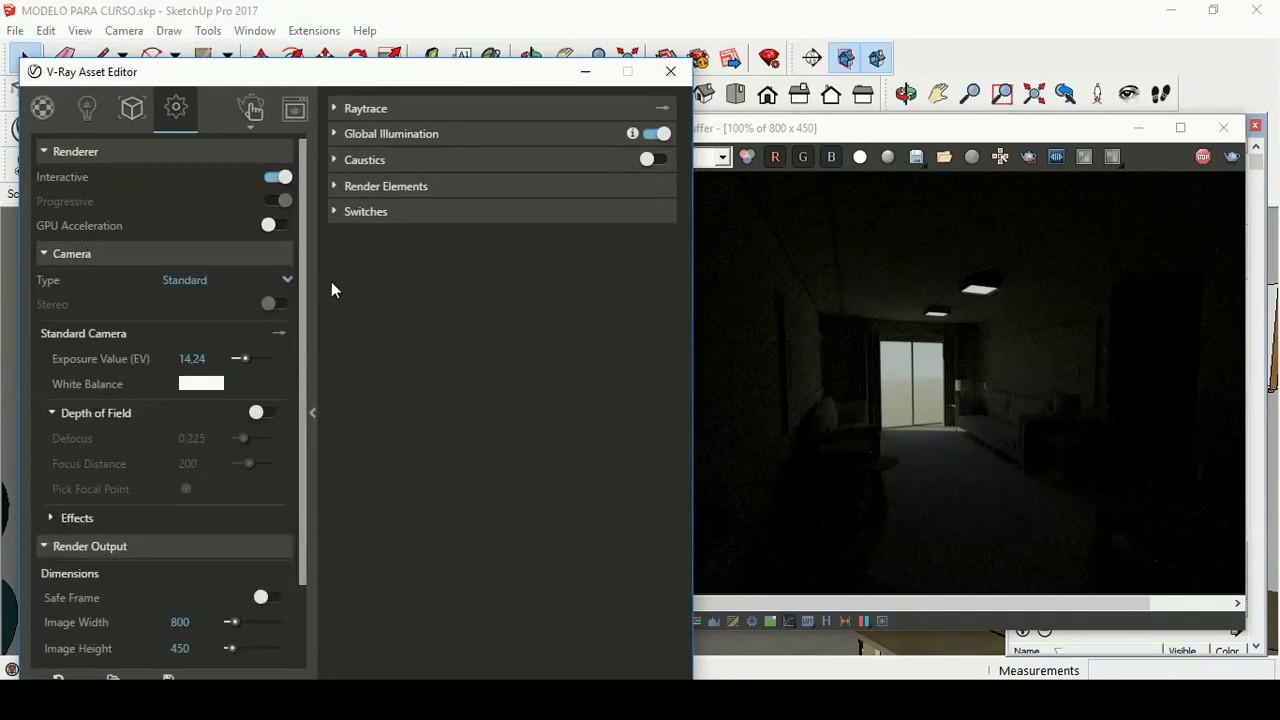
pyautogui.click(279, 335)
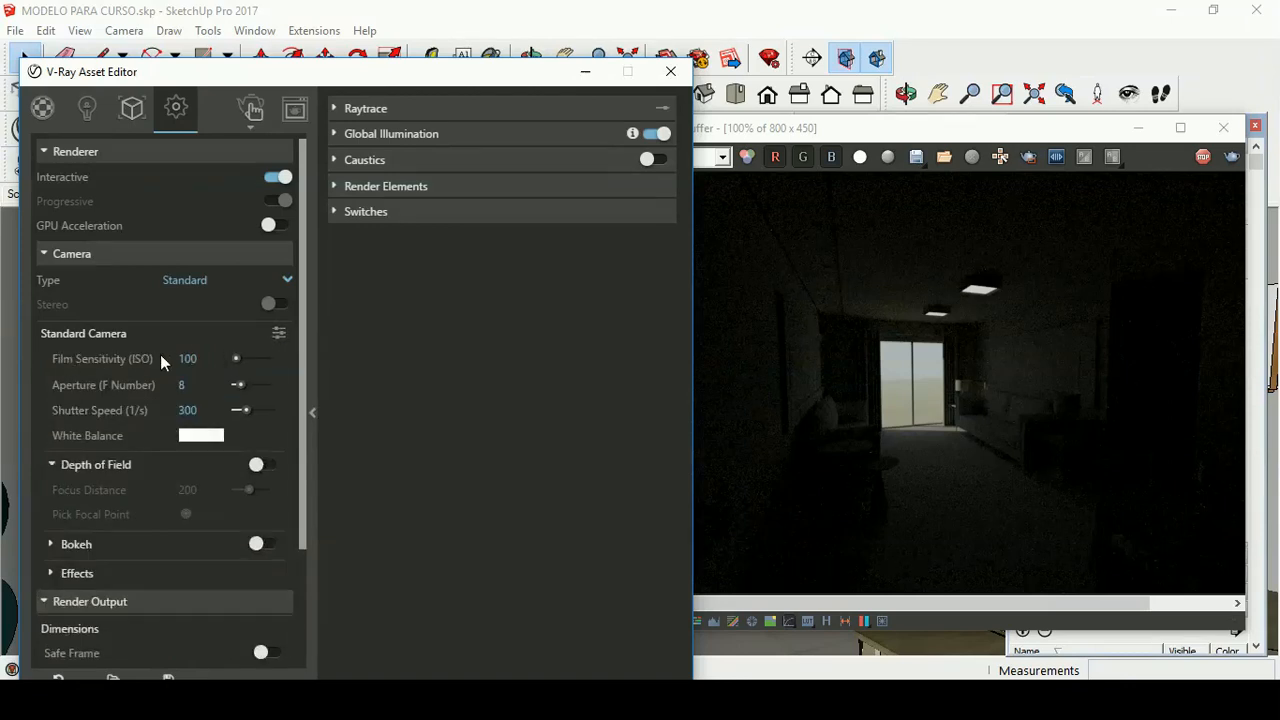
pyautogui.click(279, 333)
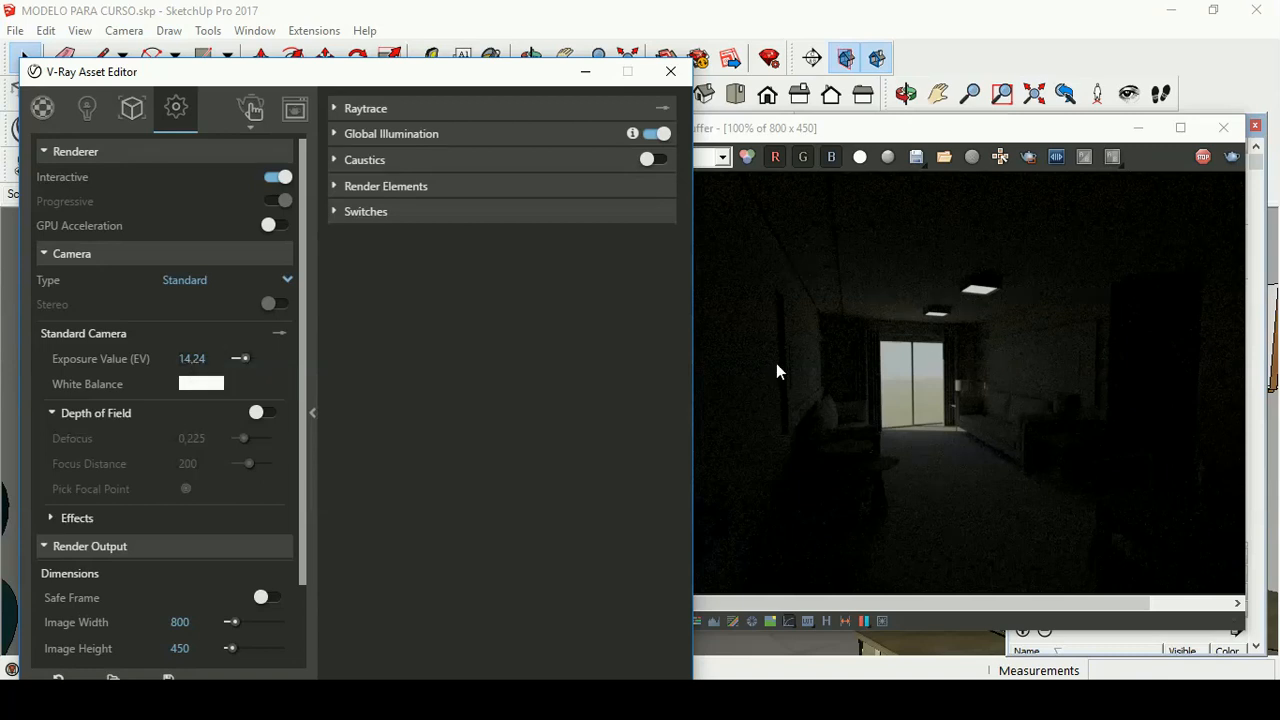
# Step: Try an exposure value of 10 for the Standard Camera in the interactive render
pyautogui.click(195, 358)
pyautogui.write('10')
pyautogui.press('Return')
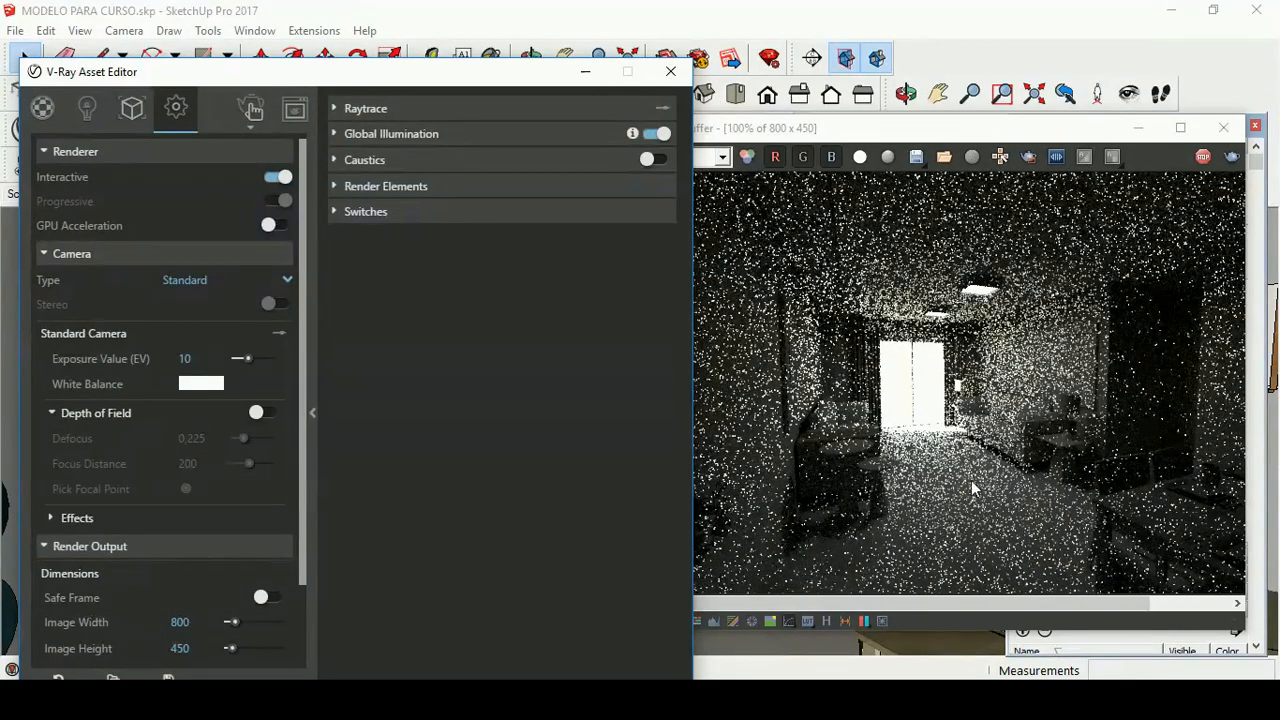
# Step: Set the Standard Camera's exposure value to 12
pyautogui.click(201, 367)
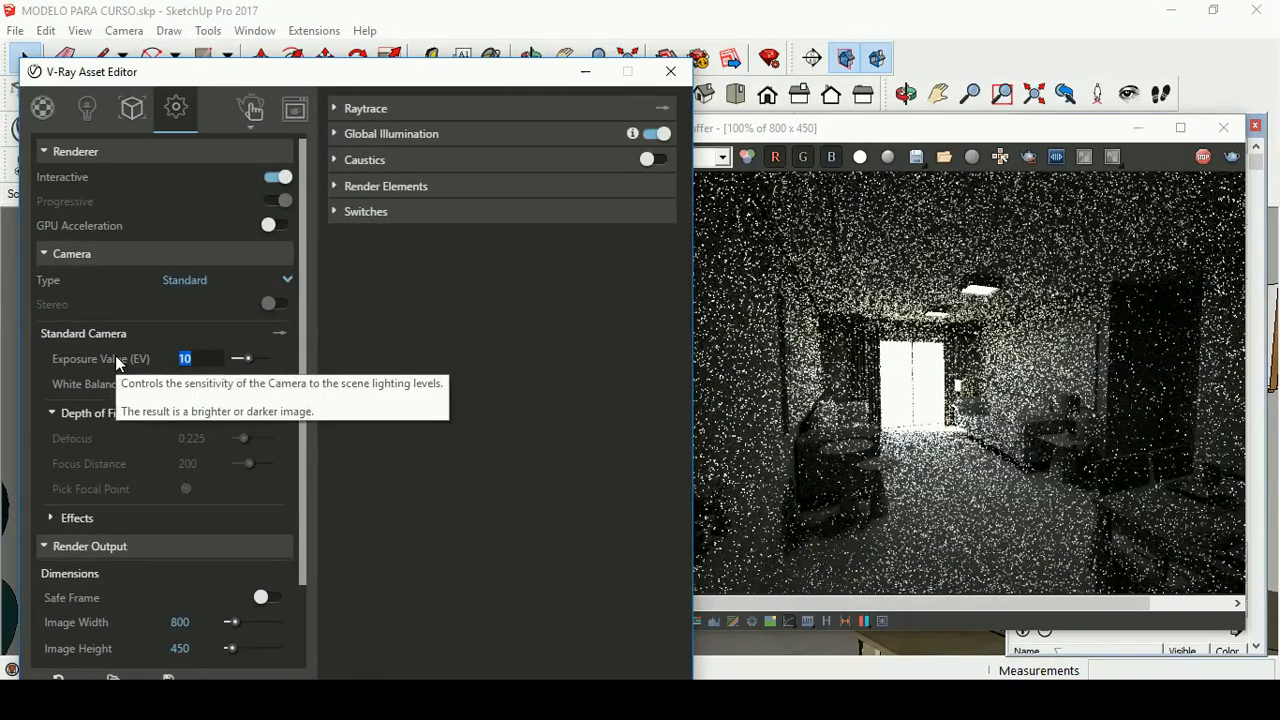
pyautogui.write('12')
pyautogui.press('Return')
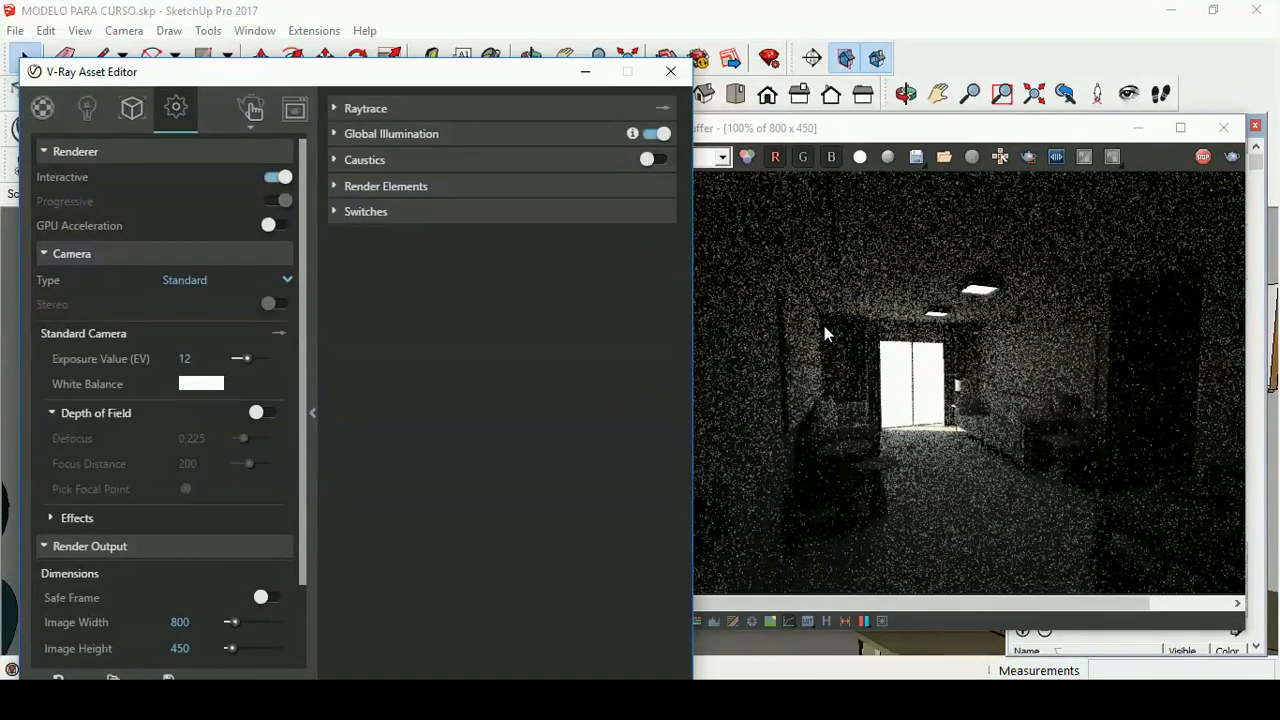
pyautogui.click(1076, 699)
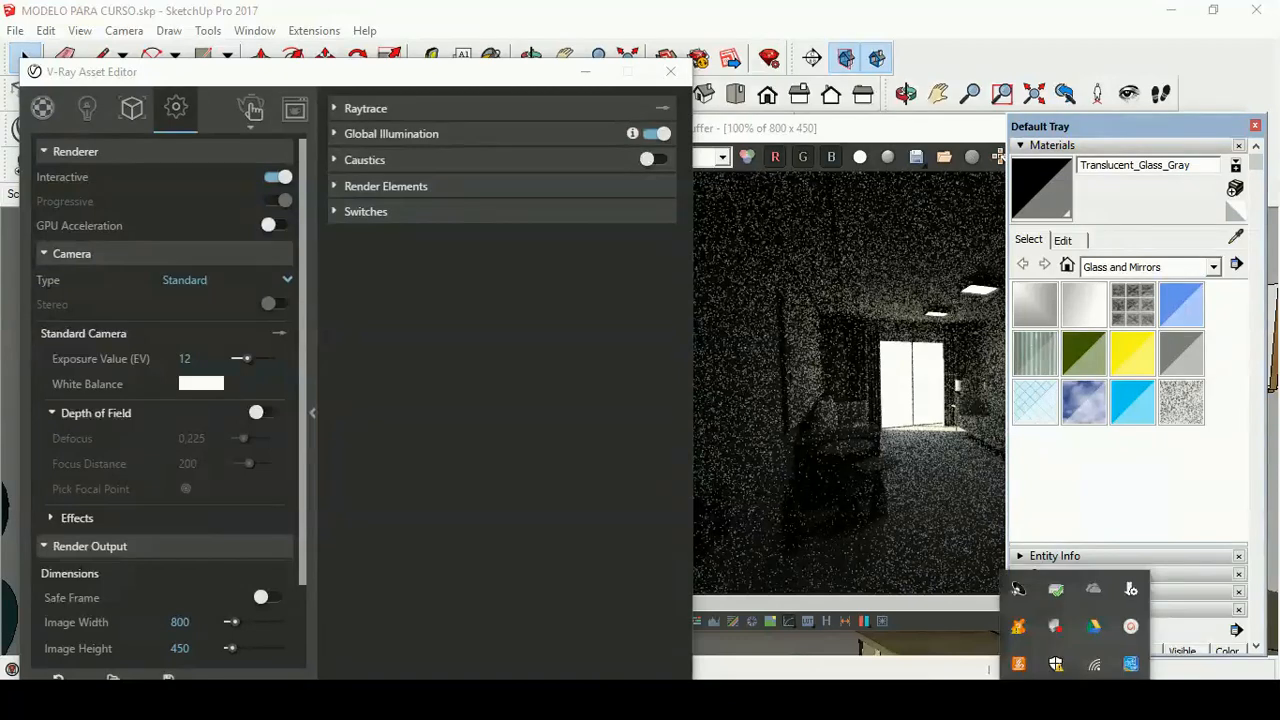
pyautogui.click(1130, 626)
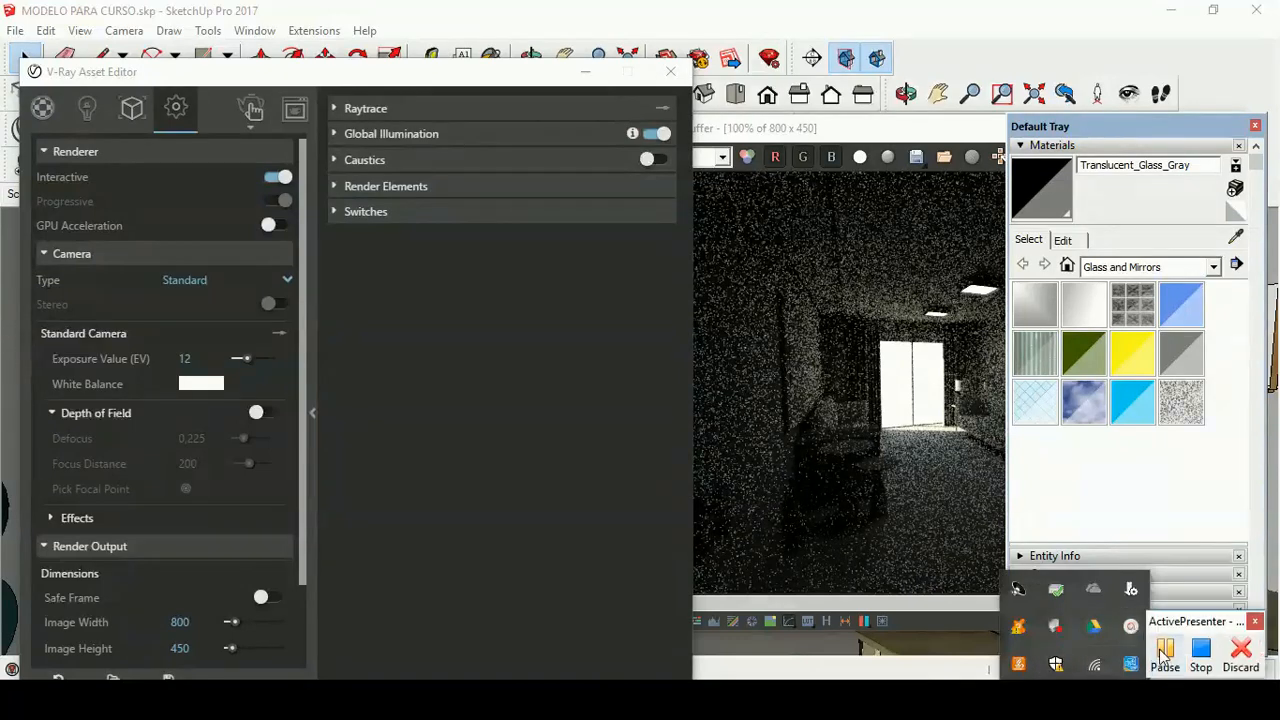
pyautogui.click(1165, 652)
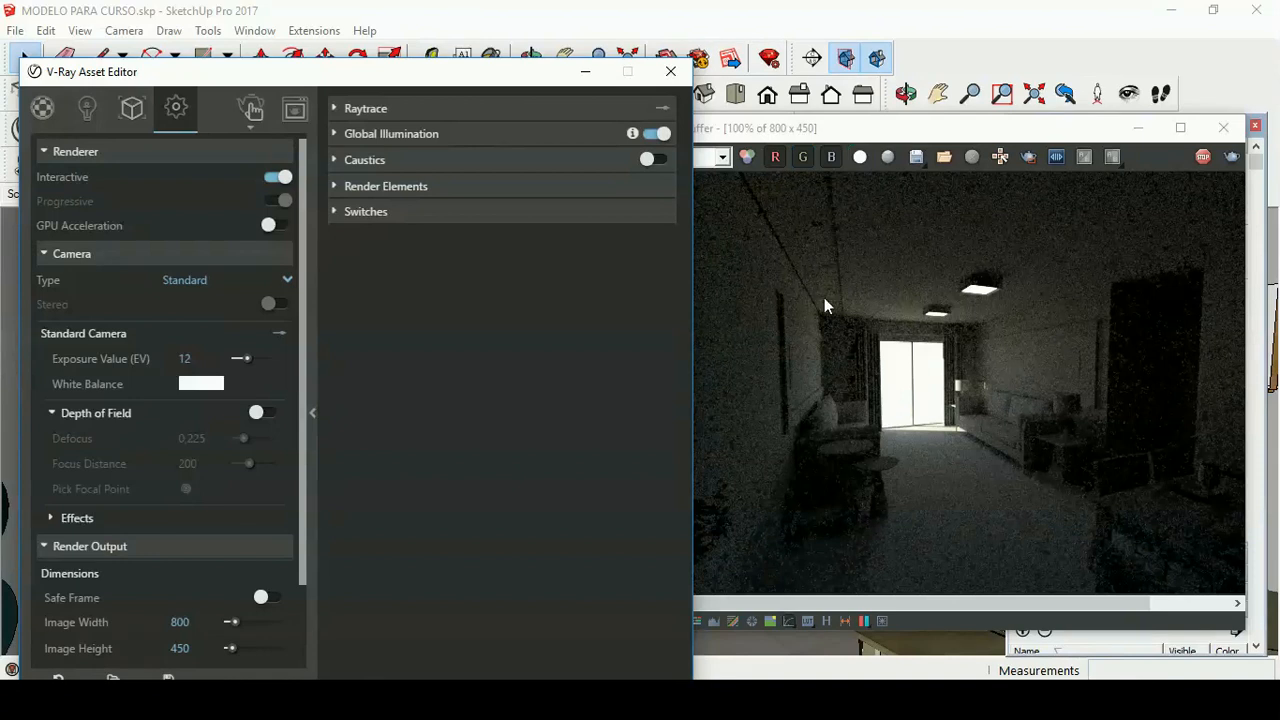
# Step: Close the render settings, stop the interactive render and close the frame buffer to return to the model
pyautogui.click(670, 71)
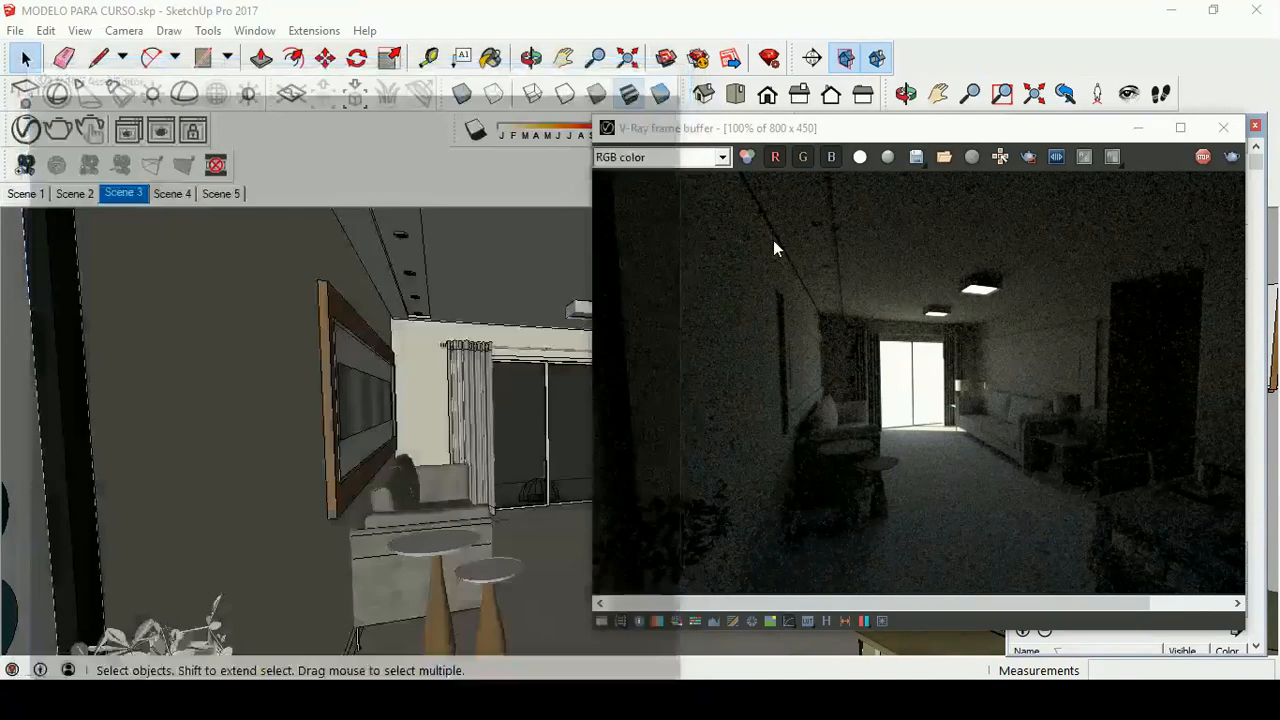
pyautogui.click(1203, 157)
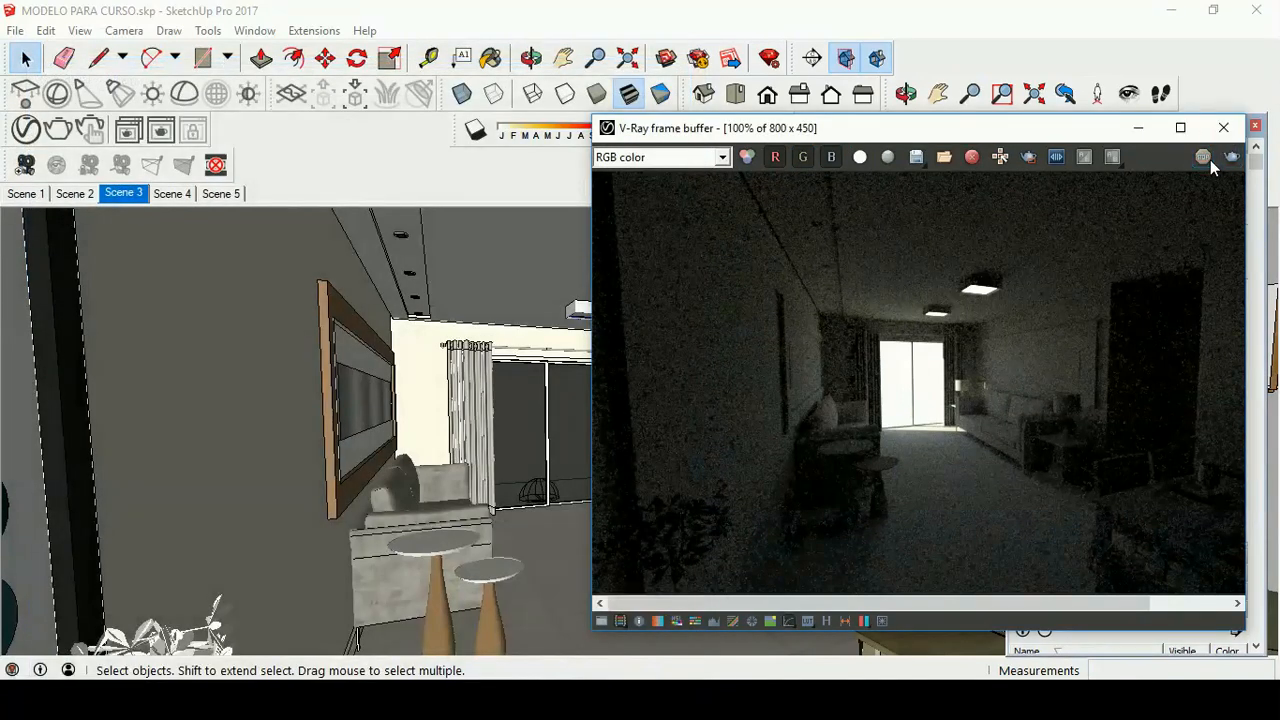
pyautogui.click(1237, 134)
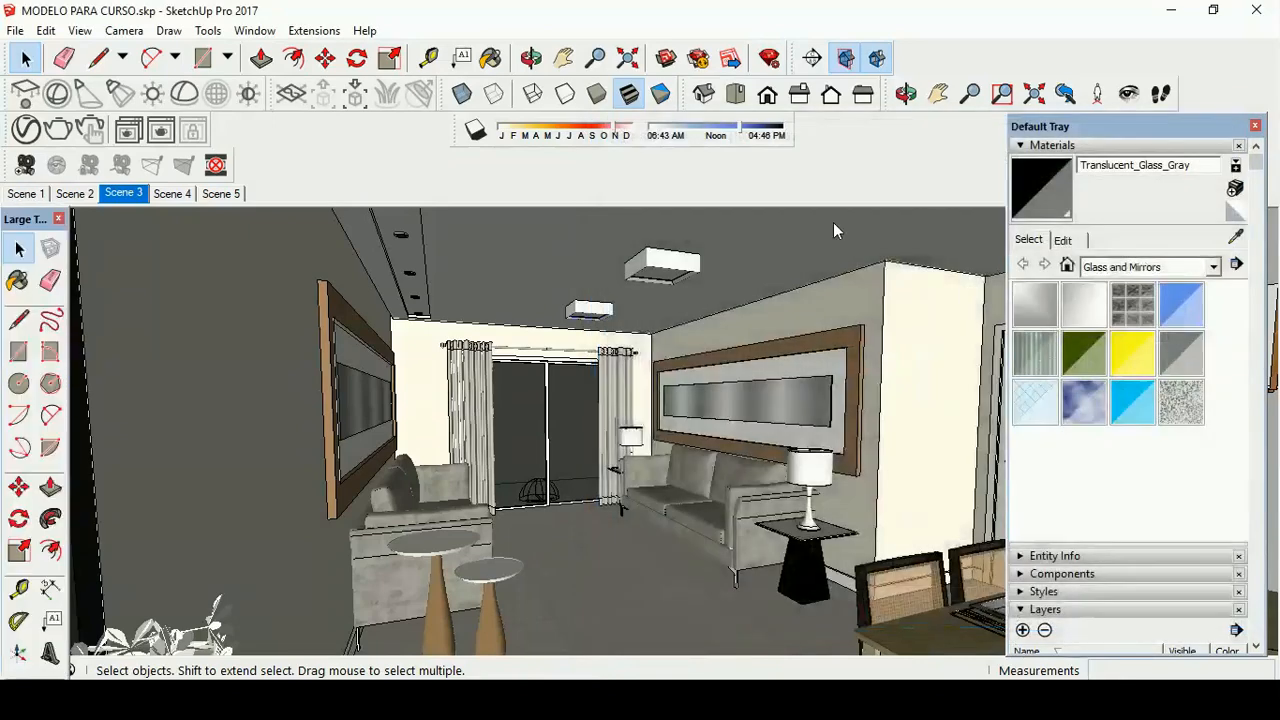
# Step: Open the ceiling group and, inside it, the round recessed spotlight nearest the curtained wall for editing
pyautogui.press('o')
pyautogui.moveTo(378, 428); pyautogui.dragTo(397, 391, button='middle')
pyautogui.moveTo(421, 327); pyautogui.dragTo(495, 484, button='middle')
pyautogui.moveTo(478, 303); pyautogui.dragTo(508, 470, button='middle')
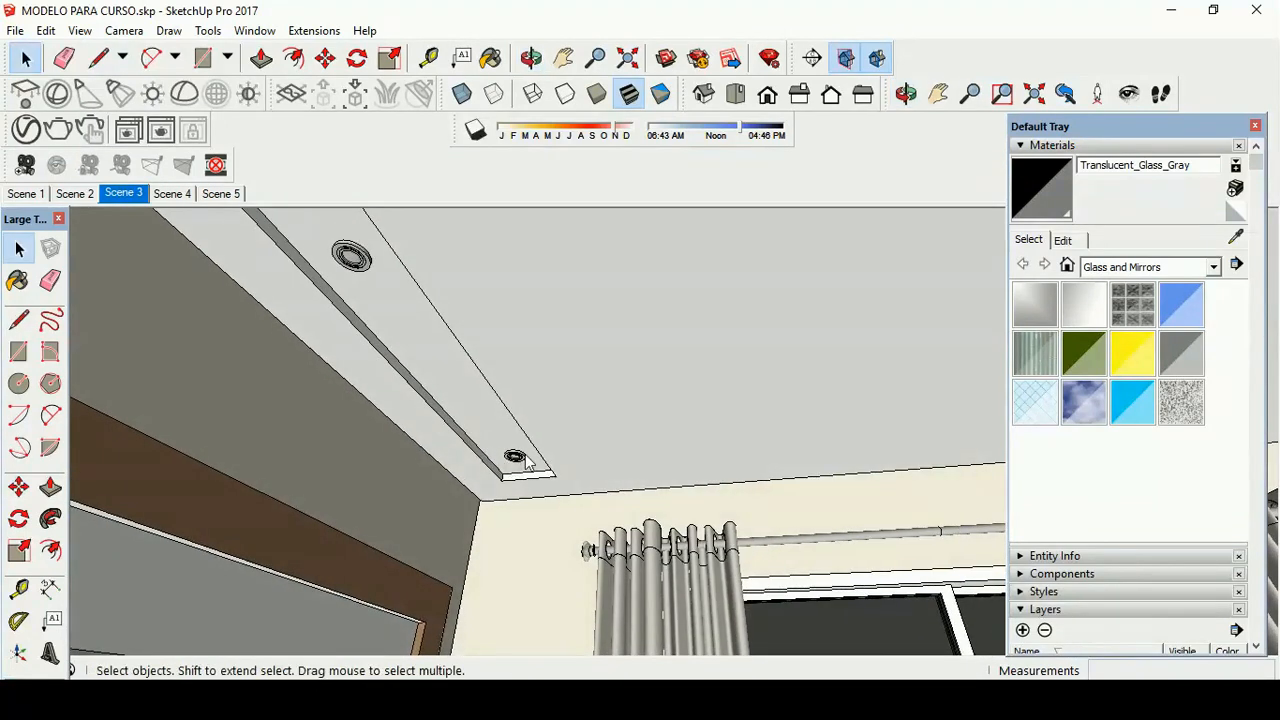
pyautogui.click(514, 457)
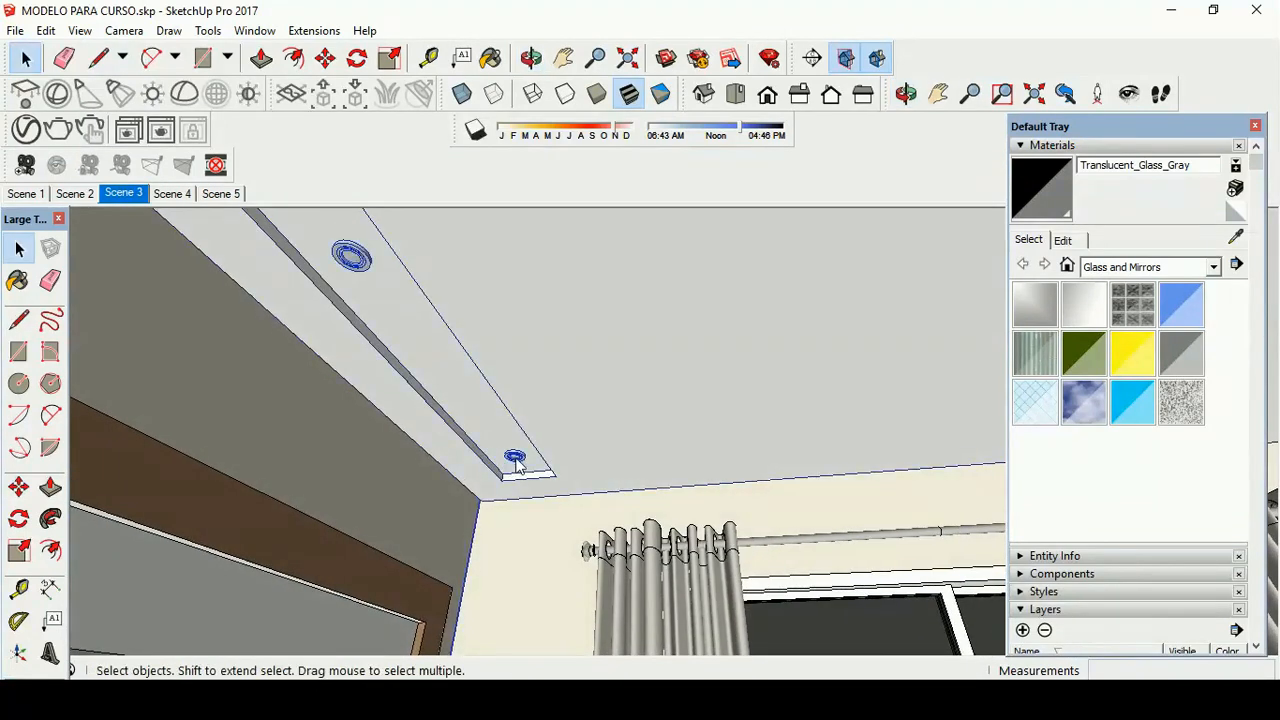
pyautogui.doubleClick(541, 412)
pyautogui.click(514, 458)
pyautogui.keyDown('shift'); pyautogui.click(355, 259); pyautogui.keyUp('shift')
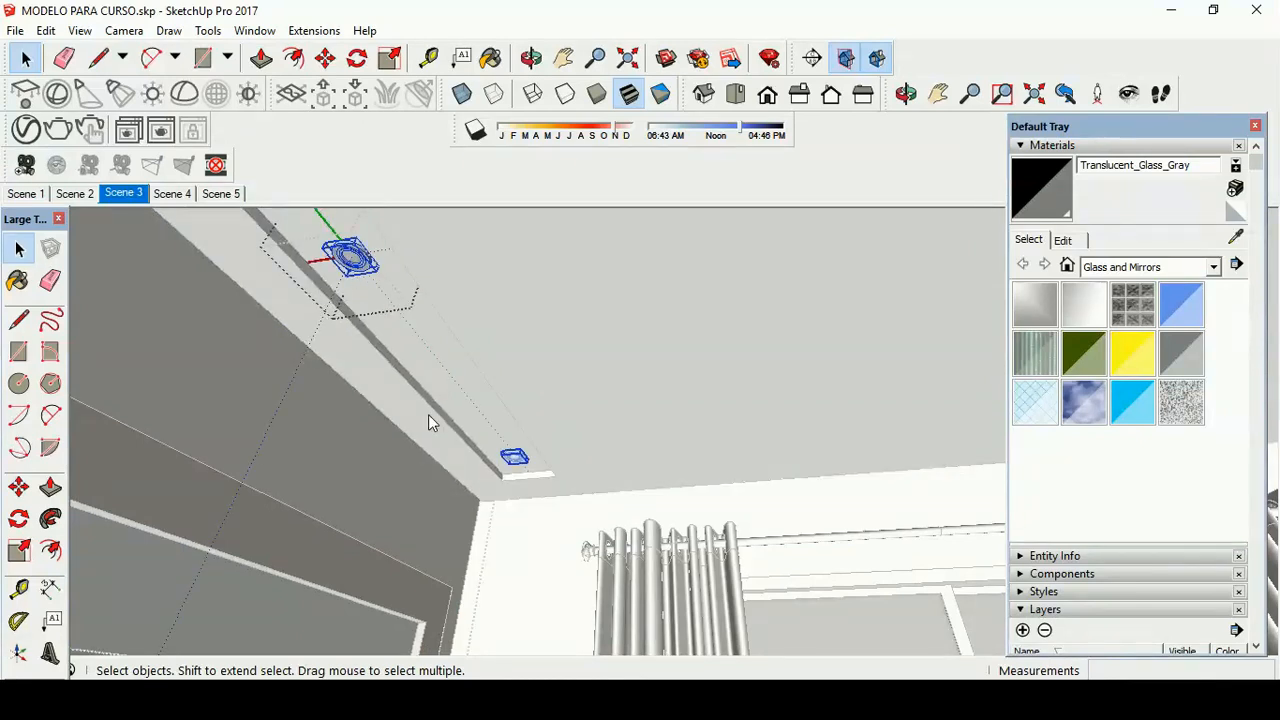
pyautogui.click(510, 459)
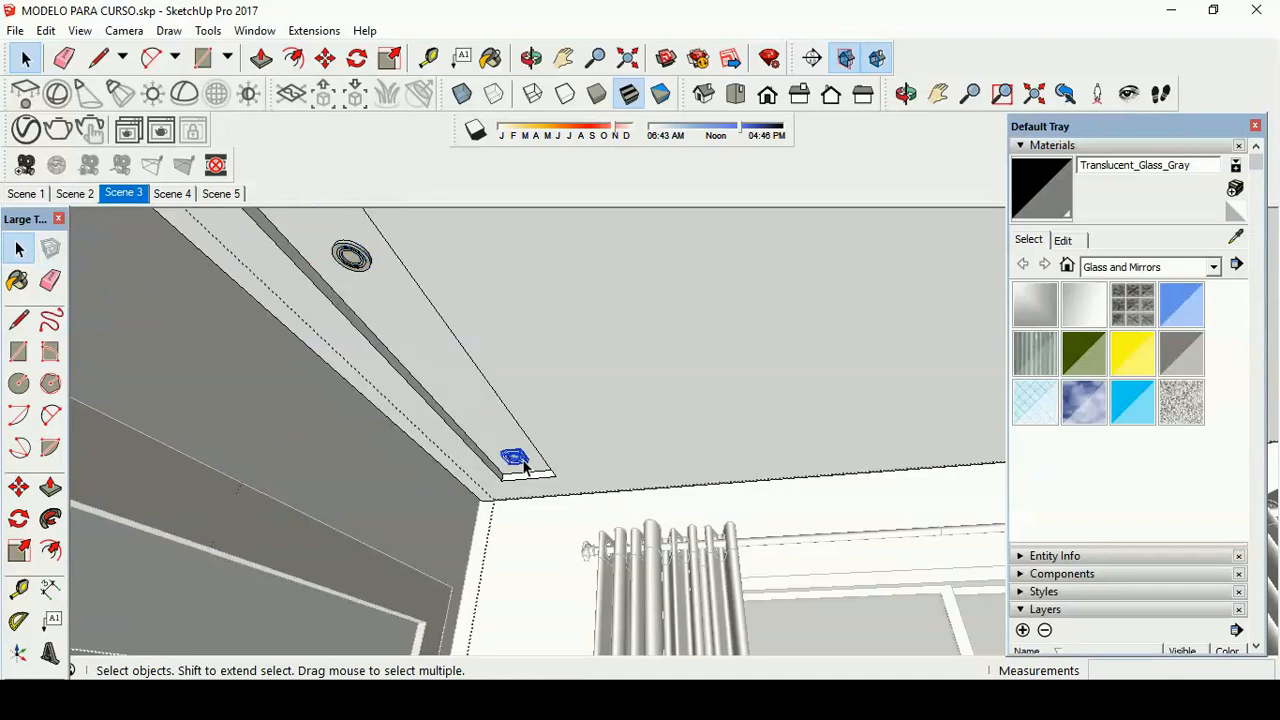
pyautogui.click(512, 460)
pyautogui.scroll(4, 514, 465)
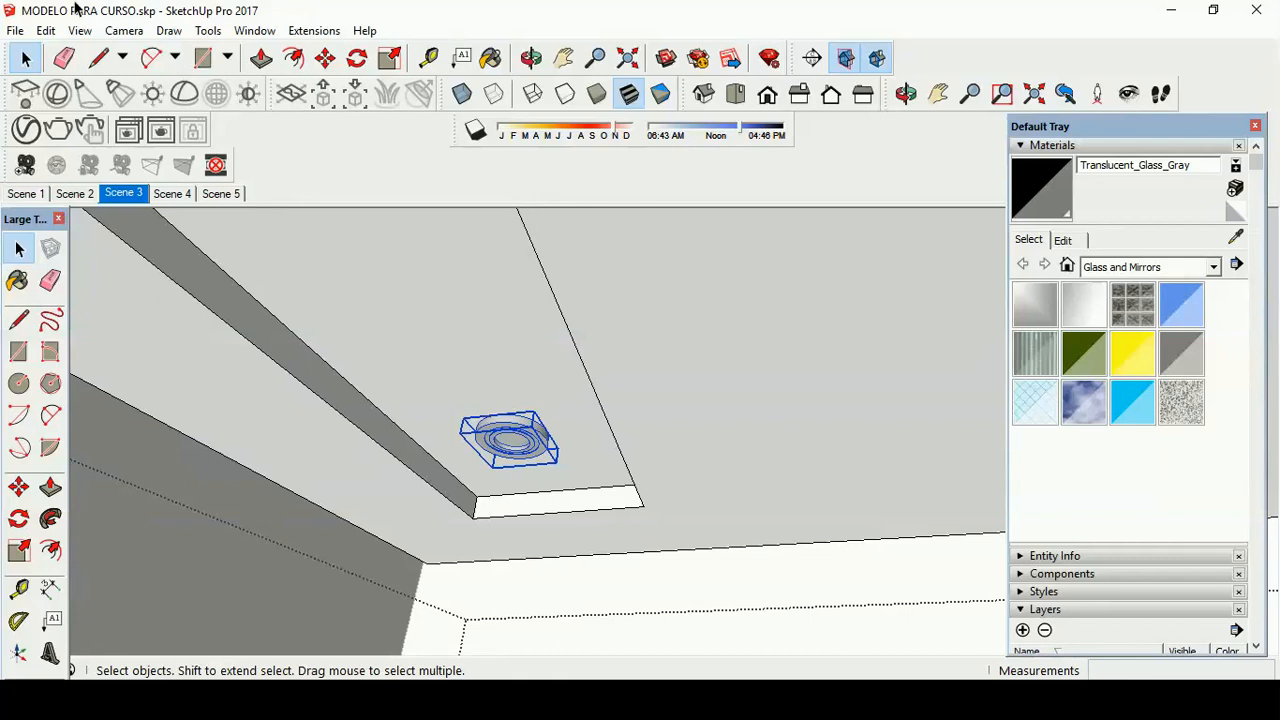
pyautogui.doubleClick(512, 446)
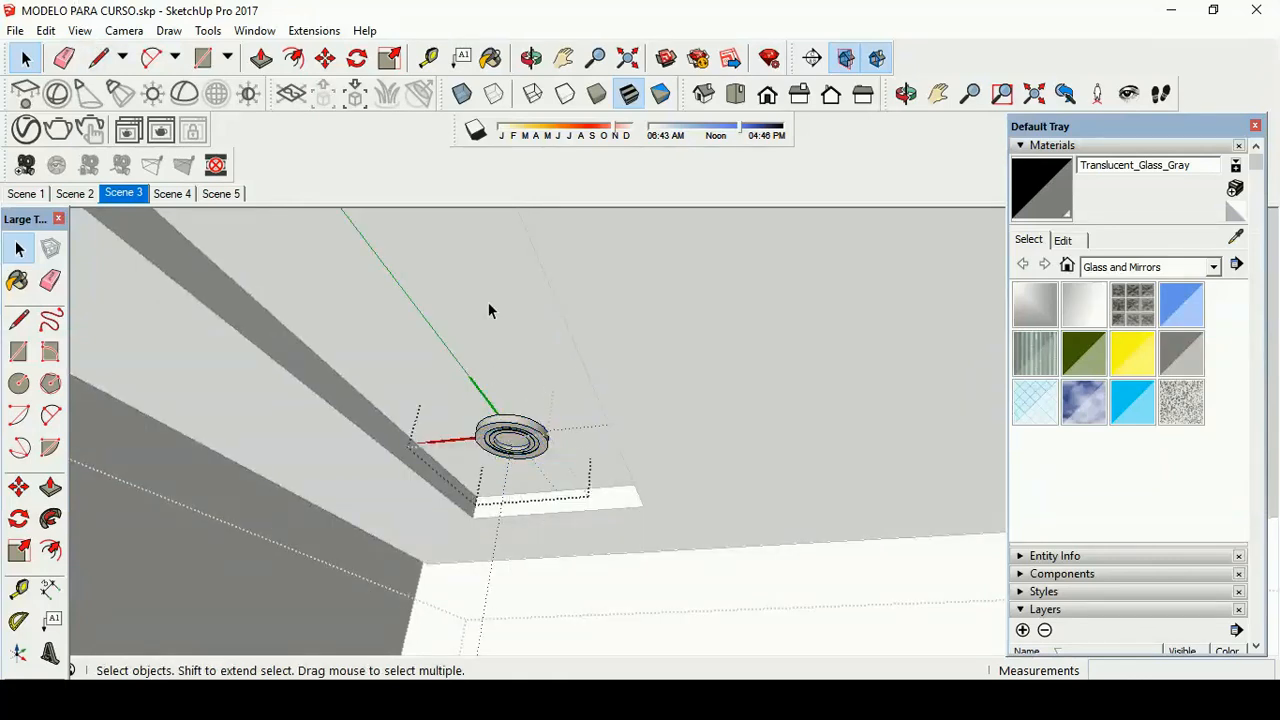
# Step: Start a V-Ray IES light and browse its file selection to the COMPUTAÇÃO GRÁFICA 3D folder inside FATENP UNIGRANRIO
pyautogui.click(127, 93)
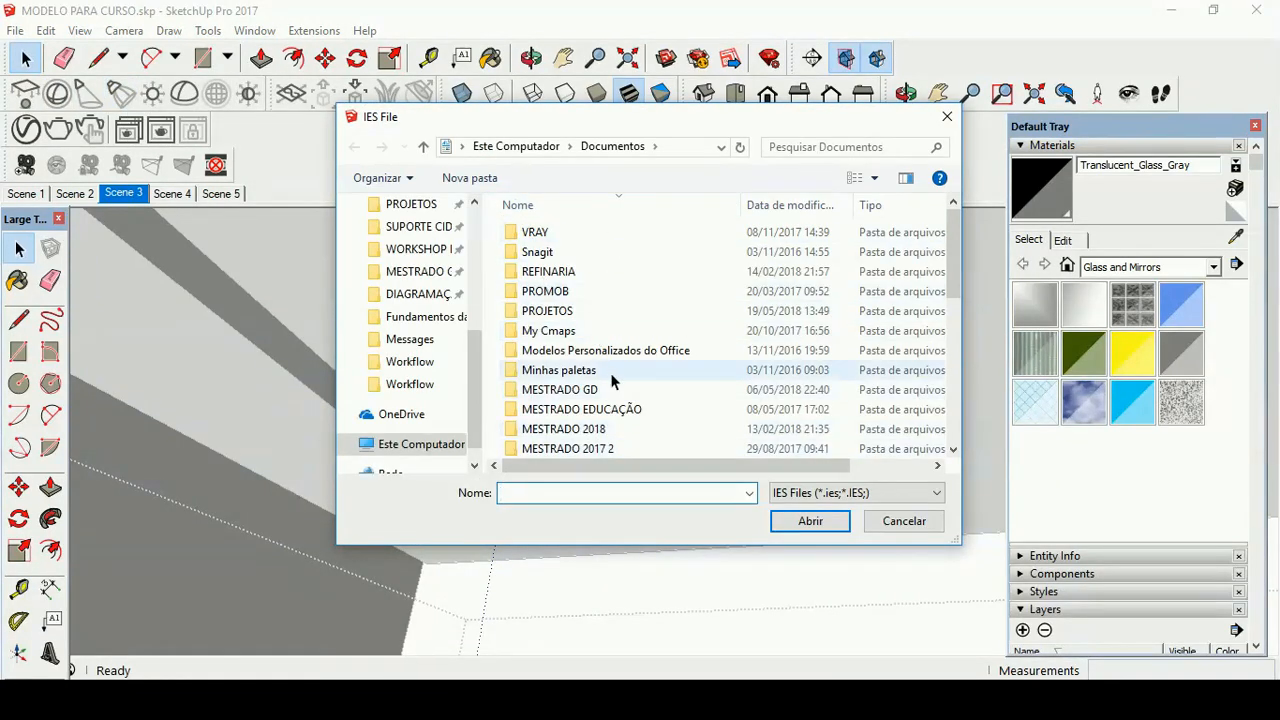
pyautogui.scroll(-6, 685, 389)
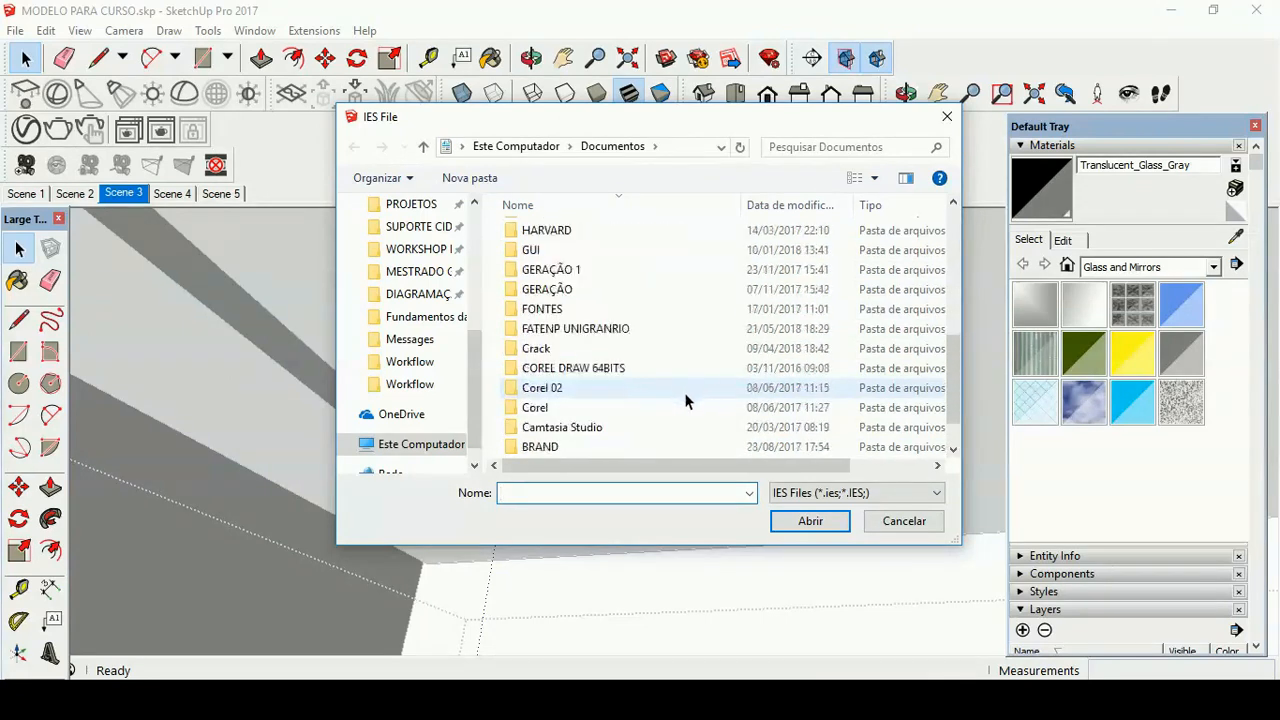
pyautogui.scroll(3, 685, 395)
pyautogui.scroll(3, 686, 400)
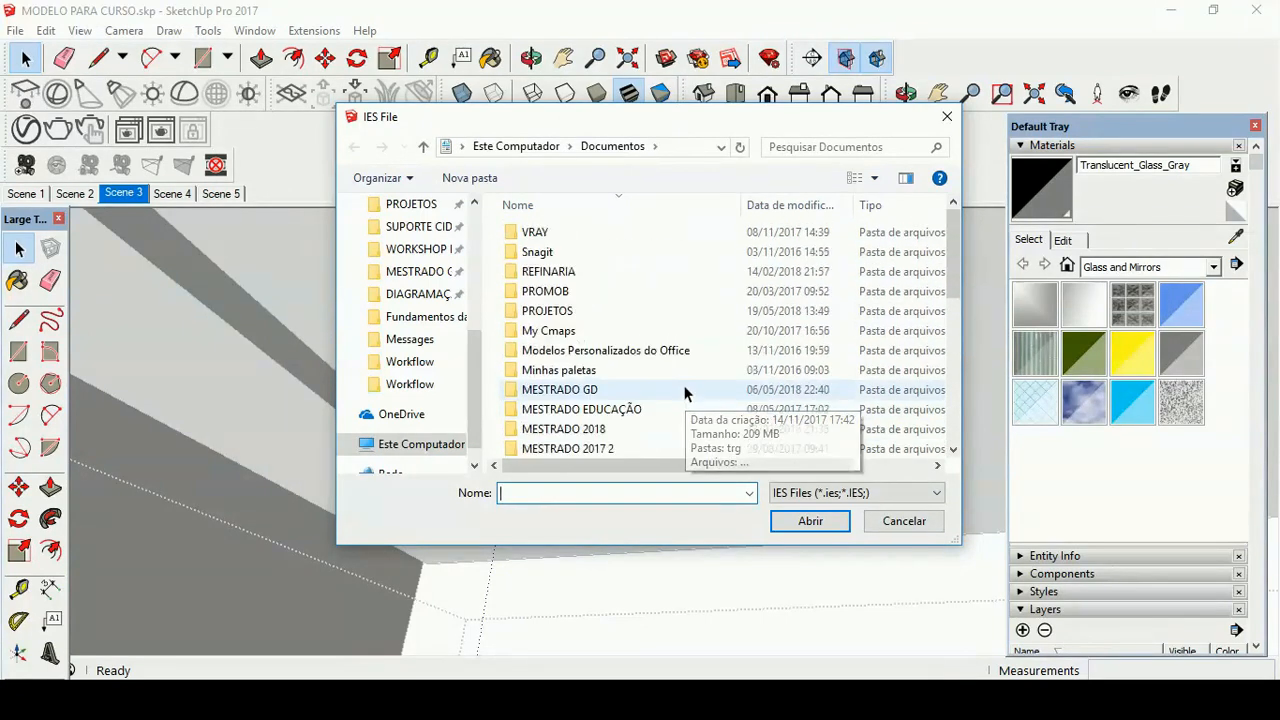
pyautogui.moveTo(474, 392); pyautogui.dragTo(466, 322)
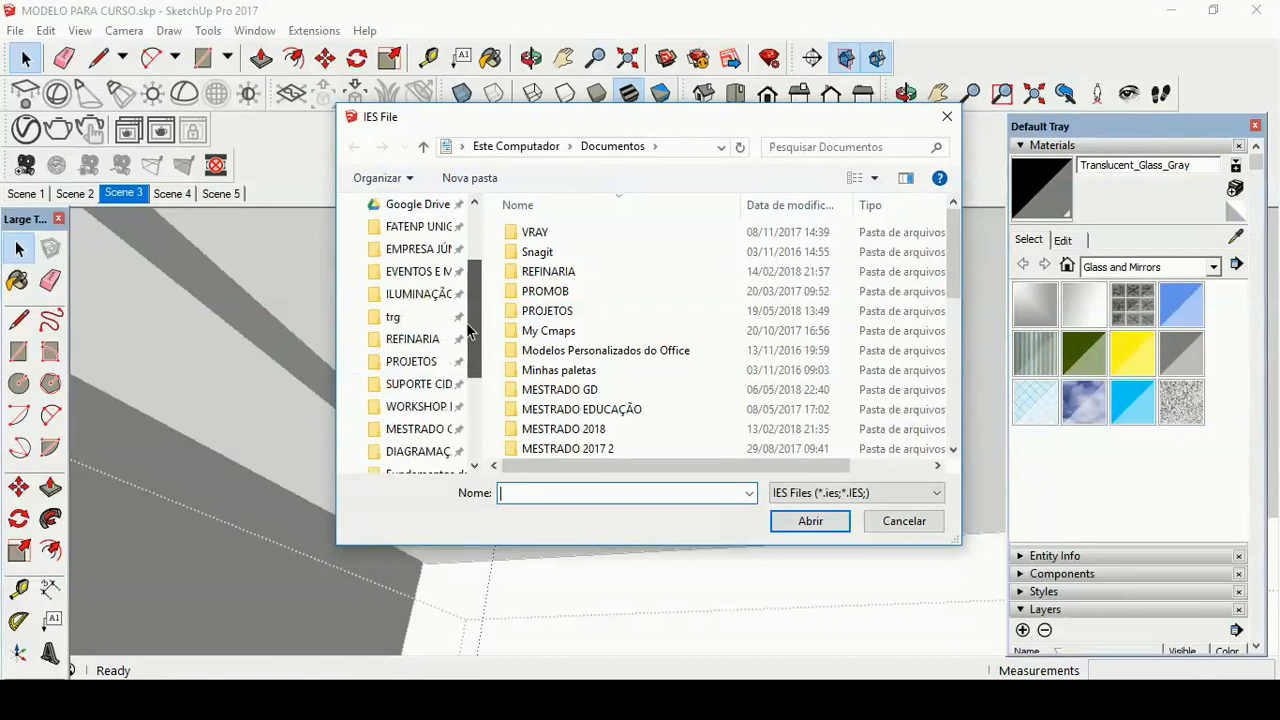
pyautogui.scroll(1, 466, 322)
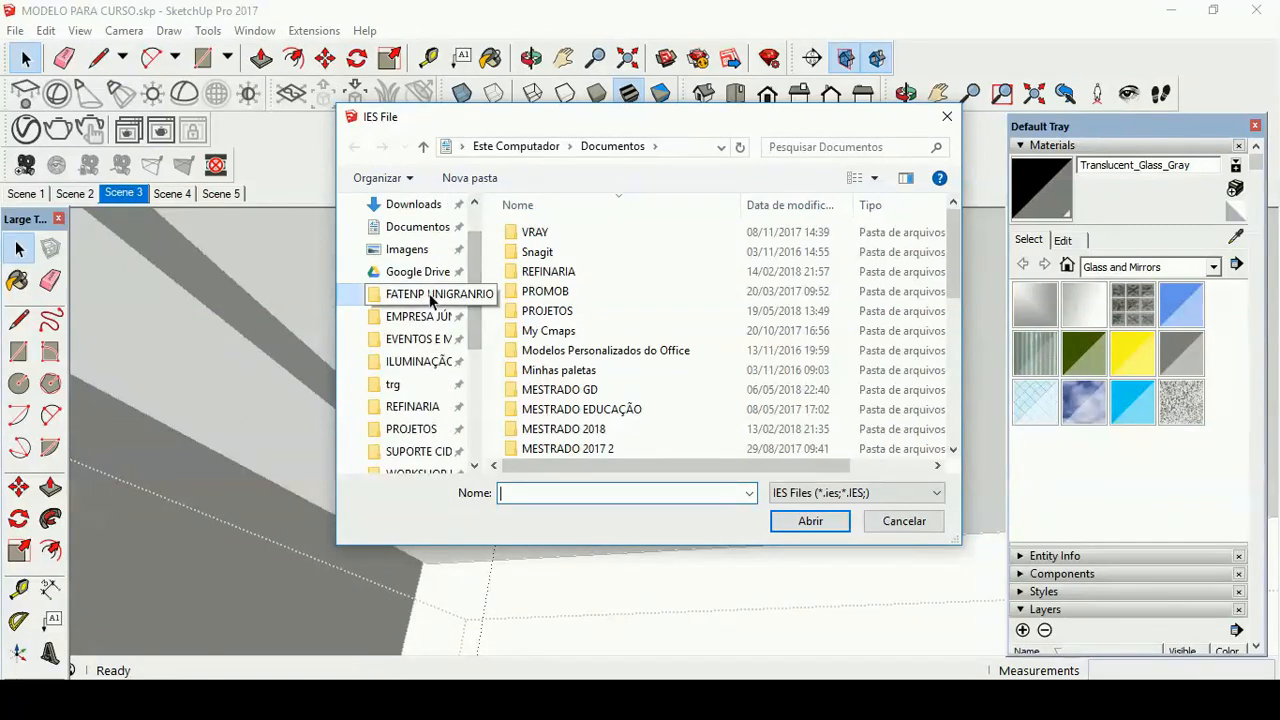
pyautogui.click(432, 296)
pyautogui.doubleClick(895, 265)
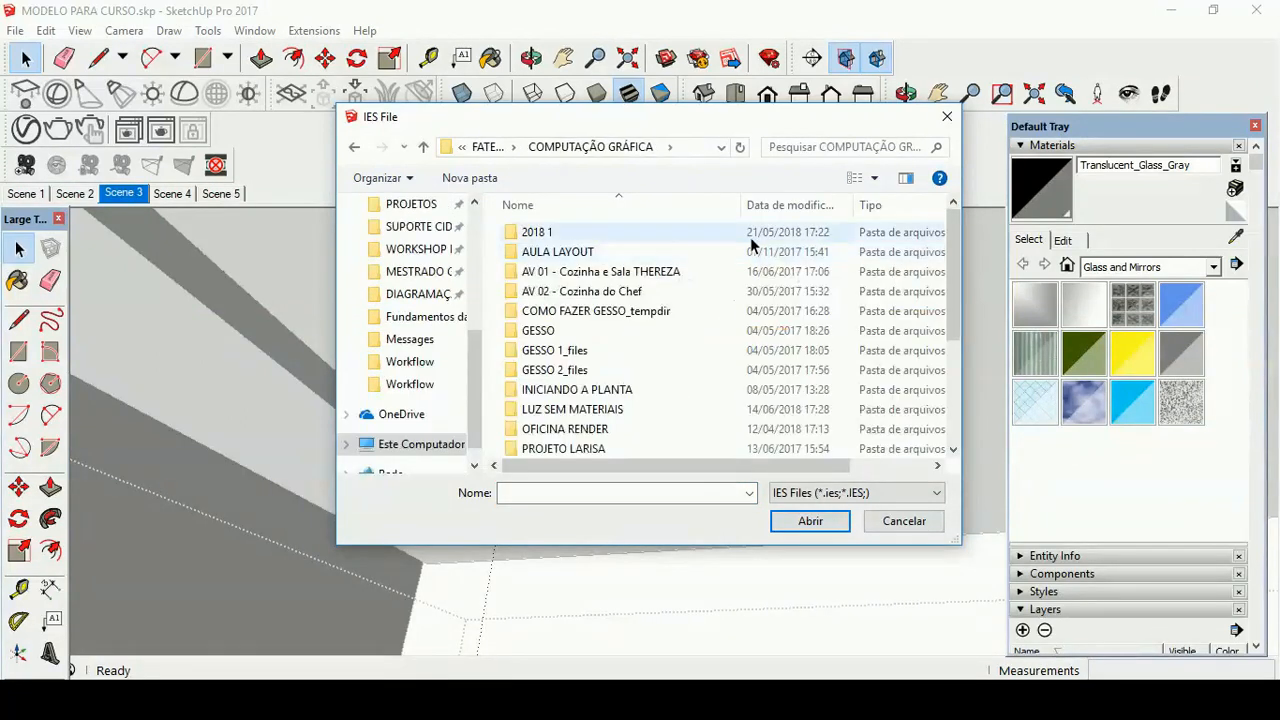
# Step: Go to OFICINA RENDER, MATERIAIS, Luzes_IES and select the file 19.ies
pyautogui.scroll(-1, 590, 407)
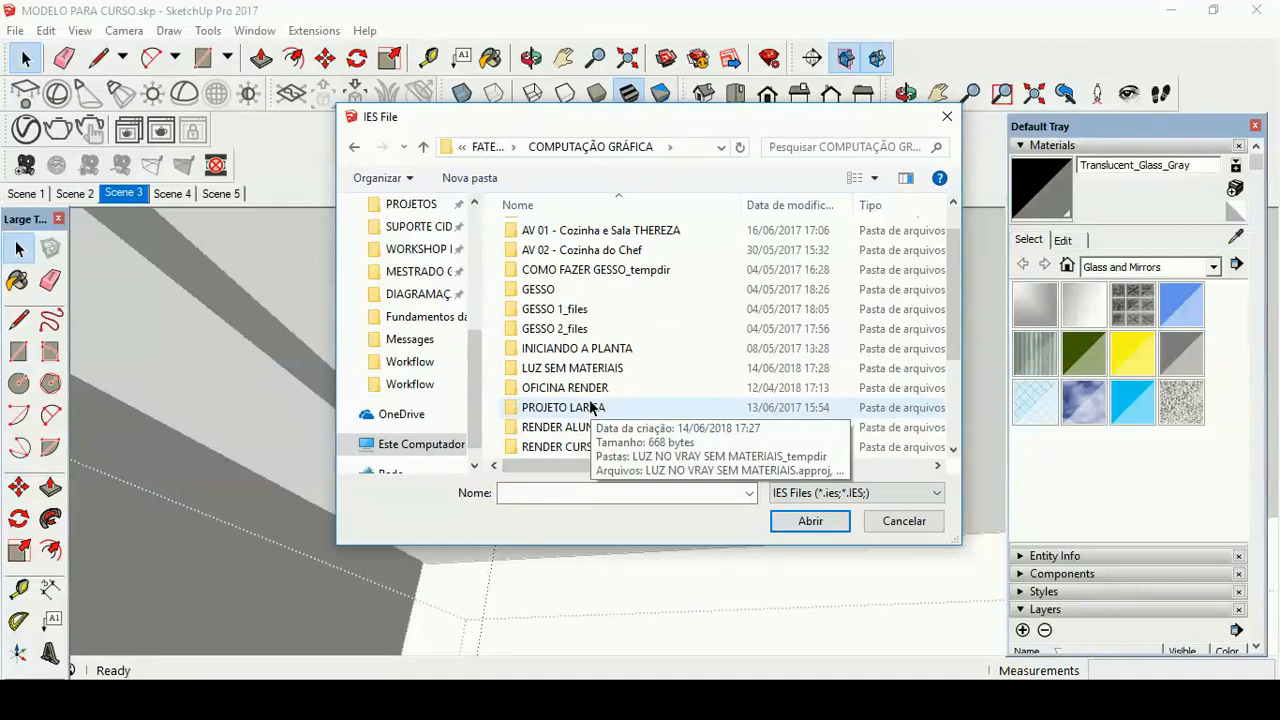
pyautogui.doubleClick(600, 388)
pyautogui.doubleClick(566, 230)
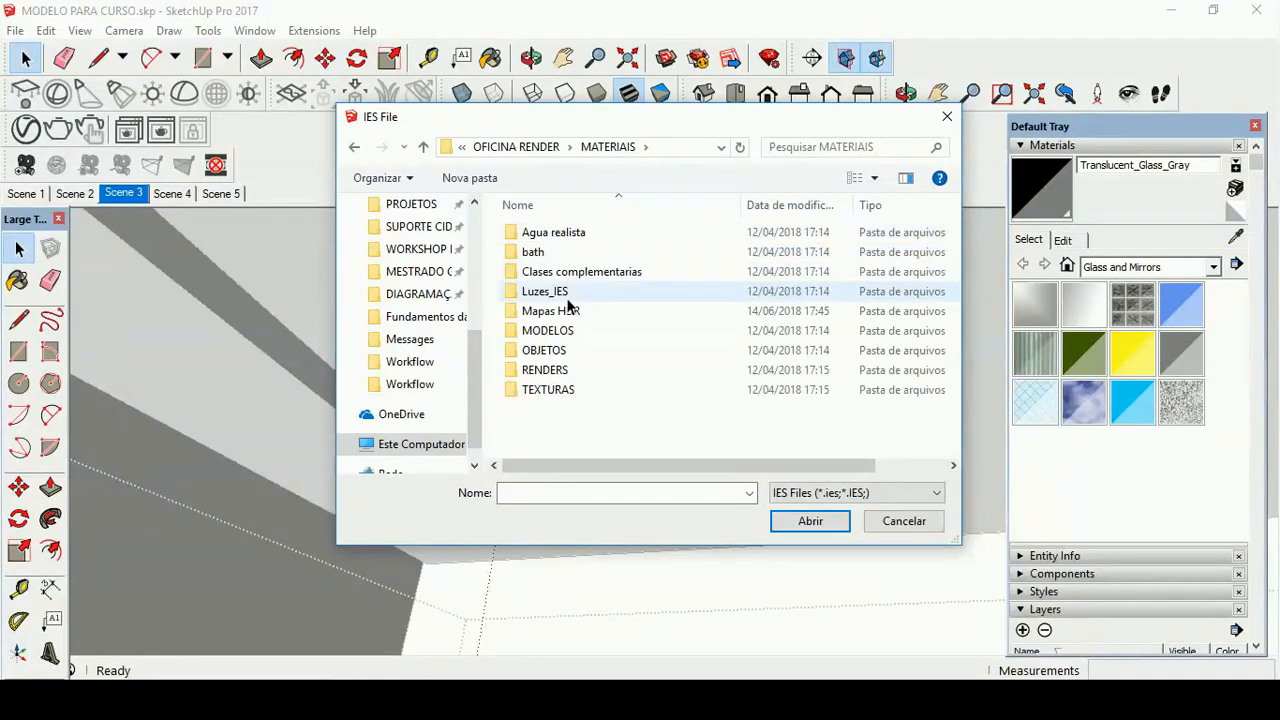
pyautogui.doubleClick(567, 296)
pyautogui.moveTo(954, 287); pyautogui.dragTo(912, 448)
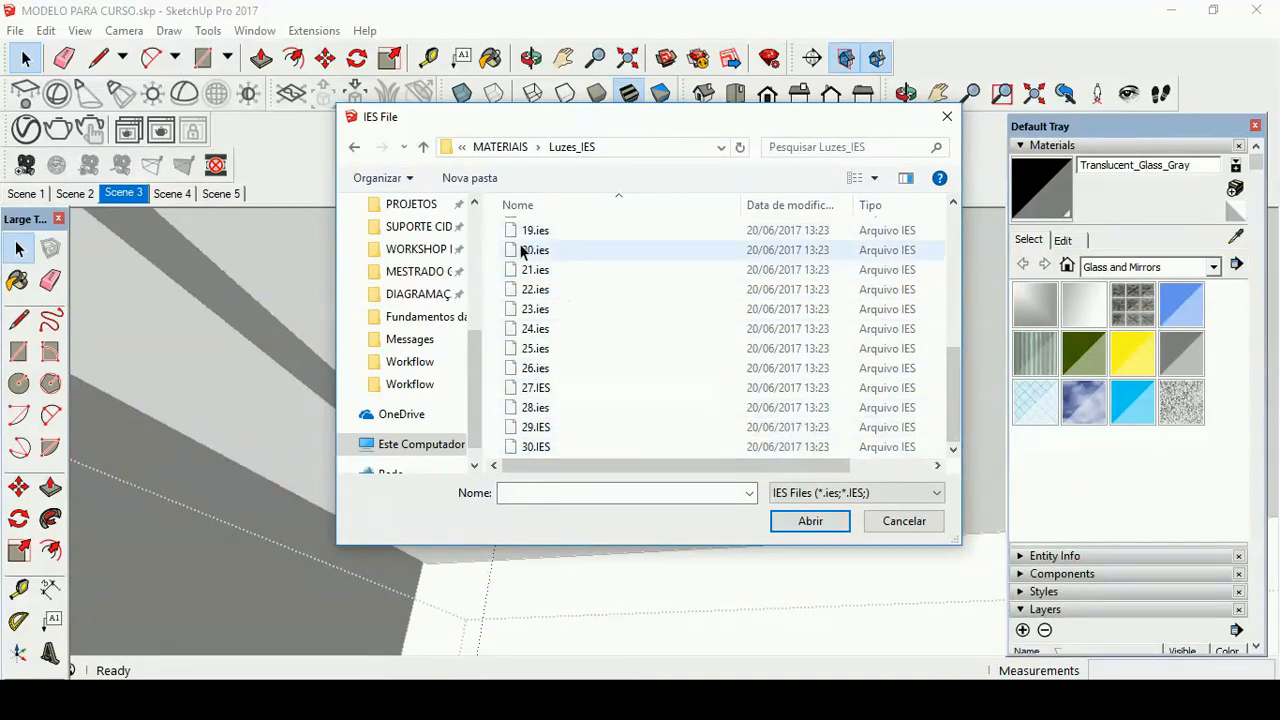
pyautogui.click(602, 233)
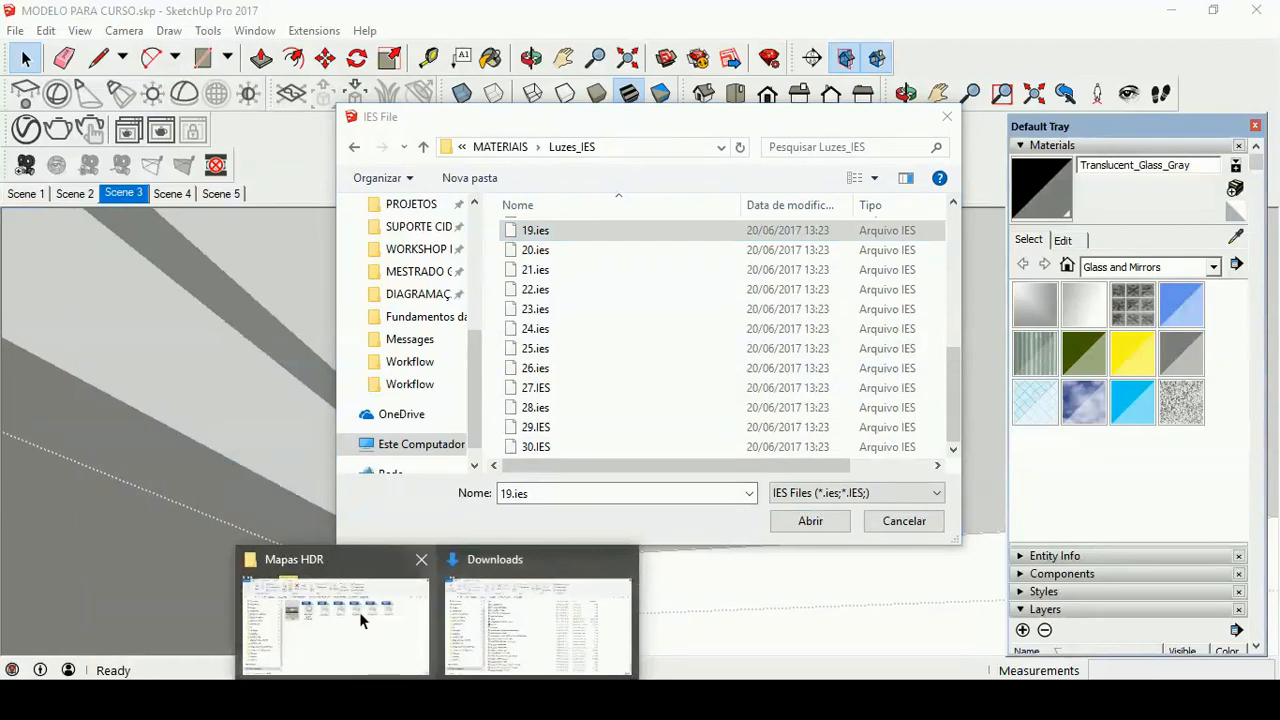
# Step: Switch to File Explorer and examine the light patterns 1 to 30 in IESs.jpg from the Luzes_IES folder
pyautogui.click(352, 612)
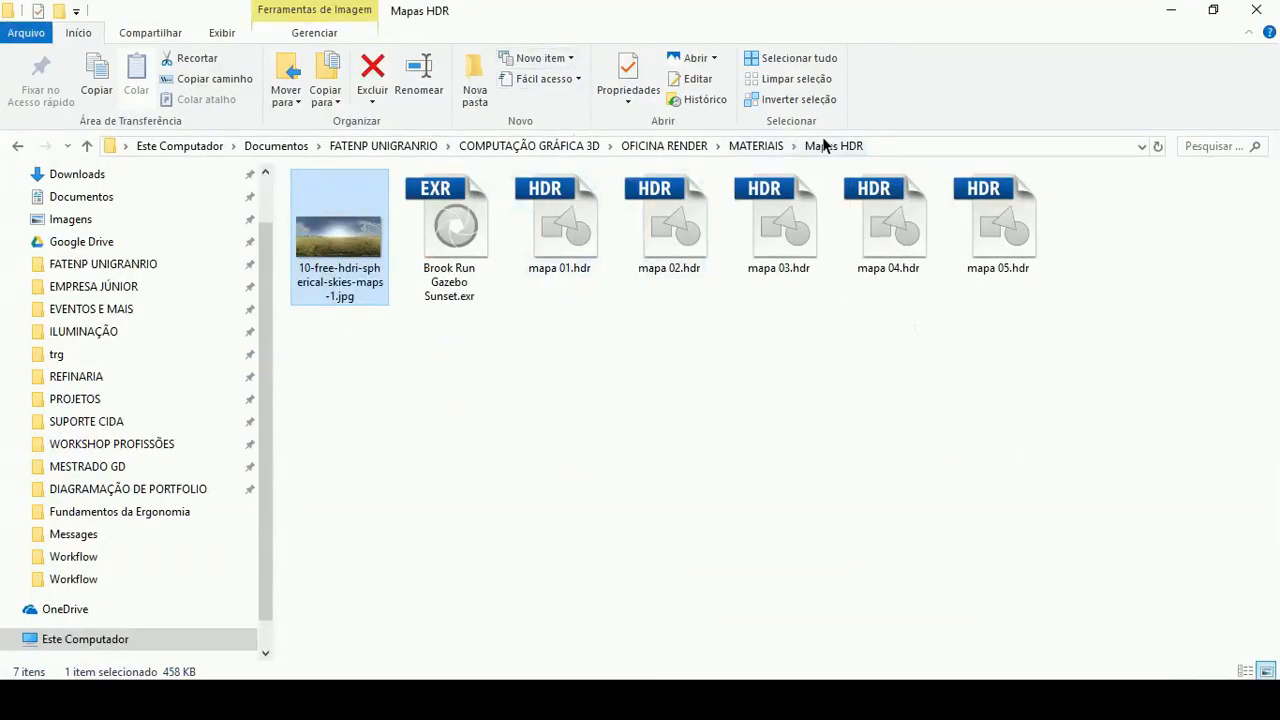
pyautogui.click(755, 147)
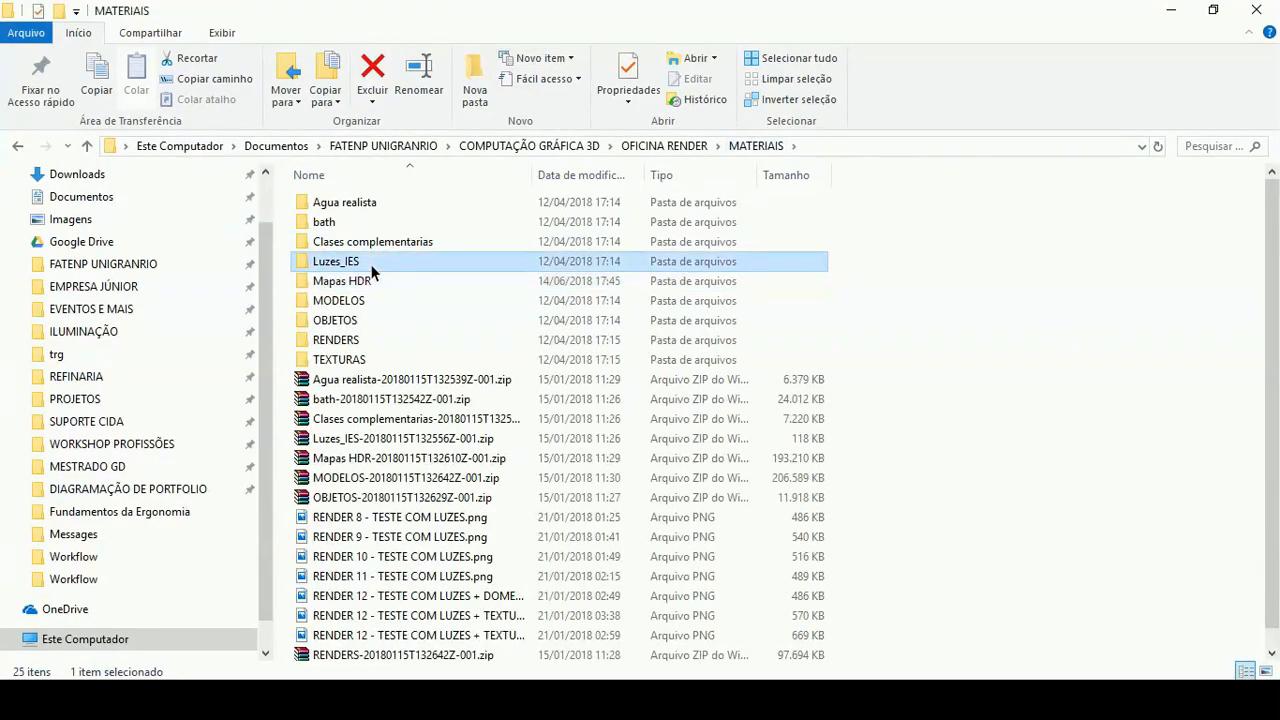
pyautogui.doubleClick(369, 263)
pyautogui.scroll(-3, 416, 512)
pyautogui.click(357, 650)
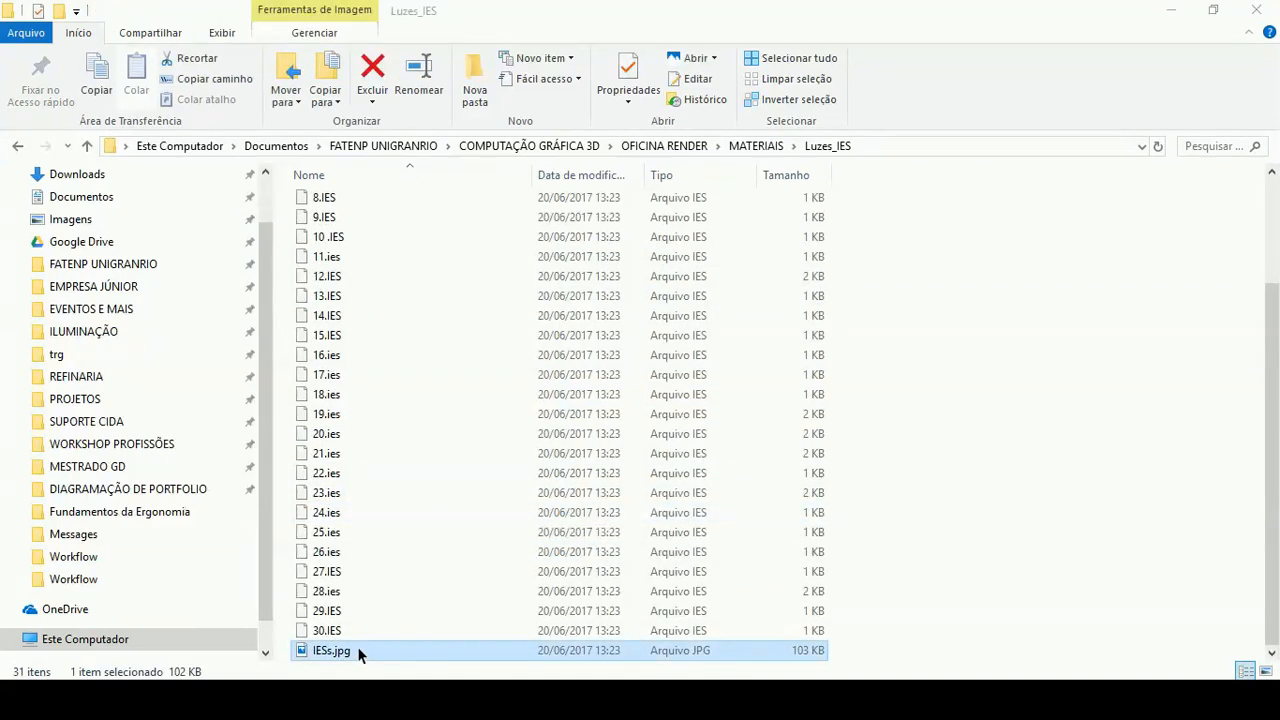
pyautogui.doubleClick(357, 648)
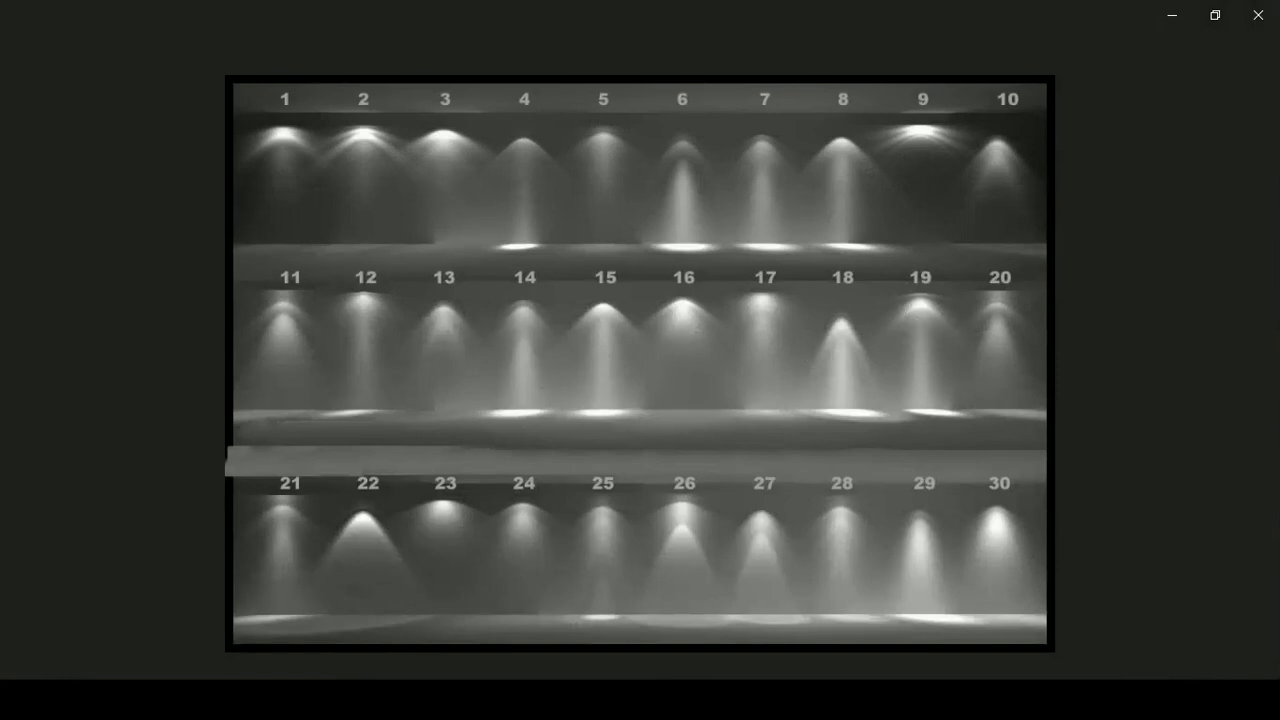
pyautogui.hotkey('alt', 'F4')
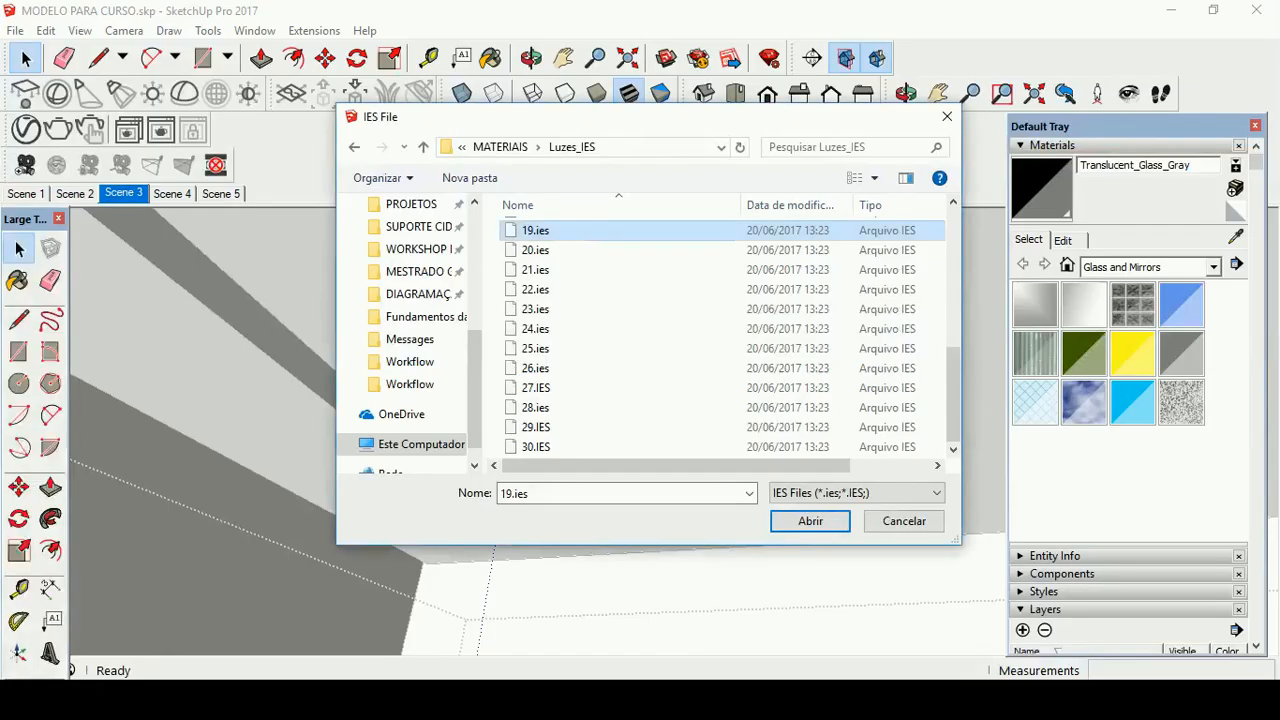
# Step: Load 19.ies and place the IES light just below the centre of the open recessed spotlight
pyautogui.click(830, 530)
pyautogui.scroll(5, 515, 460)
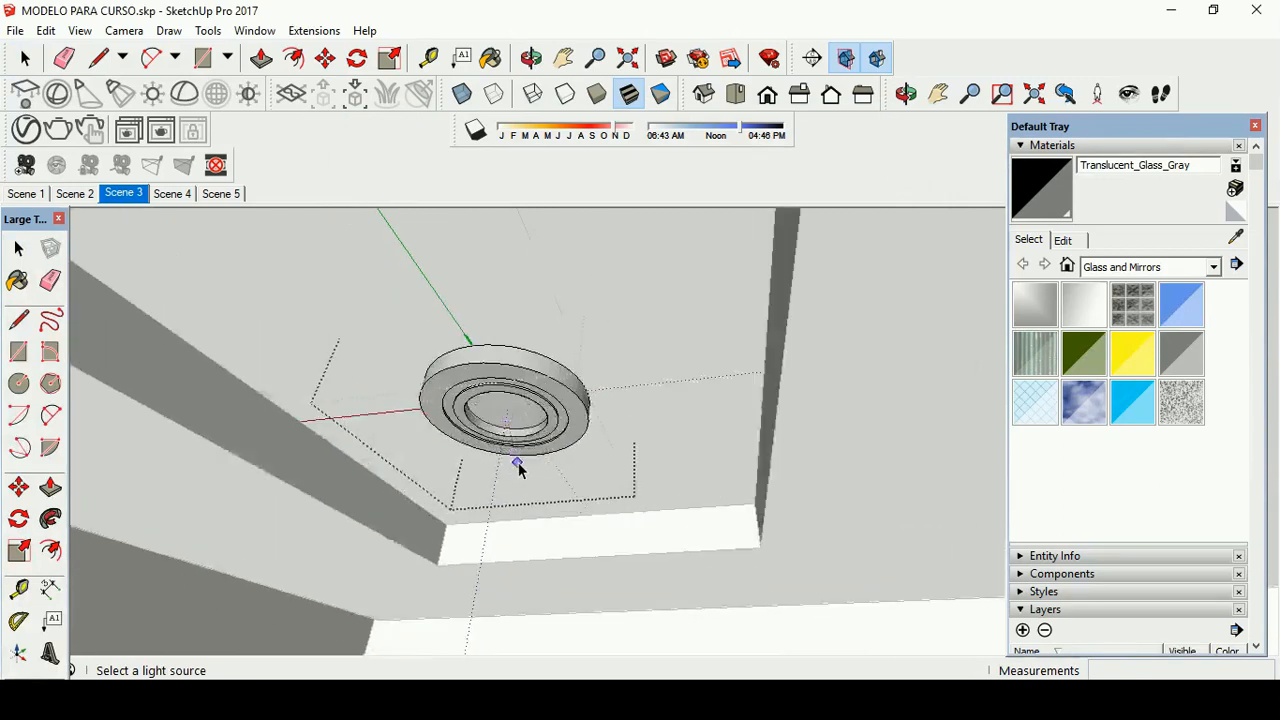
pyautogui.scroll(-5, 500, 366)
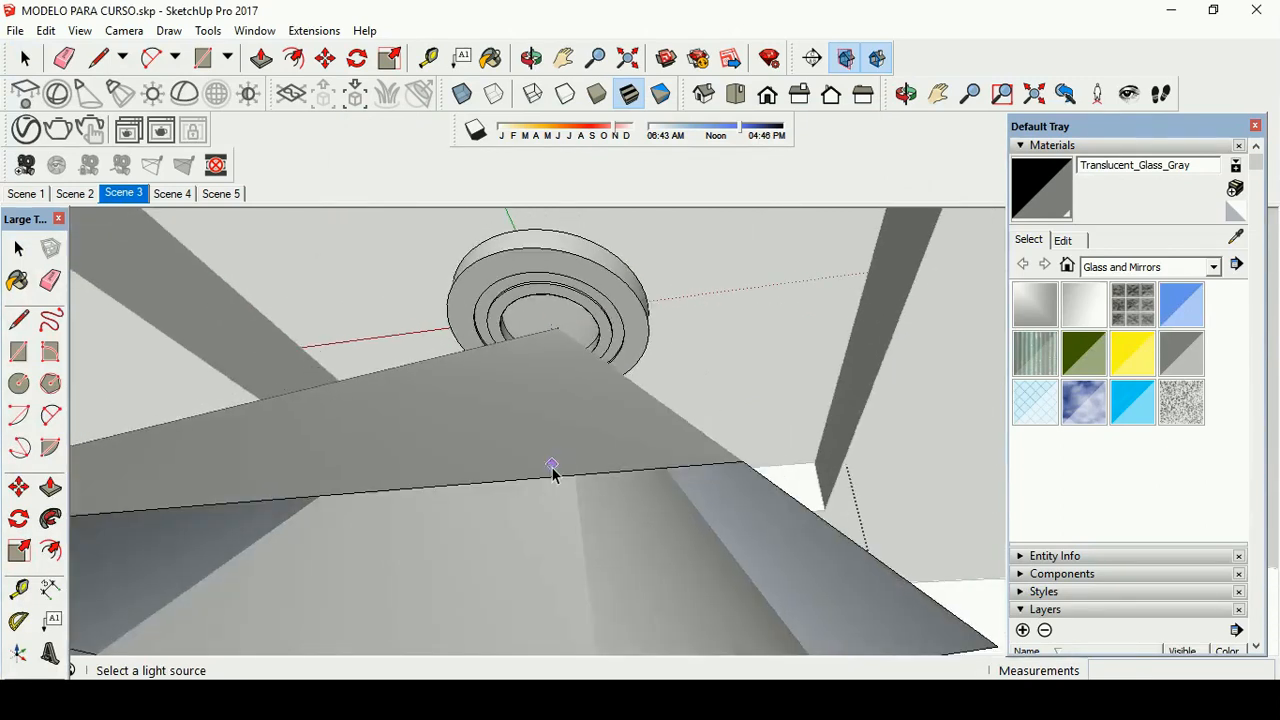
pyautogui.scroll(-5, 572, 400)
pyautogui.moveTo(572, 400); pyautogui.dragTo(530, 310, button='middle')
pyautogui.click(25, 58)
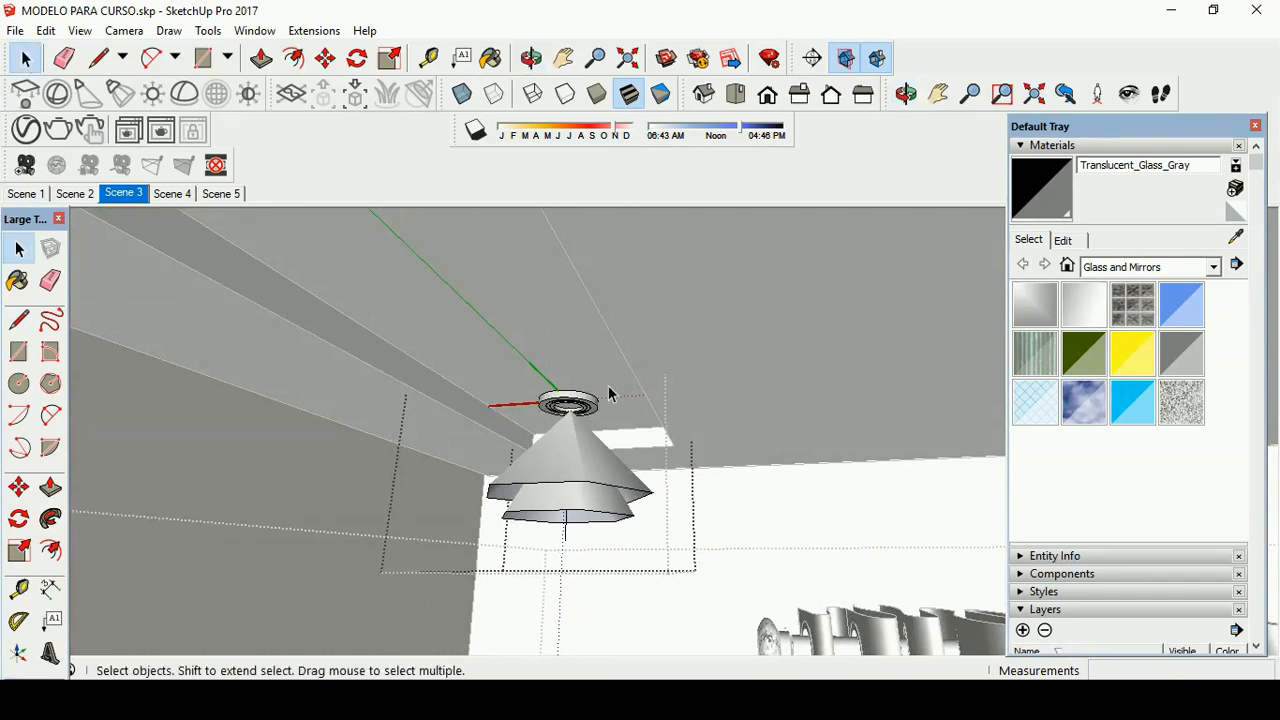
# Step: Leave the spotlight group, check the IES lights along the ceiling recess and restore the Scene 3 view
pyautogui.scroll(-8, 610, 393)
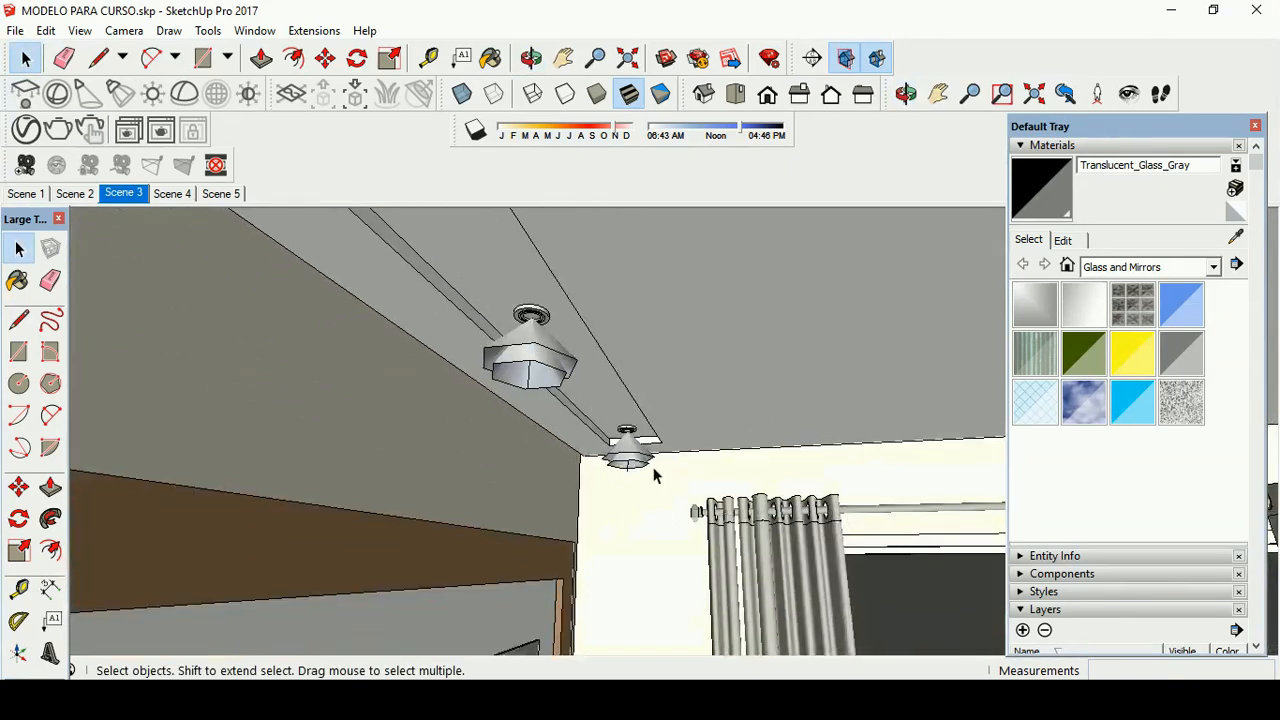
pyautogui.scroll(-5, 655, 475)
pyautogui.moveTo(588, 323); pyautogui.dragTo(665, 476, button='middle')
pyautogui.scroll(-3, 655, 455)
pyautogui.click(121, 194)
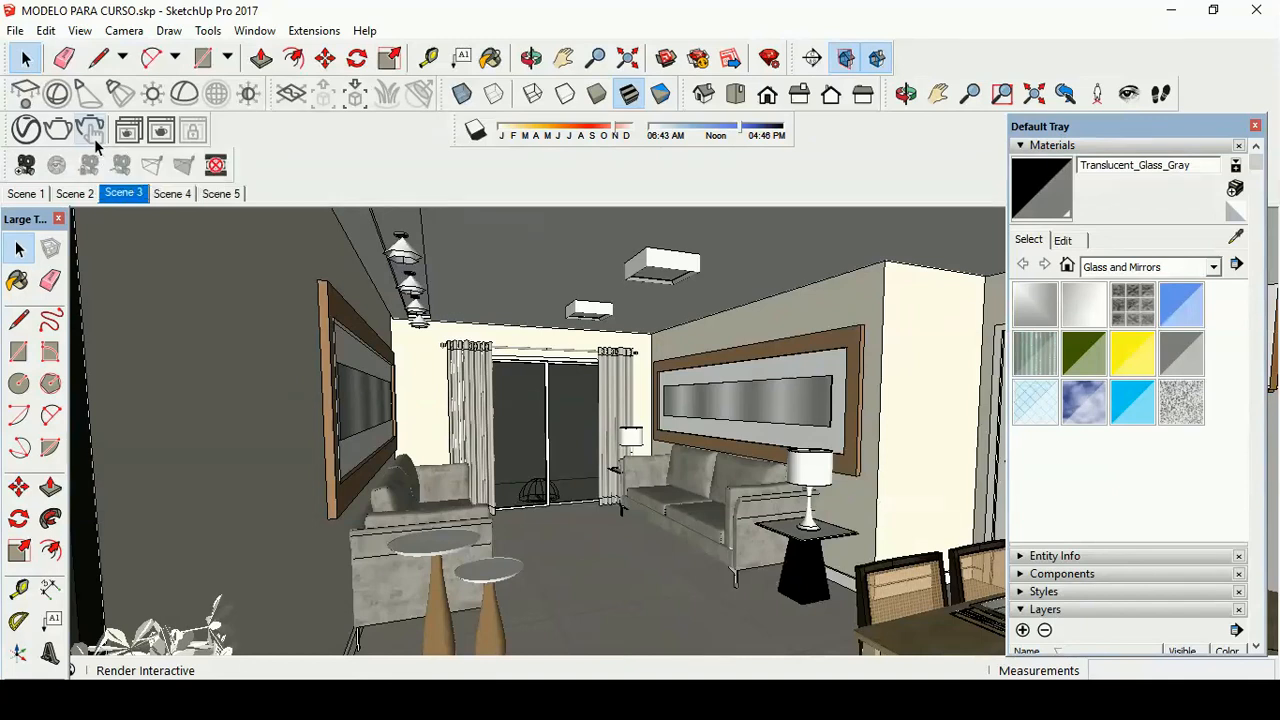
# Step: Review the V-Ray IES Light's filter color, light file and intensity override settings in the asset editor
pyautogui.click(27, 132)
pyautogui.moveTo(127, 80); pyautogui.dragTo(375, 76)
pyautogui.click(340, 102)
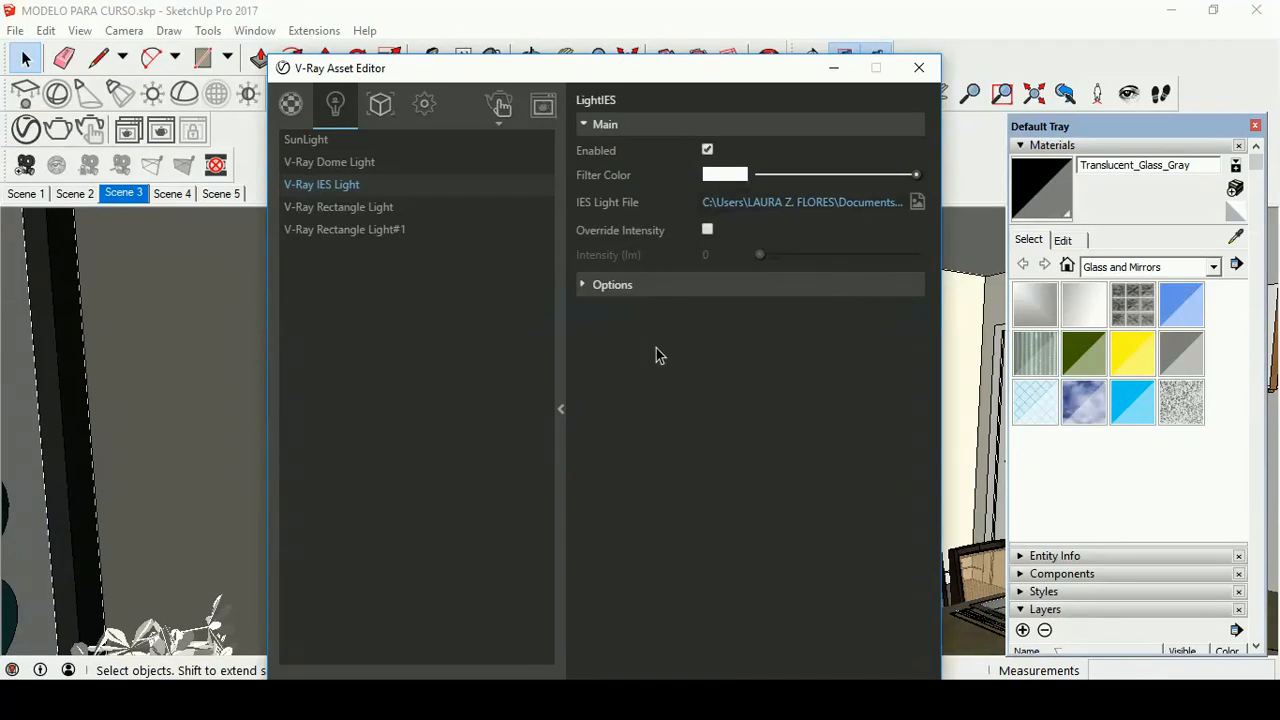
pyautogui.click(834, 68)
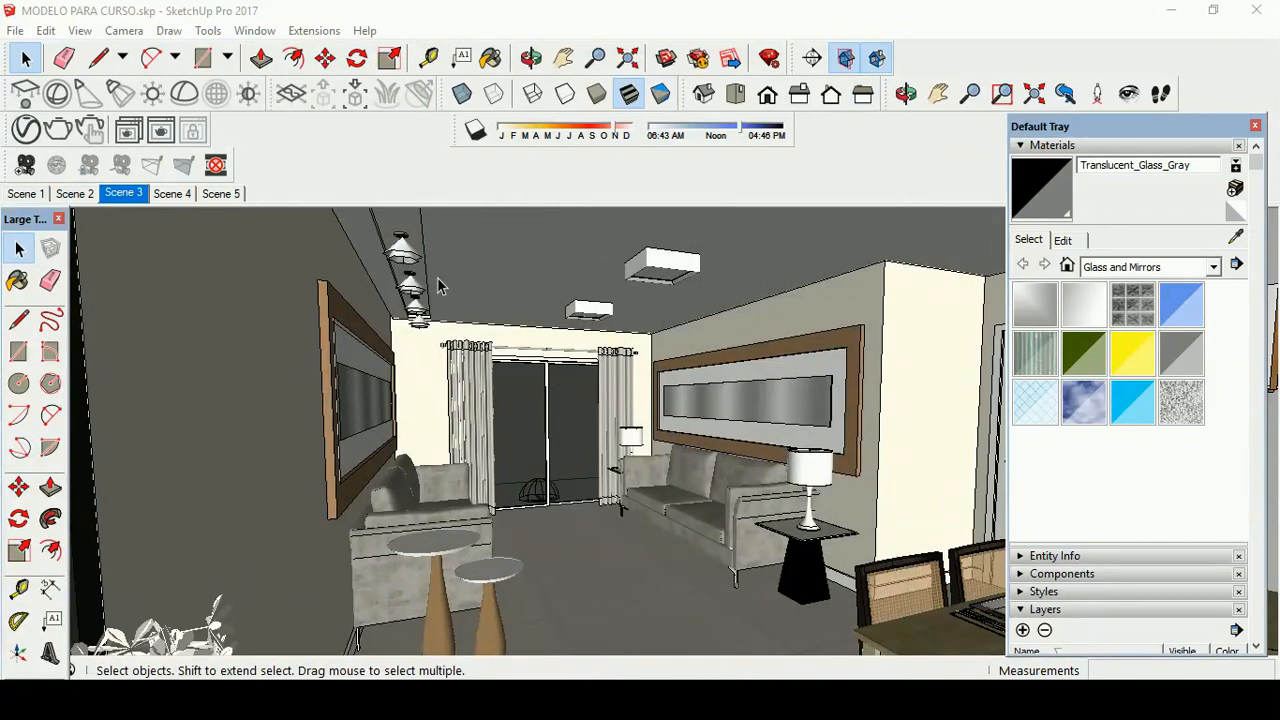
pyautogui.click(25, 130)
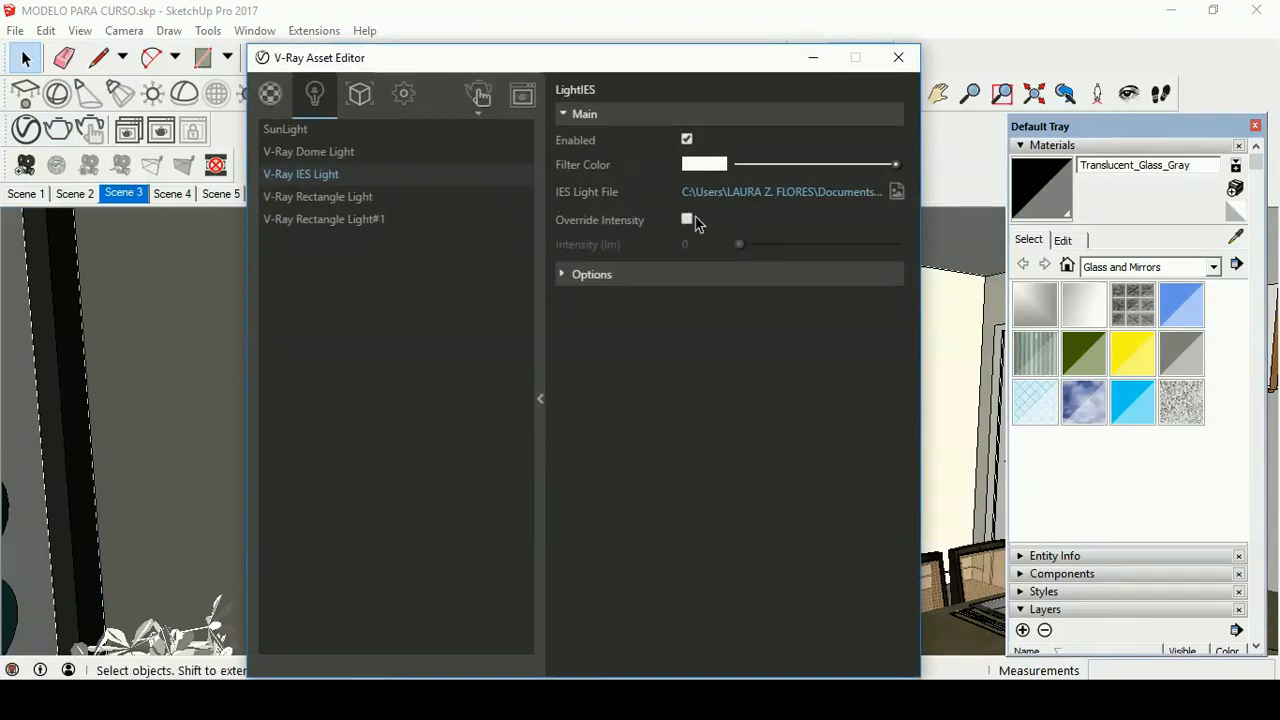
pyautogui.moveTo(545, 68); pyautogui.dragTo(729, 131)
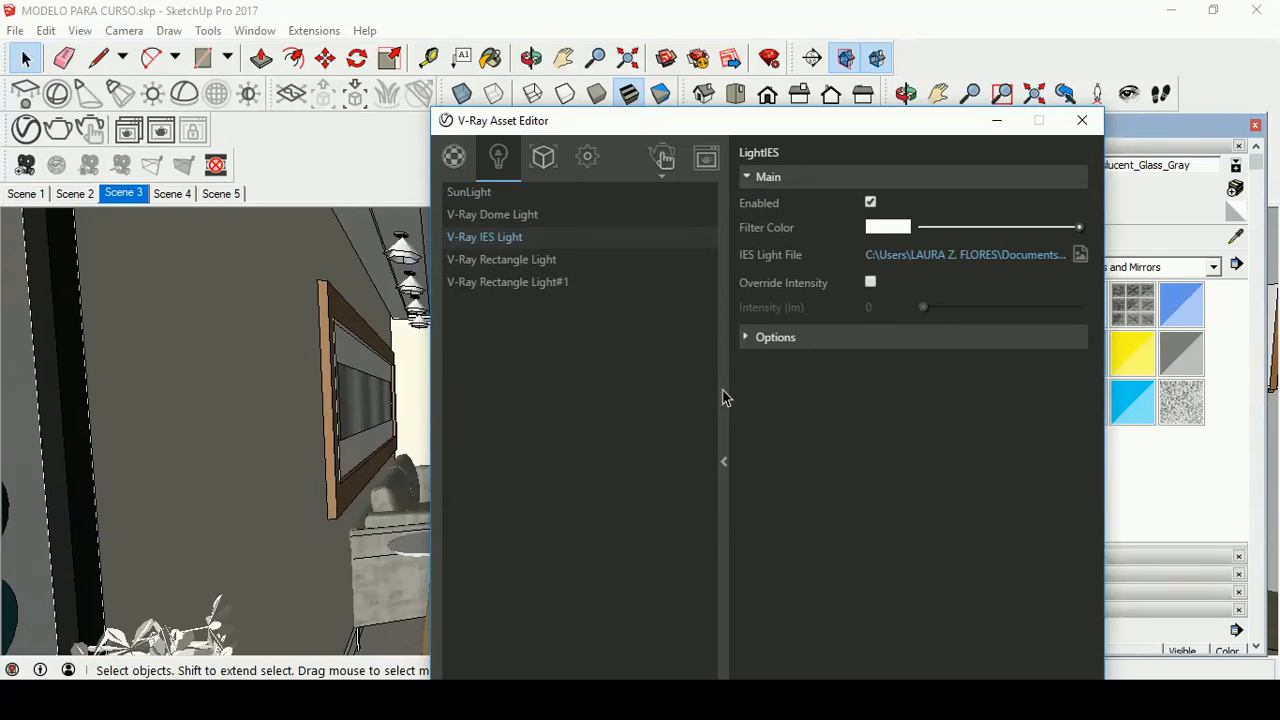
pyautogui.click(1081, 121)
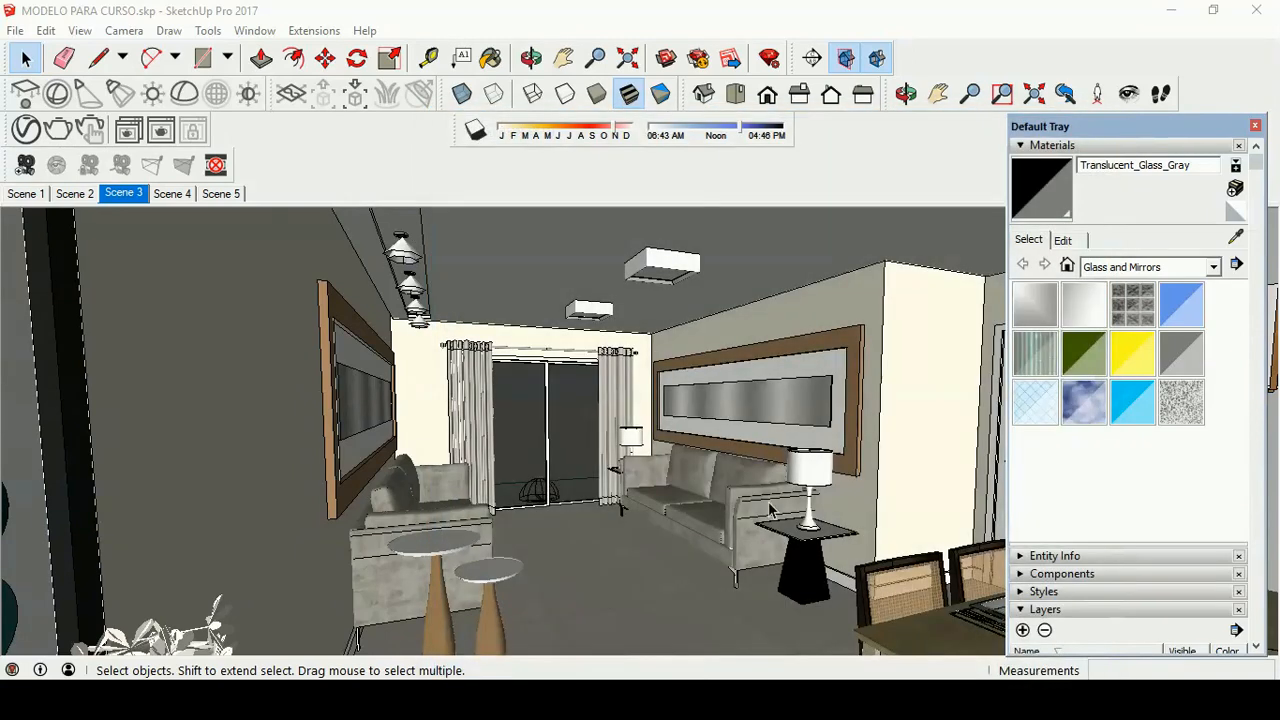
pyautogui.click(1075, 699)
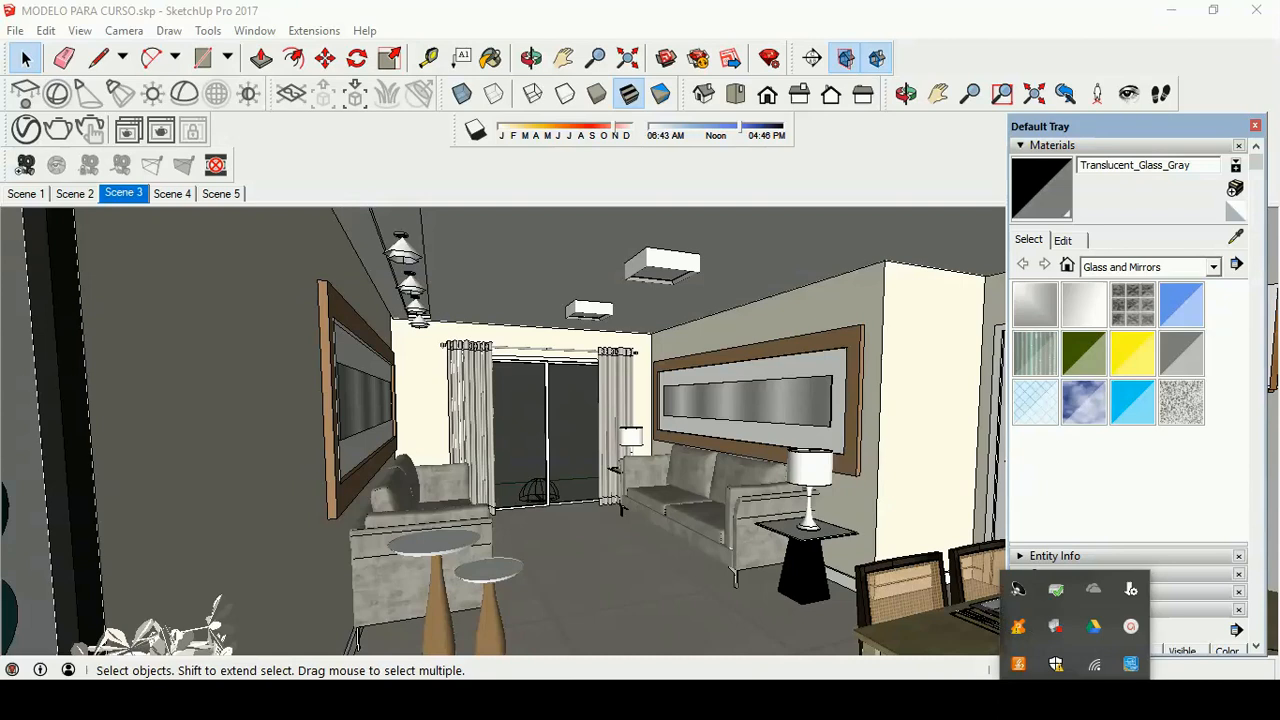
pyautogui.click(1134, 631)
pyautogui.click(1165, 650)
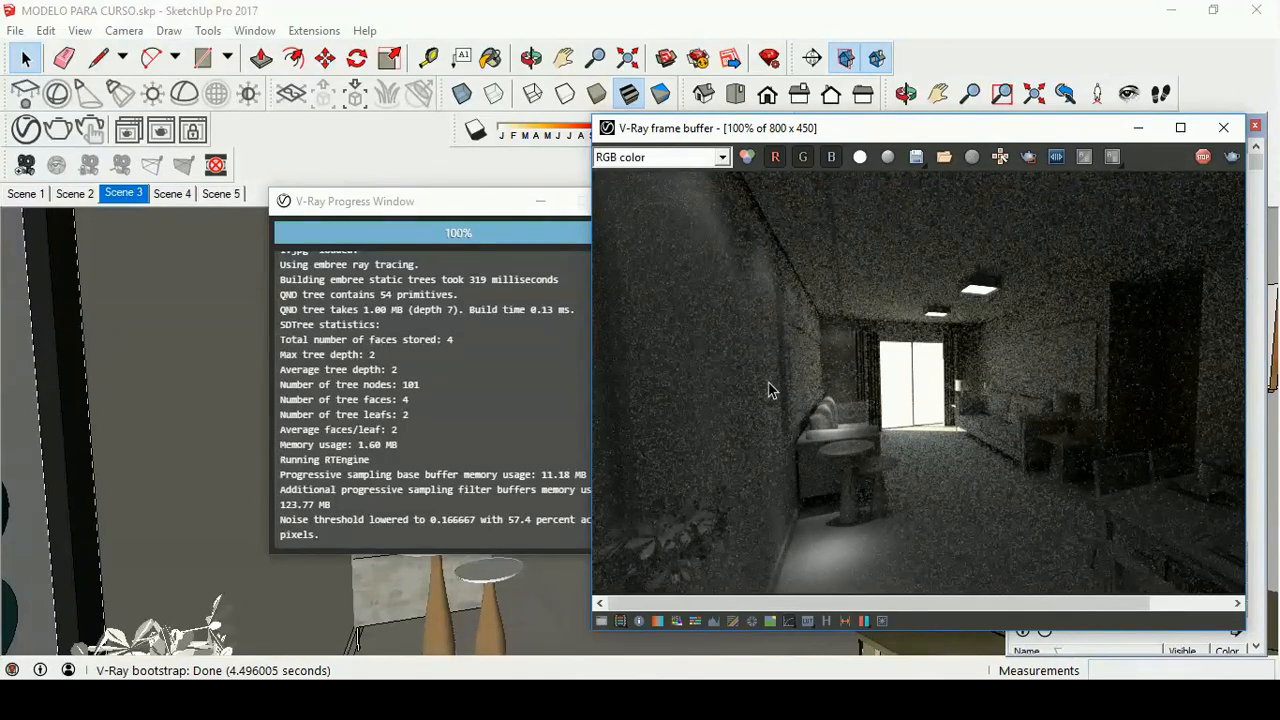
# Step: Set the Standard Camera's exposure value to 11 while the interactive render is running
pyautogui.click(25, 130)
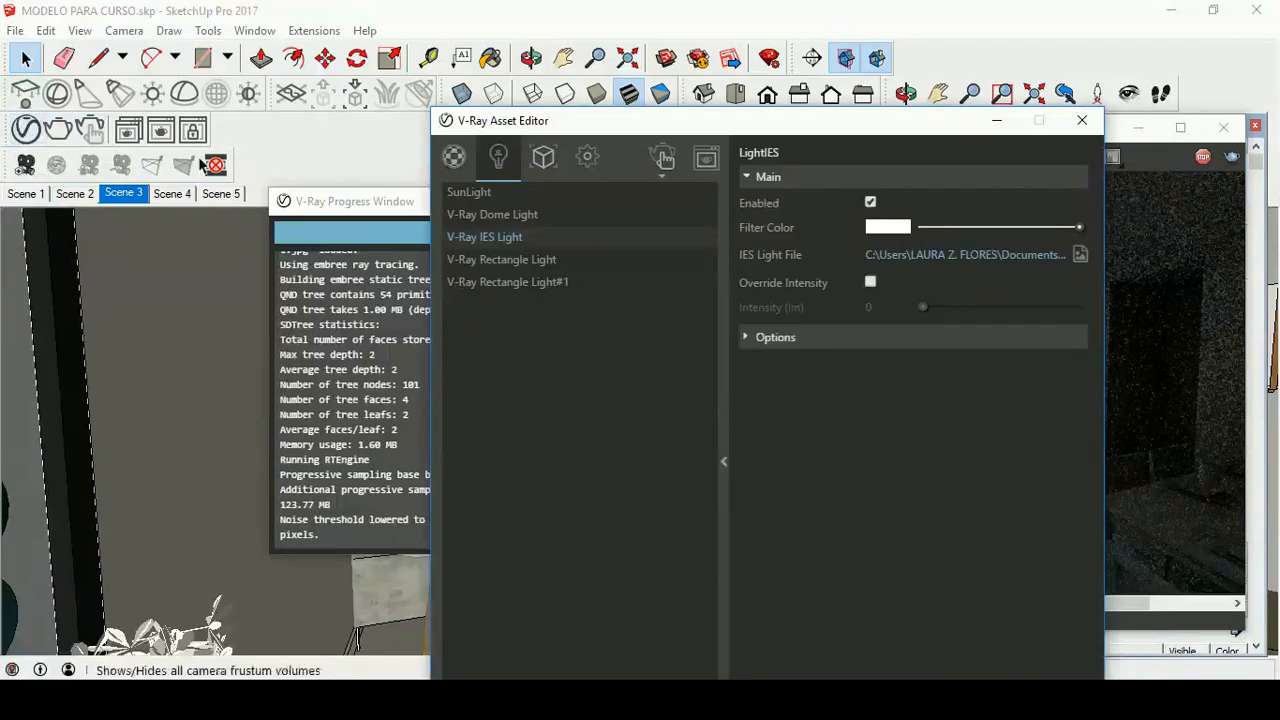
pyautogui.click(584, 158)
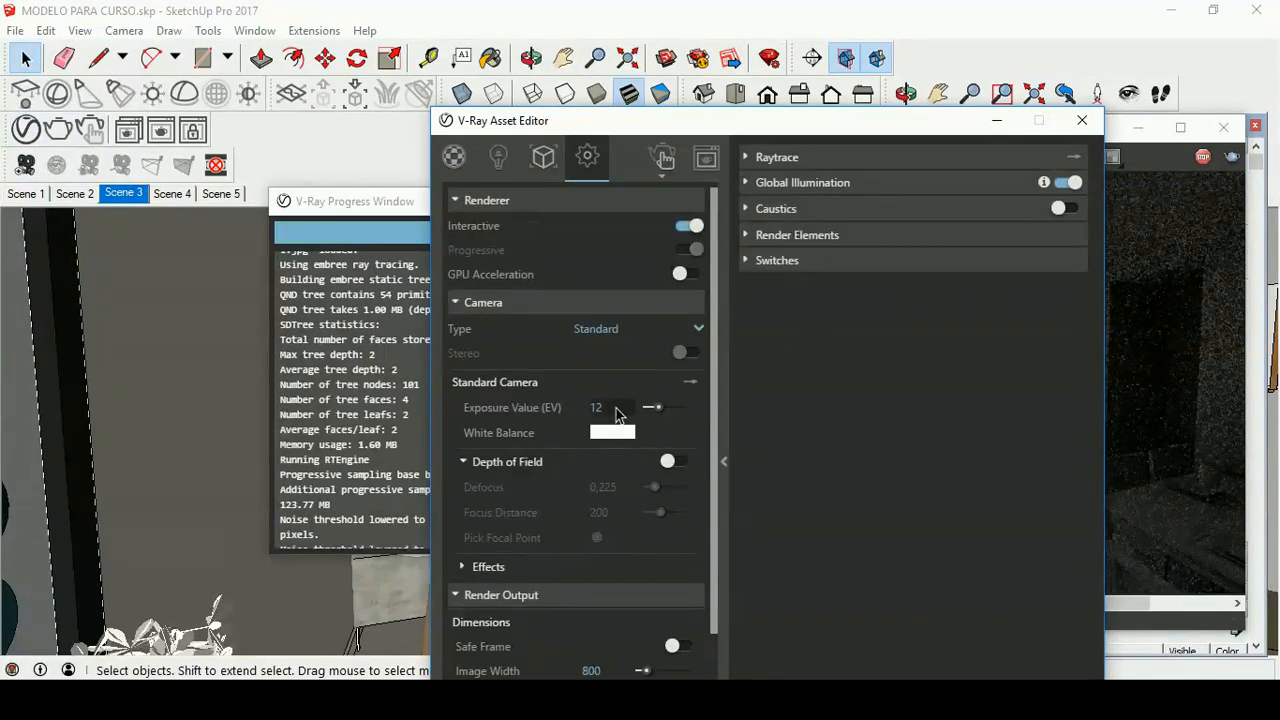
pyautogui.doubleClick(600, 407)
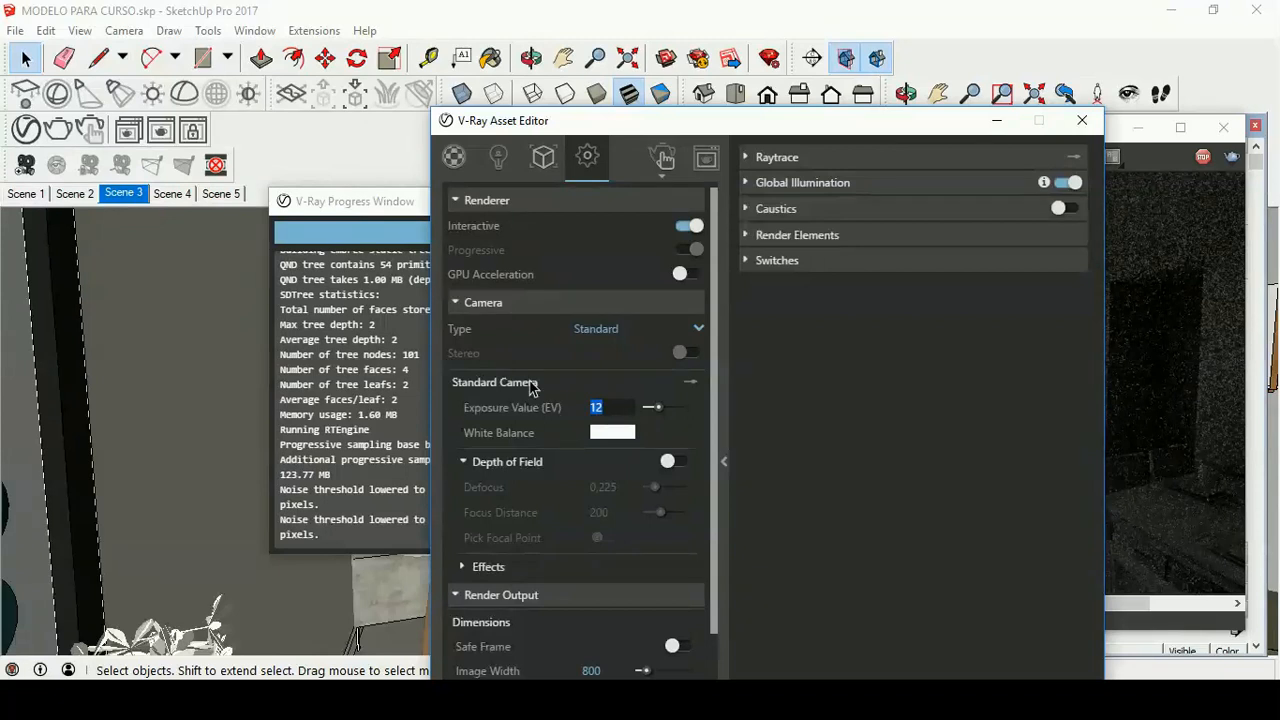
pyautogui.press('Return')
pyautogui.moveTo(927, 113); pyautogui.dragTo(612, 91)
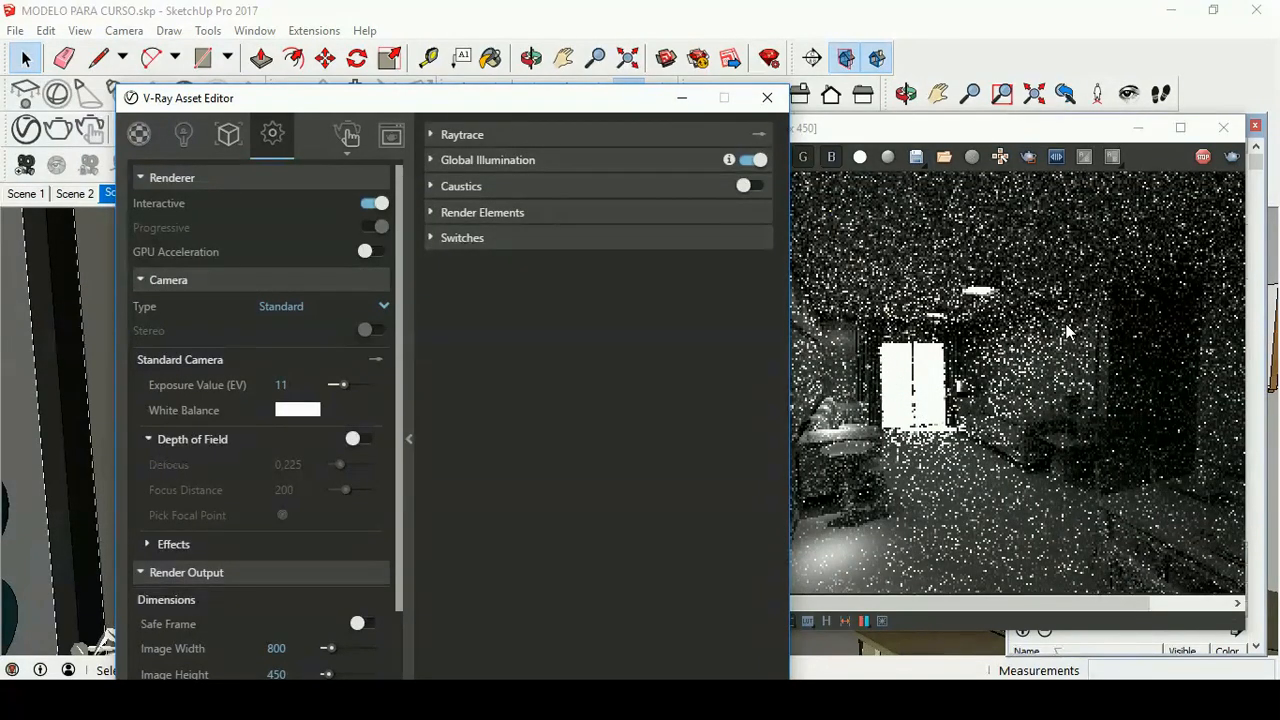
# Step: Close the render settings, stop the interactive render and close the frame buffer and progress windows
pyautogui.click(767, 100)
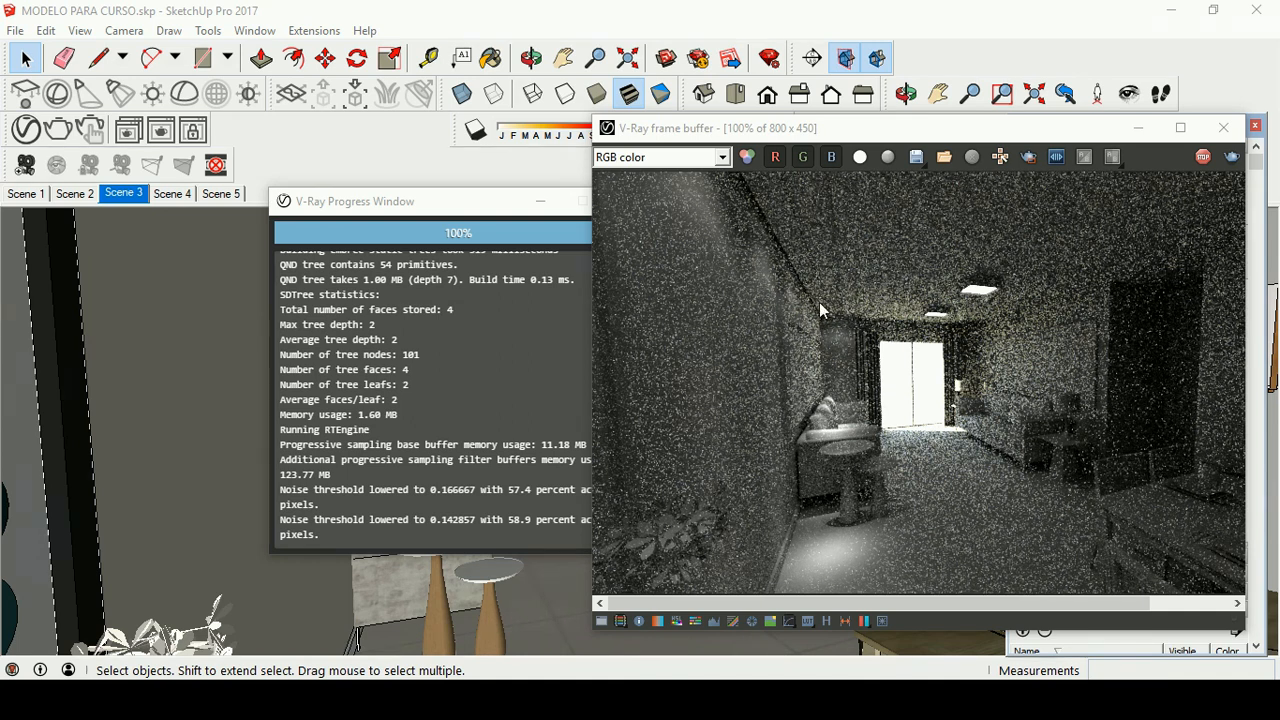
pyautogui.click(1203, 157)
pyautogui.click(1221, 128)
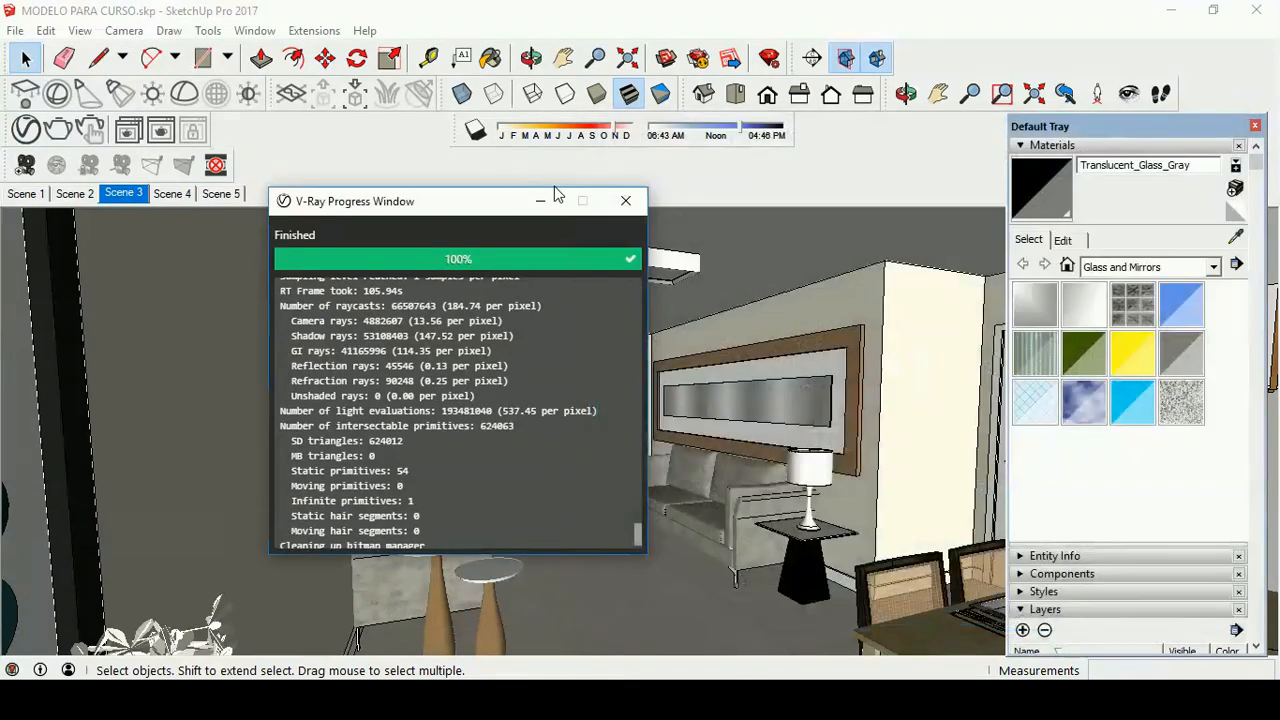
pyautogui.click(625, 201)
# Step: Open the ceiling group for editing at the recessed spotlight nearest the curtained wall
pyautogui.middleClick(445, 387)
pyautogui.moveTo(445, 387); pyautogui.dragTo(452, 375, button='middle')
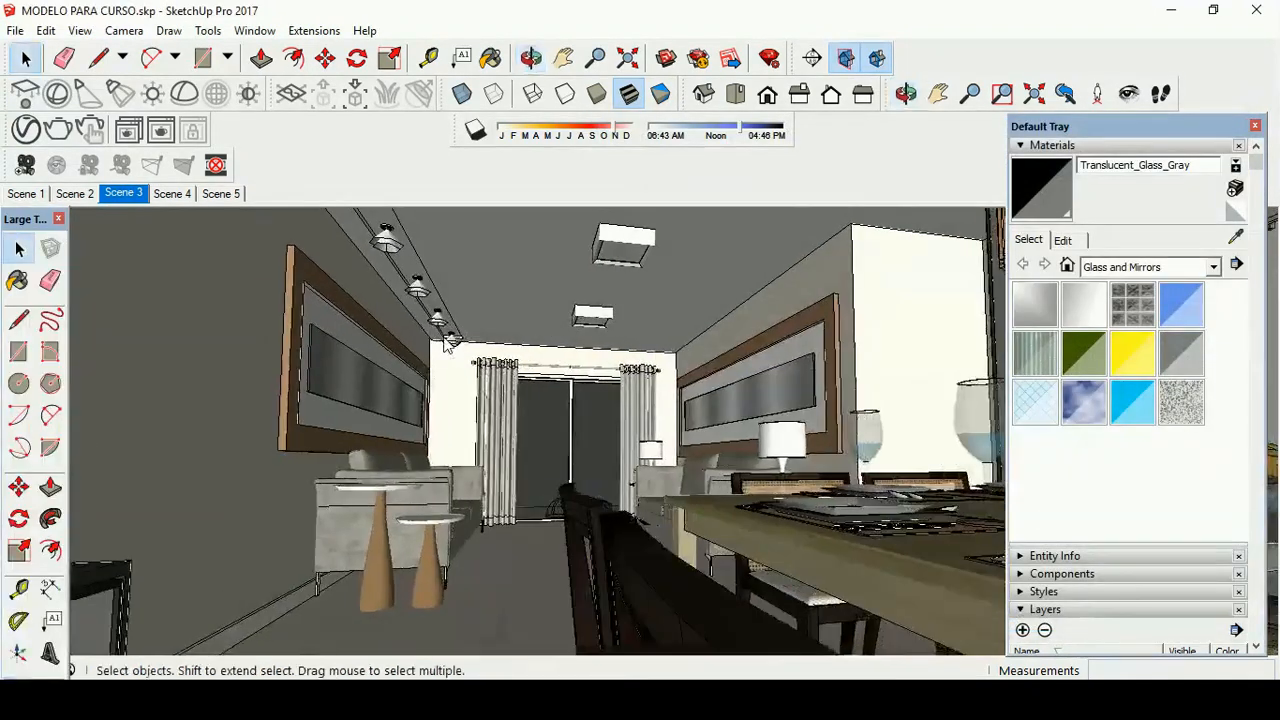
pyautogui.scroll(8, 470, 340)
pyautogui.moveTo(474, 332); pyautogui.dragTo(453, 317, button='middle')
pyautogui.click(433, 275)
pyautogui.doubleClick(432, 268)
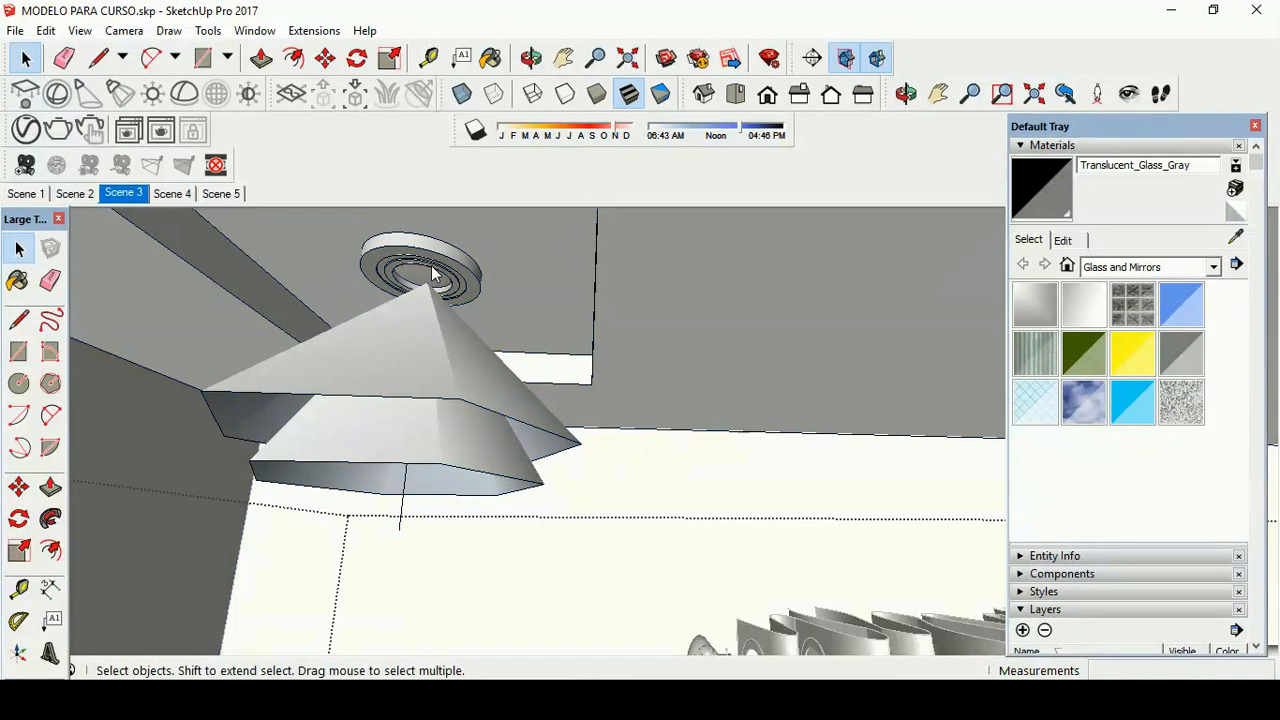
# Step: Open the nested groups of the recessed spotlight and select all of the bulb's surface geometry
pyautogui.scroll(5, 421, 265)
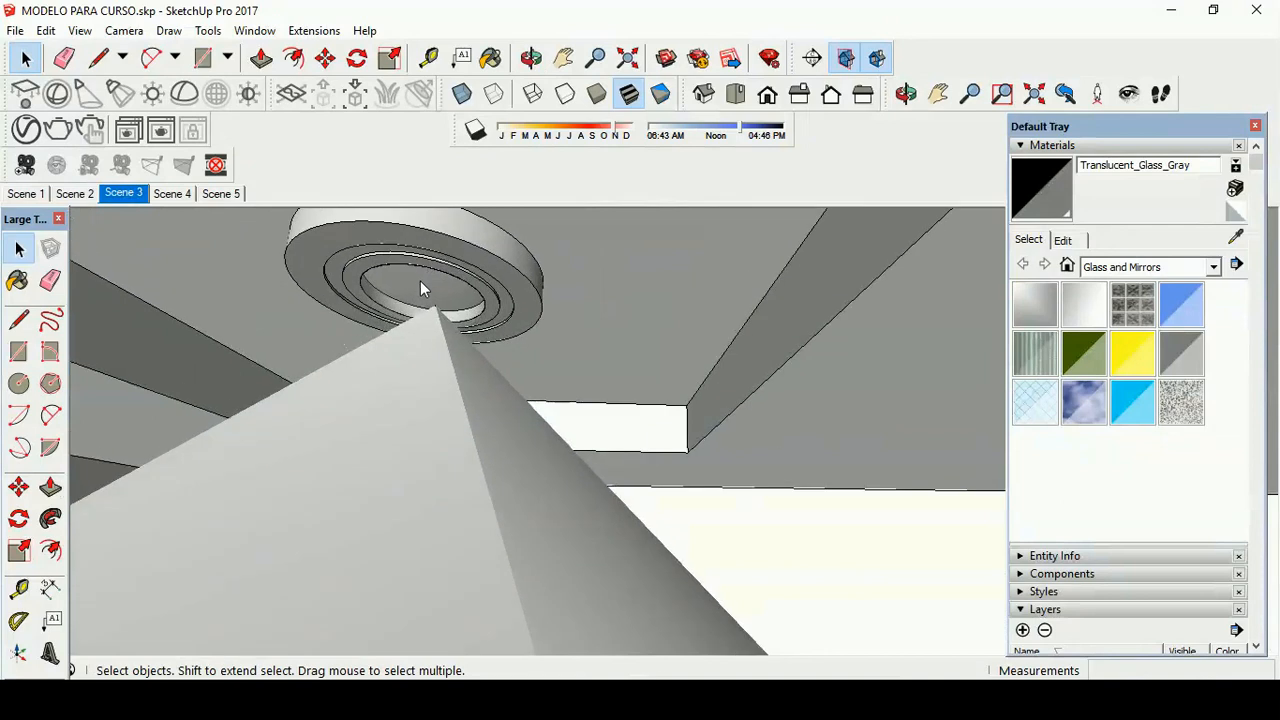
pyautogui.click(441, 310)
pyautogui.doubleClick(443, 305)
pyautogui.click(444, 290)
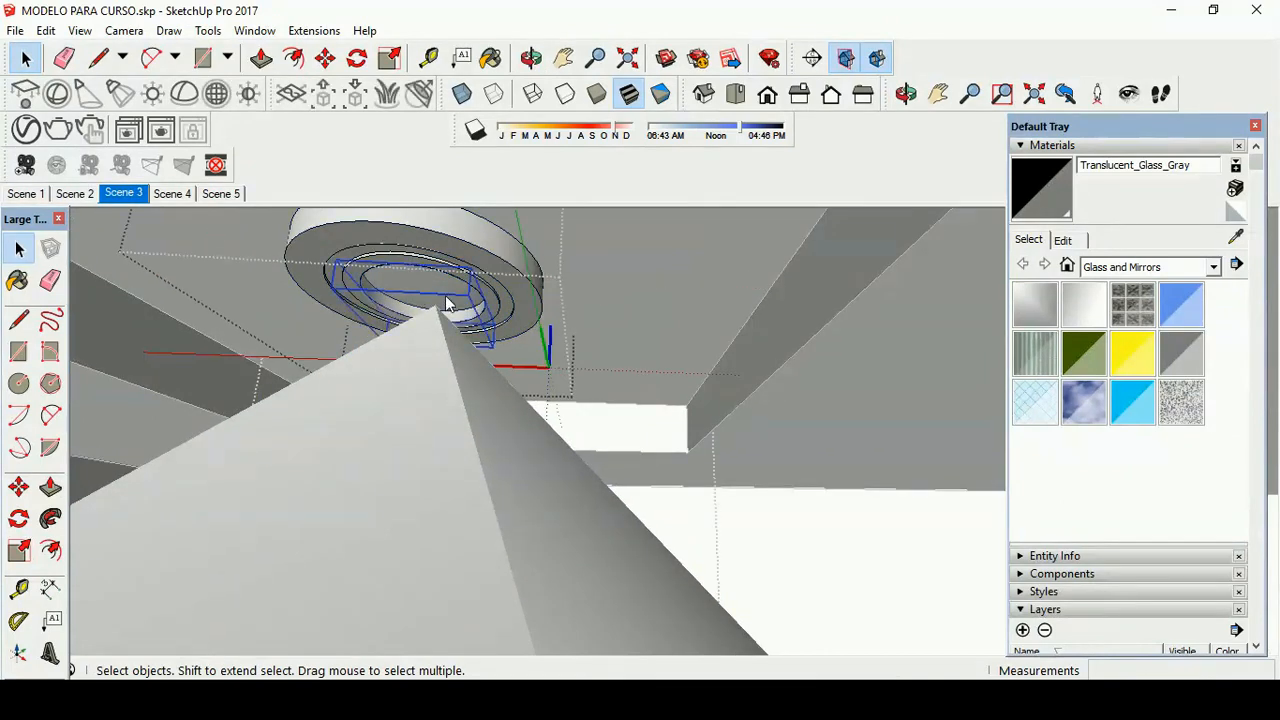
pyautogui.doubleClick(433, 288)
pyautogui.tripleClick(437, 292)
pyautogui.moveTo(410, 312)
pyautogui.mouseDown(button='middle')
pyautogui.moveTo(451, 423)
pyautogui.moveTo(429, 354)
pyautogui.moveTo(349, 366)
pyautogui.moveTo(435, 311)
pyautogui.mouseUp(button='middle')
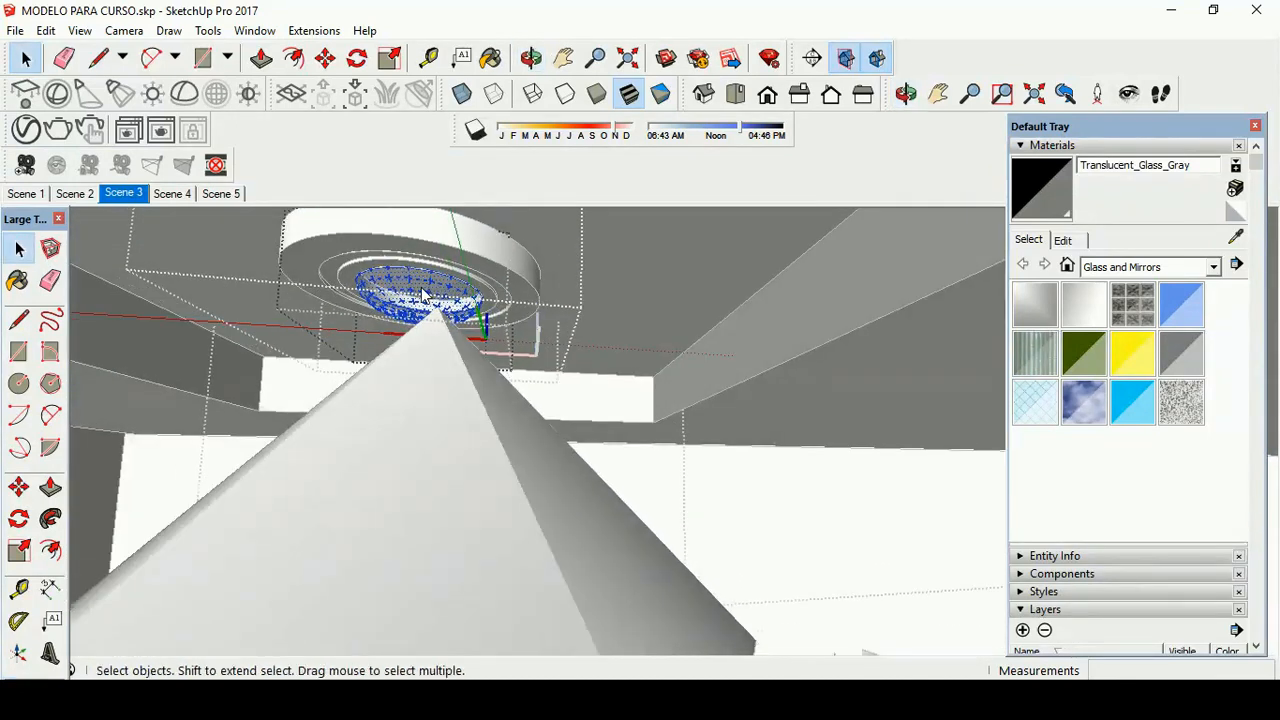
pyautogui.click(422, 296)
pyautogui.doubleClick(401, 294)
pyautogui.click(1121, 268)
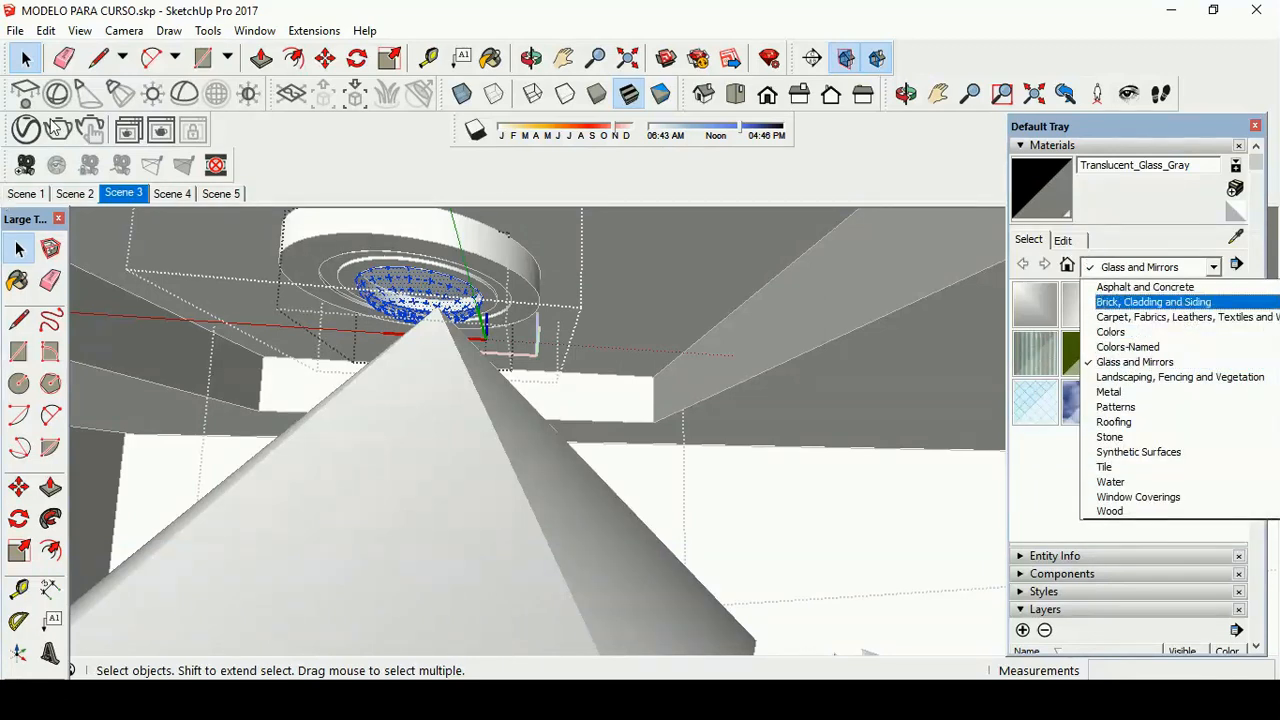
pyautogui.click(24, 132)
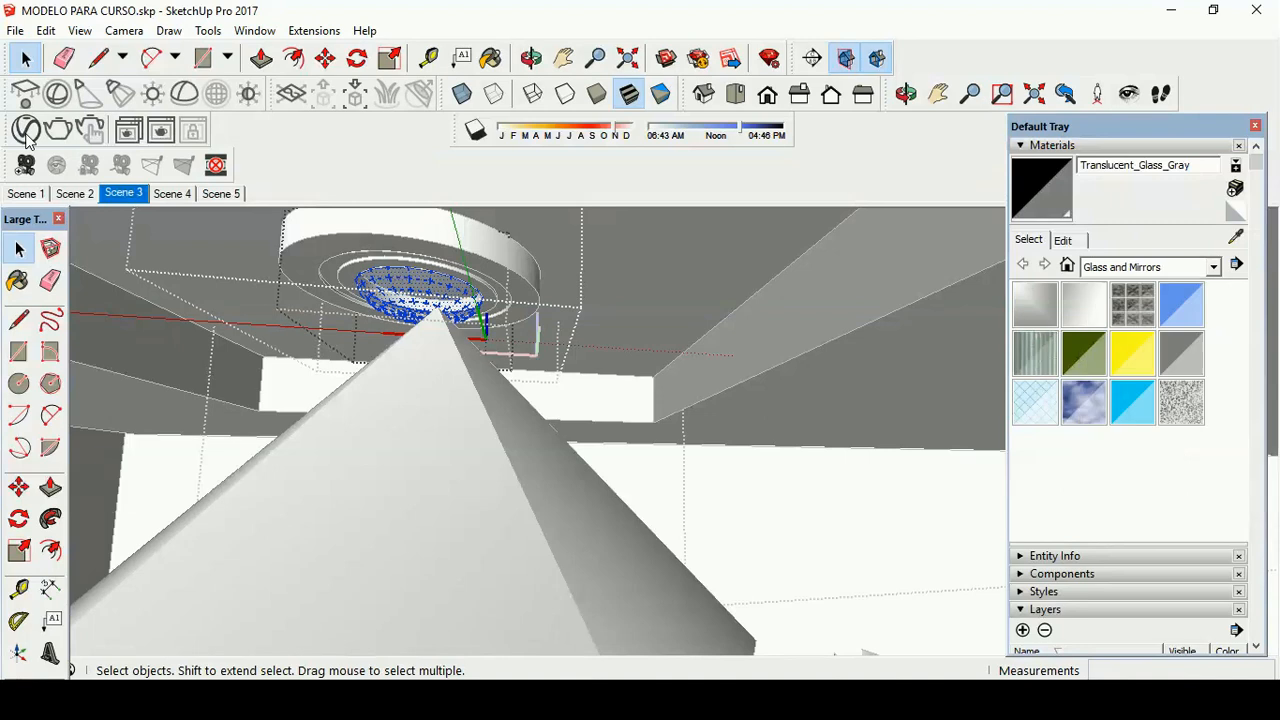
# Step: Add the LED 5500k material from the V-Ray Emissive library category to the scene's material list
pyautogui.click(26, 134)
pyautogui.moveTo(323, 103); pyautogui.dragTo(808, 72)
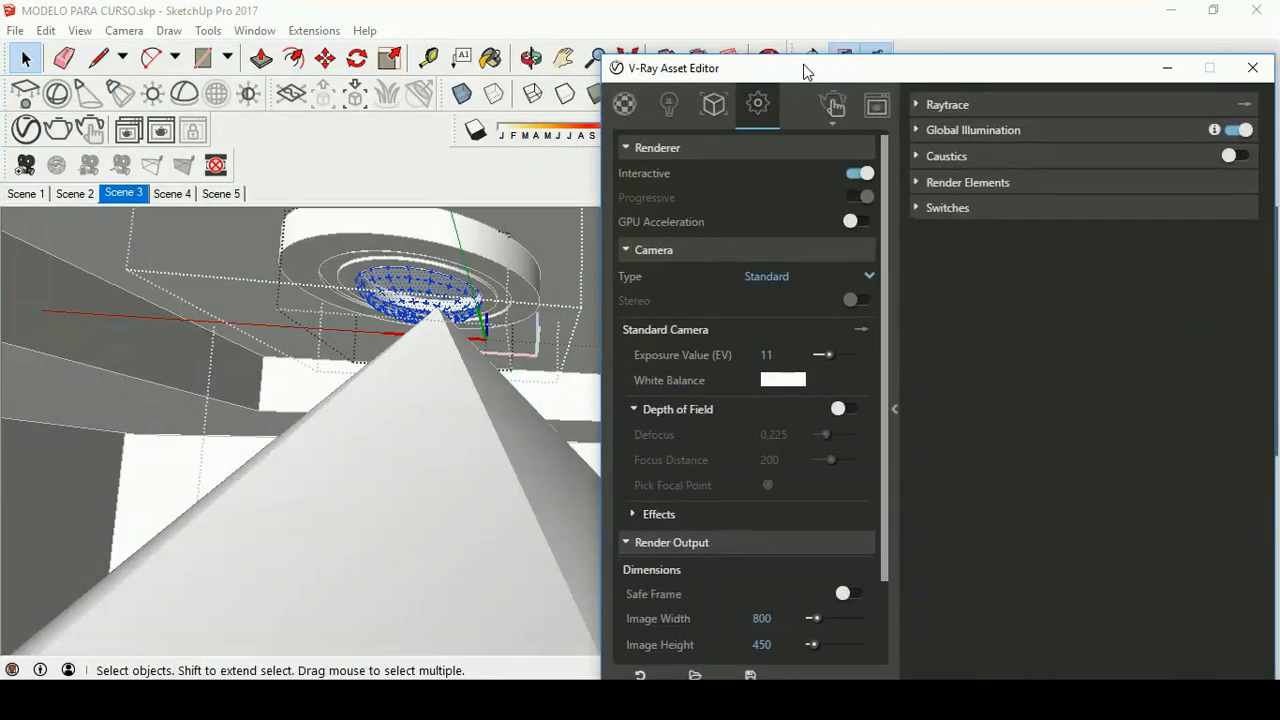
pyautogui.click(623, 106)
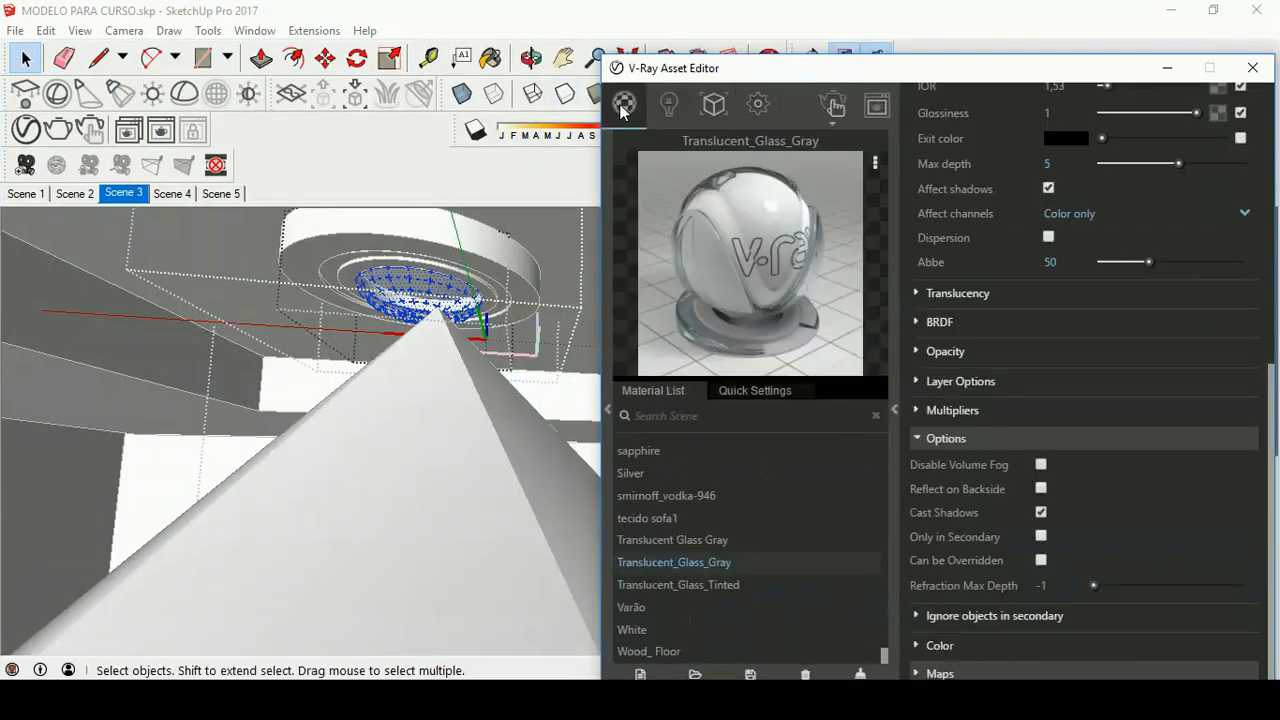
pyautogui.click(607, 411)
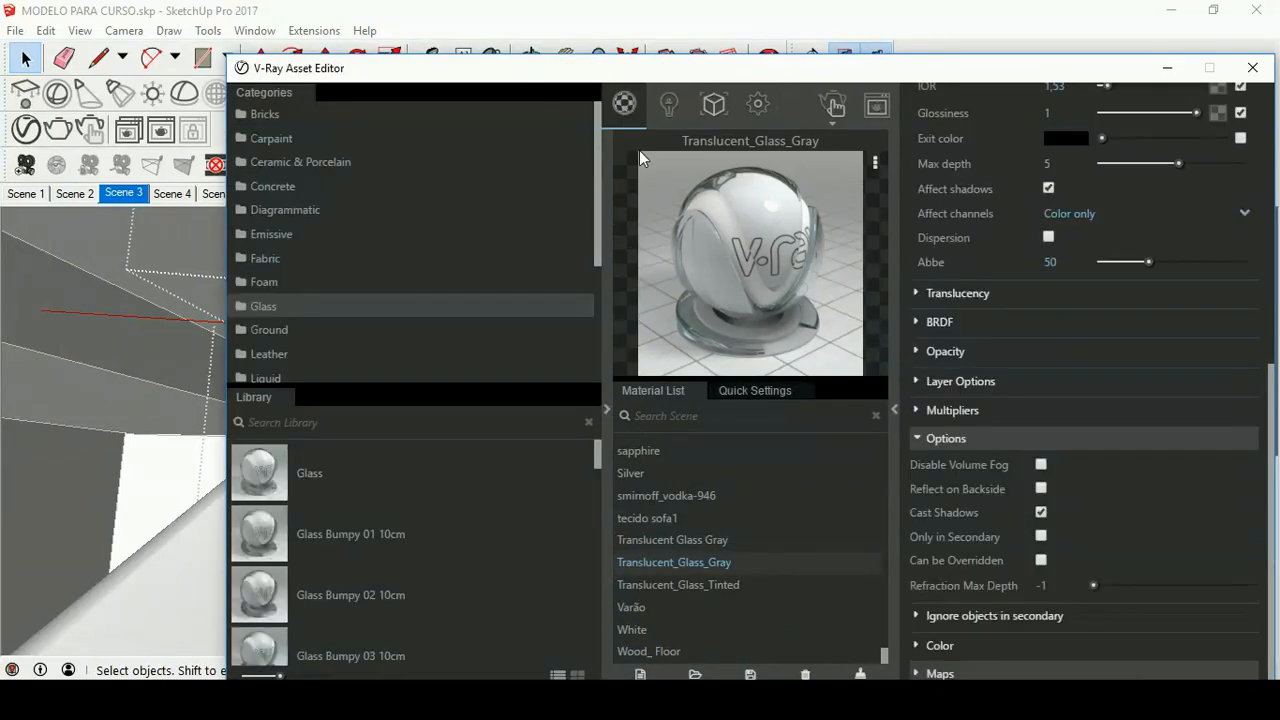
pyautogui.click(275, 234)
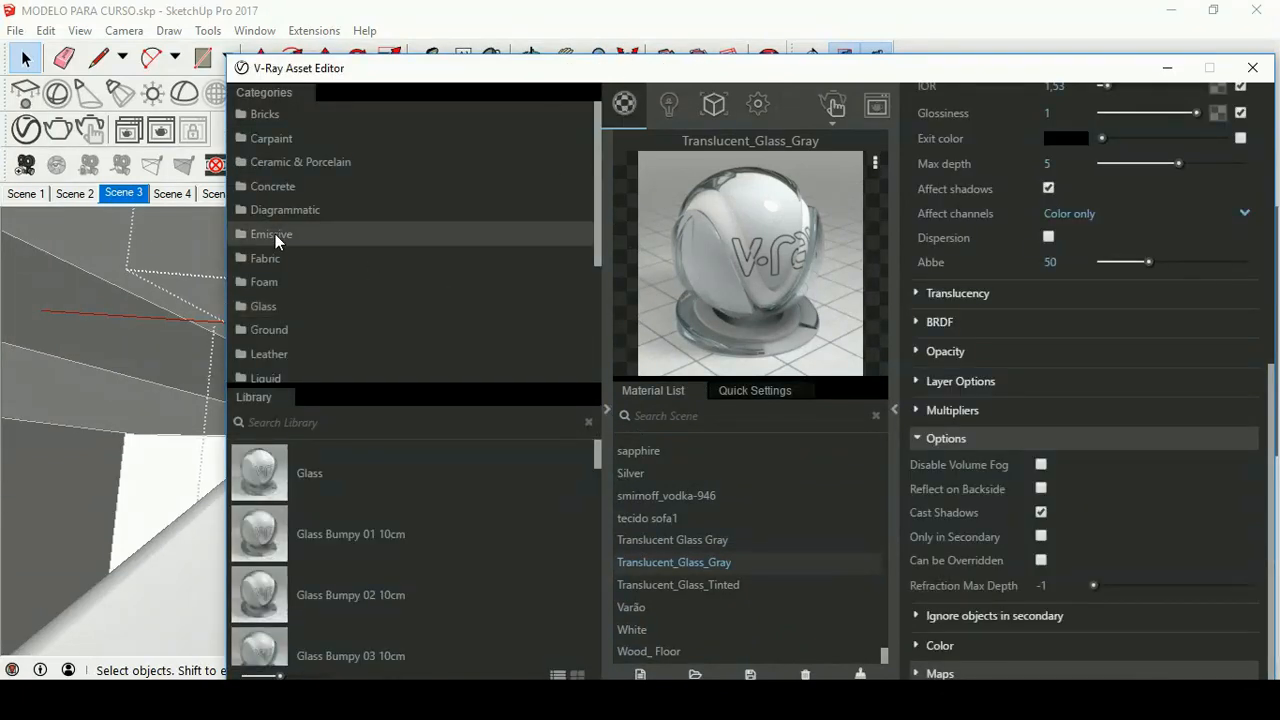
pyautogui.moveTo(595, 472); pyautogui.dragTo(593, 574)
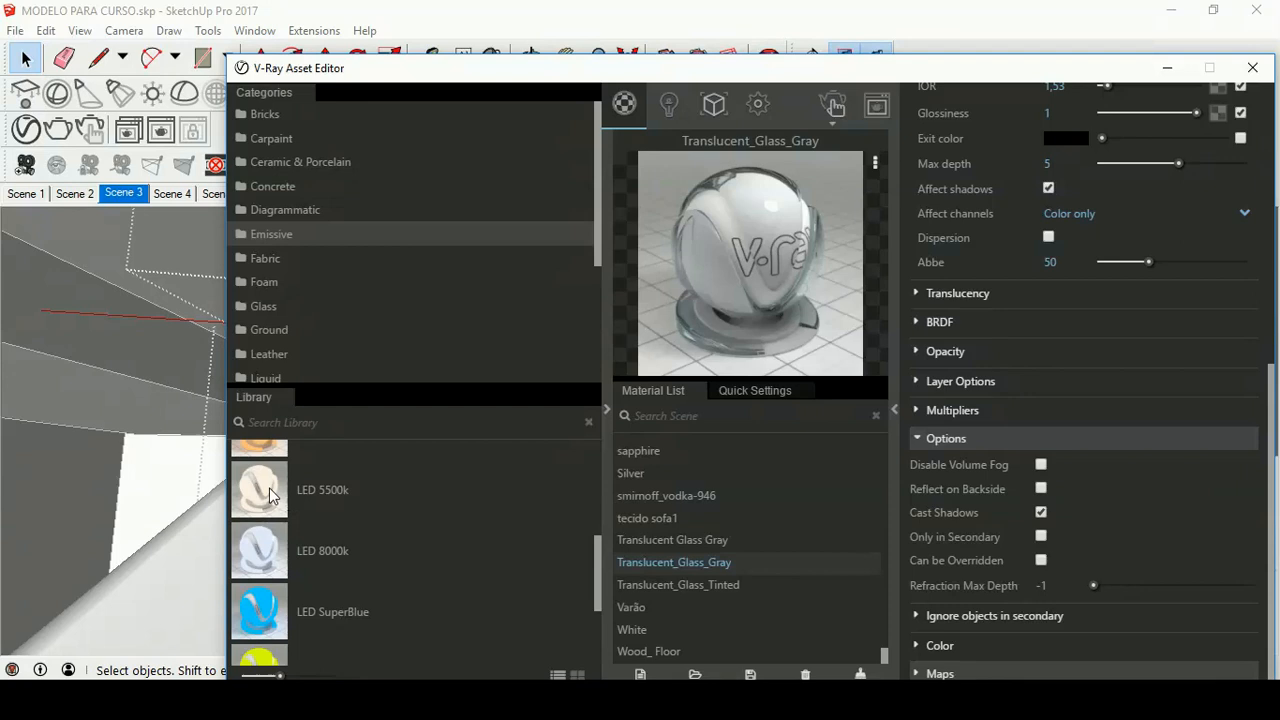
pyautogui.moveTo(270, 495); pyautogui.dragTo(749, 534)
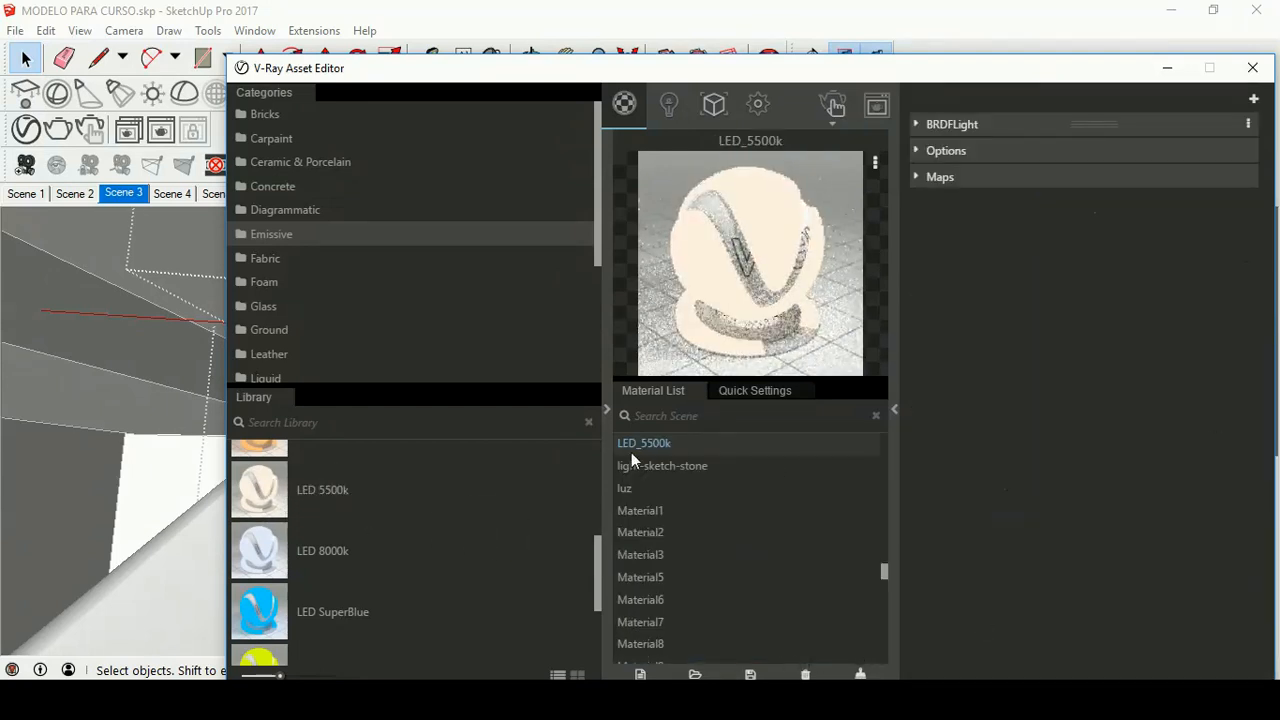
# Step: Turn off Can be Overridden for the LED_5500k material and close the asset editor
pyautogui.click(946, 151)
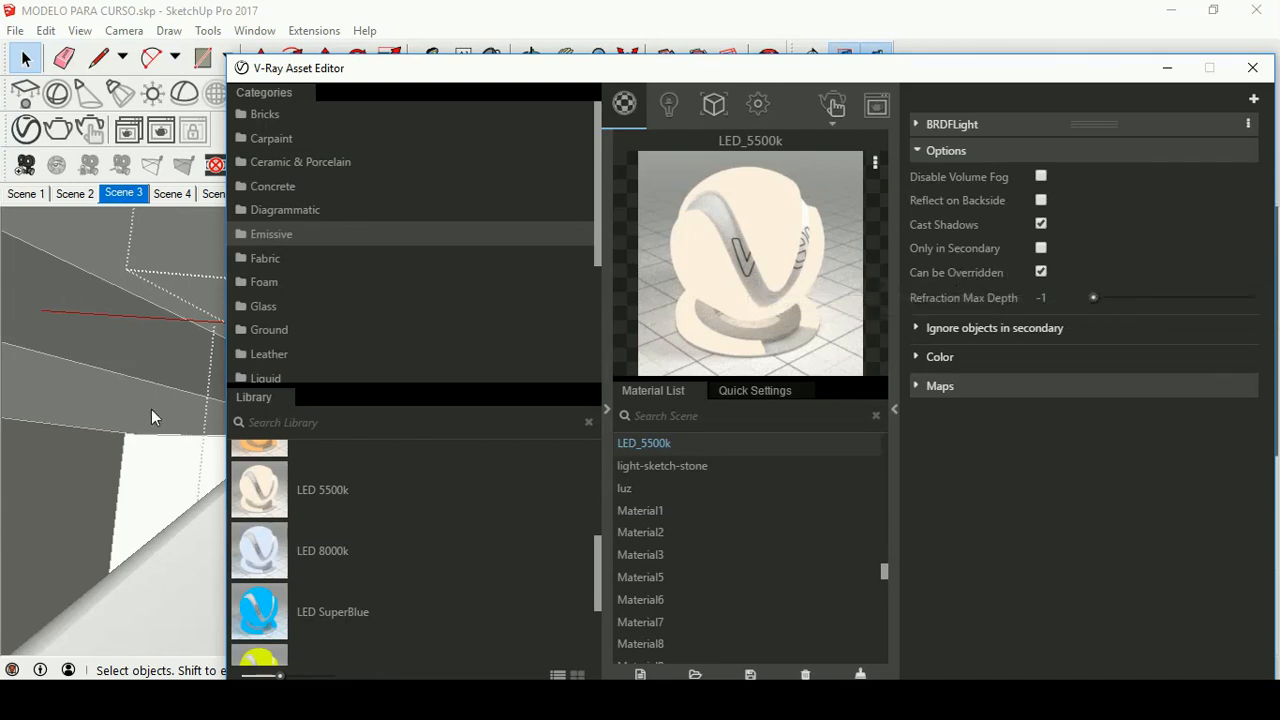
pyautogui.click(1044, 271)
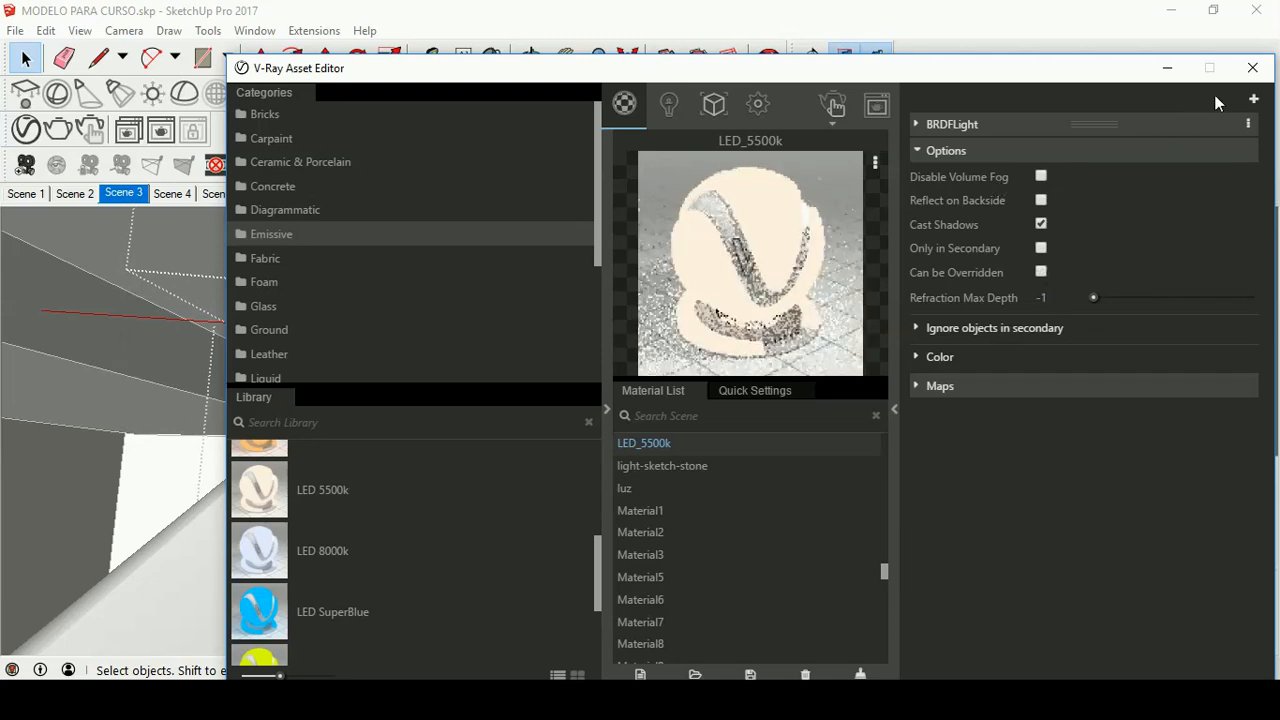
pyautogui.moveTo(1060, 70); pyautogui.dragTo(771, 193)
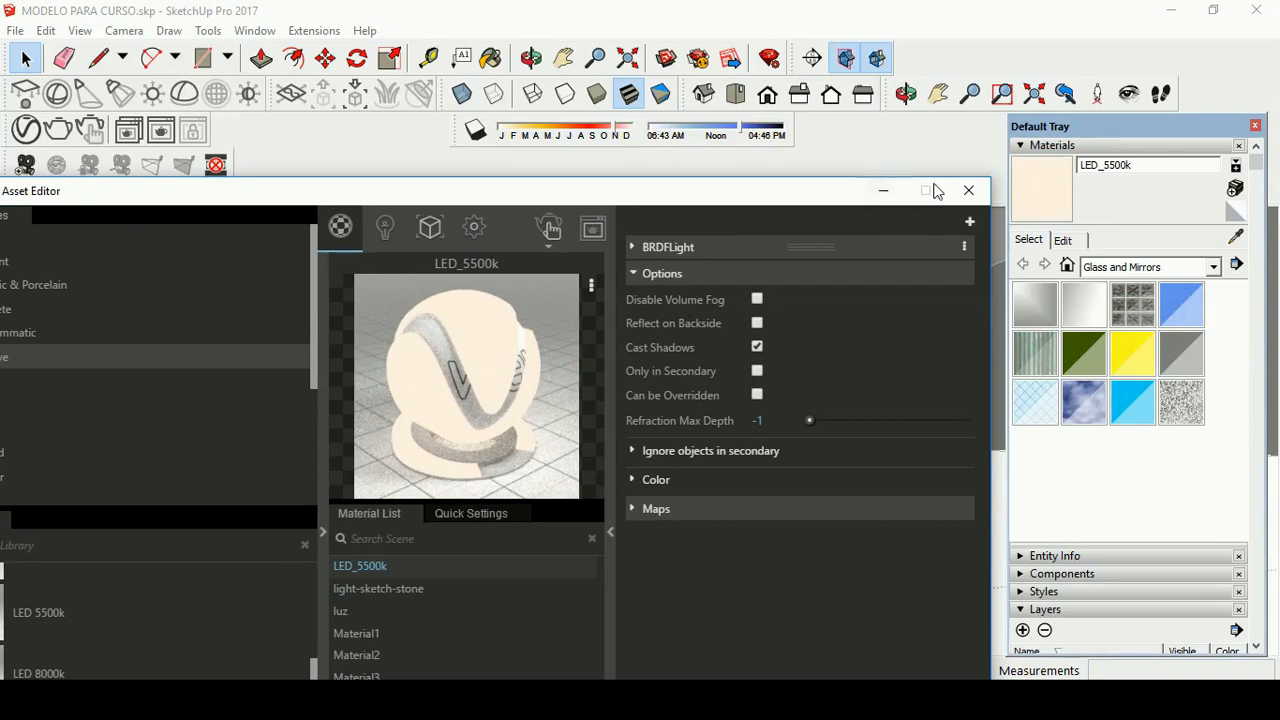
pyautogui.click(968, 190)
# Step: Paint the selected spotlight bulb with the LED_5500k material and leave the group
pyautogui.click(1045, 192)
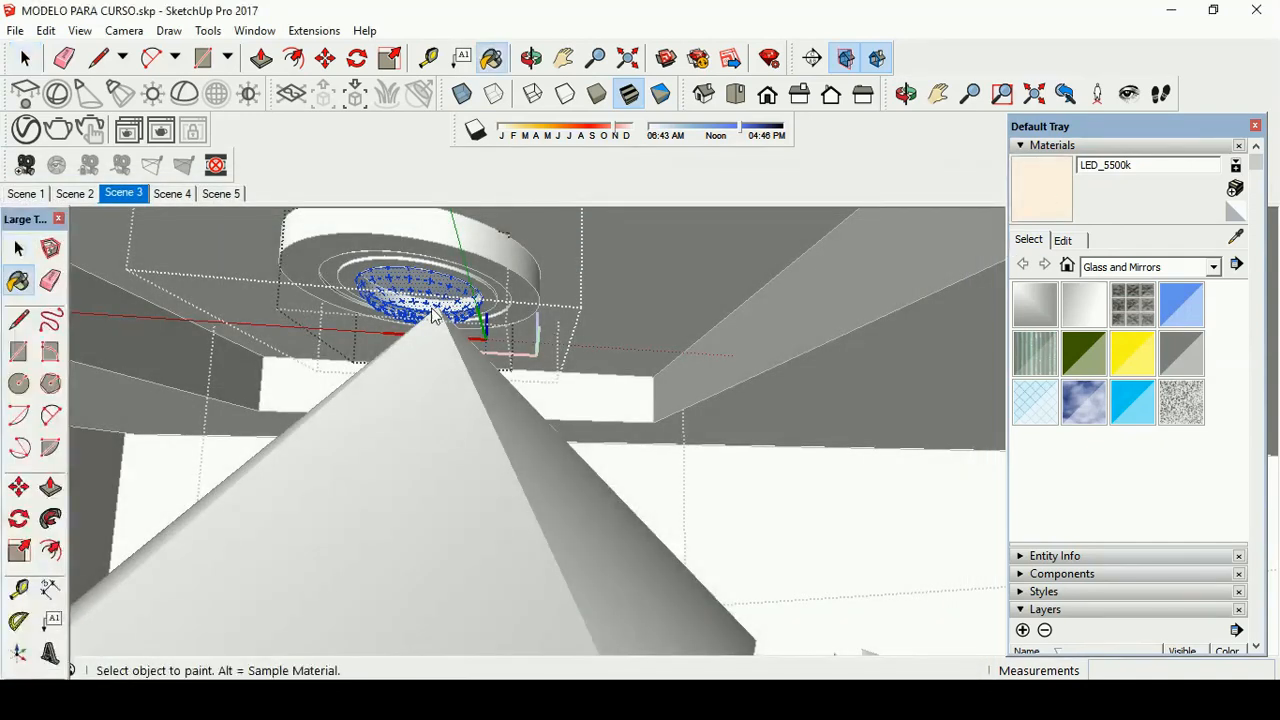
pyautogui.click(432, 316)
pyautogui.press('space')
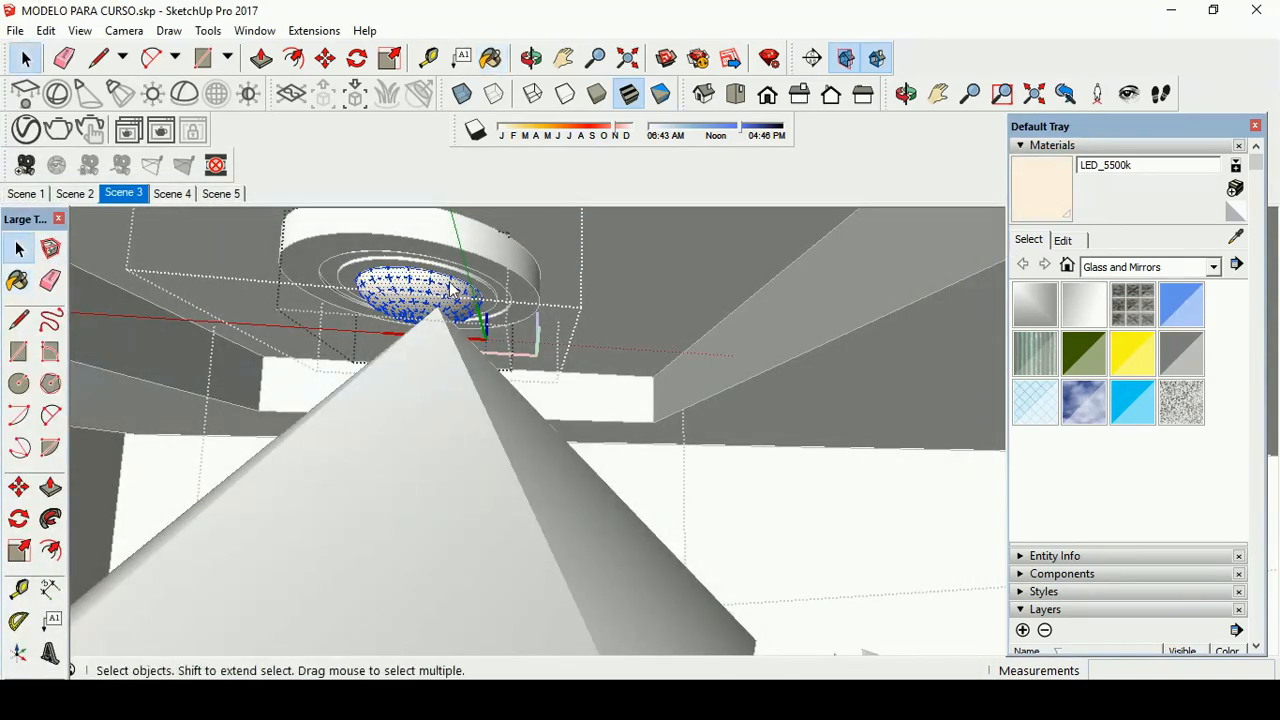
pyautogui.click(446, 314)
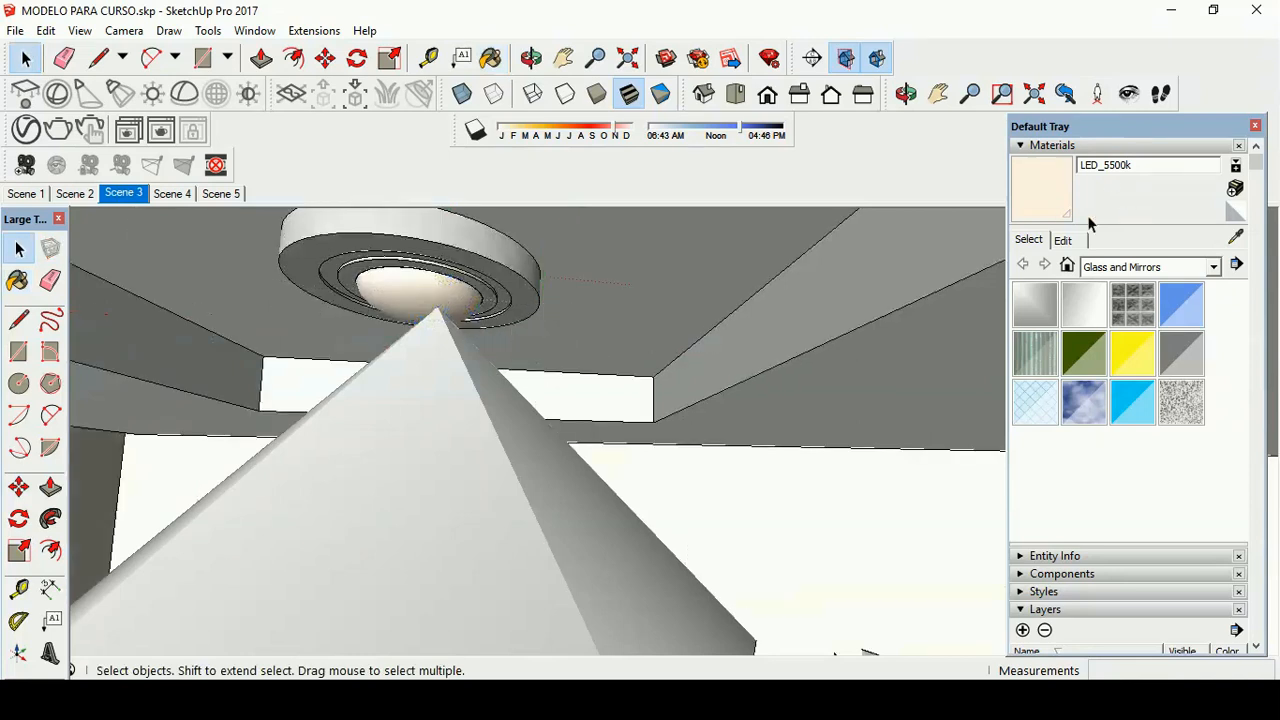
pyautogui.click(30, 132)
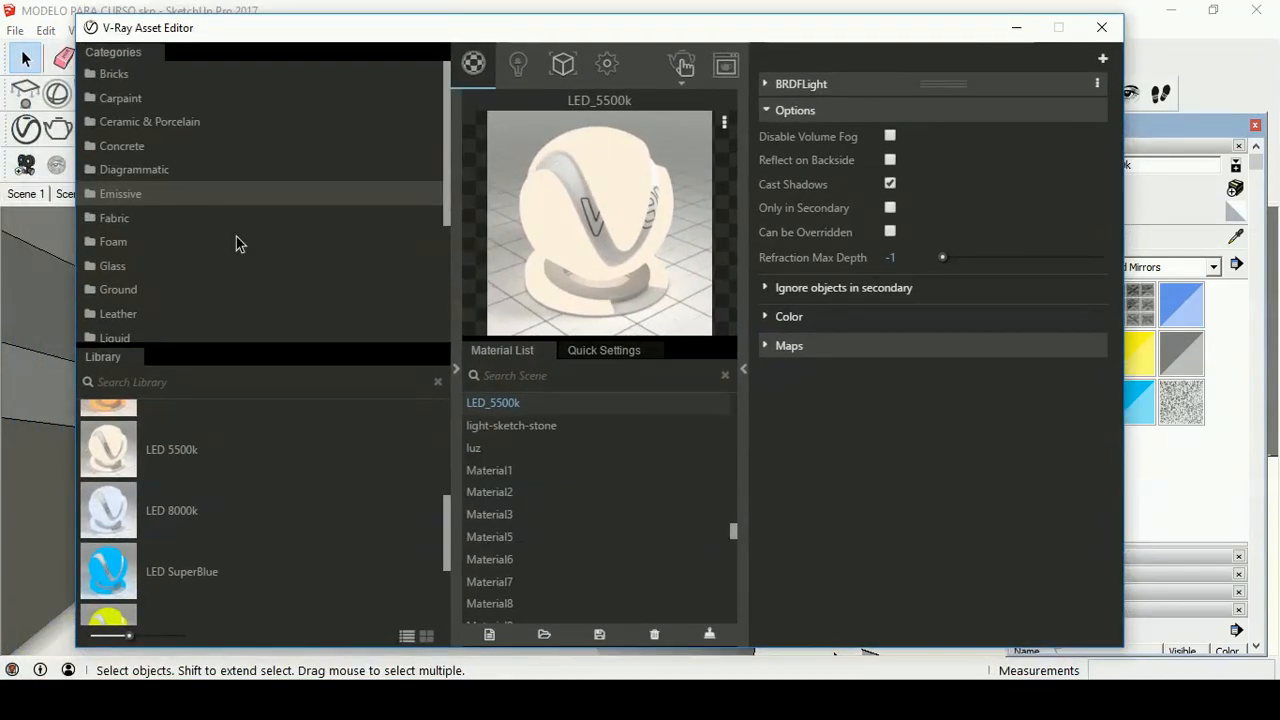
pyautogui.moveTo(815, 36)
pyautogui.mouseDown()
pyautogui.moveTo(722, 150)
pyautogui.moveTo(580, 70)
pyautogui.mouseUp()
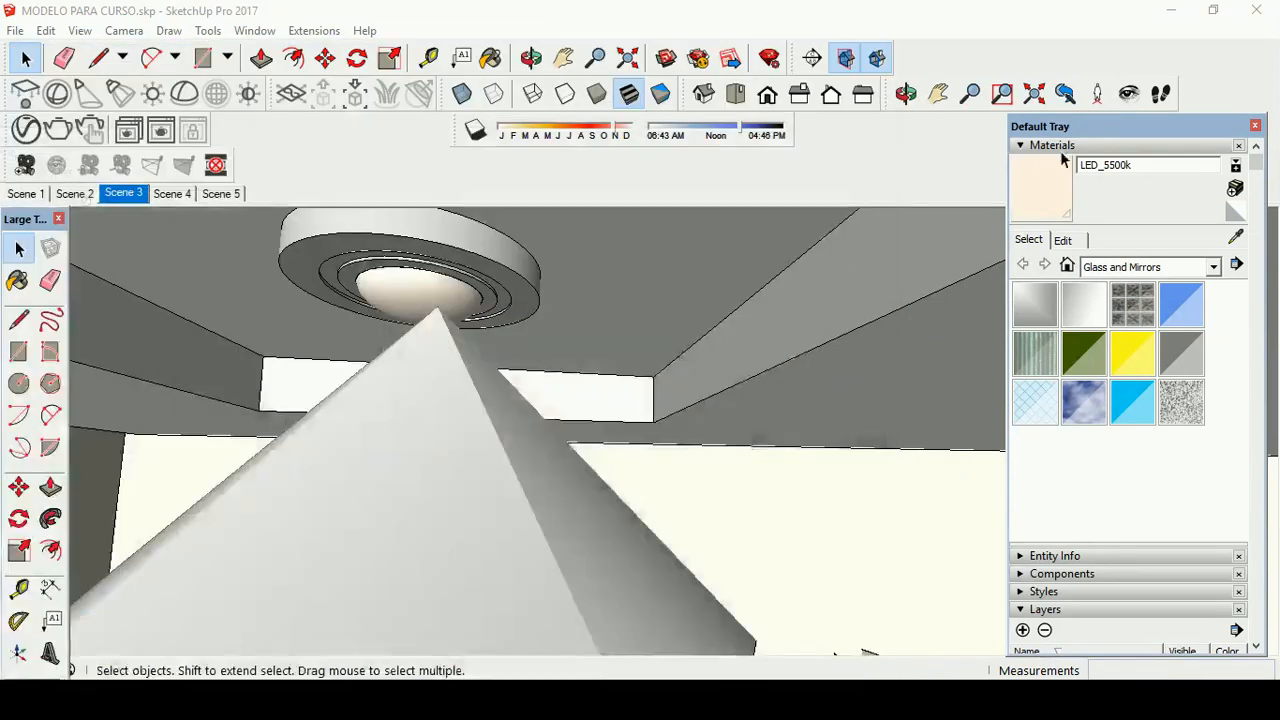
pyautogui.click(783, 60)
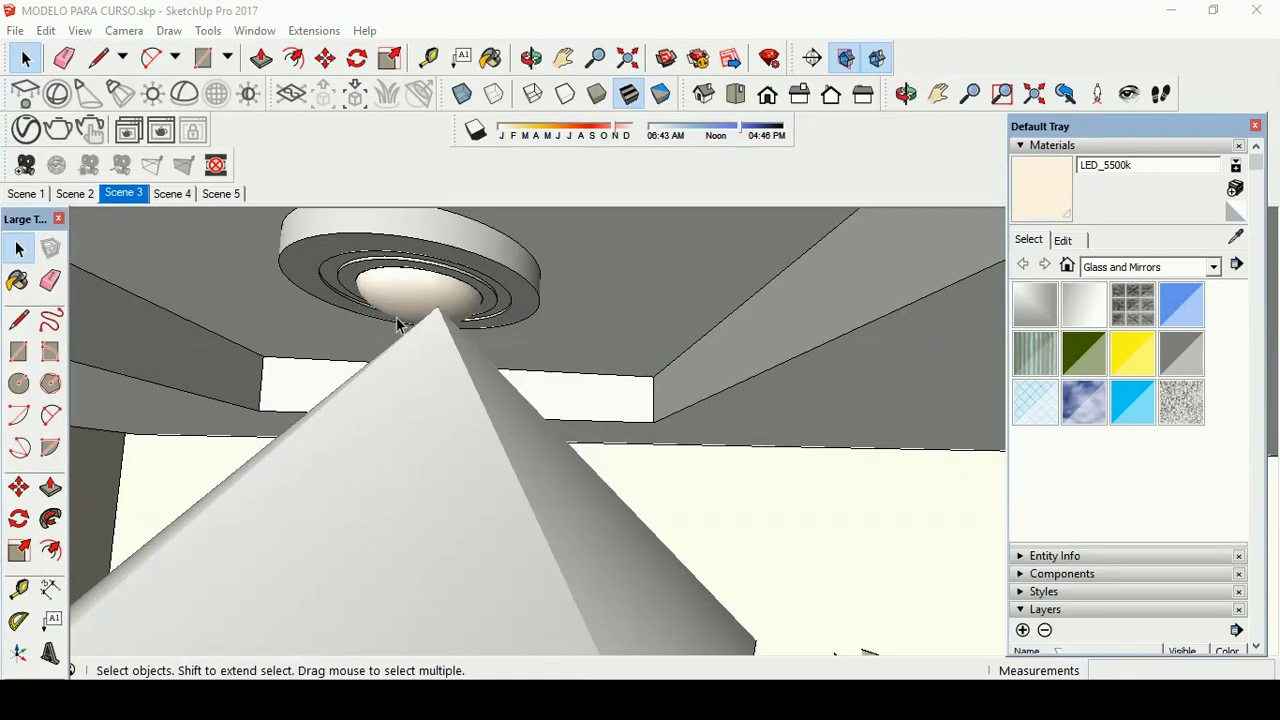
# Step: Restore the saved Scene 3 camera view of the living room
pyautogui.scroll(-3, 560, 330)
pyautogui.moveTo(623, 371); pyautogui.dragTo(363, 290, button='middle')
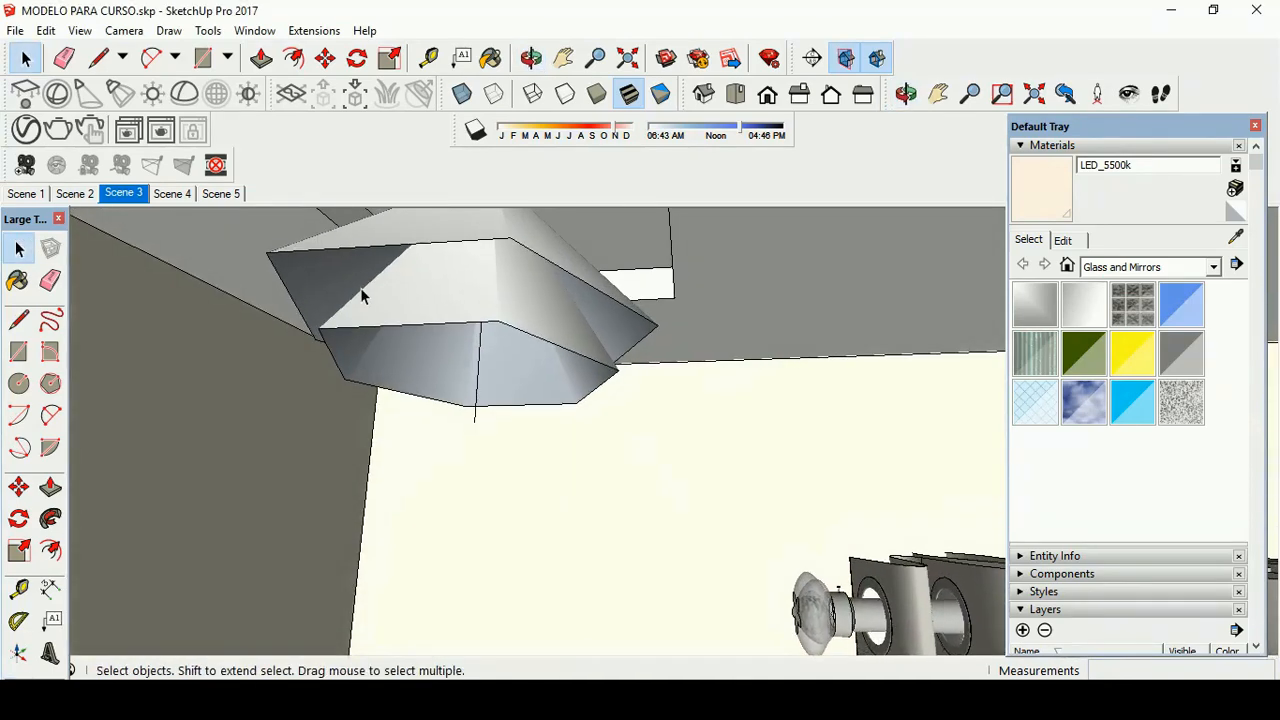
pyautogui.click(122, 194)
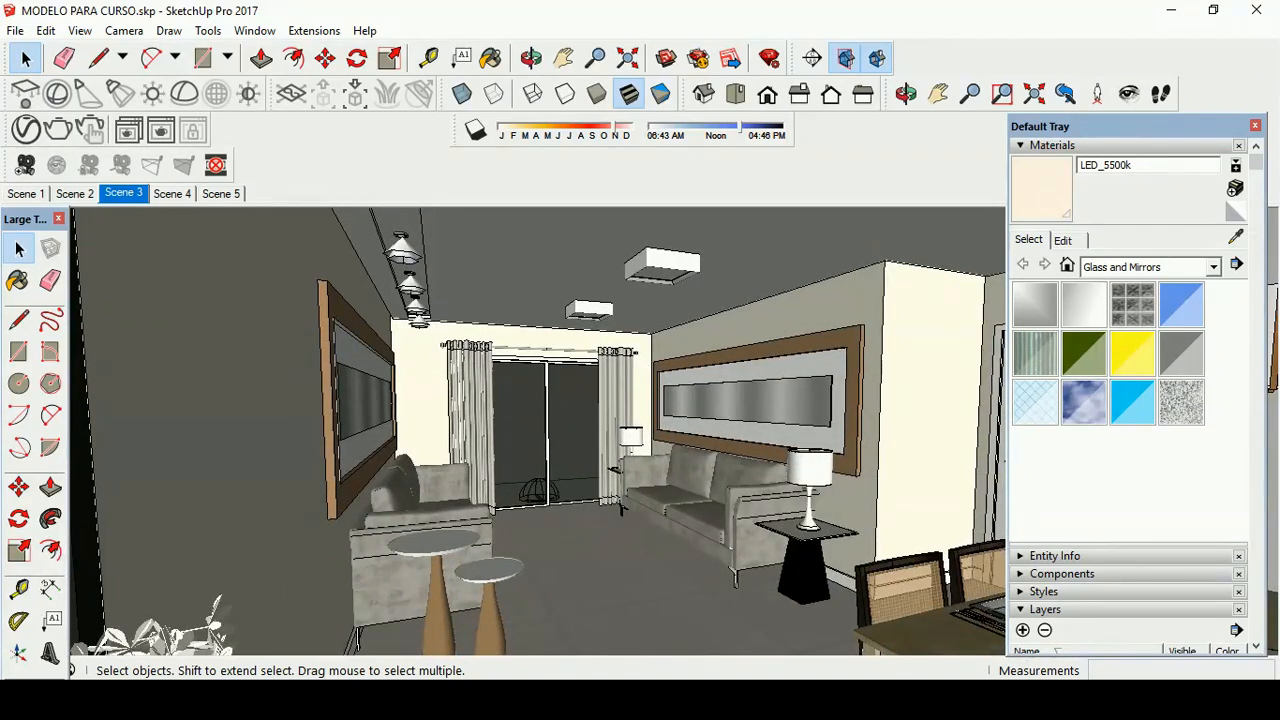
pyautogui.click(1075, 698)
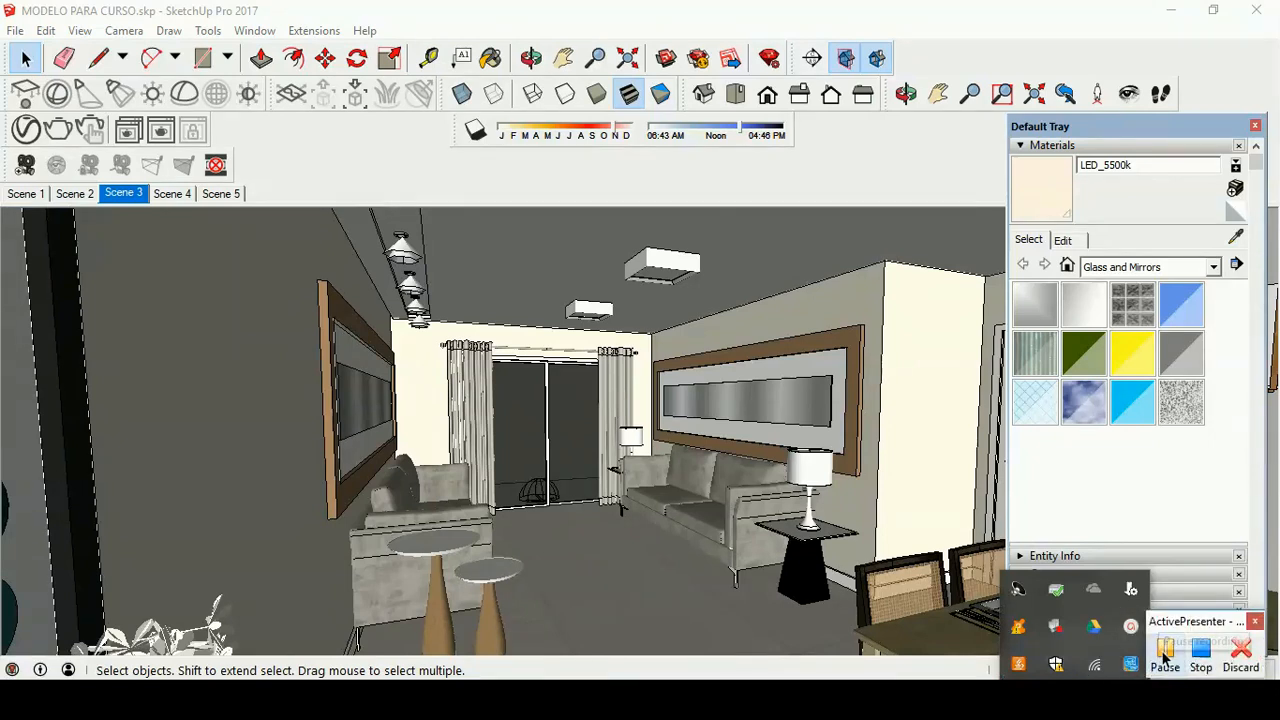
pyautogui.click(1165, 657)
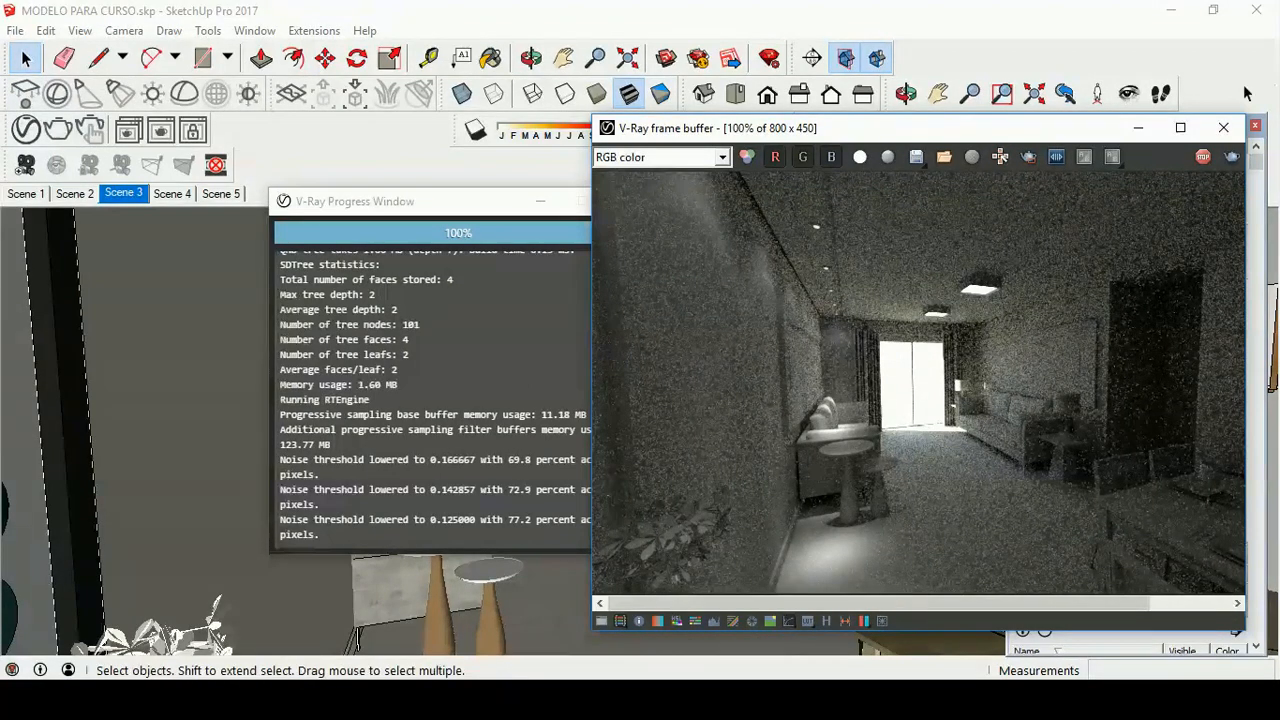
# Step: Stop the interactive render and close its frame buffer and progress windows
pyautogui.click(1204, 158)
pyautogui.click(1223, 127)
pyautogui.click(638, 205)
# Step: Lower the V-Ray Dome Light's intensity to 16.7, close the asset editor and start an interactive render
pyautogui.click(27, 131)
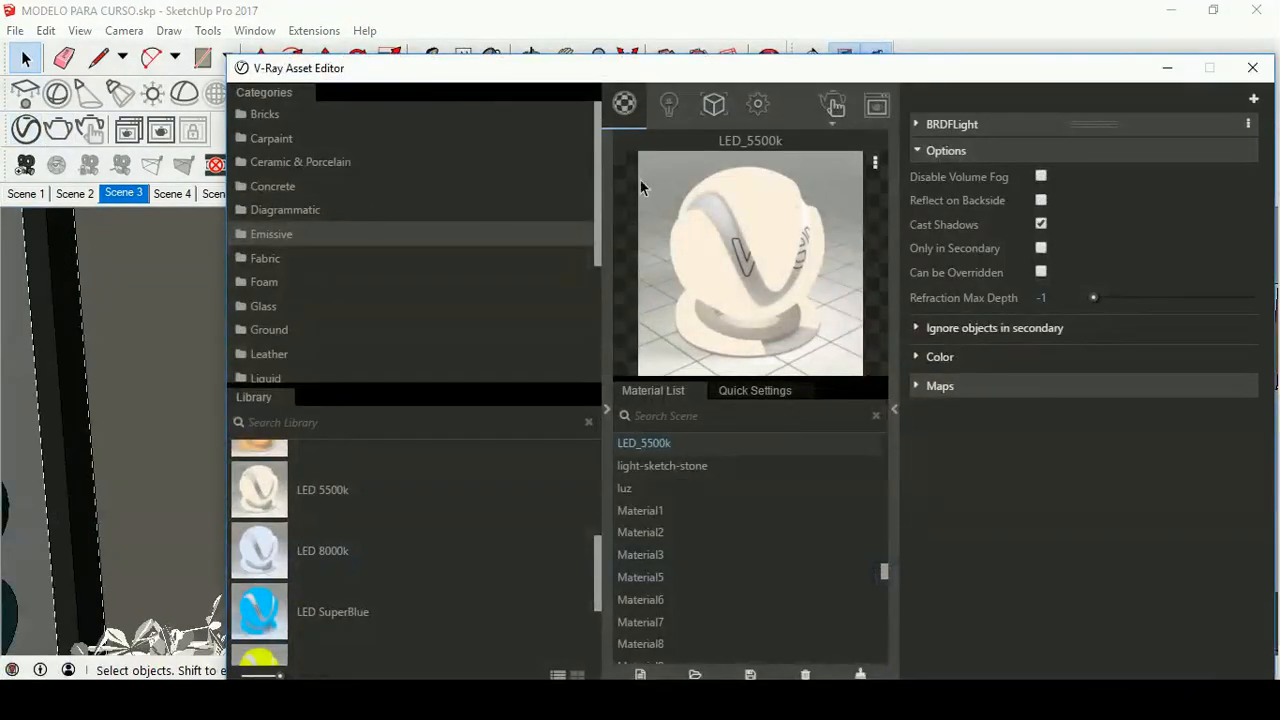
pyautogui.click(669, 104)
pyautogui.moveTo(770, 71); pyautogui.dragTo(422, 110)
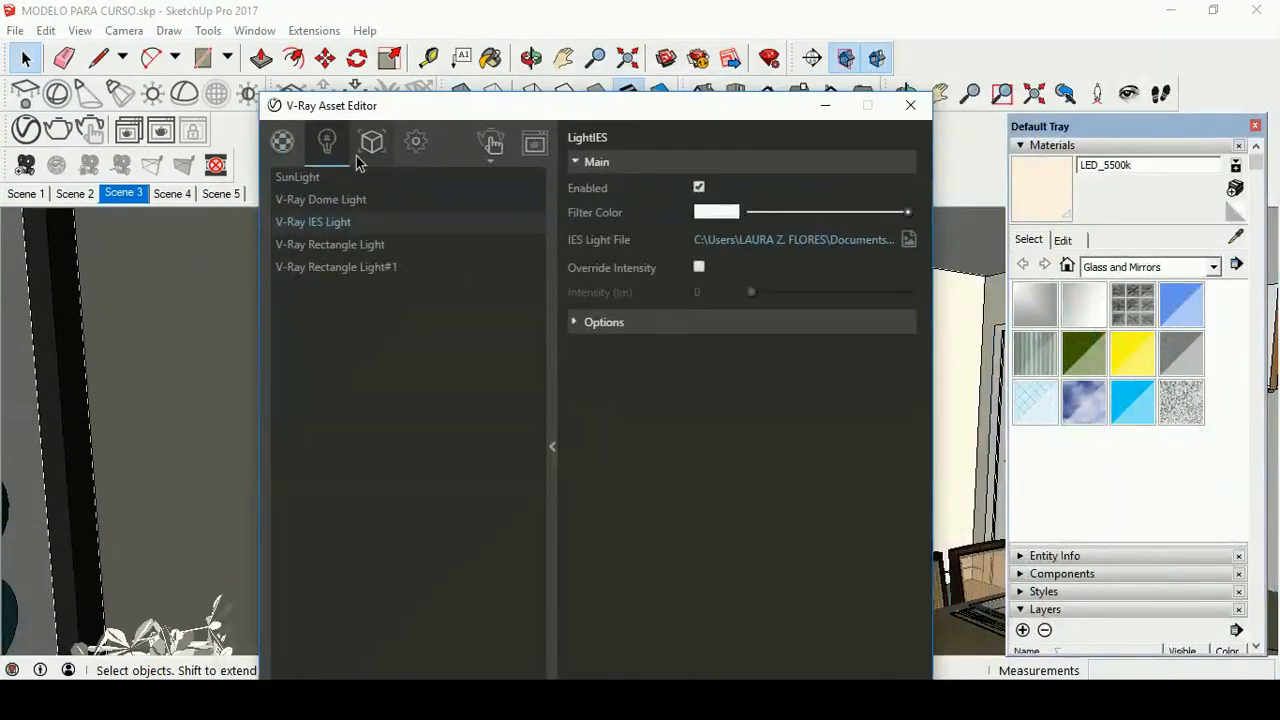
pyautogui.click(337, 199)
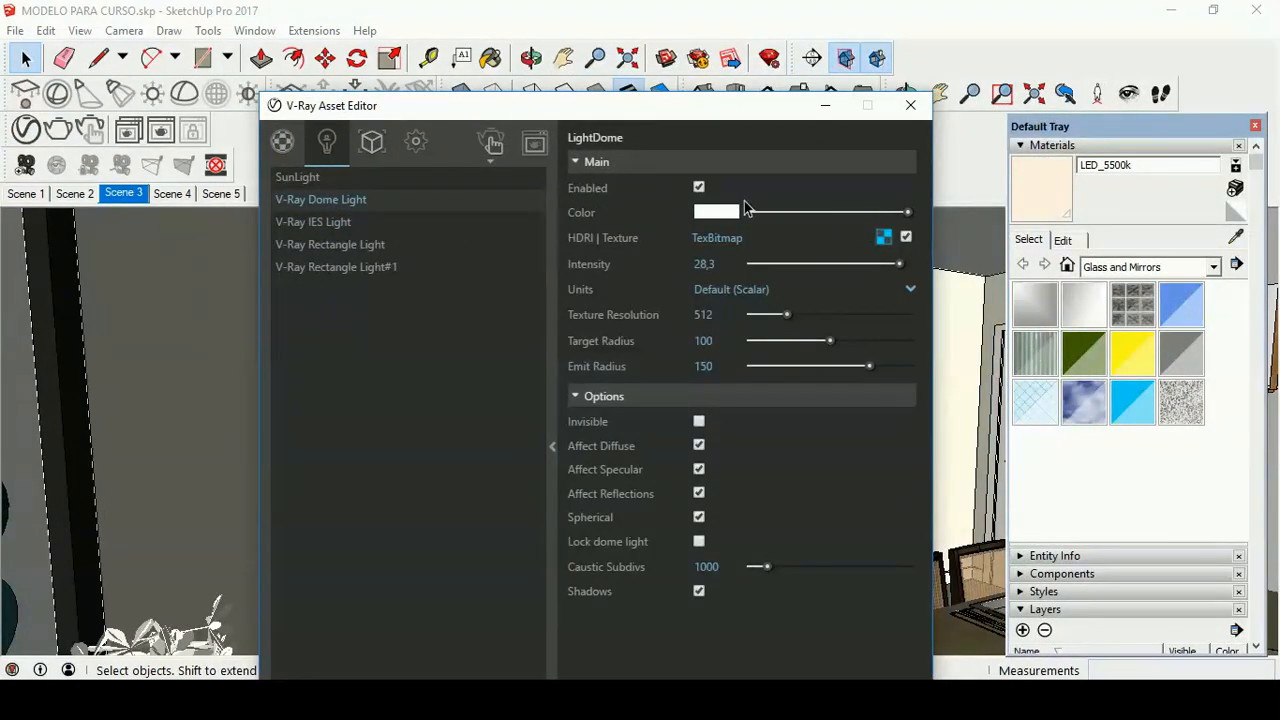
pyautogui.moveTo(900, 264); pyautogui.dragTo(840, 268)
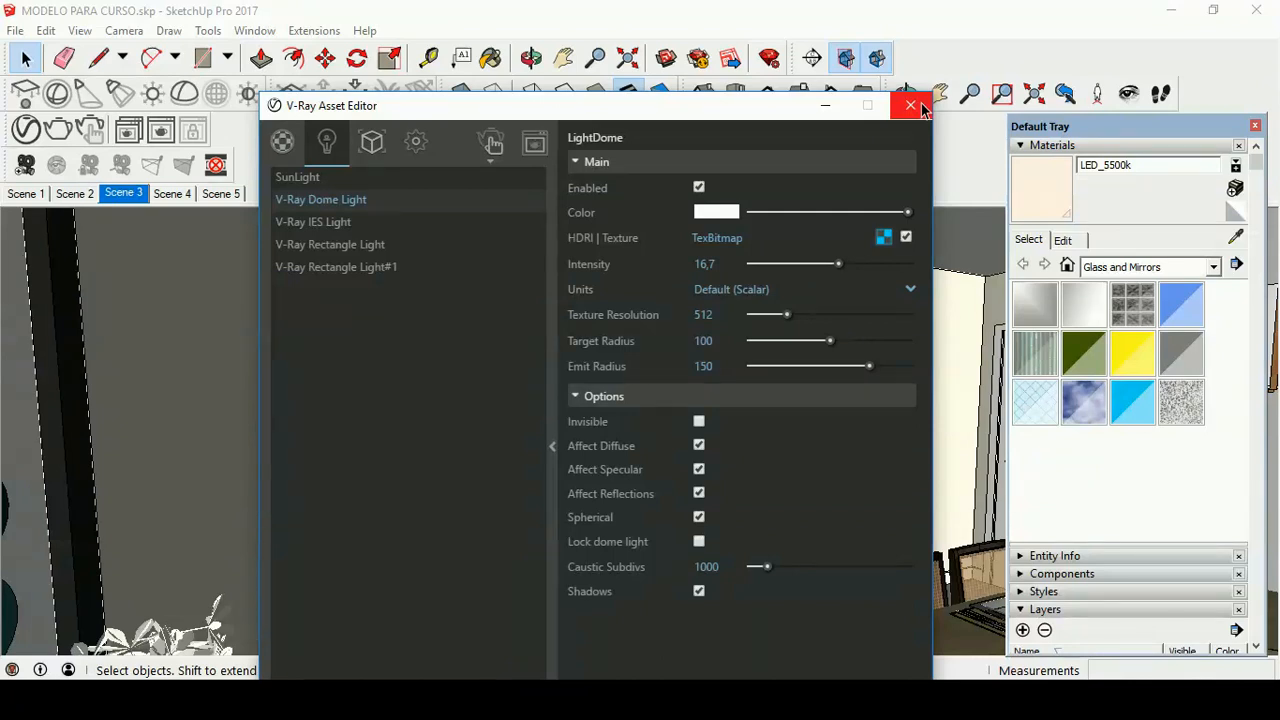
pyautogui.moveTo(789, 316); pyautogui.dragTo(881, 326)
pyautogui.click(910, 105)
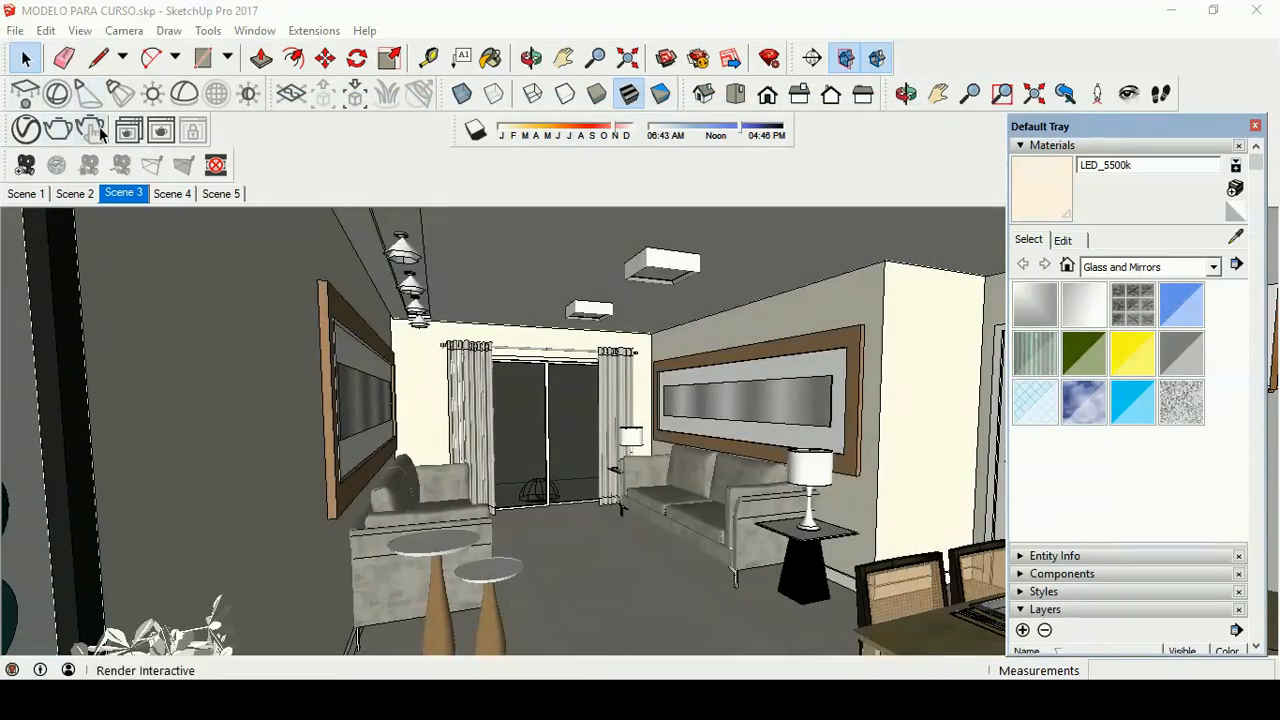
pyautogui.click(95, 129)
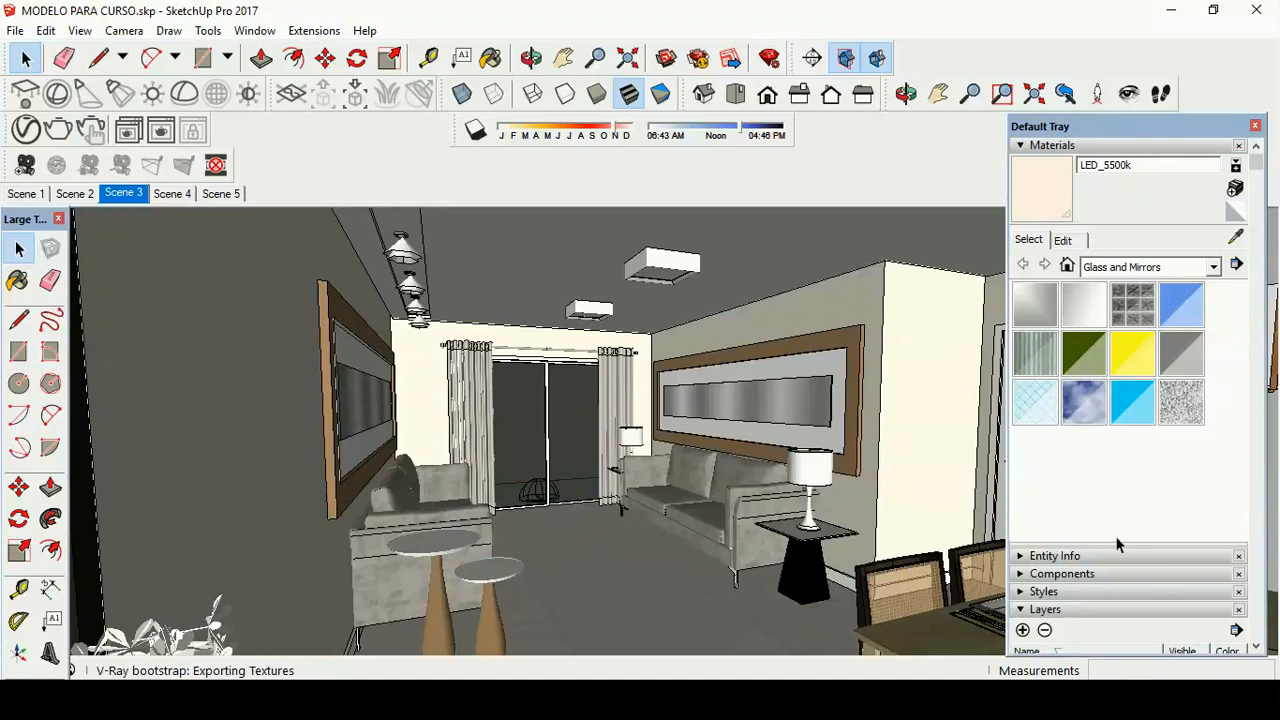
pyautogui.click(1075, 698)
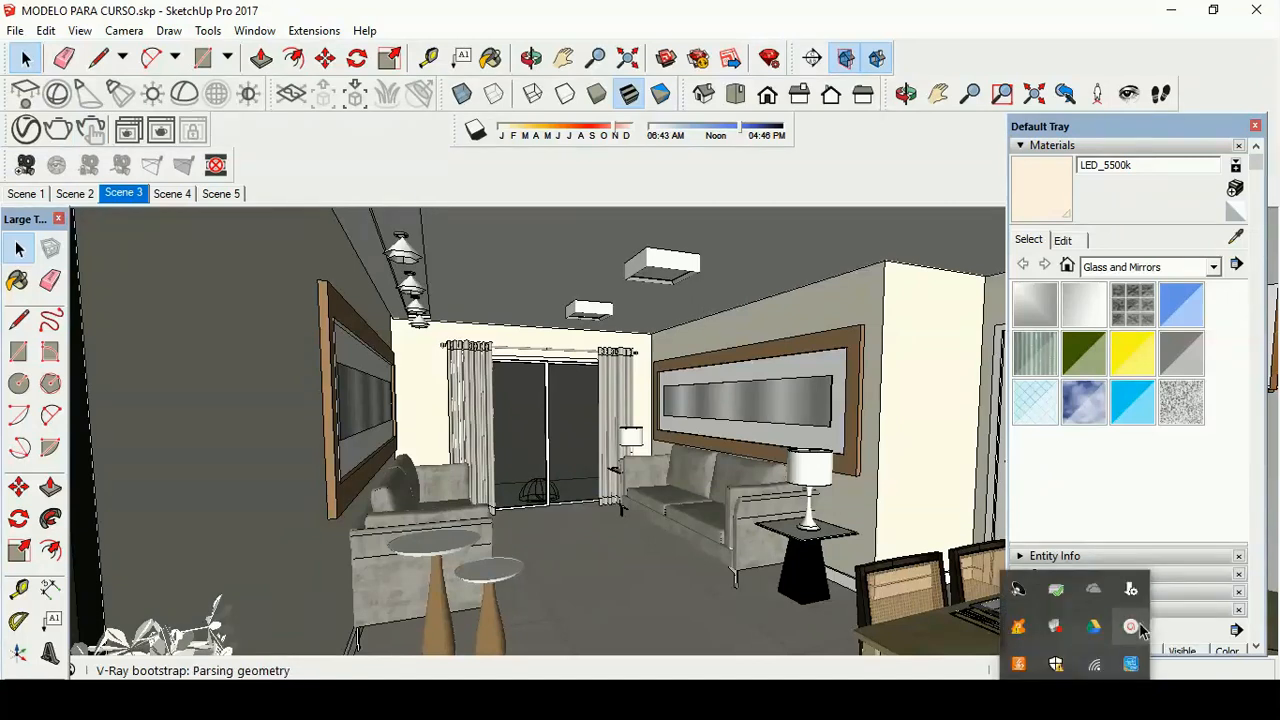
pyautogui.click(1136, 626)
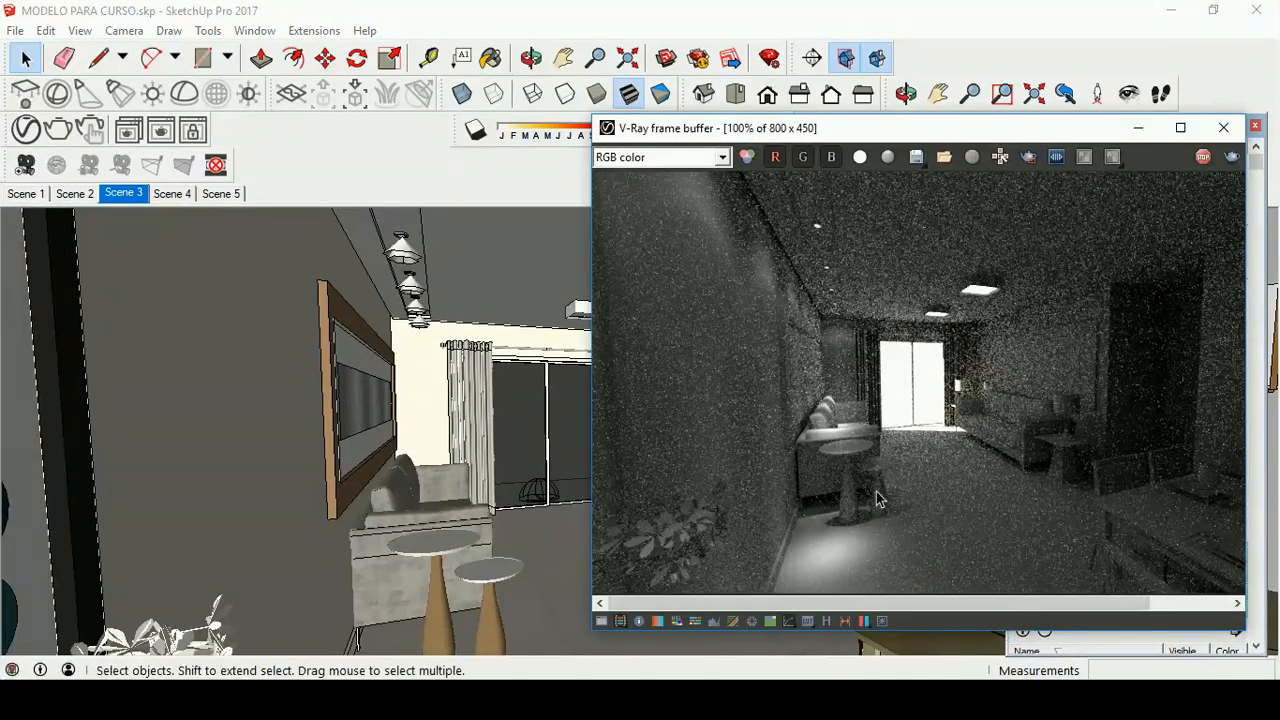